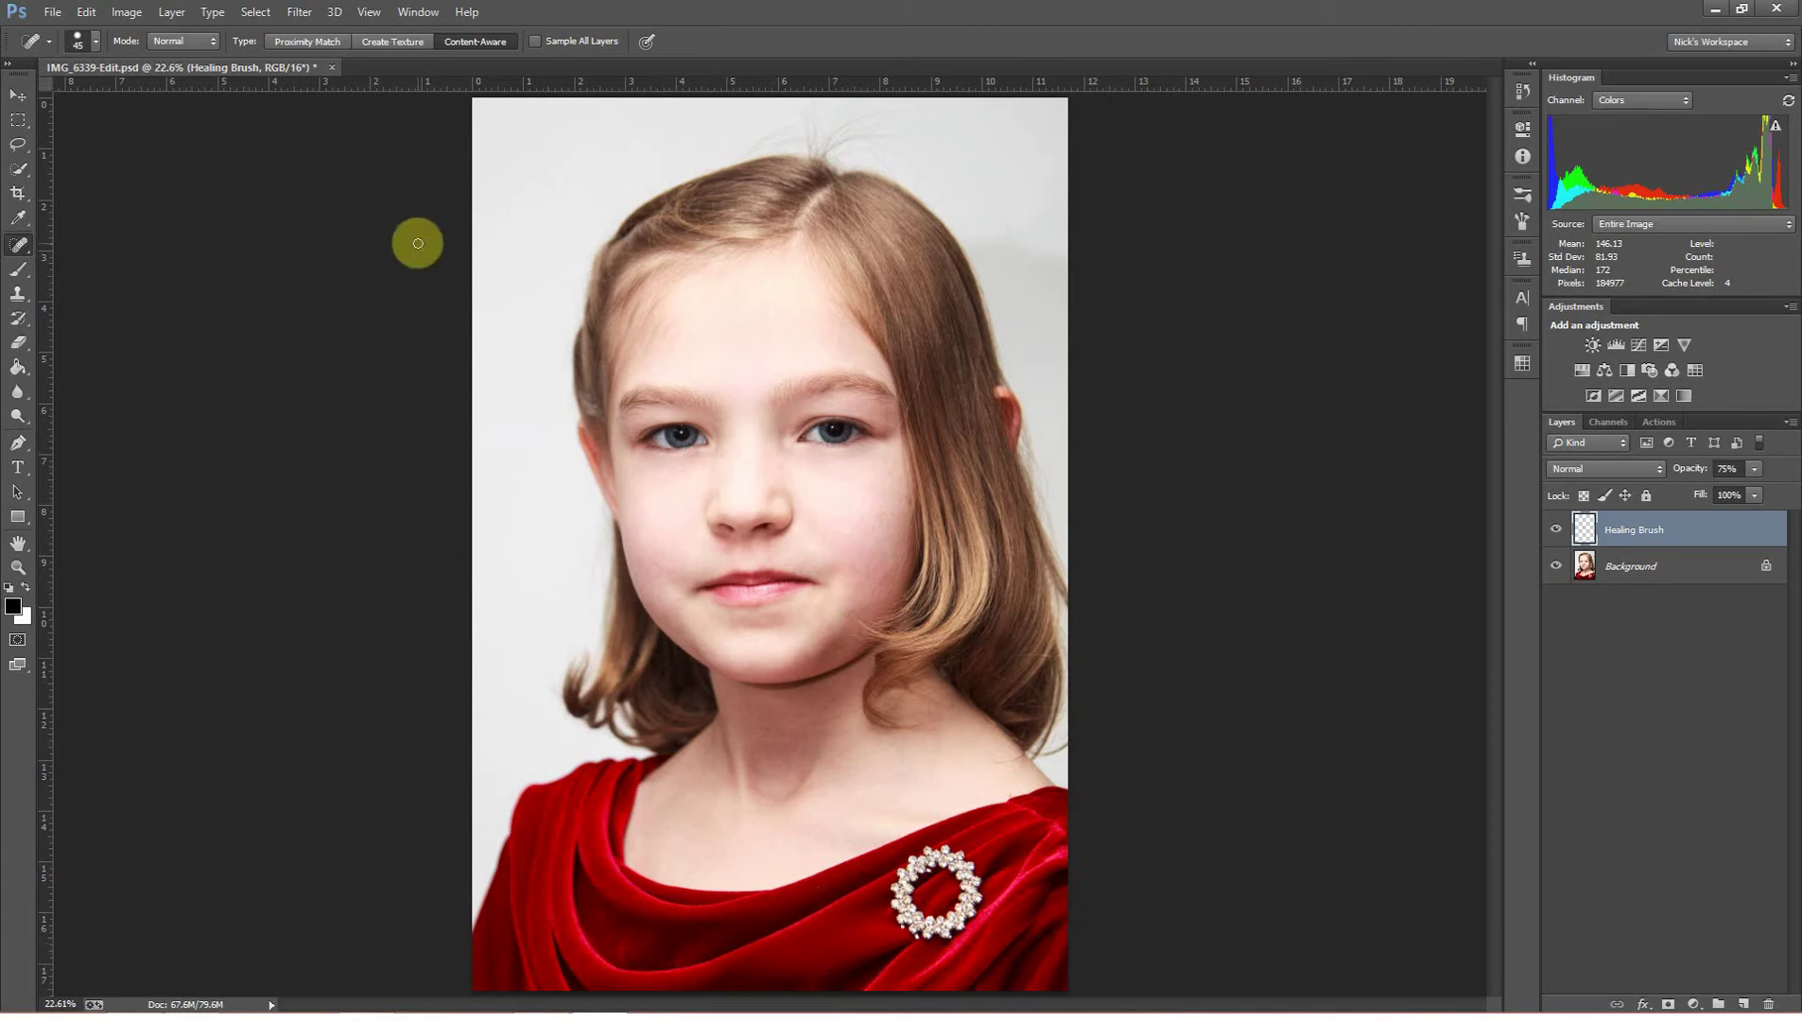
# Open the Export/Import Presets window from Edit > Presets
pyautogui.click(87, 13)
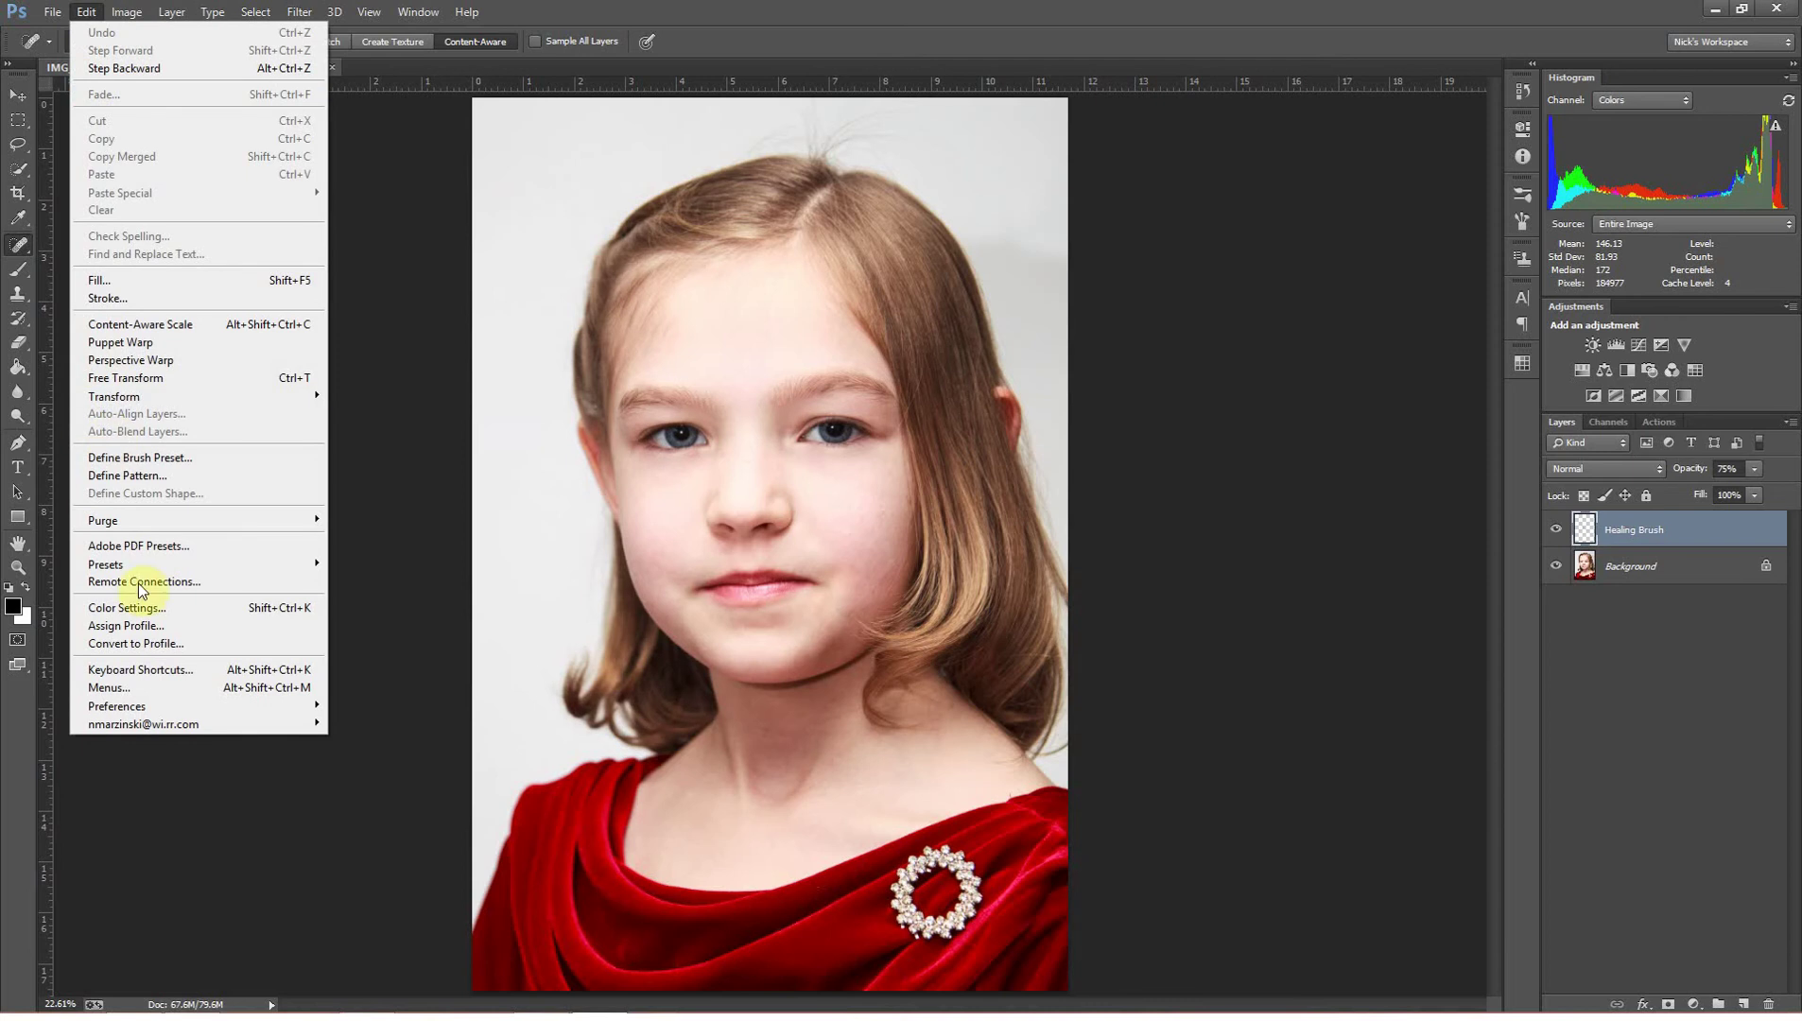
pyautogui.moveTo(144, 568)
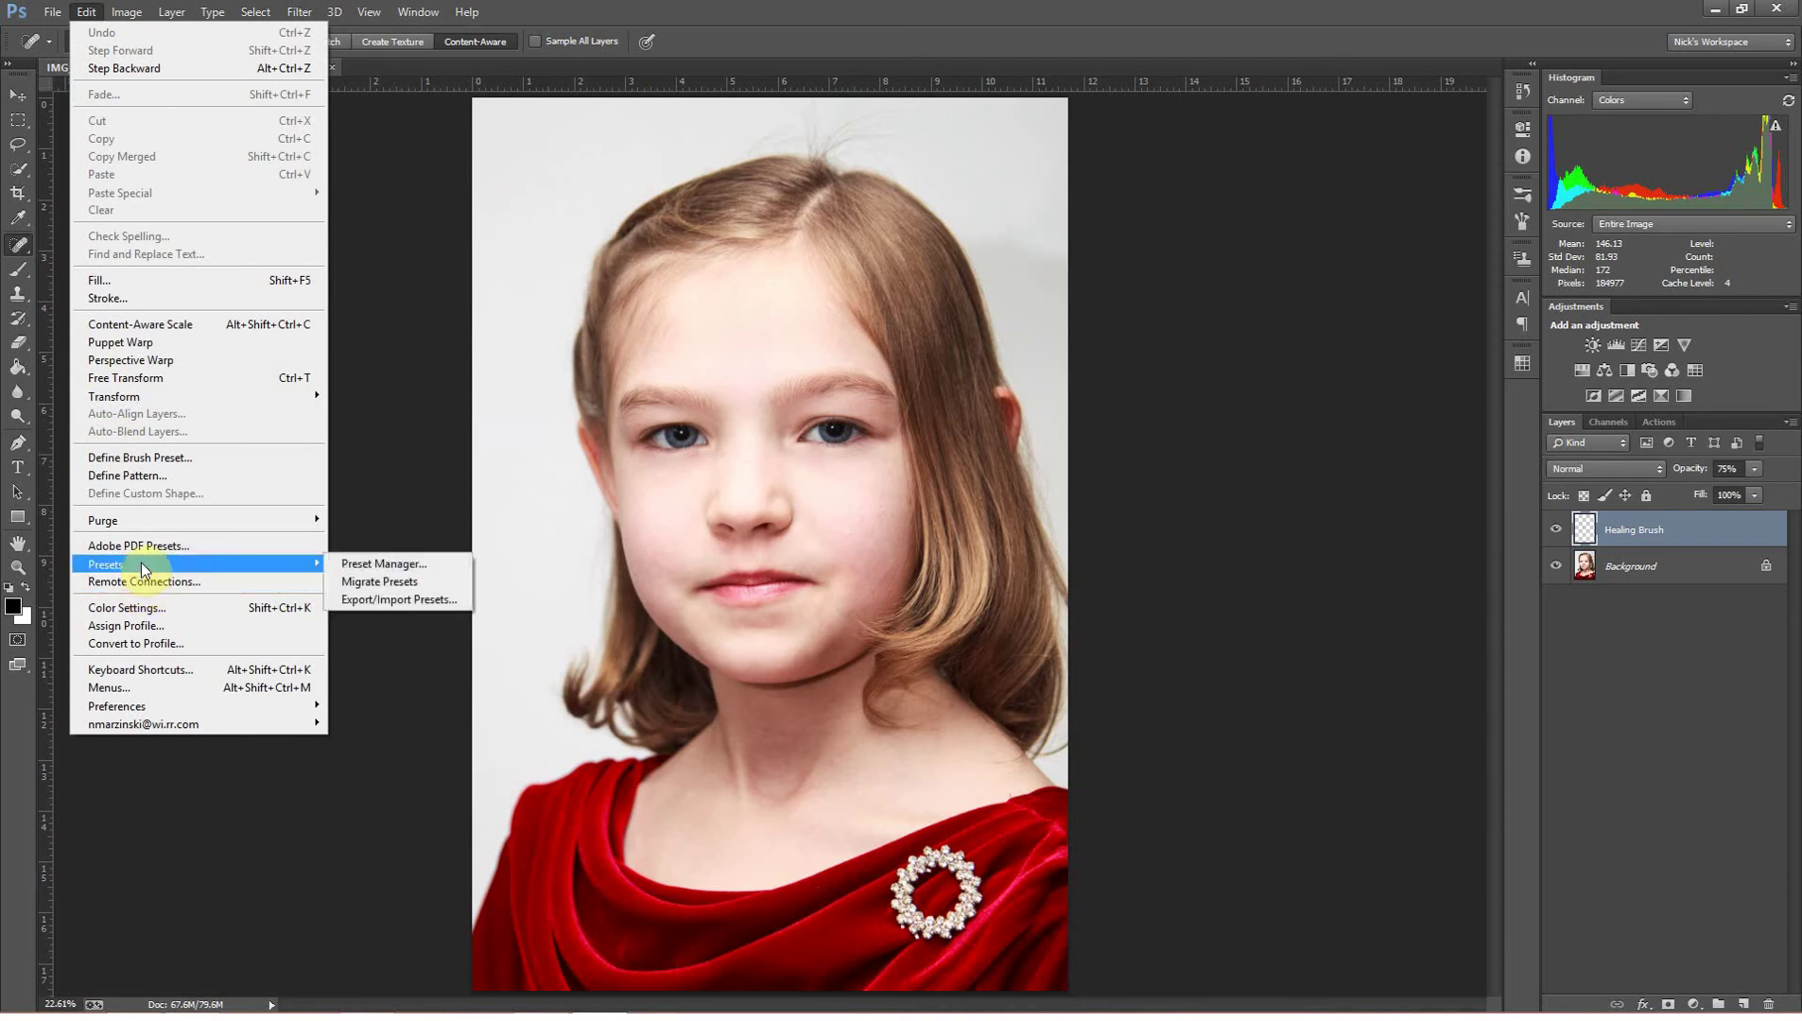
pyautogui.click(372, 600)
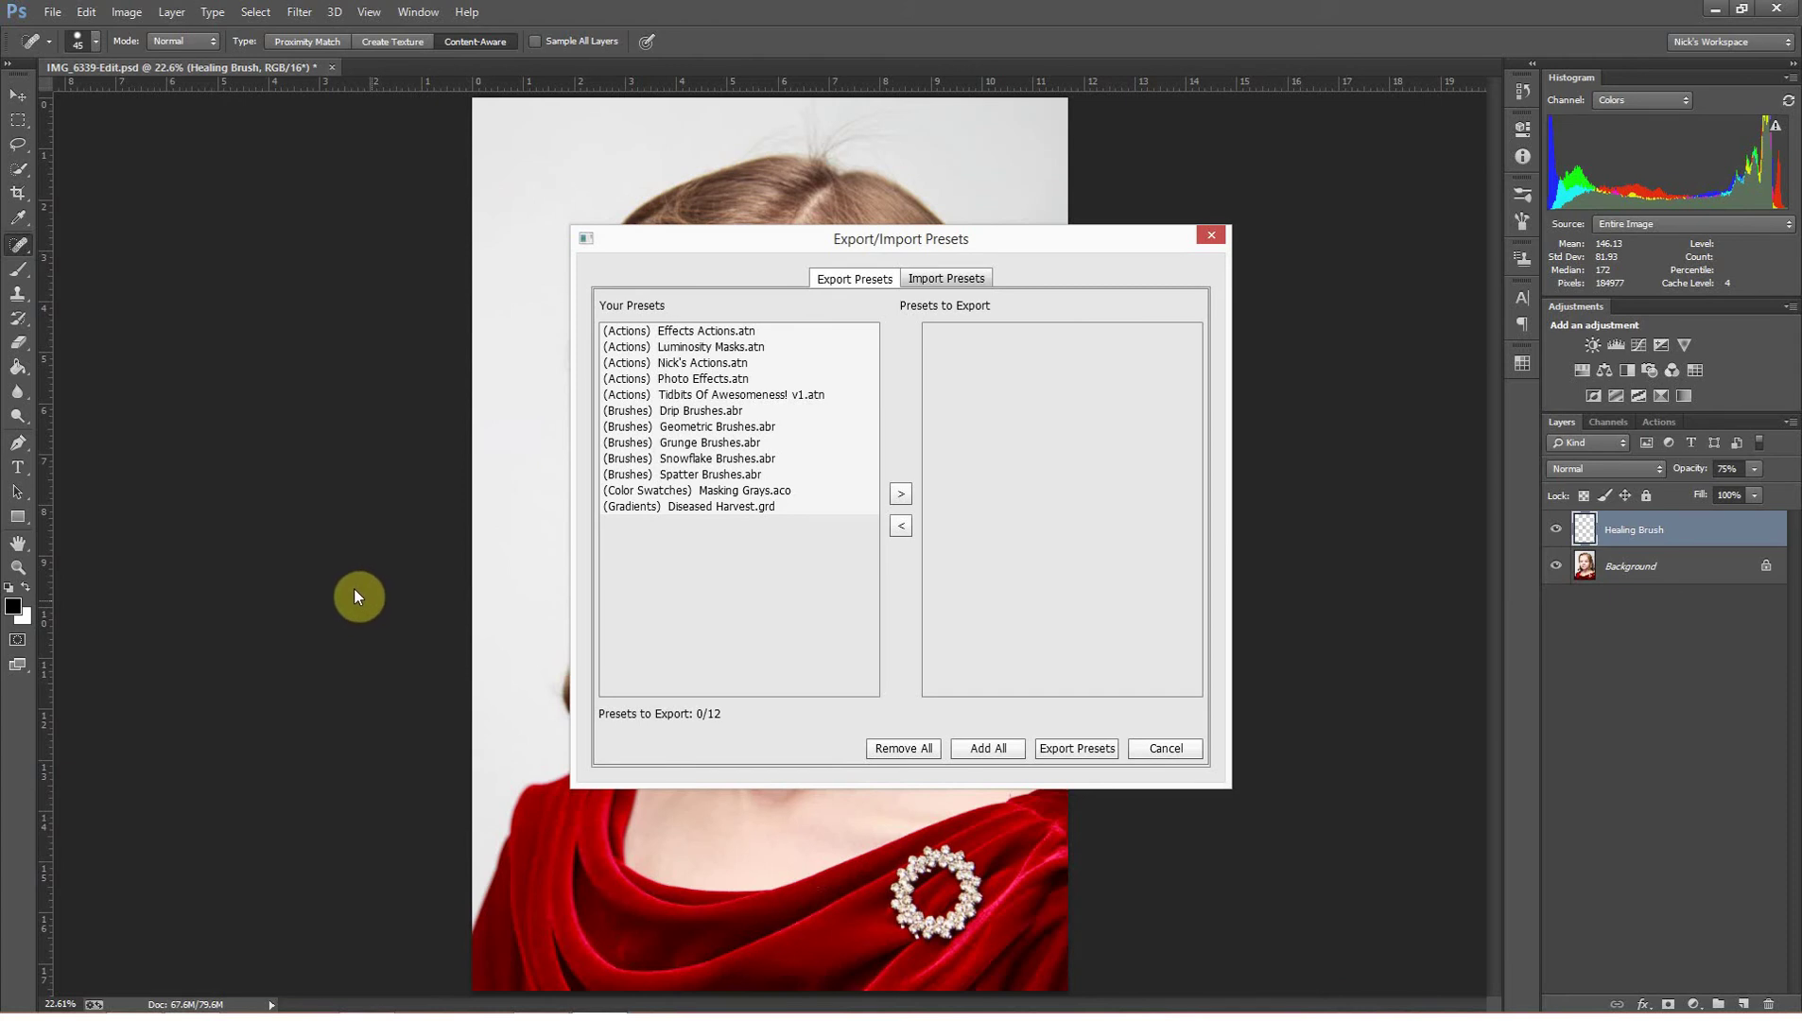
# Go through the installed presets: actions files, Drip/Geometric/Grunge/Snowflake/Spatter brushes, Masking Grays.aco, Diseased Harvest.grd
pyautogui.click(652, 331)
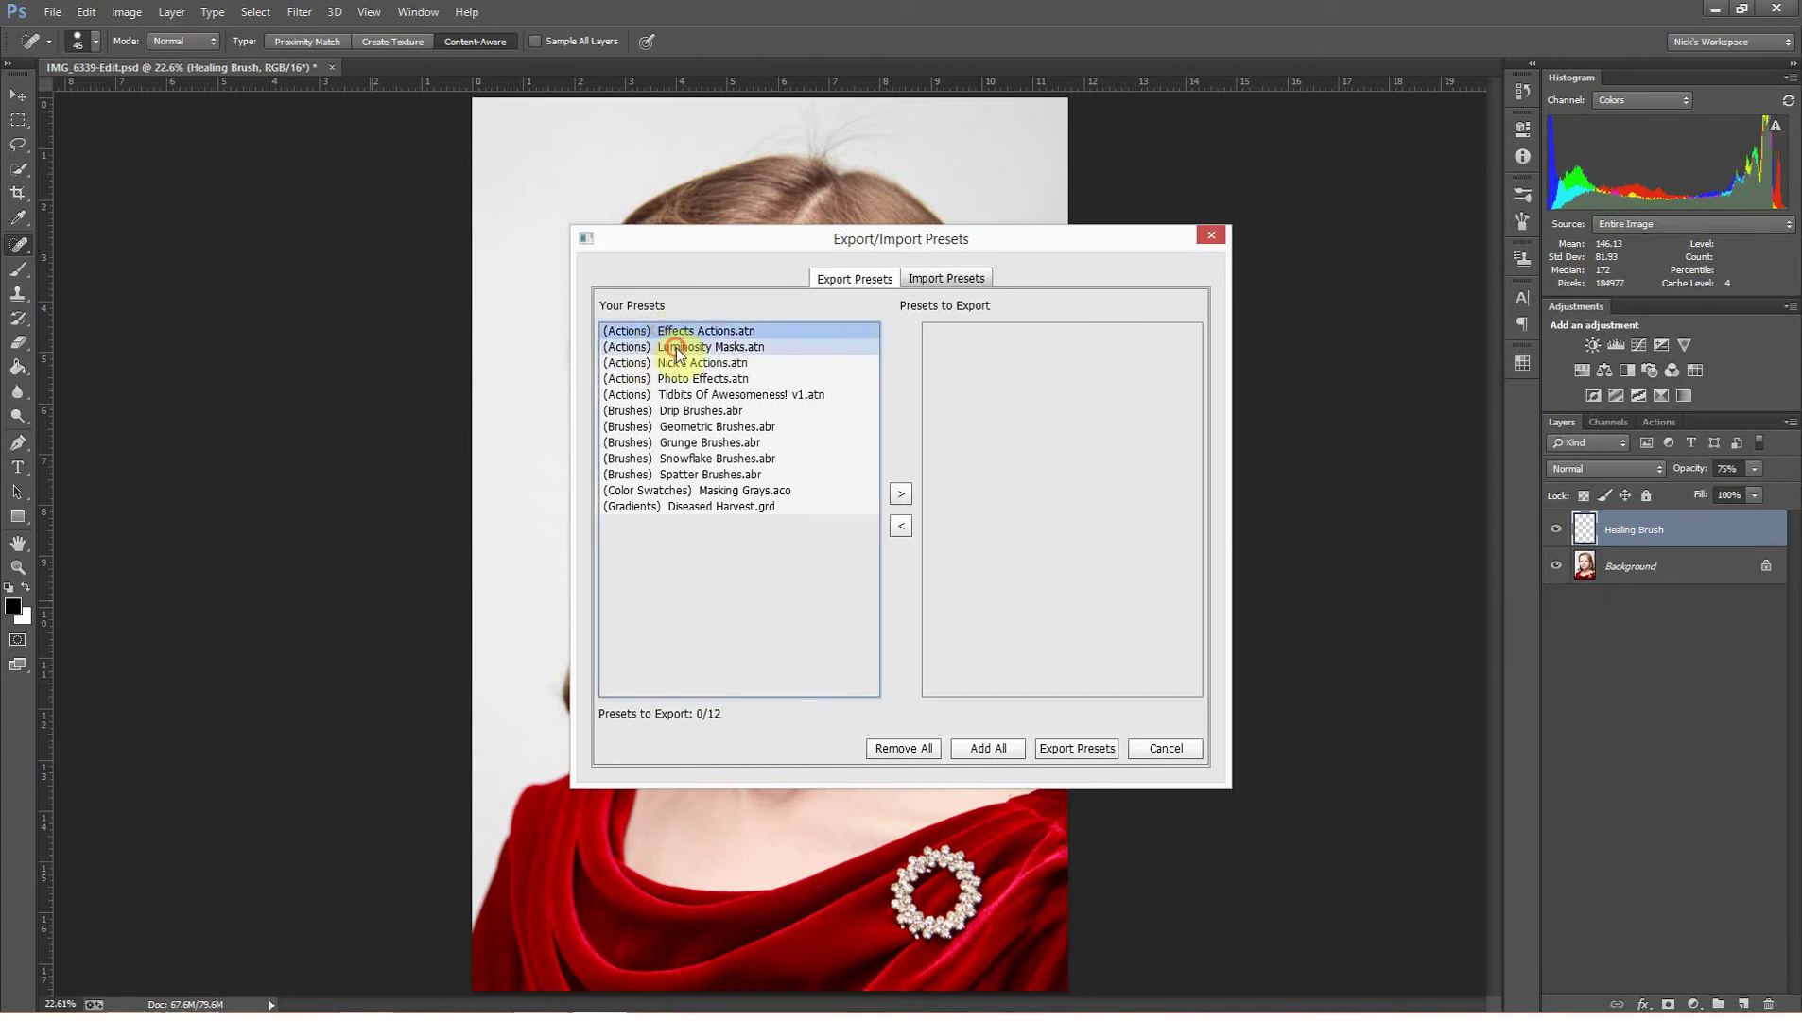
pyautogui.click(676, 350)
pyautogui.click(677, 366)
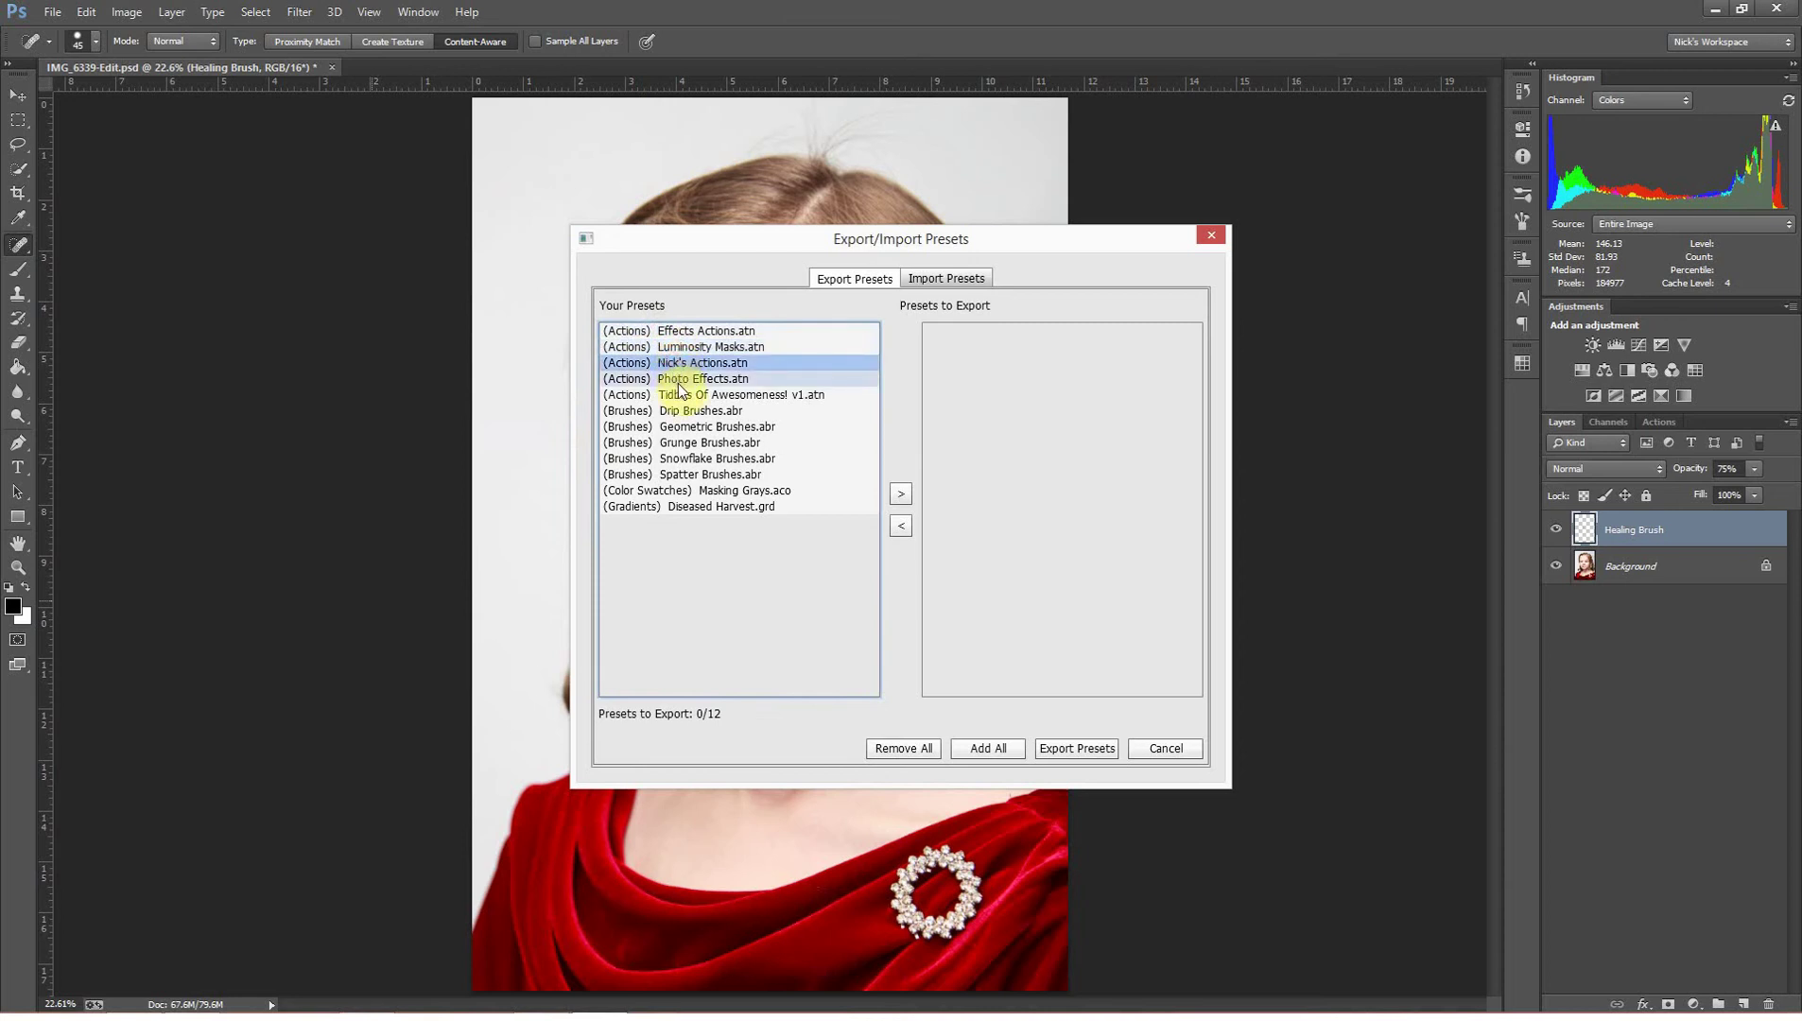
pyautogui.click(684, 397)
pyautogui.click(683, 409)
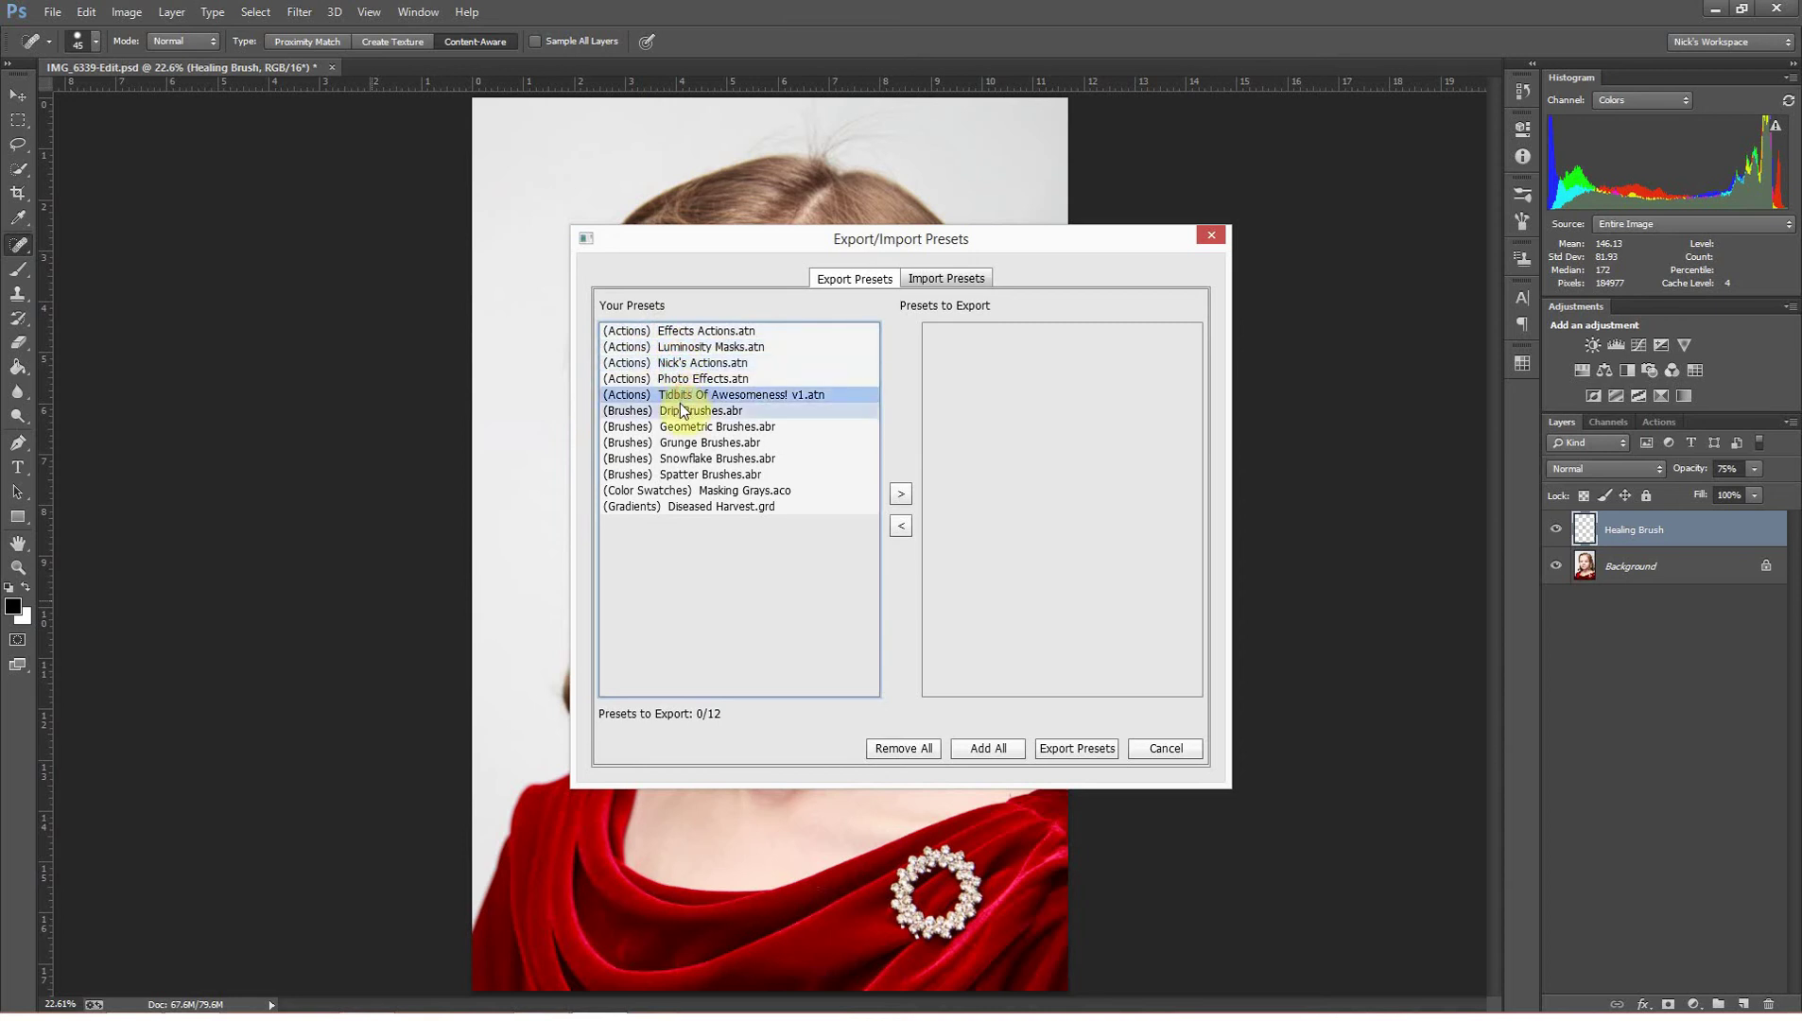
pyautogui.click(677, 402)
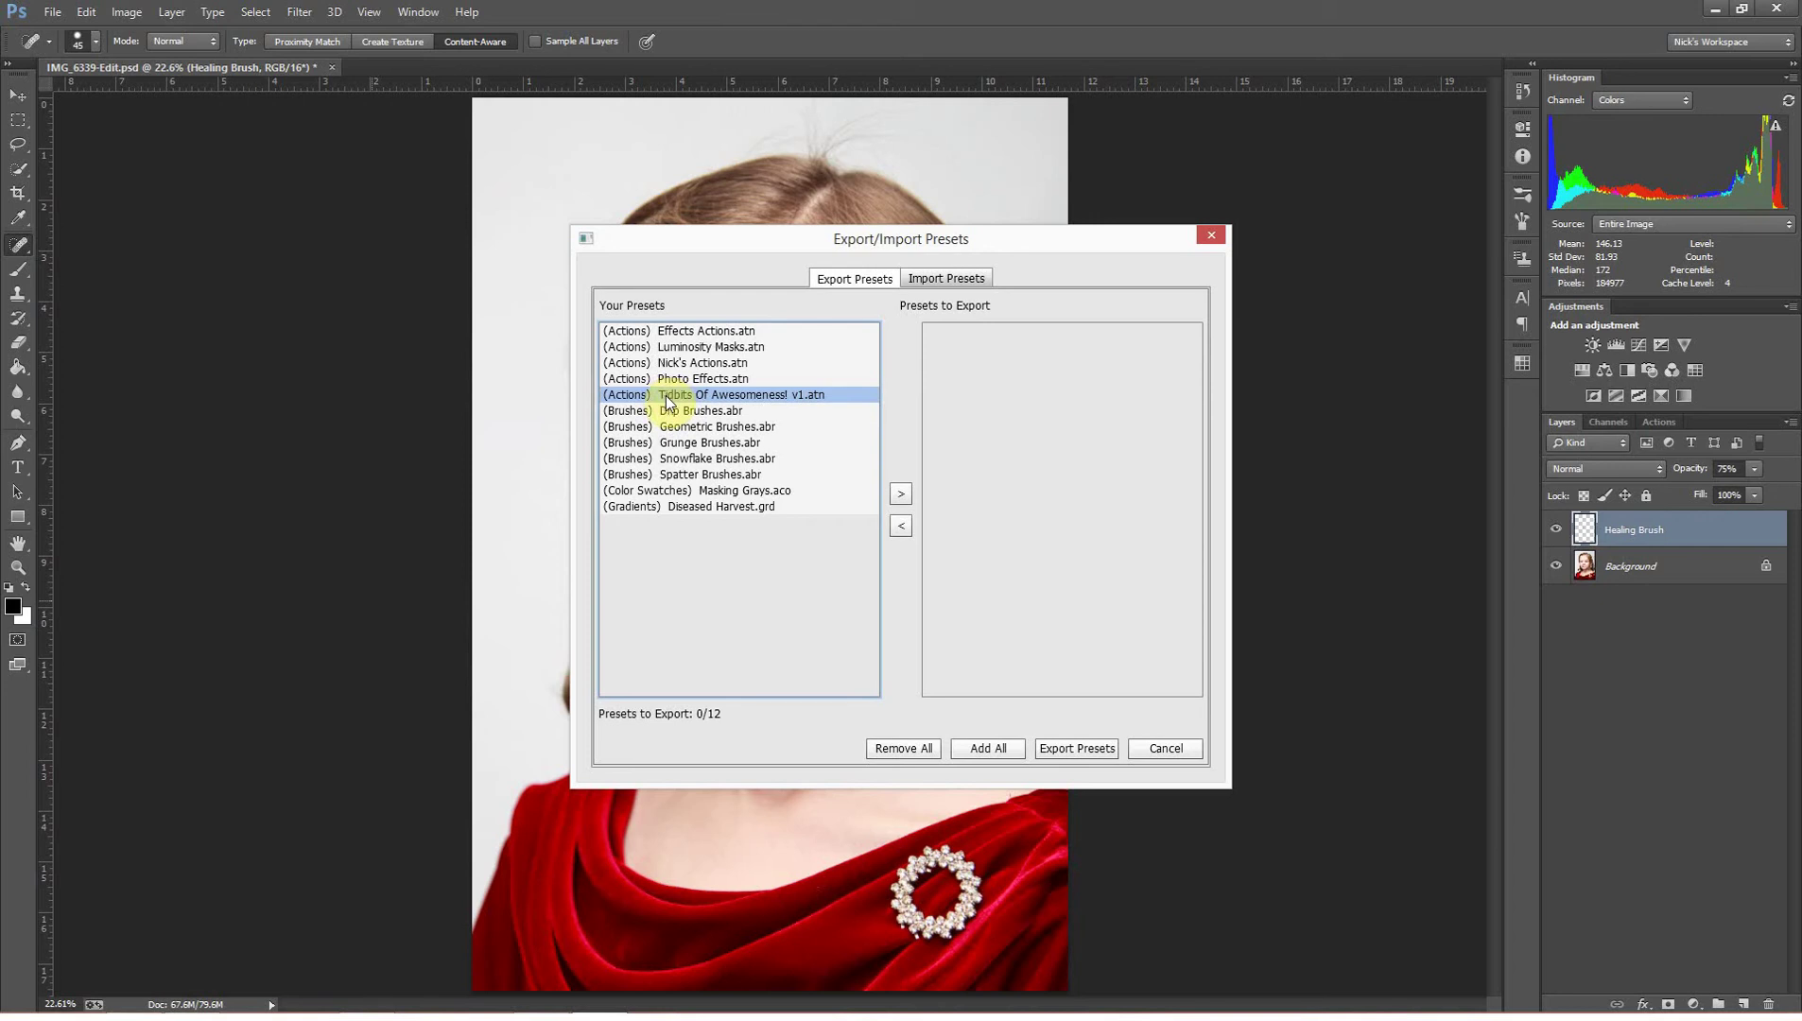
pyautogui.click(669, 410)
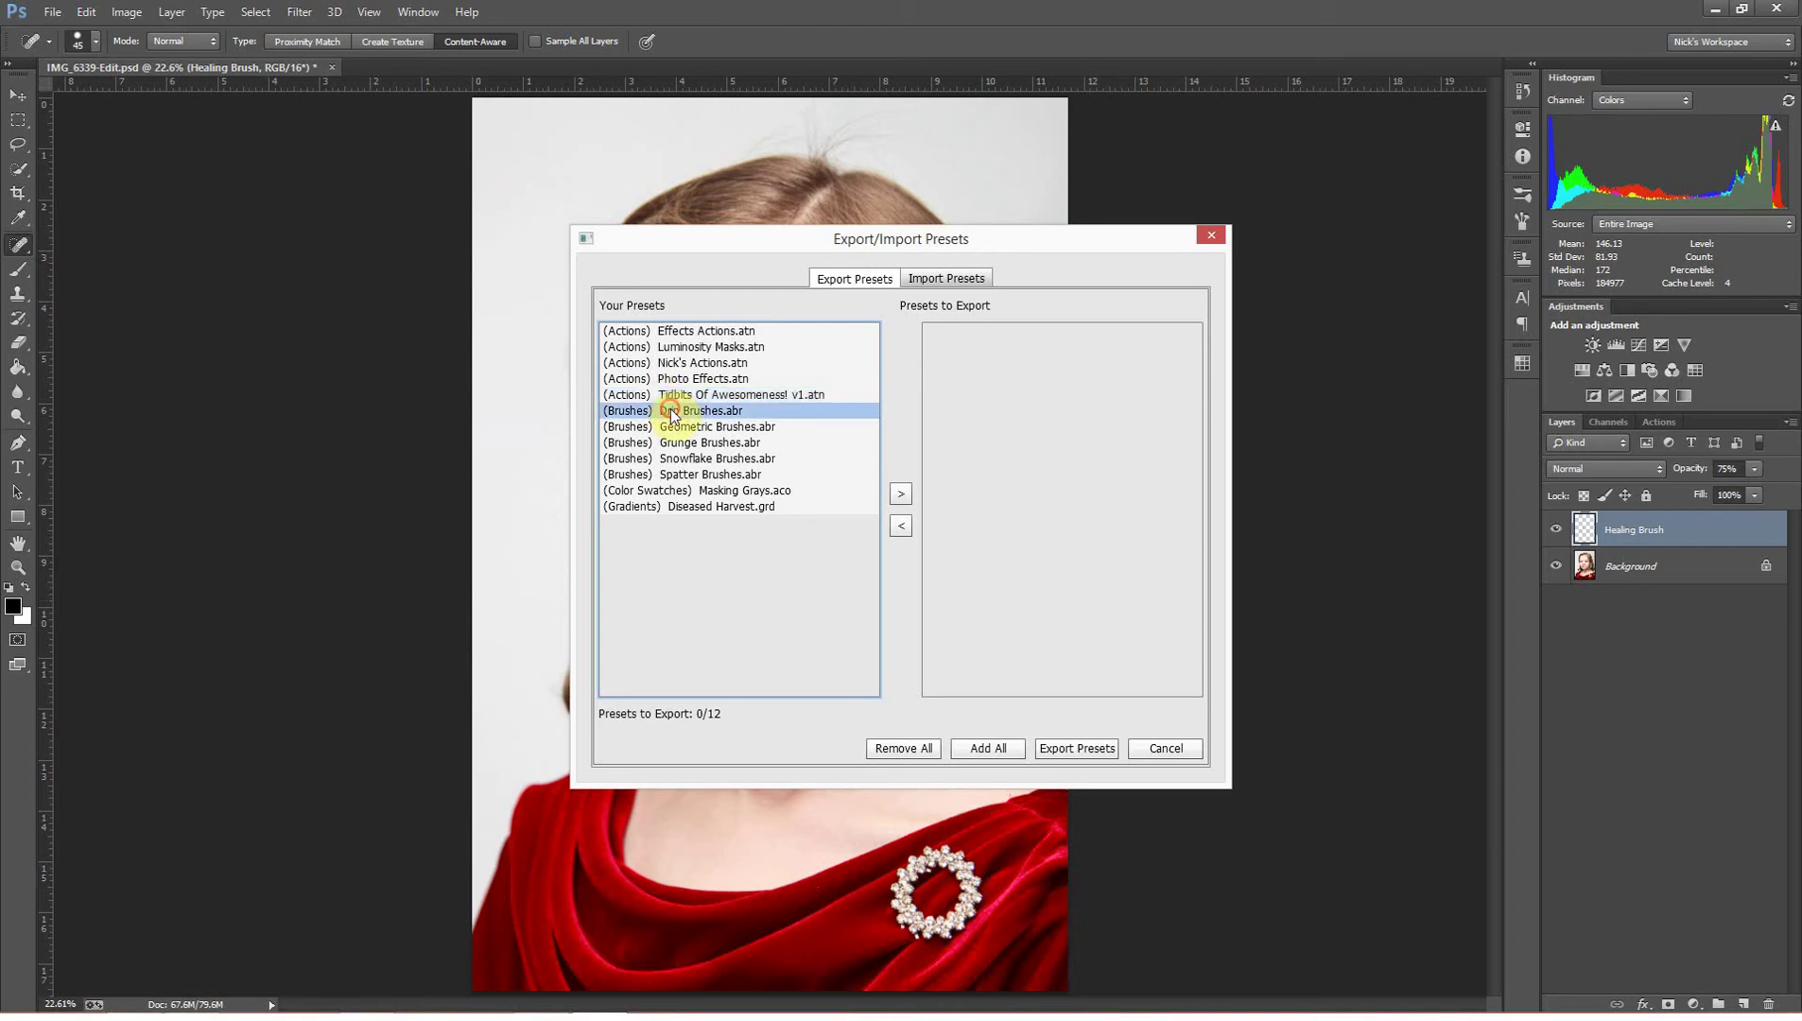
pyautogui.click(671, 425)
pyautogui.click(676, 443)
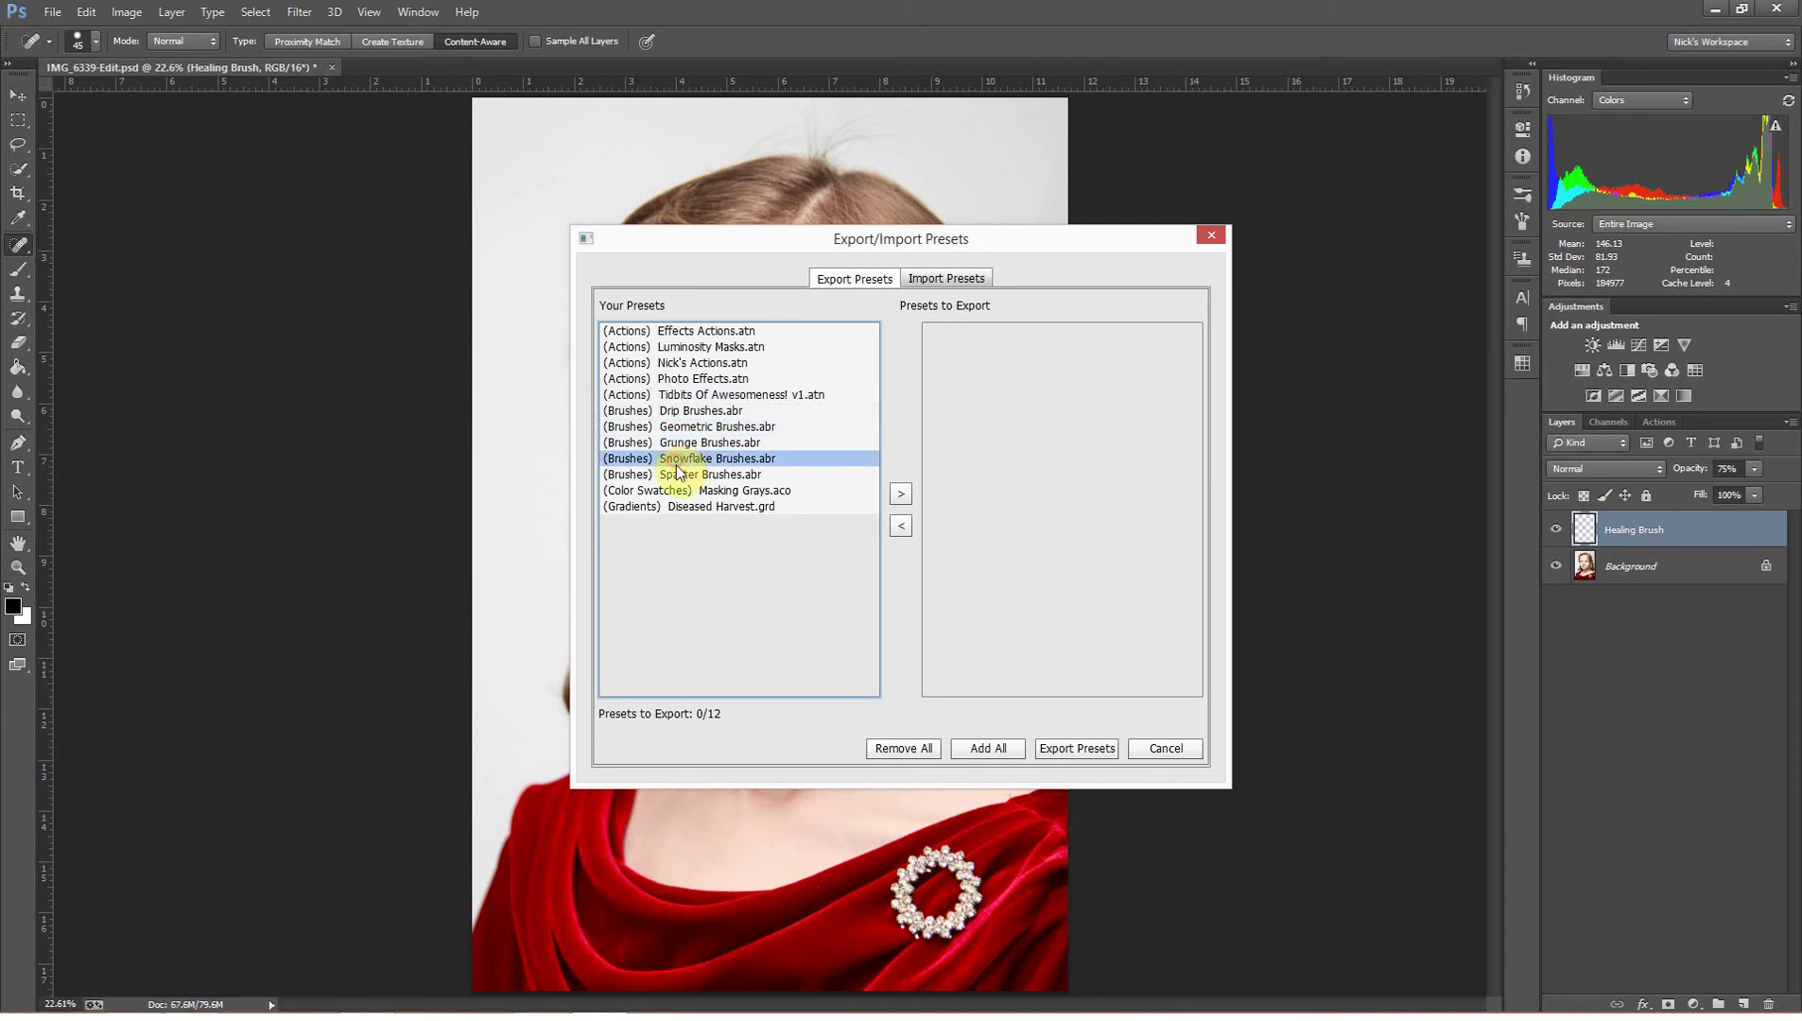
pyautogui.click(677, 458)
pyautogui.click(677, 474)
pyautogui.click(676, 491)
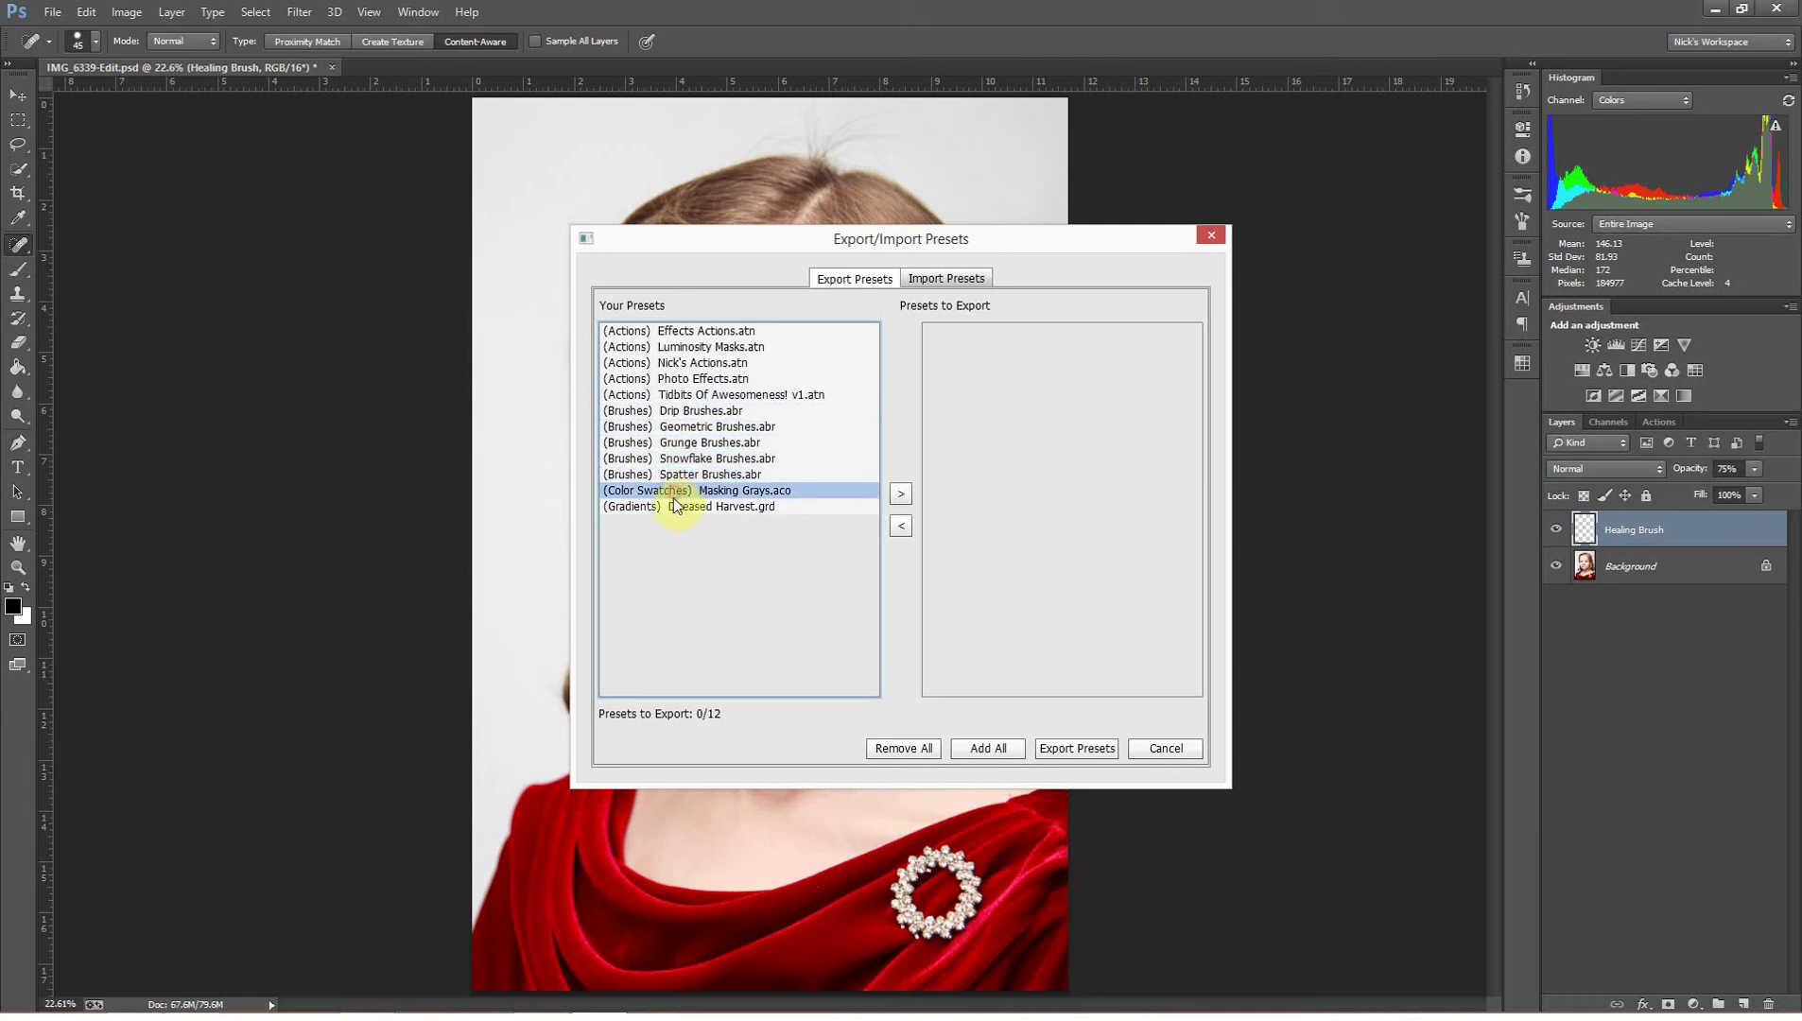
pyautogui.click(672, 506)
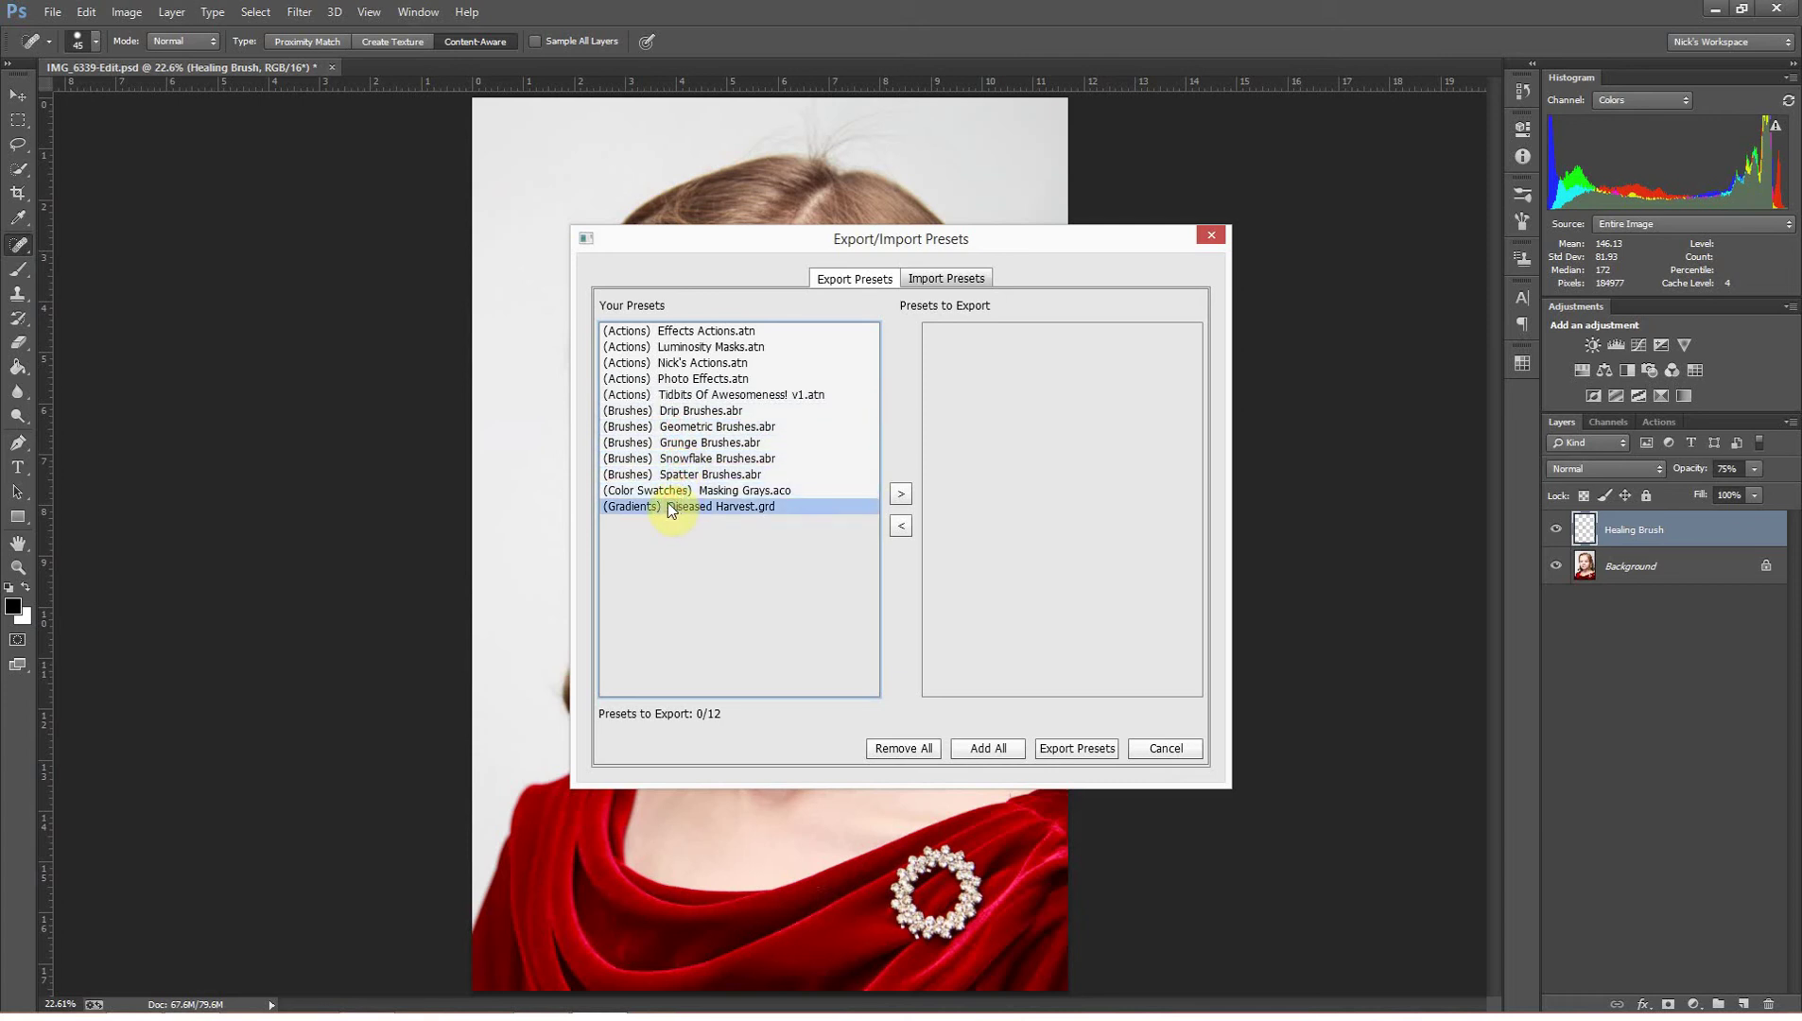
pyautogui.click(695, 333)
pyautogui.click(696, 347)
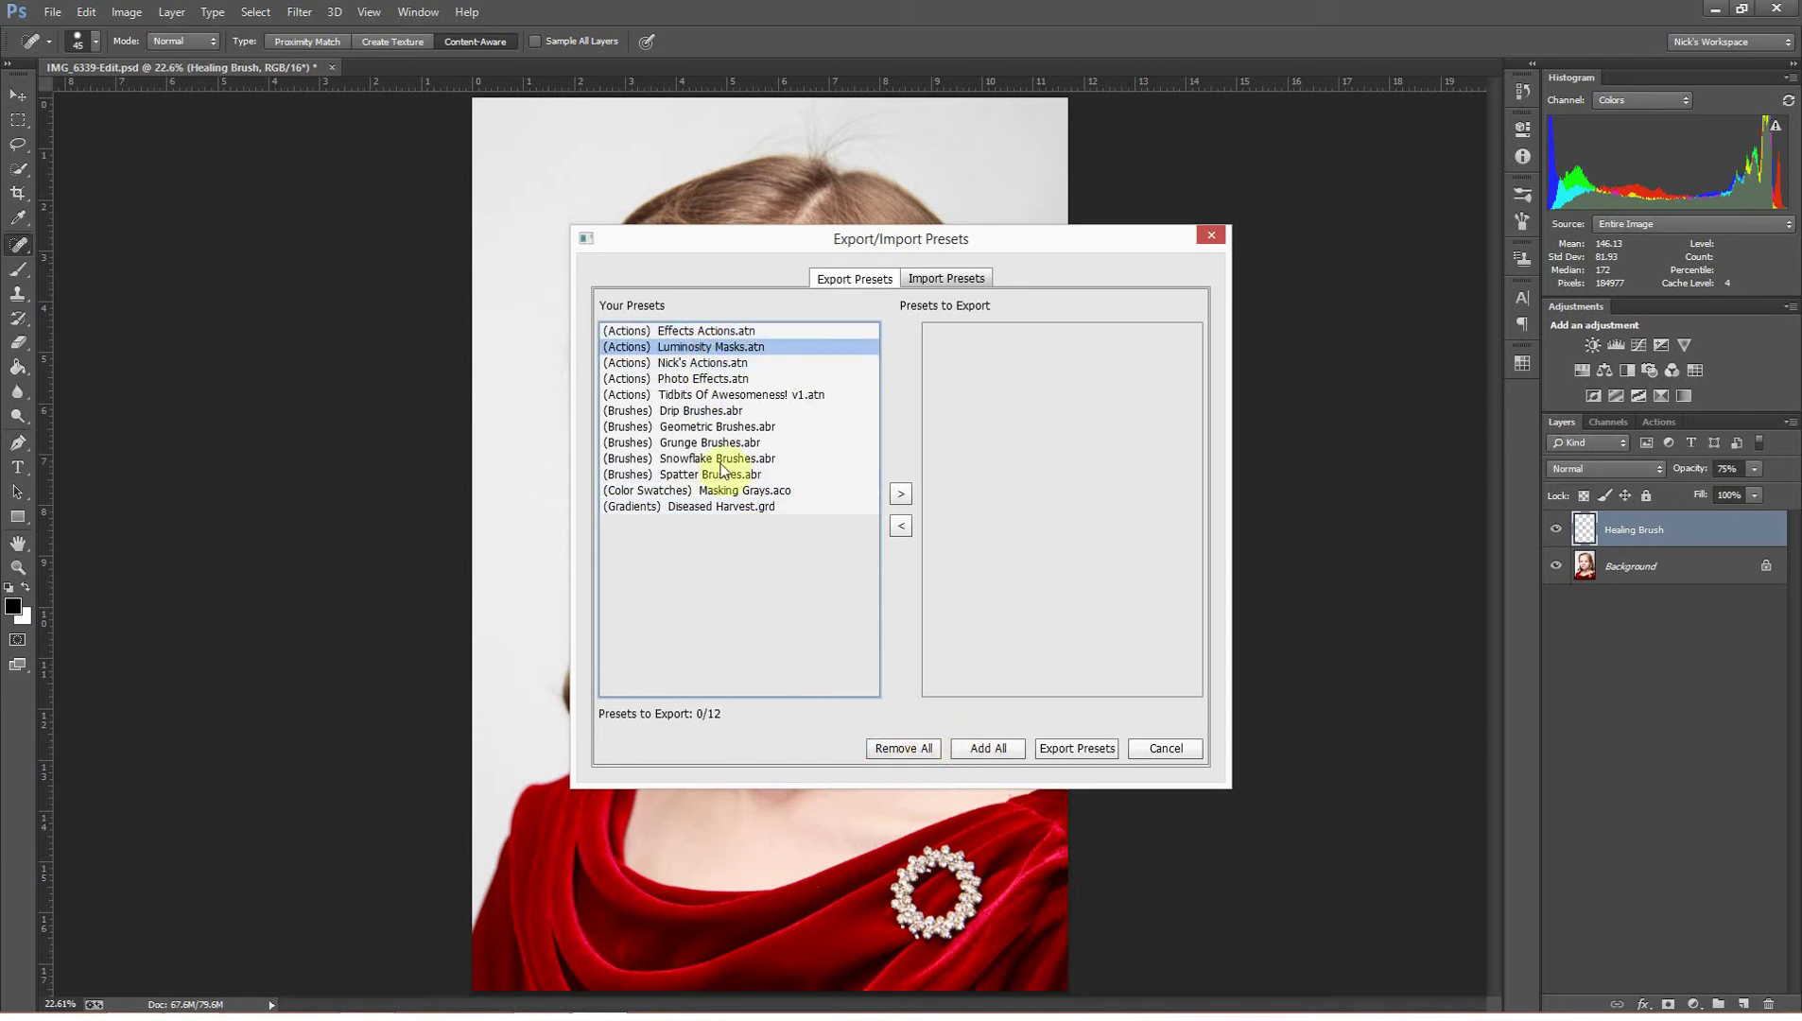
pyautogui.click(701, 363)
pyautogui.click(899, 495)
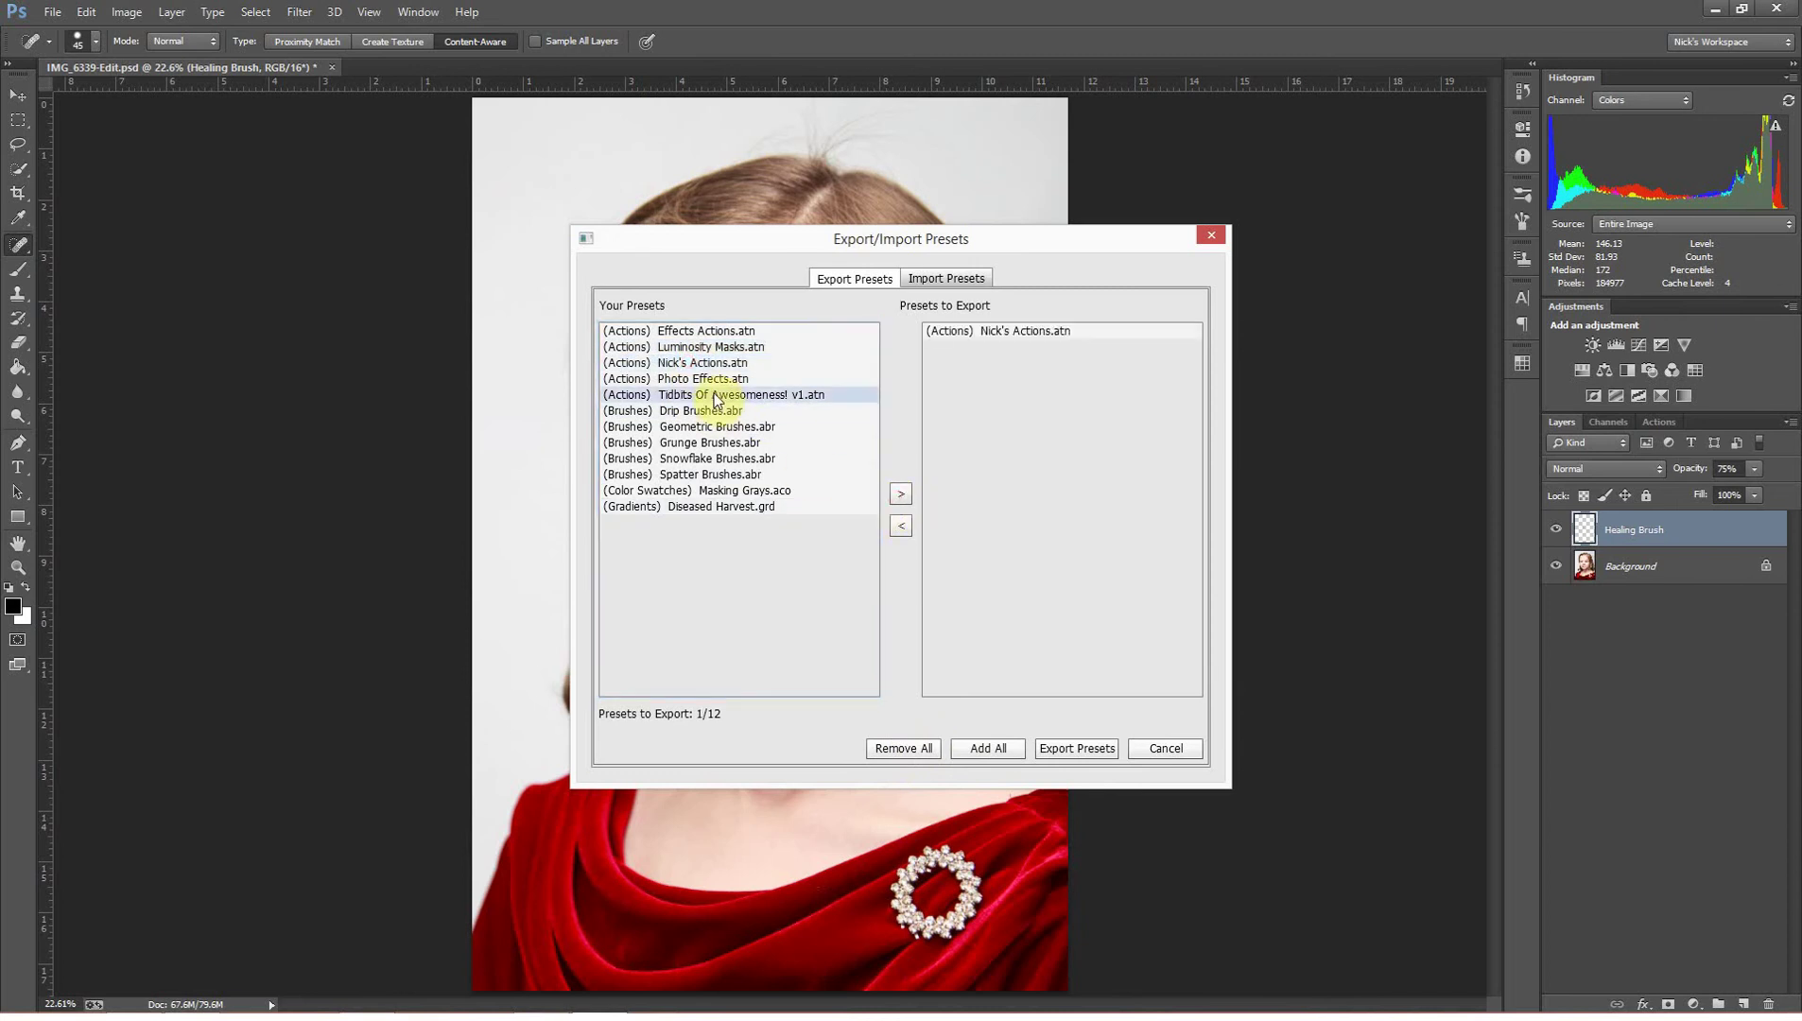
pyautogui.click(711, 379)
pyautogui.click(901, 494)
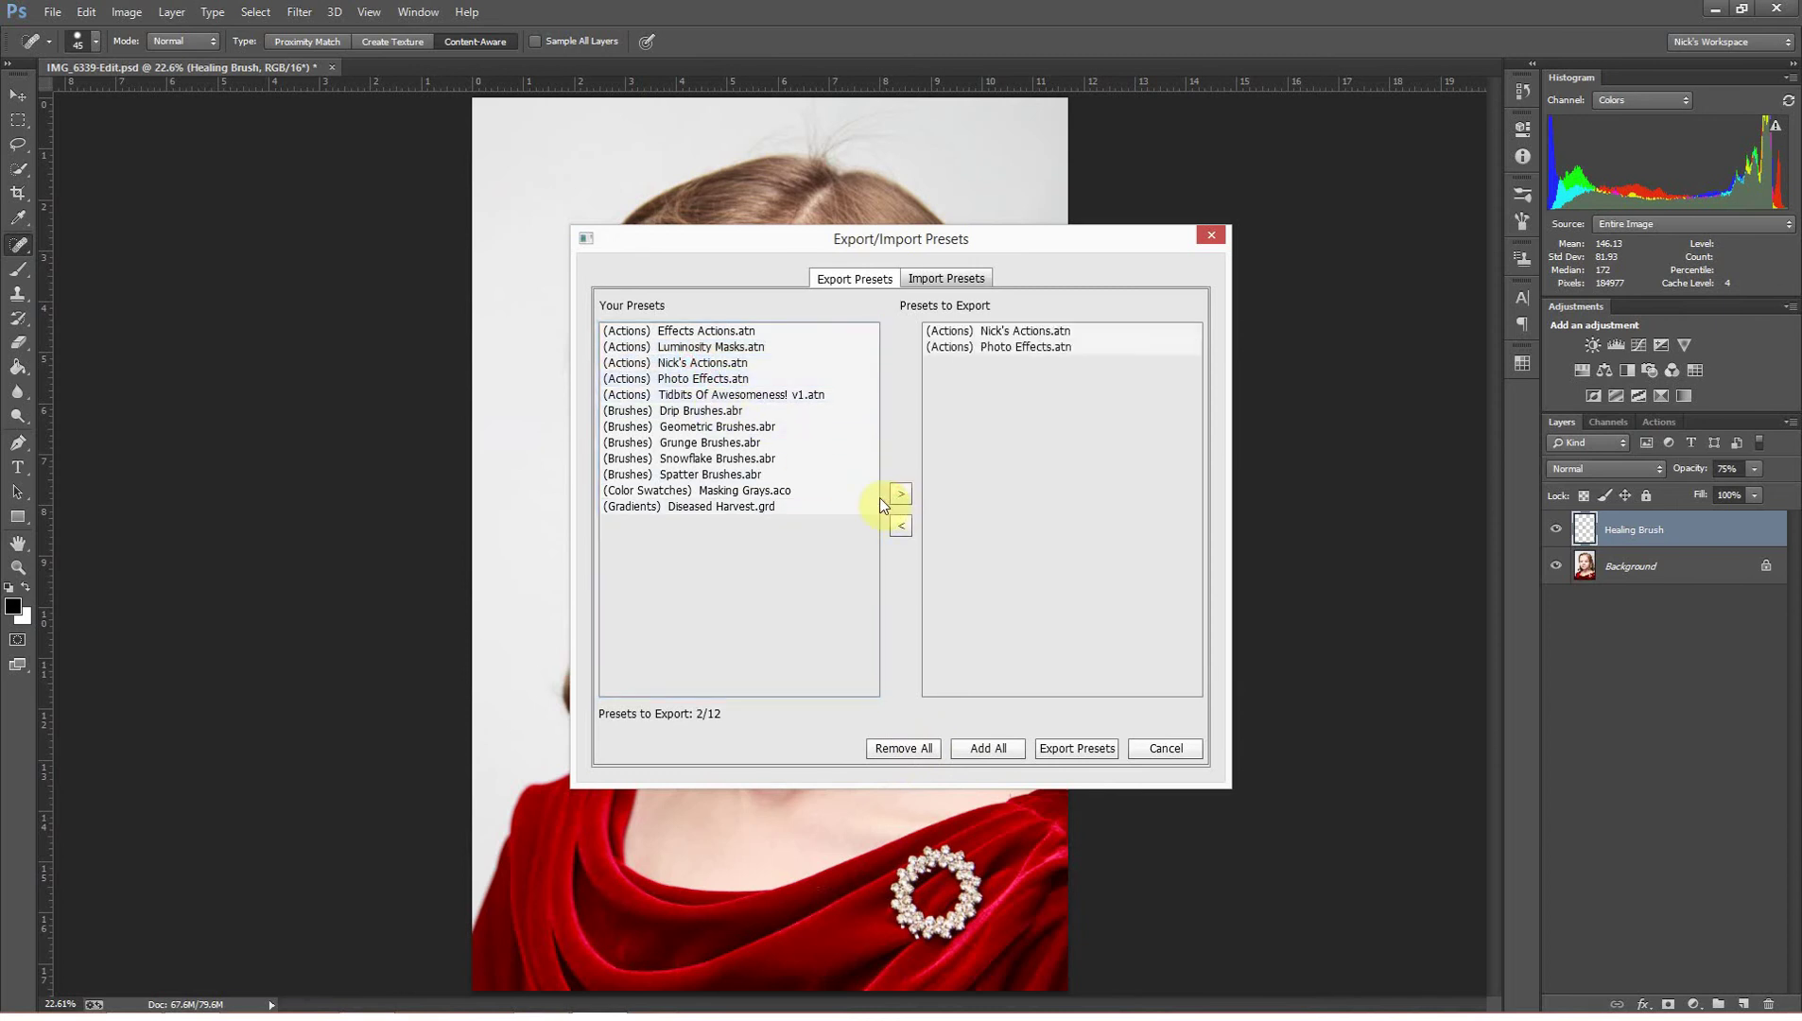
pyautogui.click(708, 394)
pyautogui.click(898, 494)
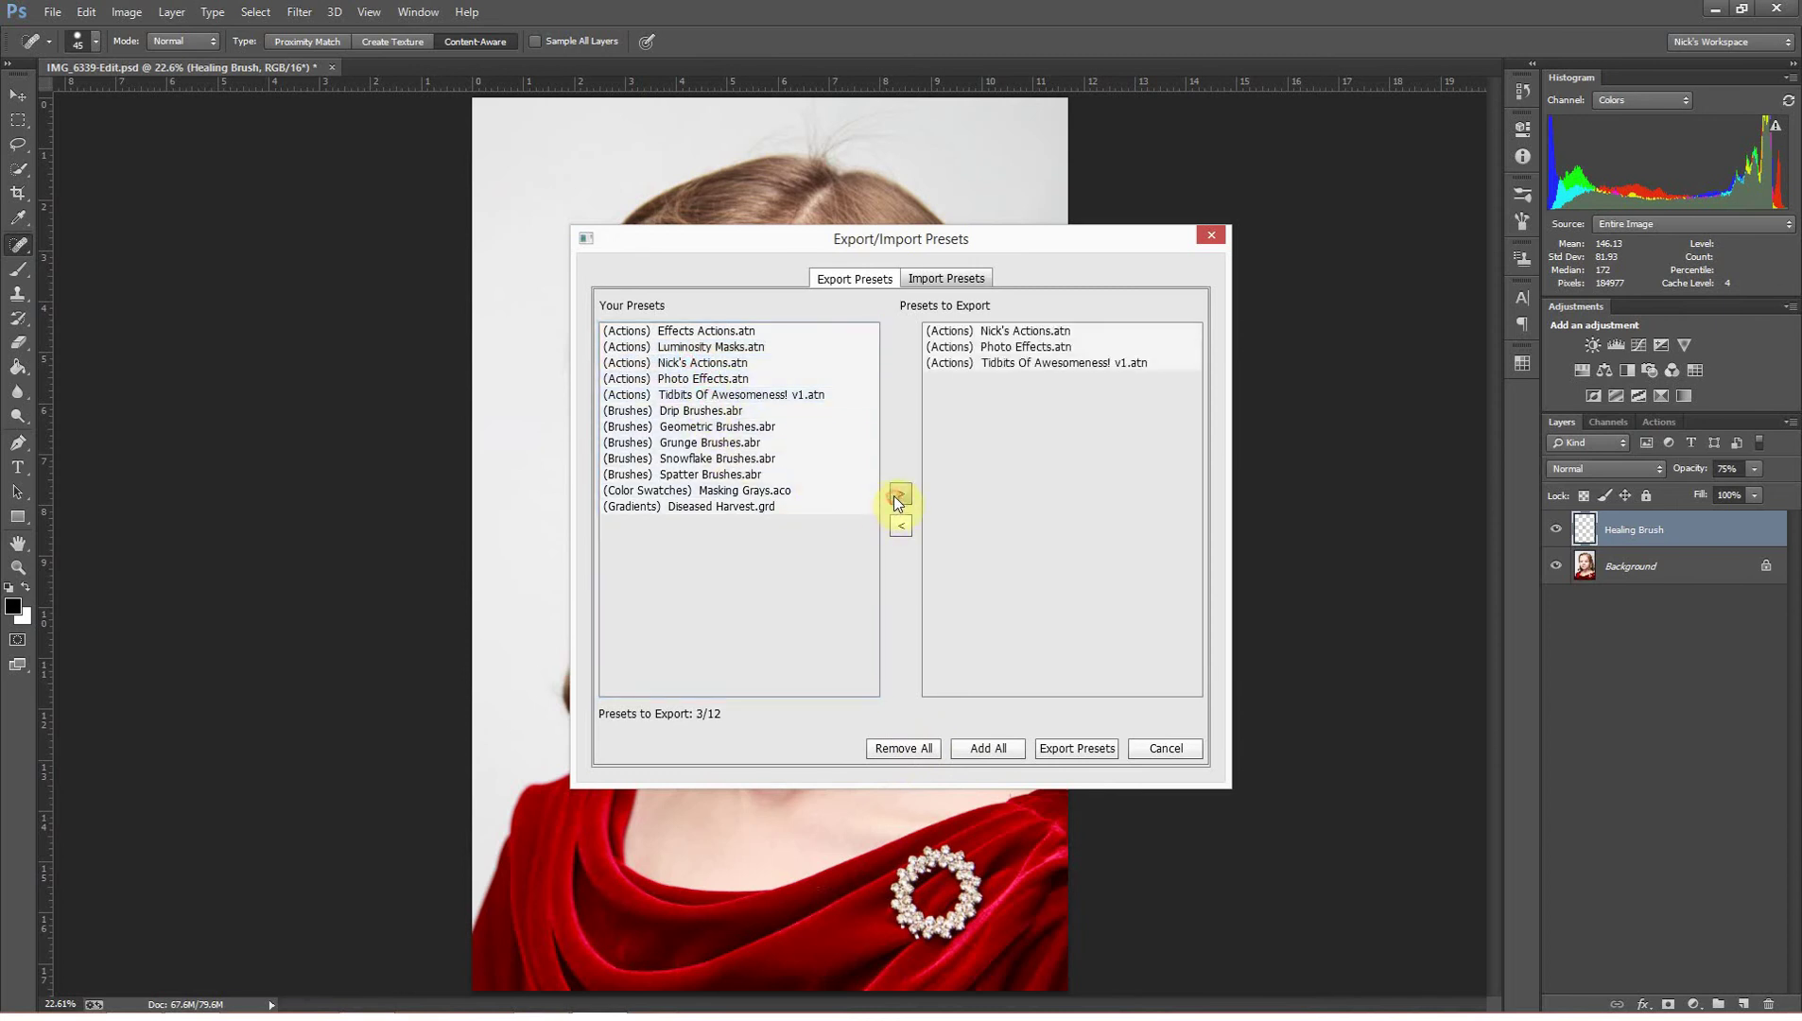
pyautogui.click(698, 412)
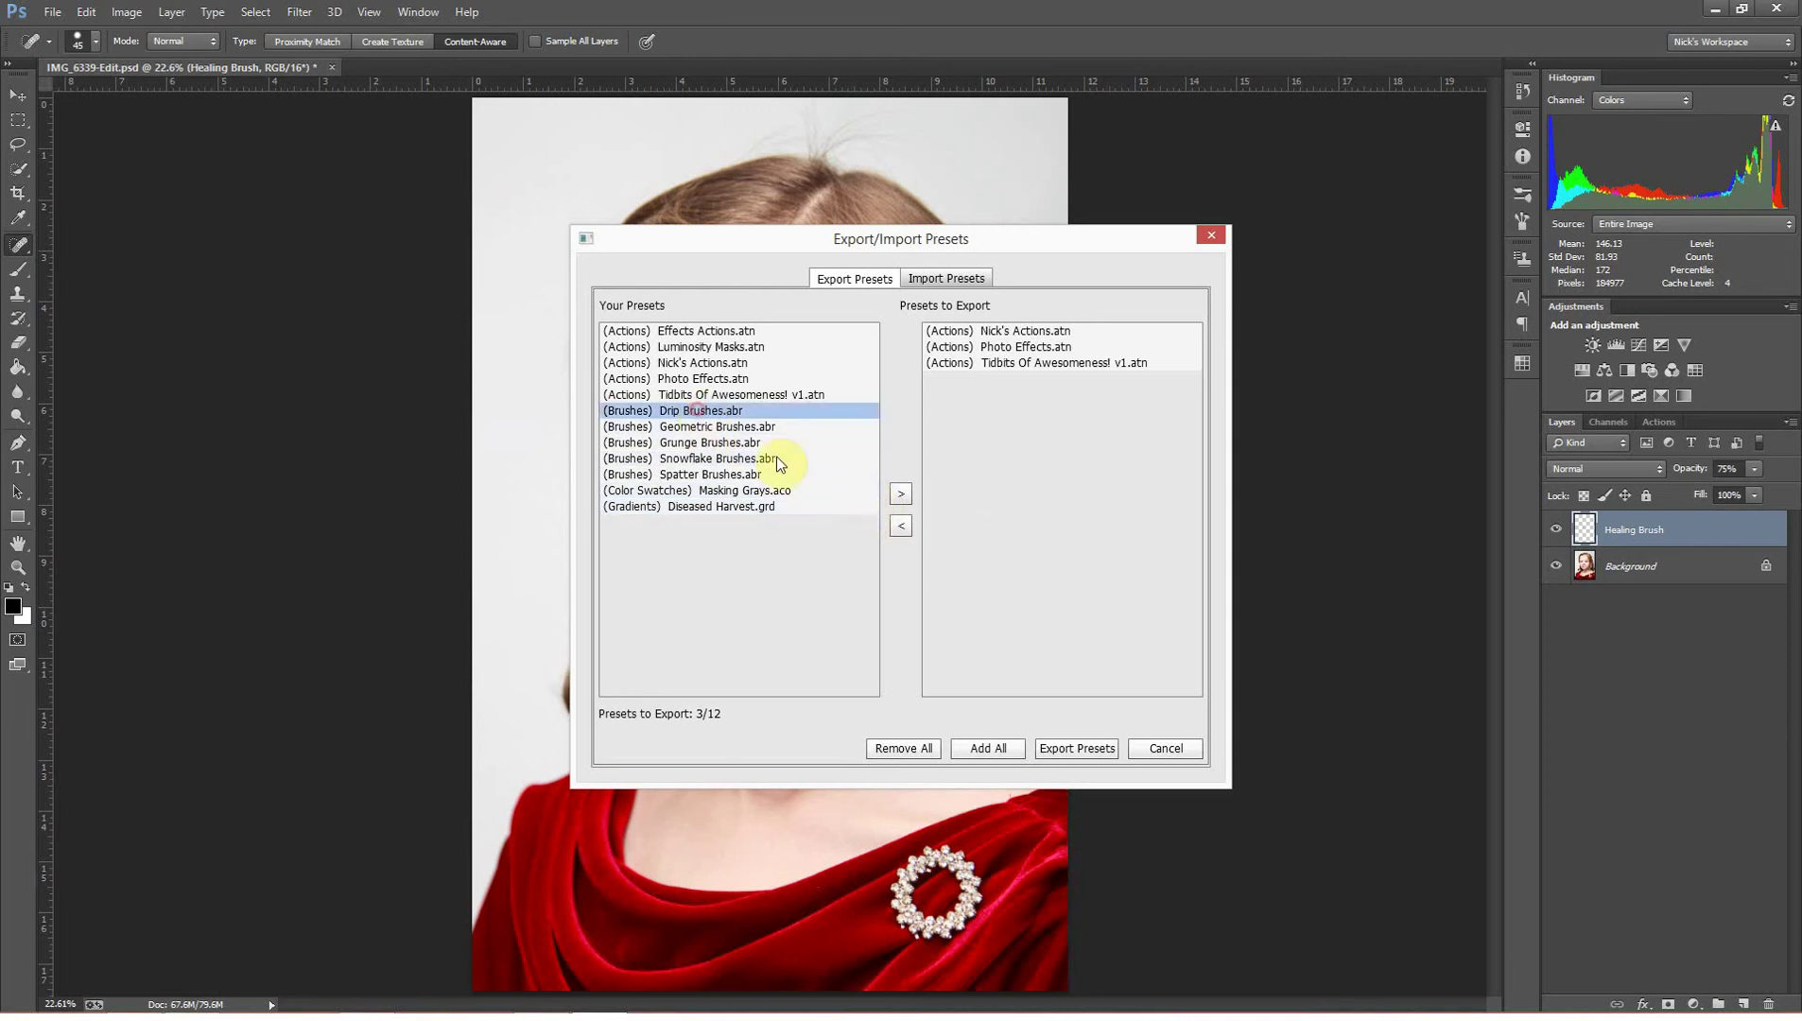
pyautogui.click(899, 494)
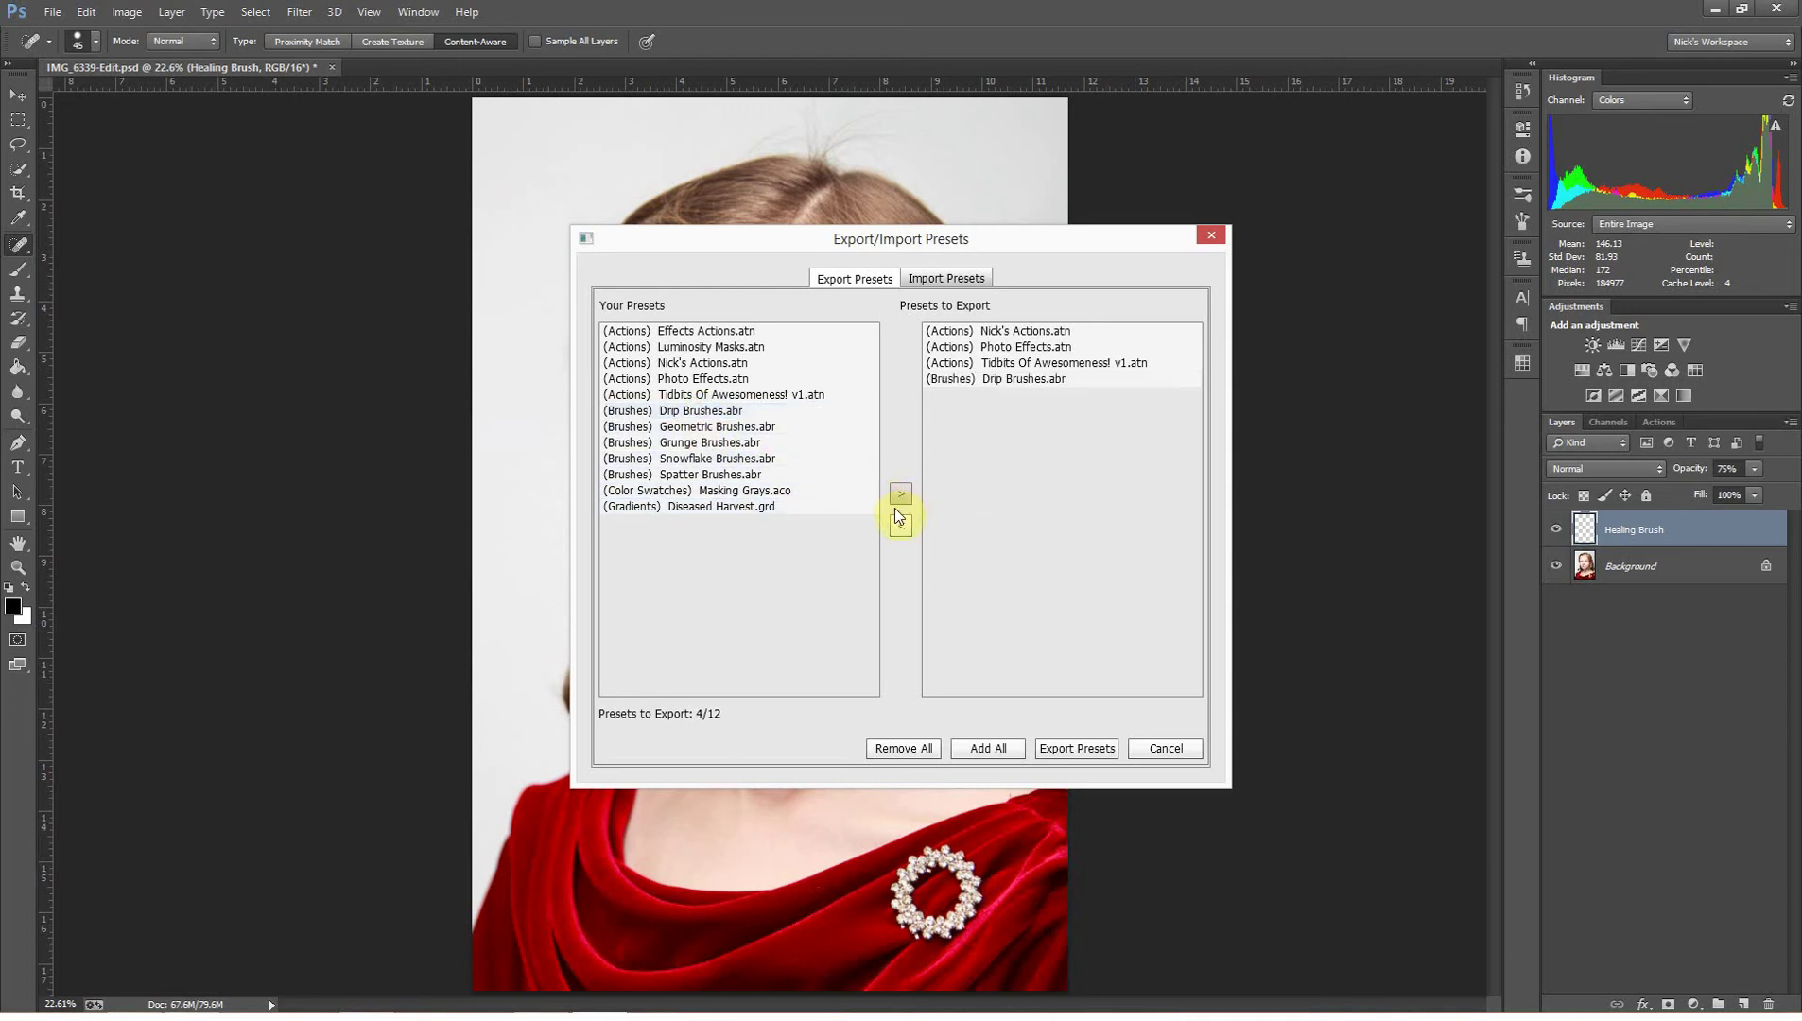
pyautogui.click(709, 459)
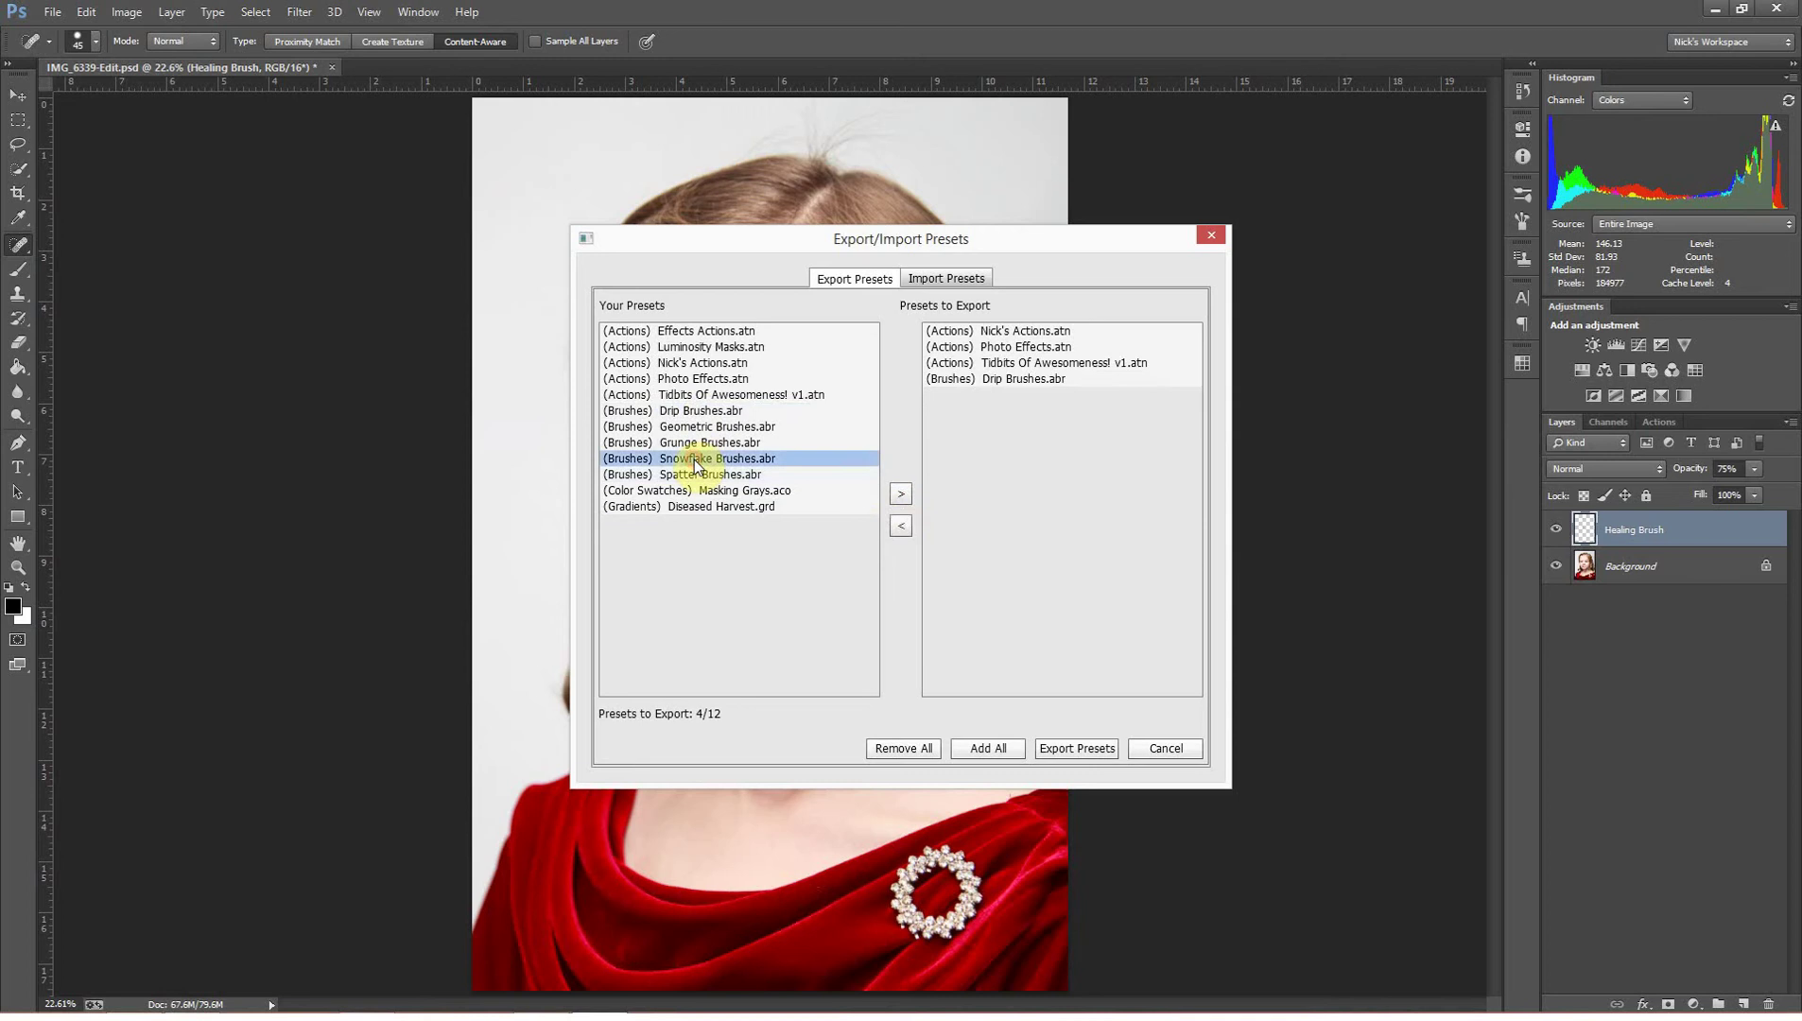
pyautogui.click(898, 496)
pyautogui.click(823, 474)
pyautogui.click(901, 496)
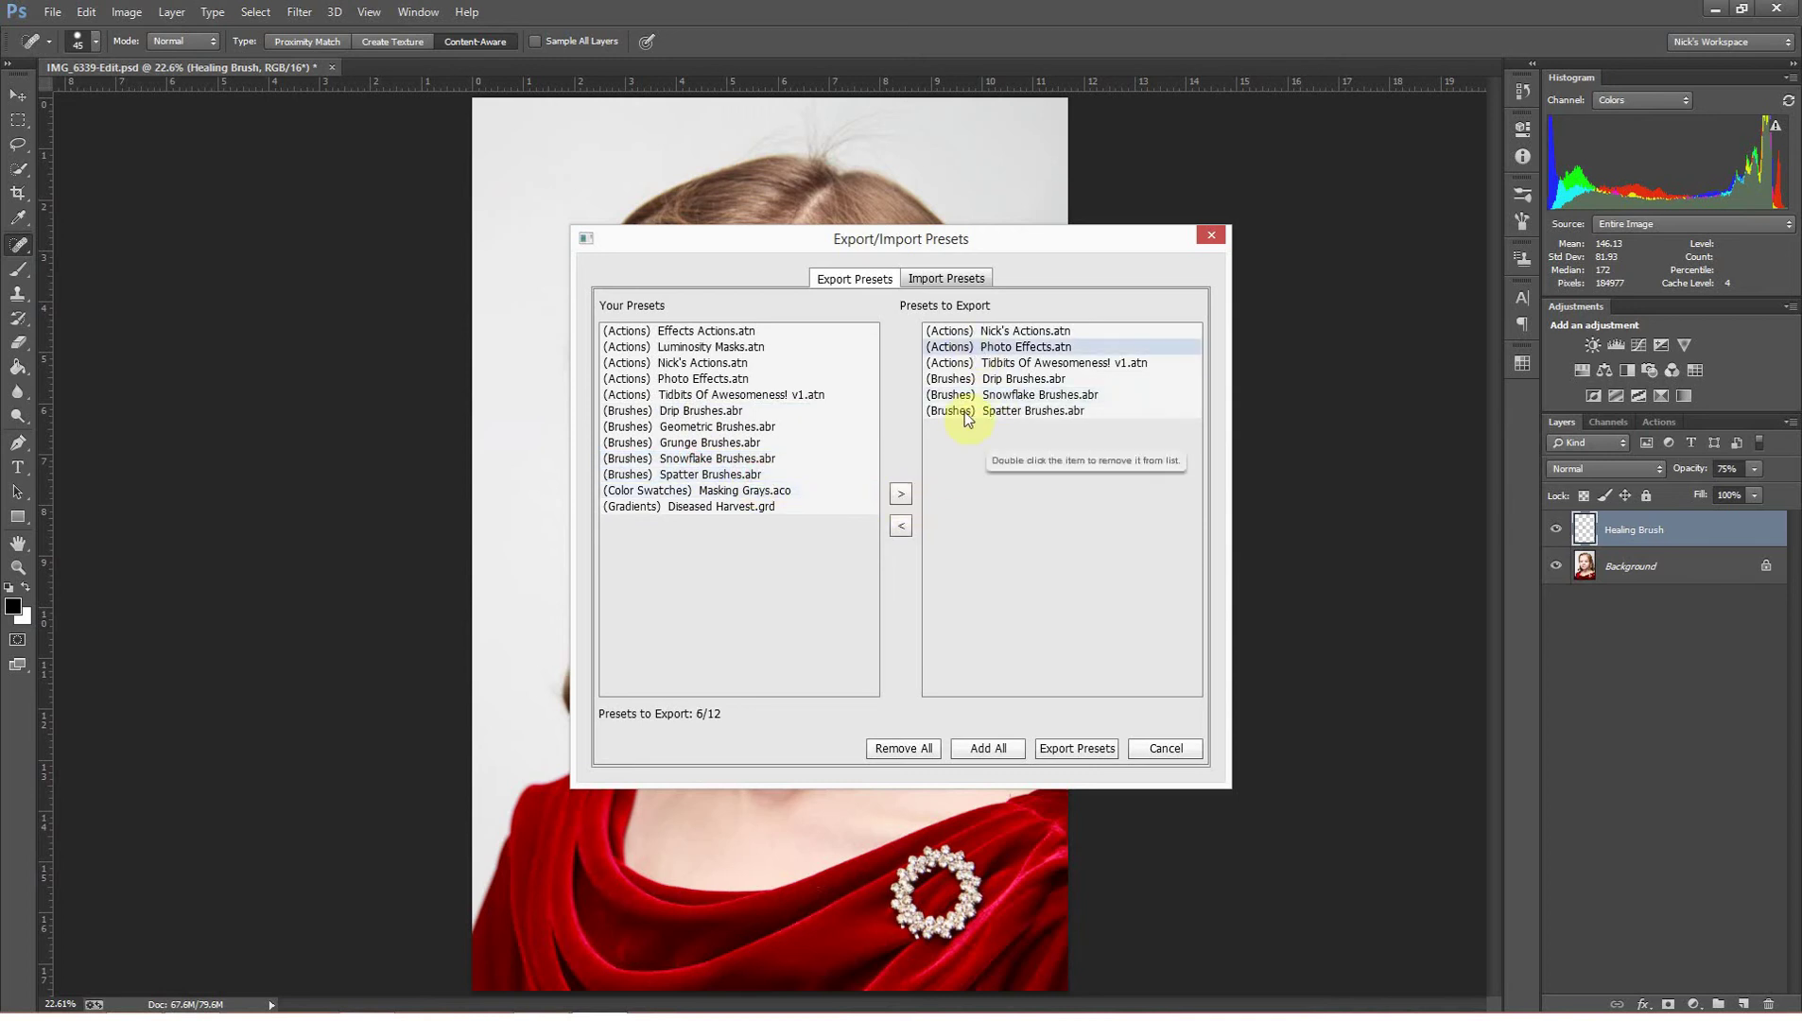
pyautogui.click(906, 750)
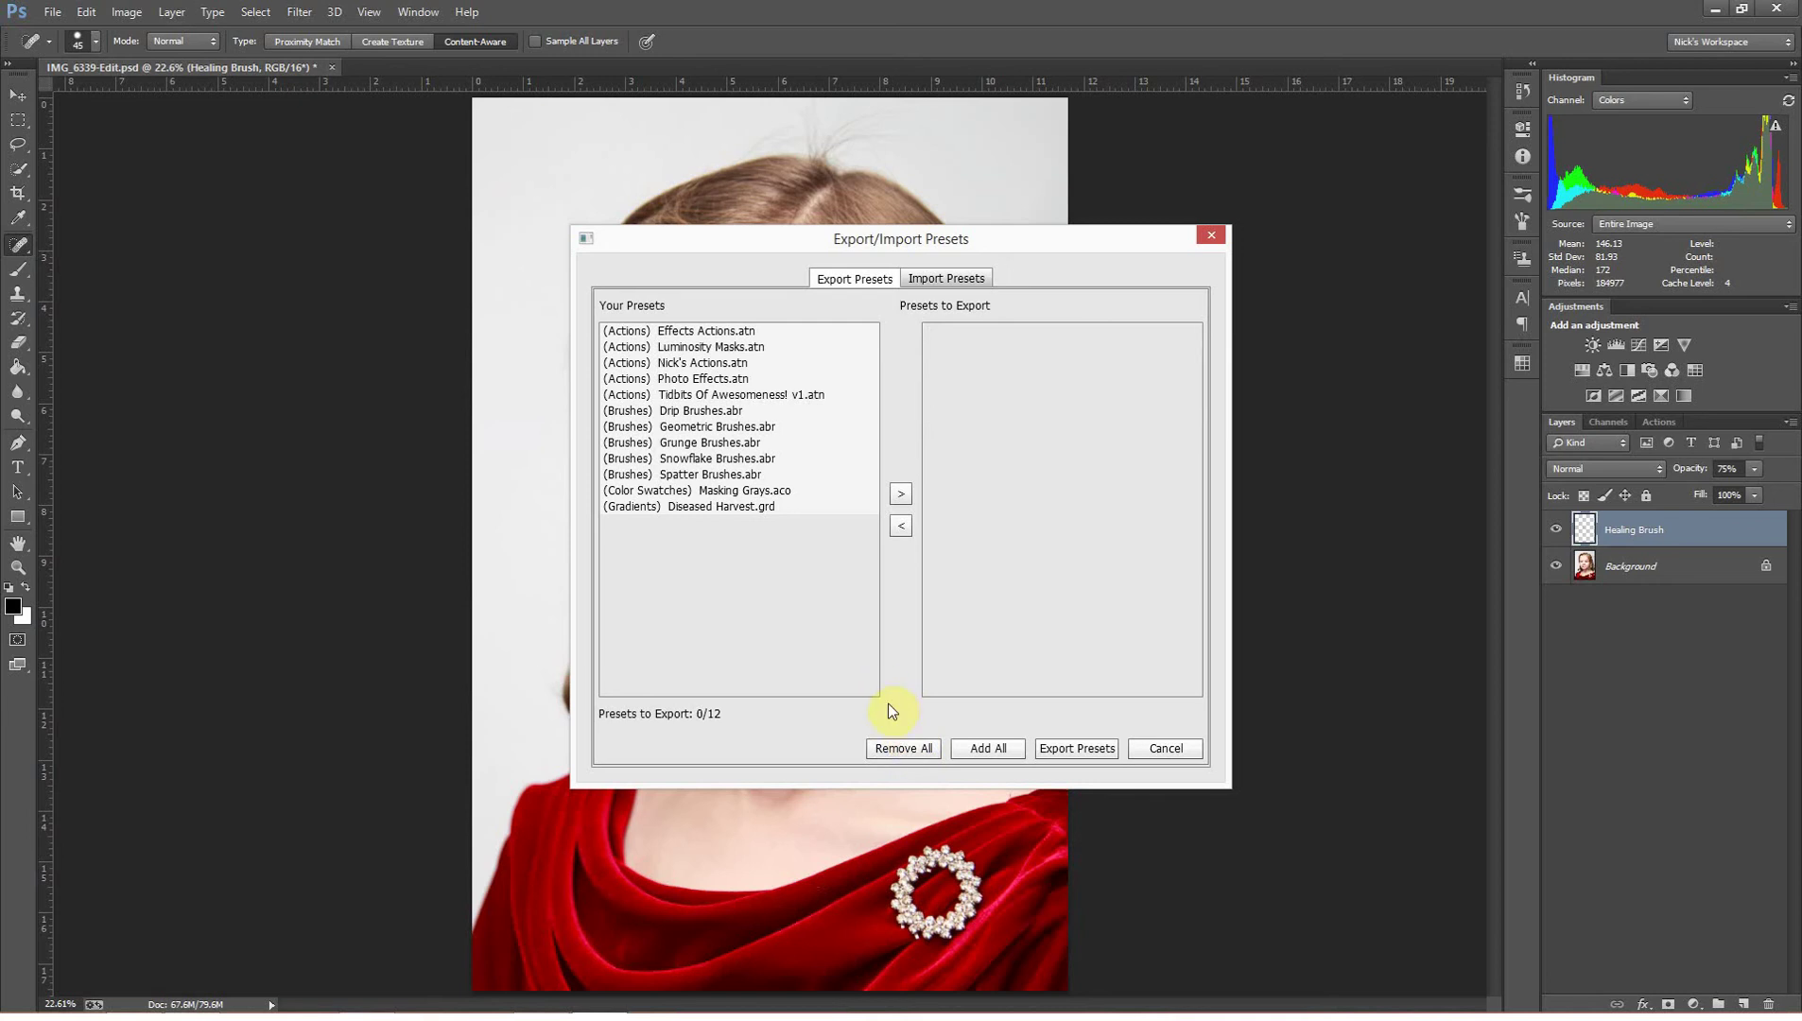
# Queue all twelve presets, browse to FreeAgent GoFlex Drive (D:), then cancel without exporting
pyautogui.click(974, 754)
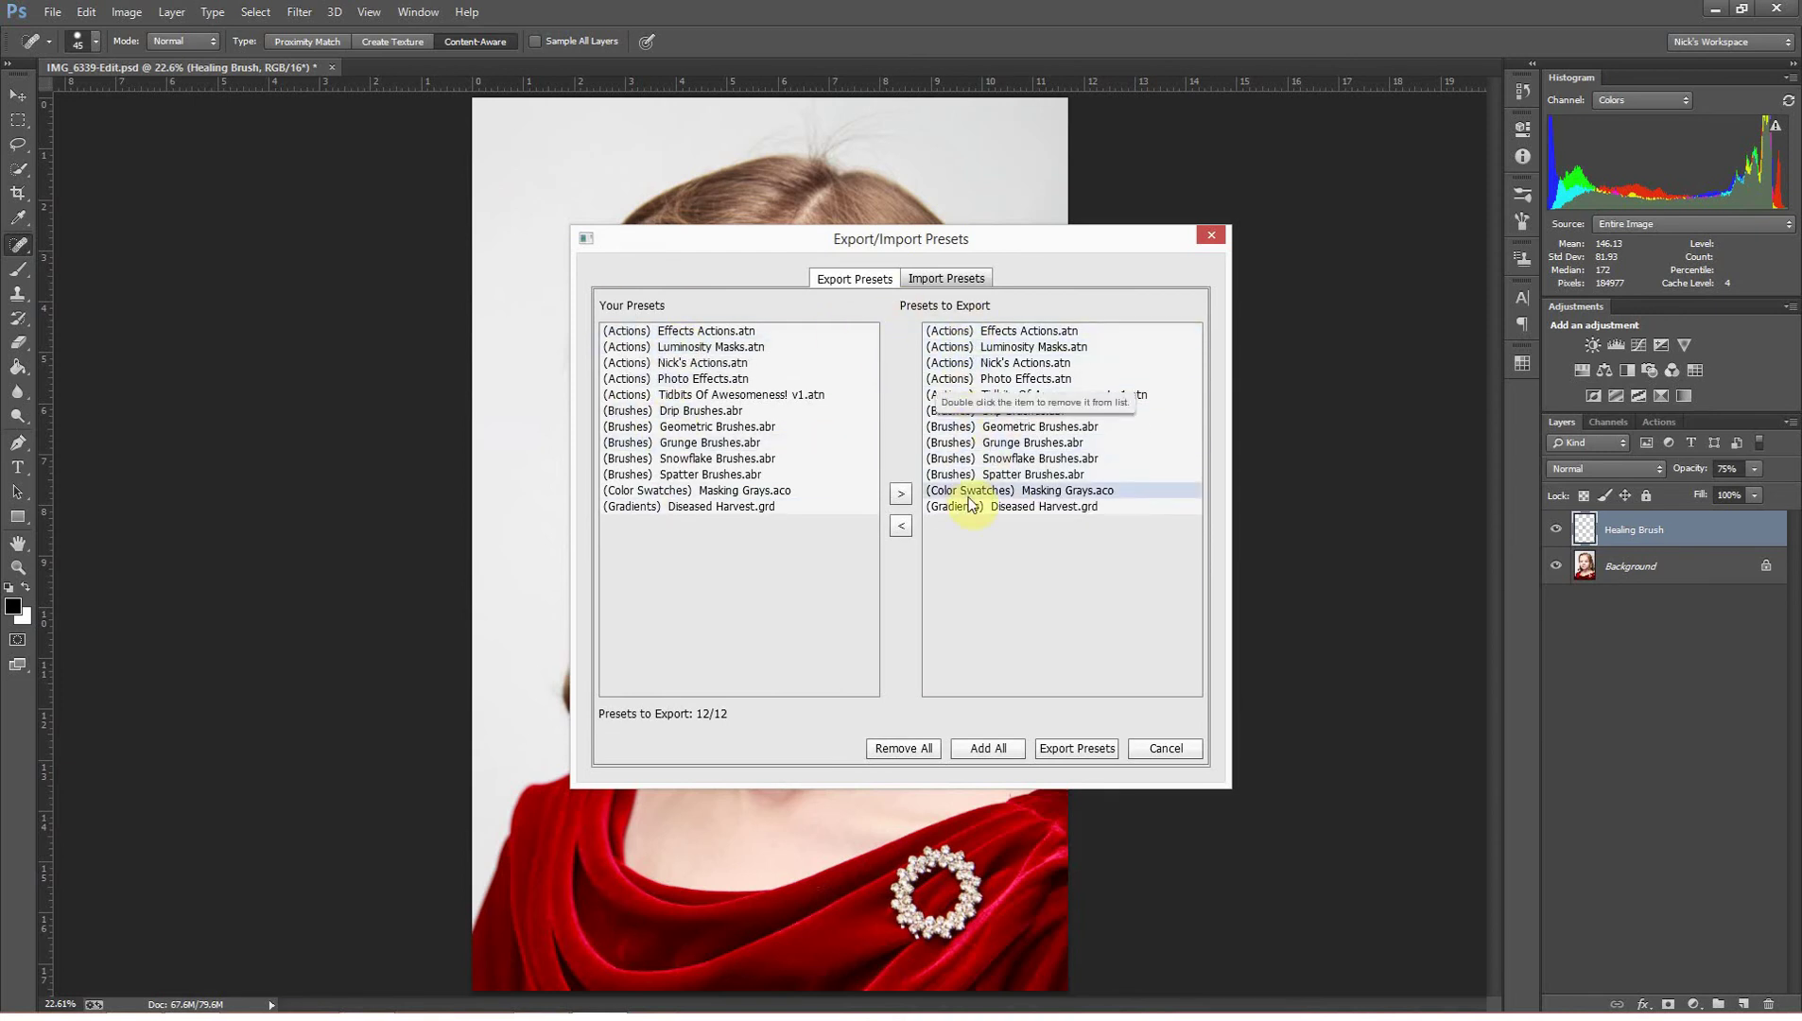
pyautogui.click(1075, 747)
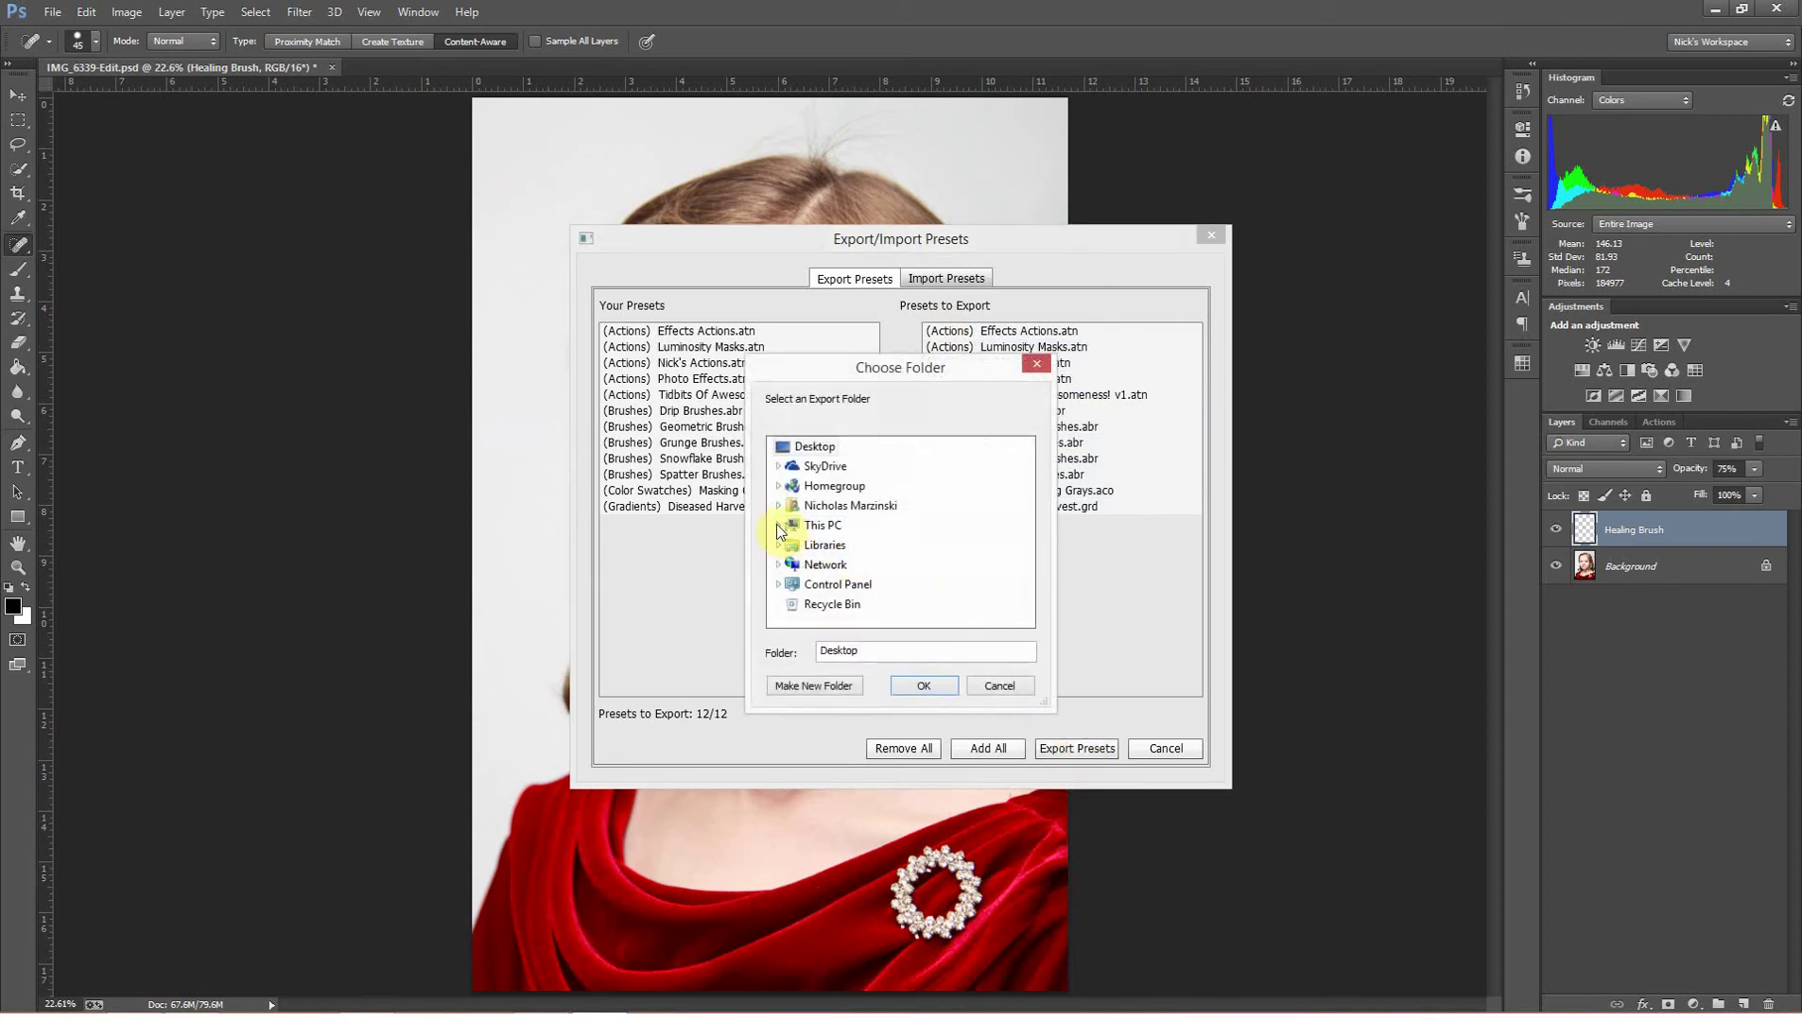
pyautogui.click(777, 525)
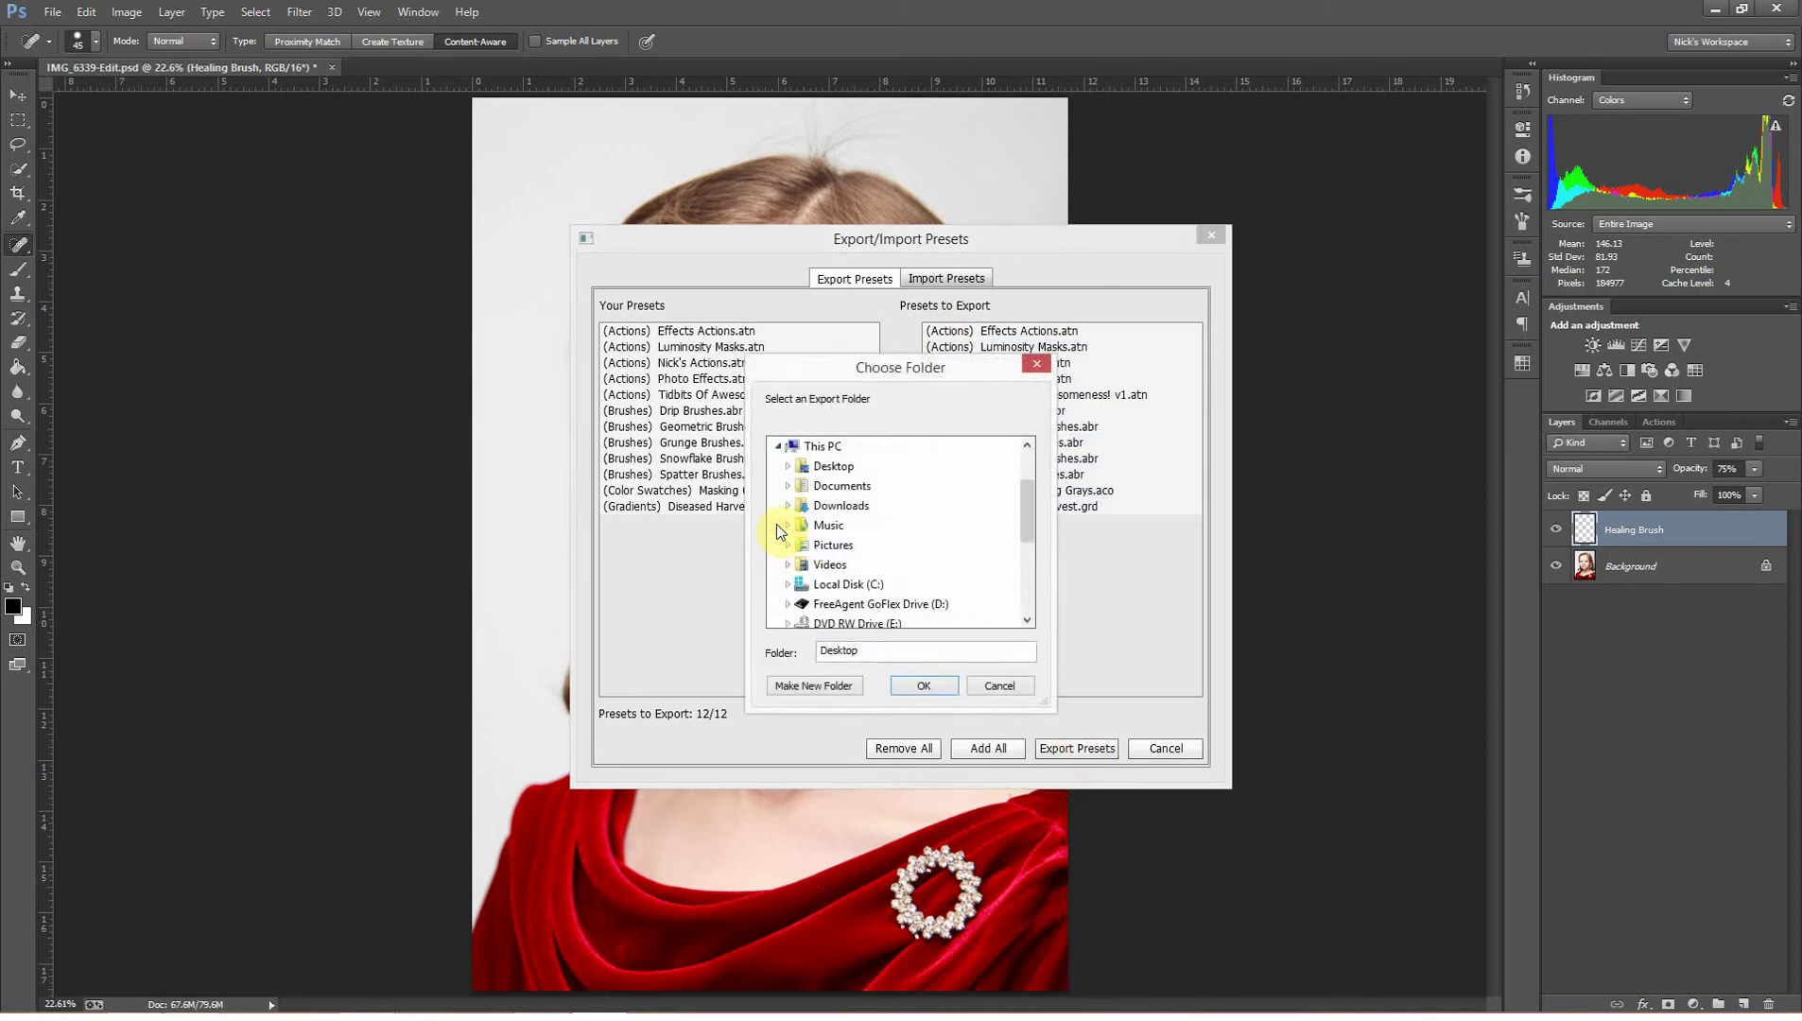
pyautogui.click(855, 610)
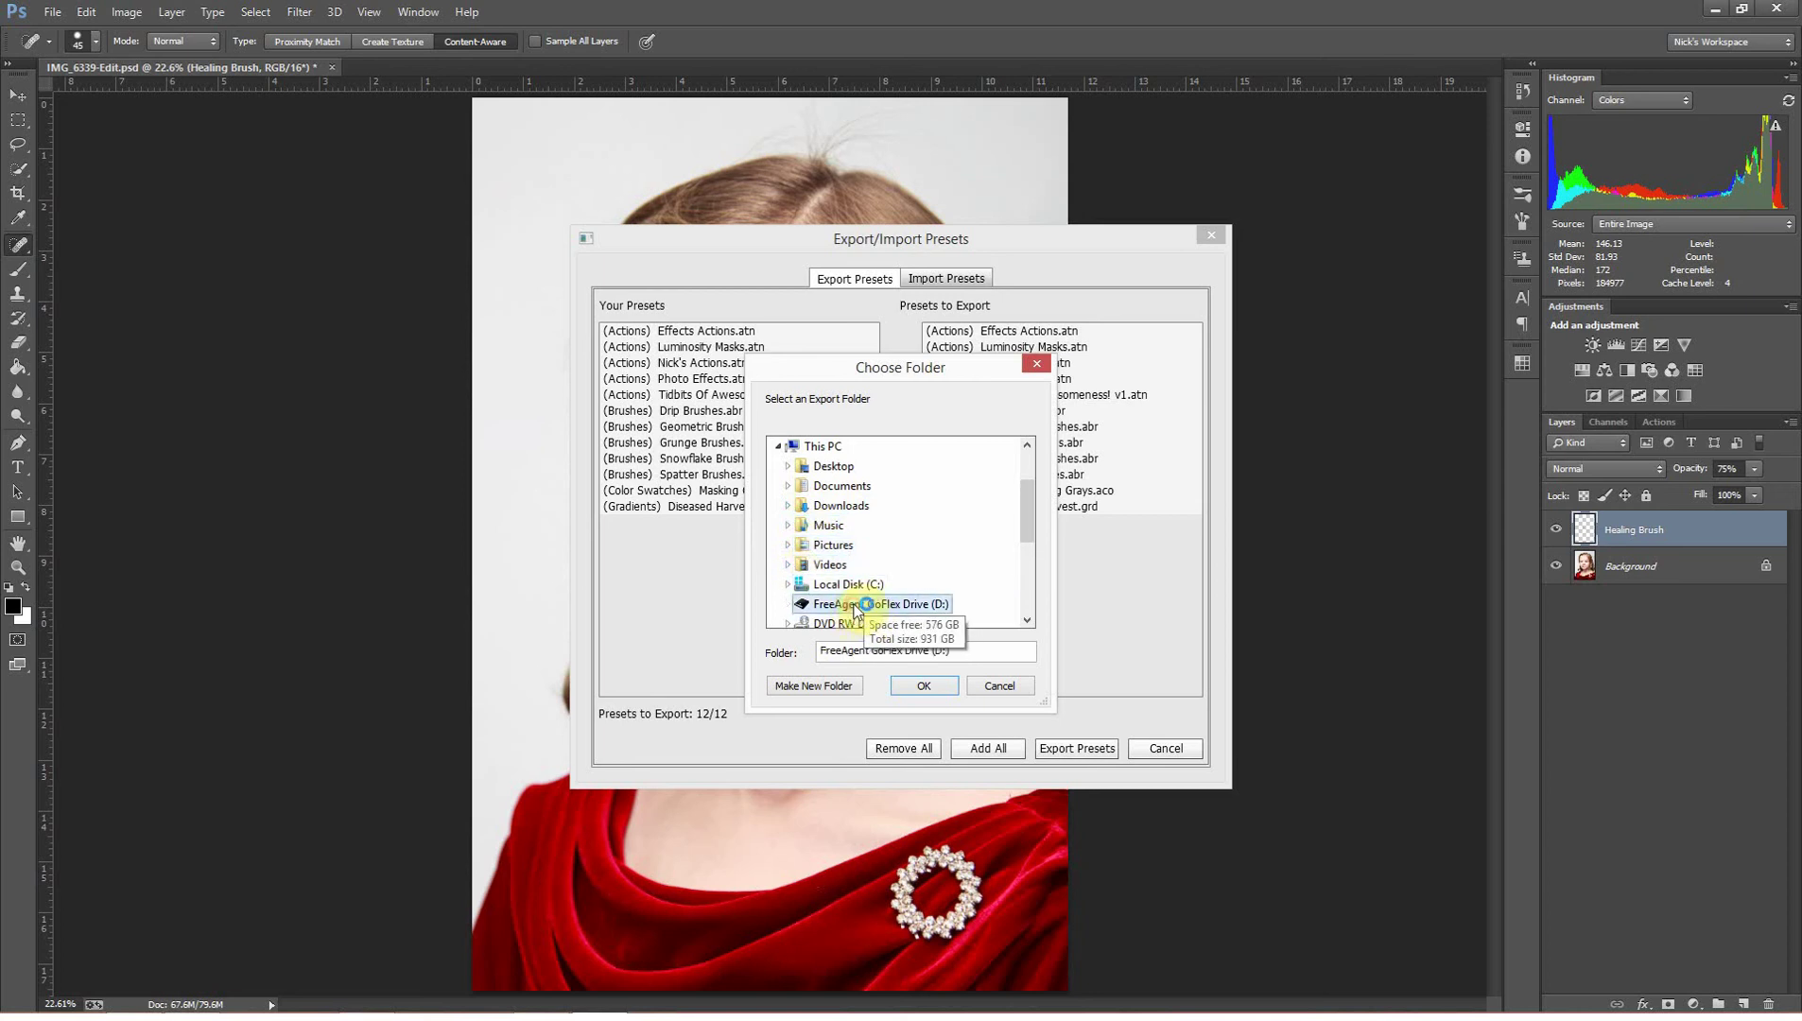
pyautogui.doubleClick(855, 610)
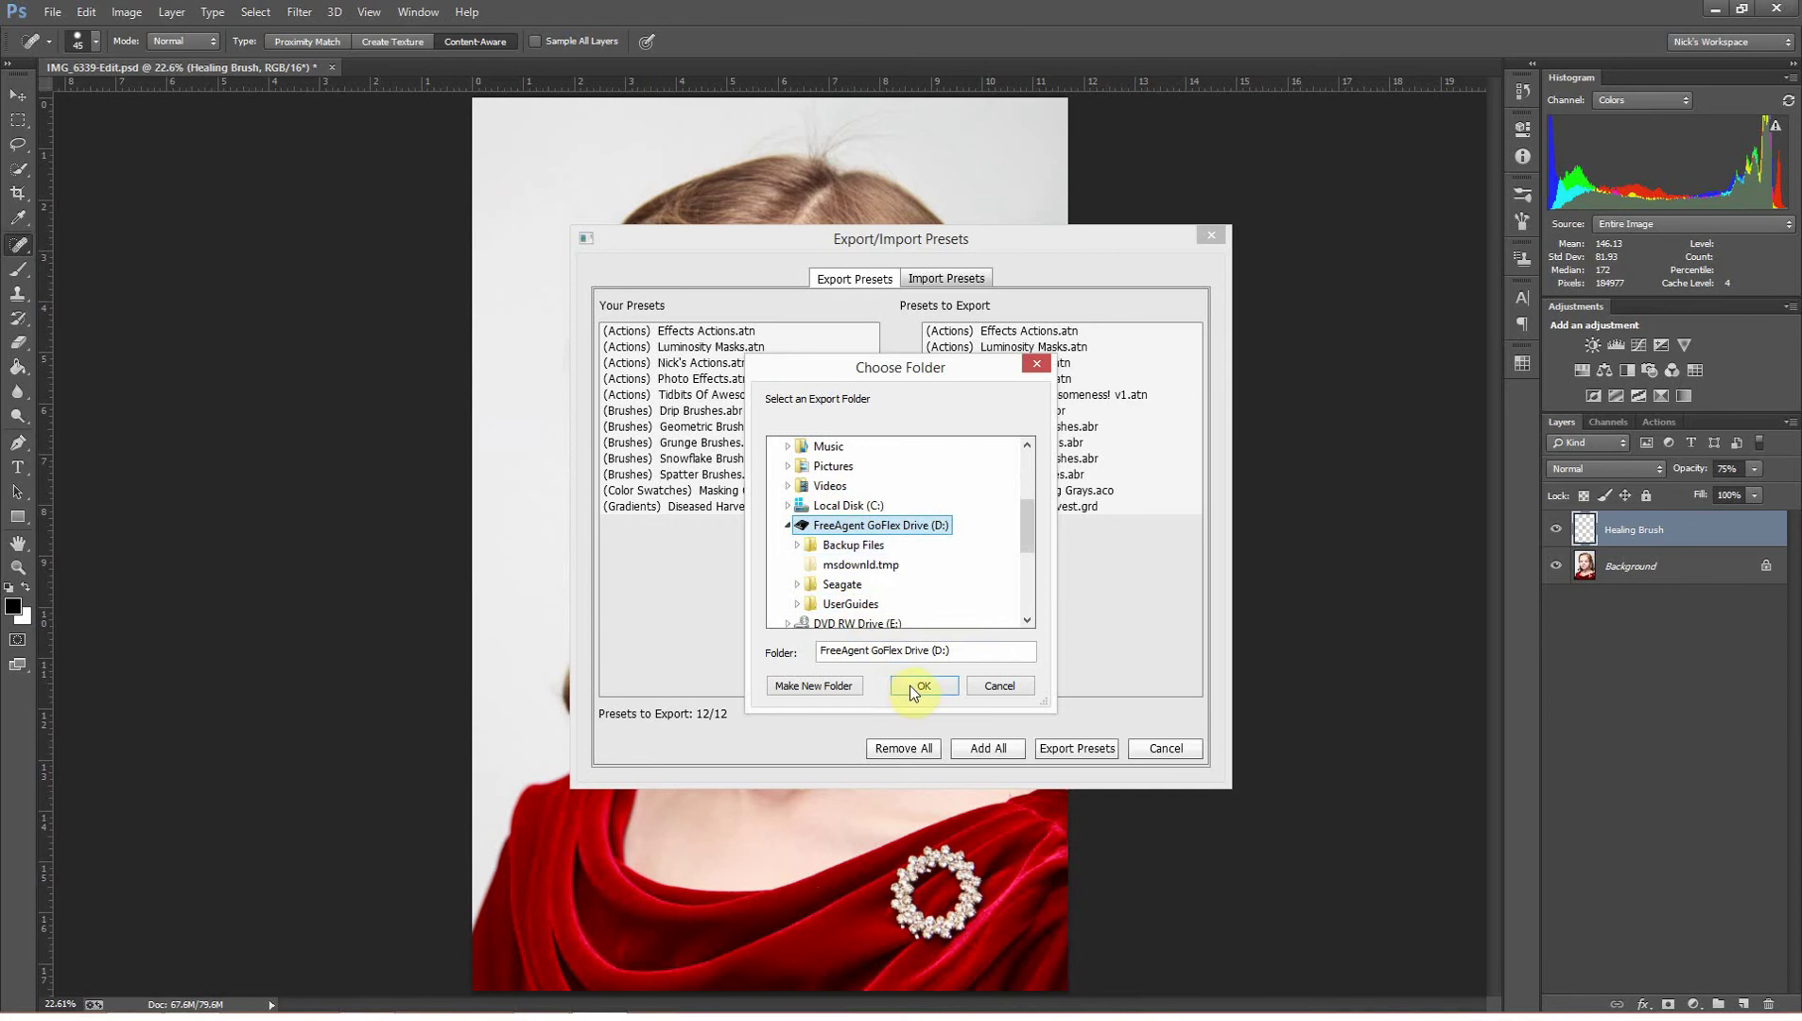
pyautogui.click(992, 693)
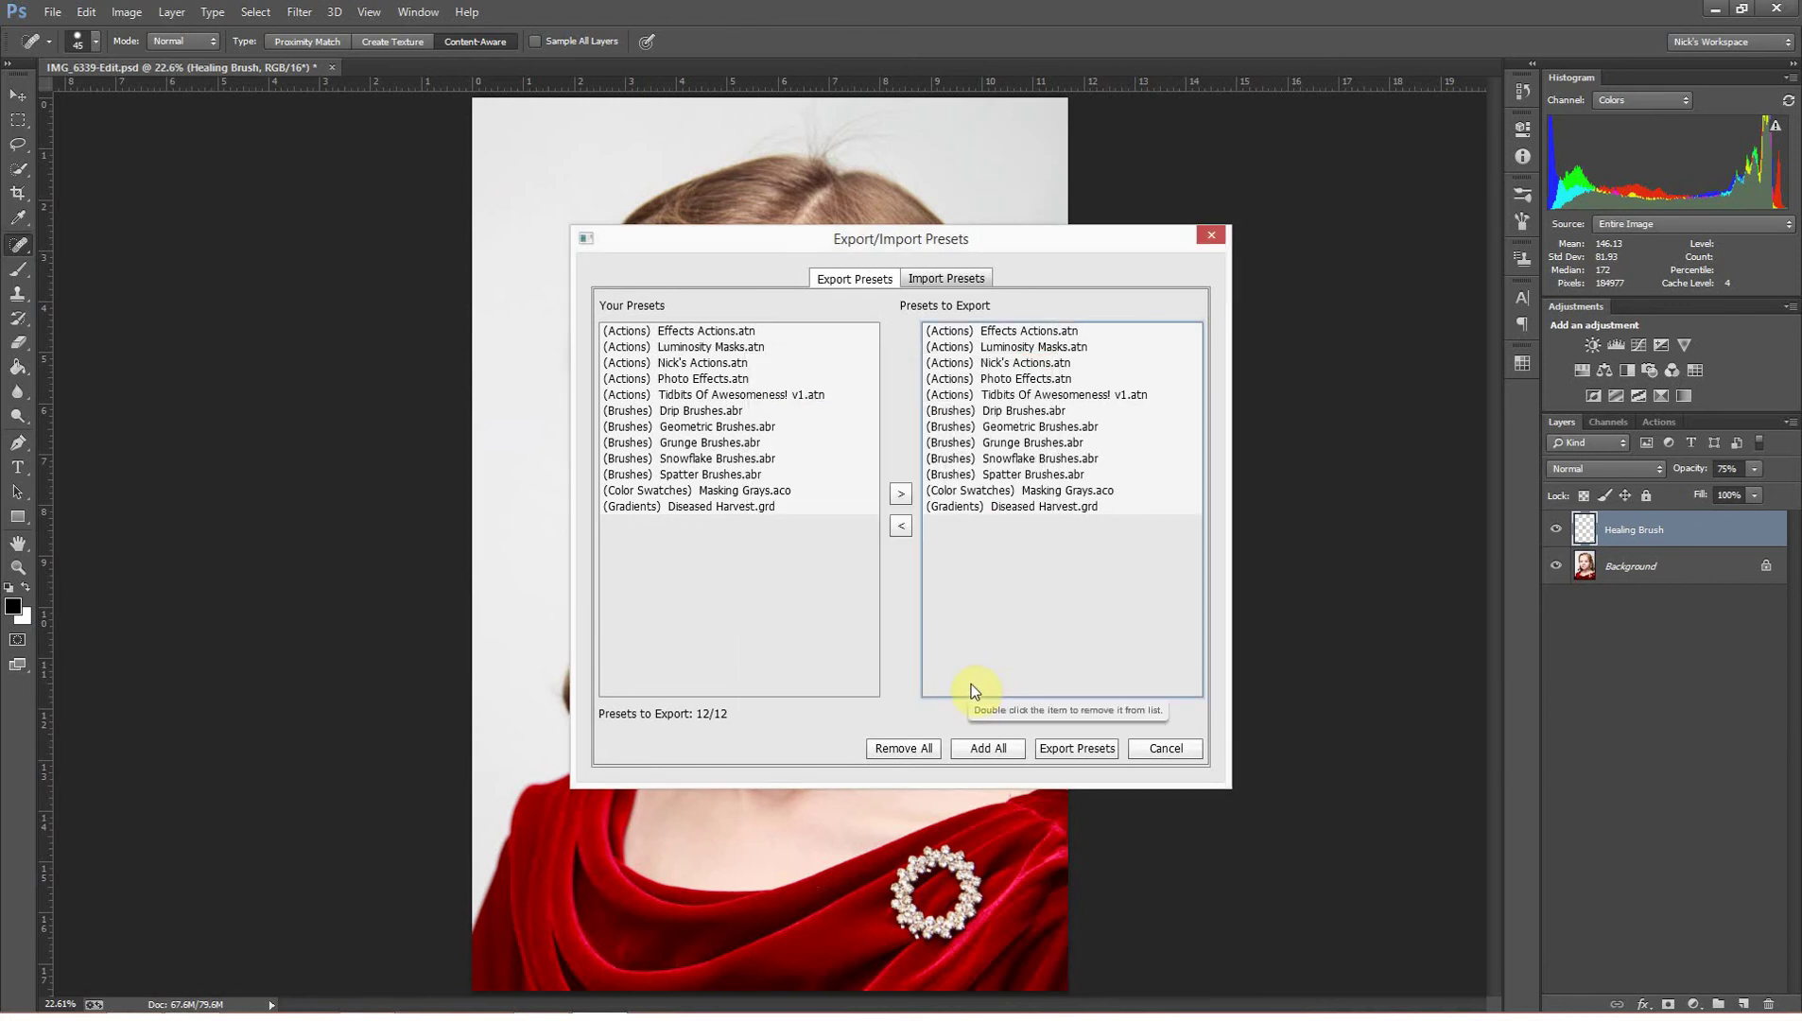
pyautogui.click(1178, 748)
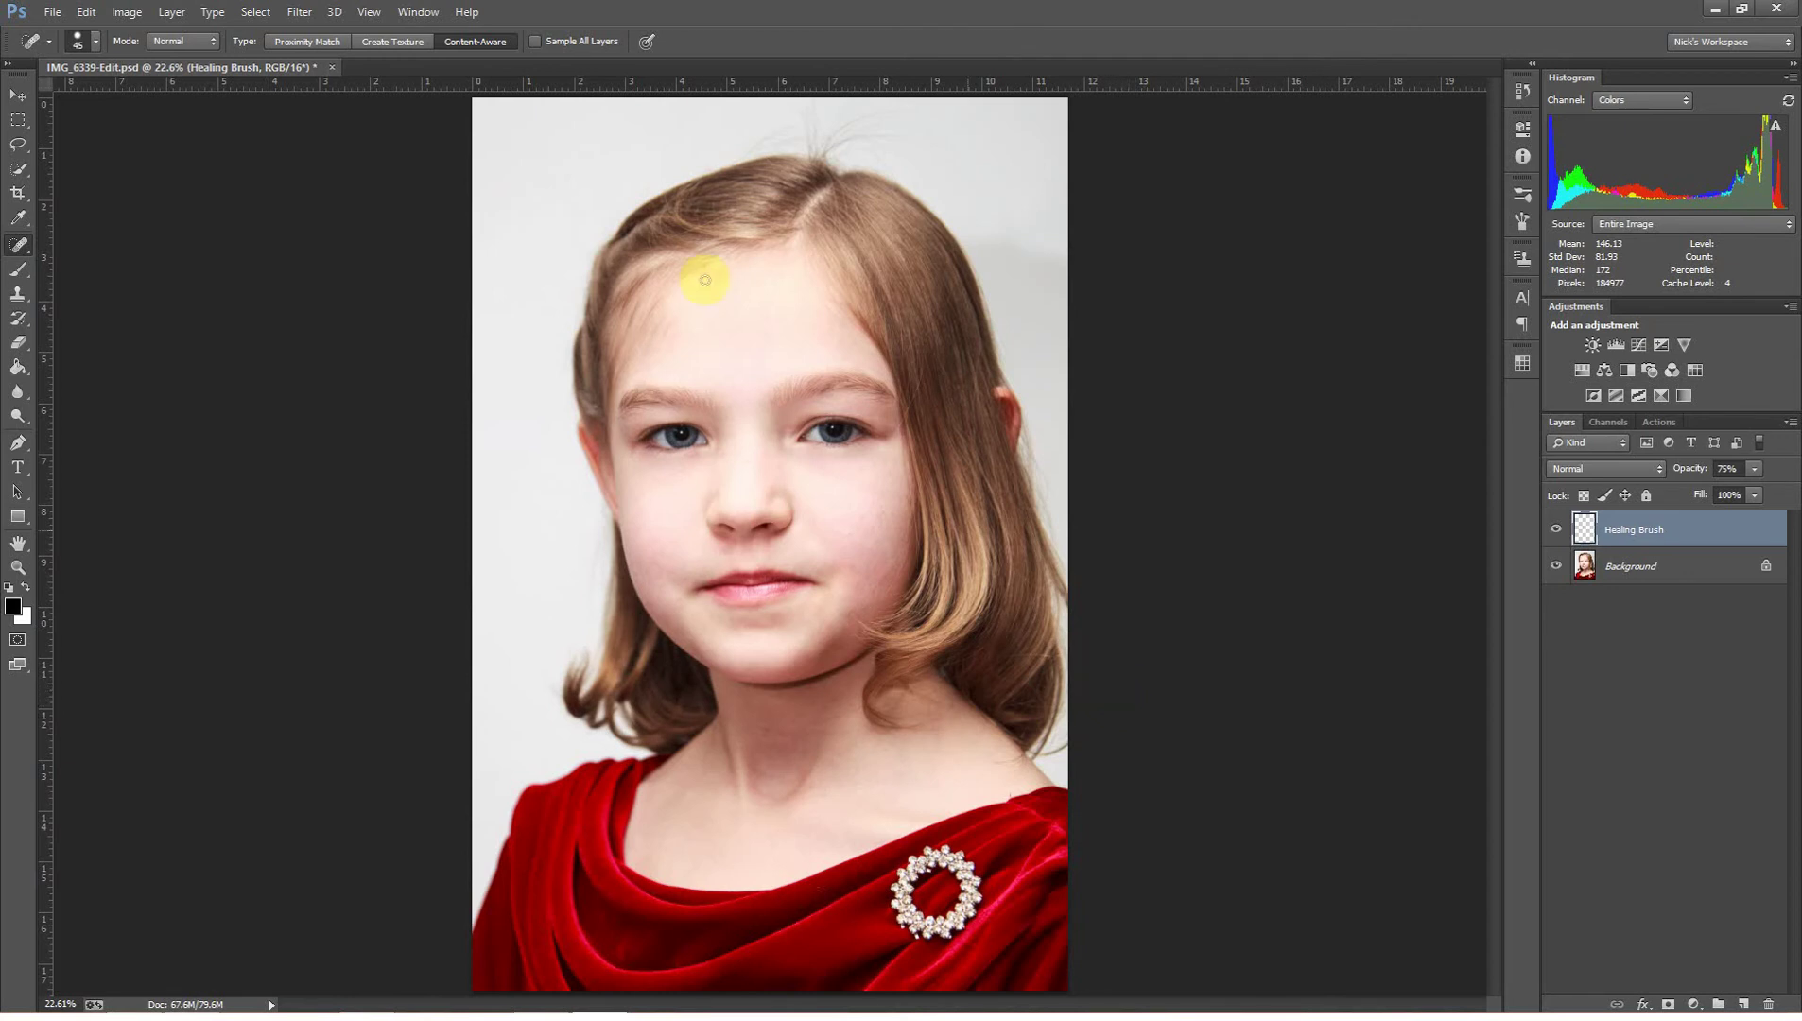
# Reopen Export/Import Presets from Edit > Presets and go to the Import Presets side
pyautogui.click(91, 13)
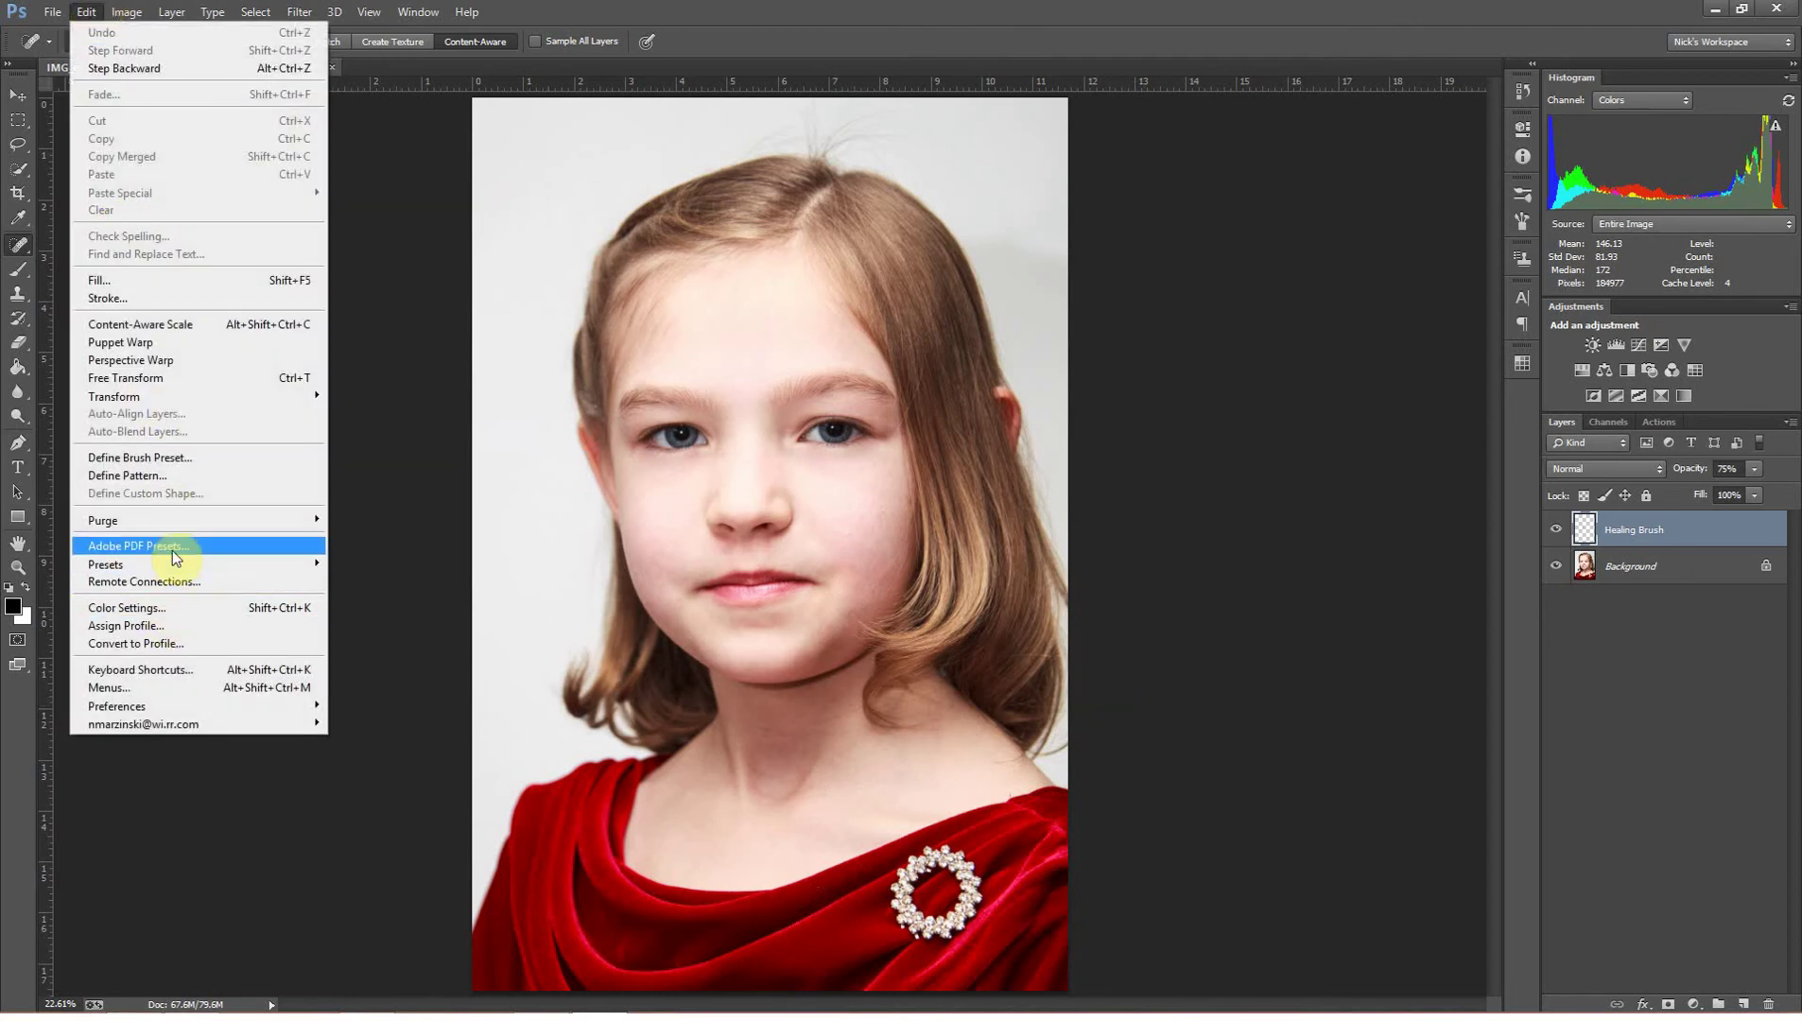
pyautogui.moveTo(175, 565)
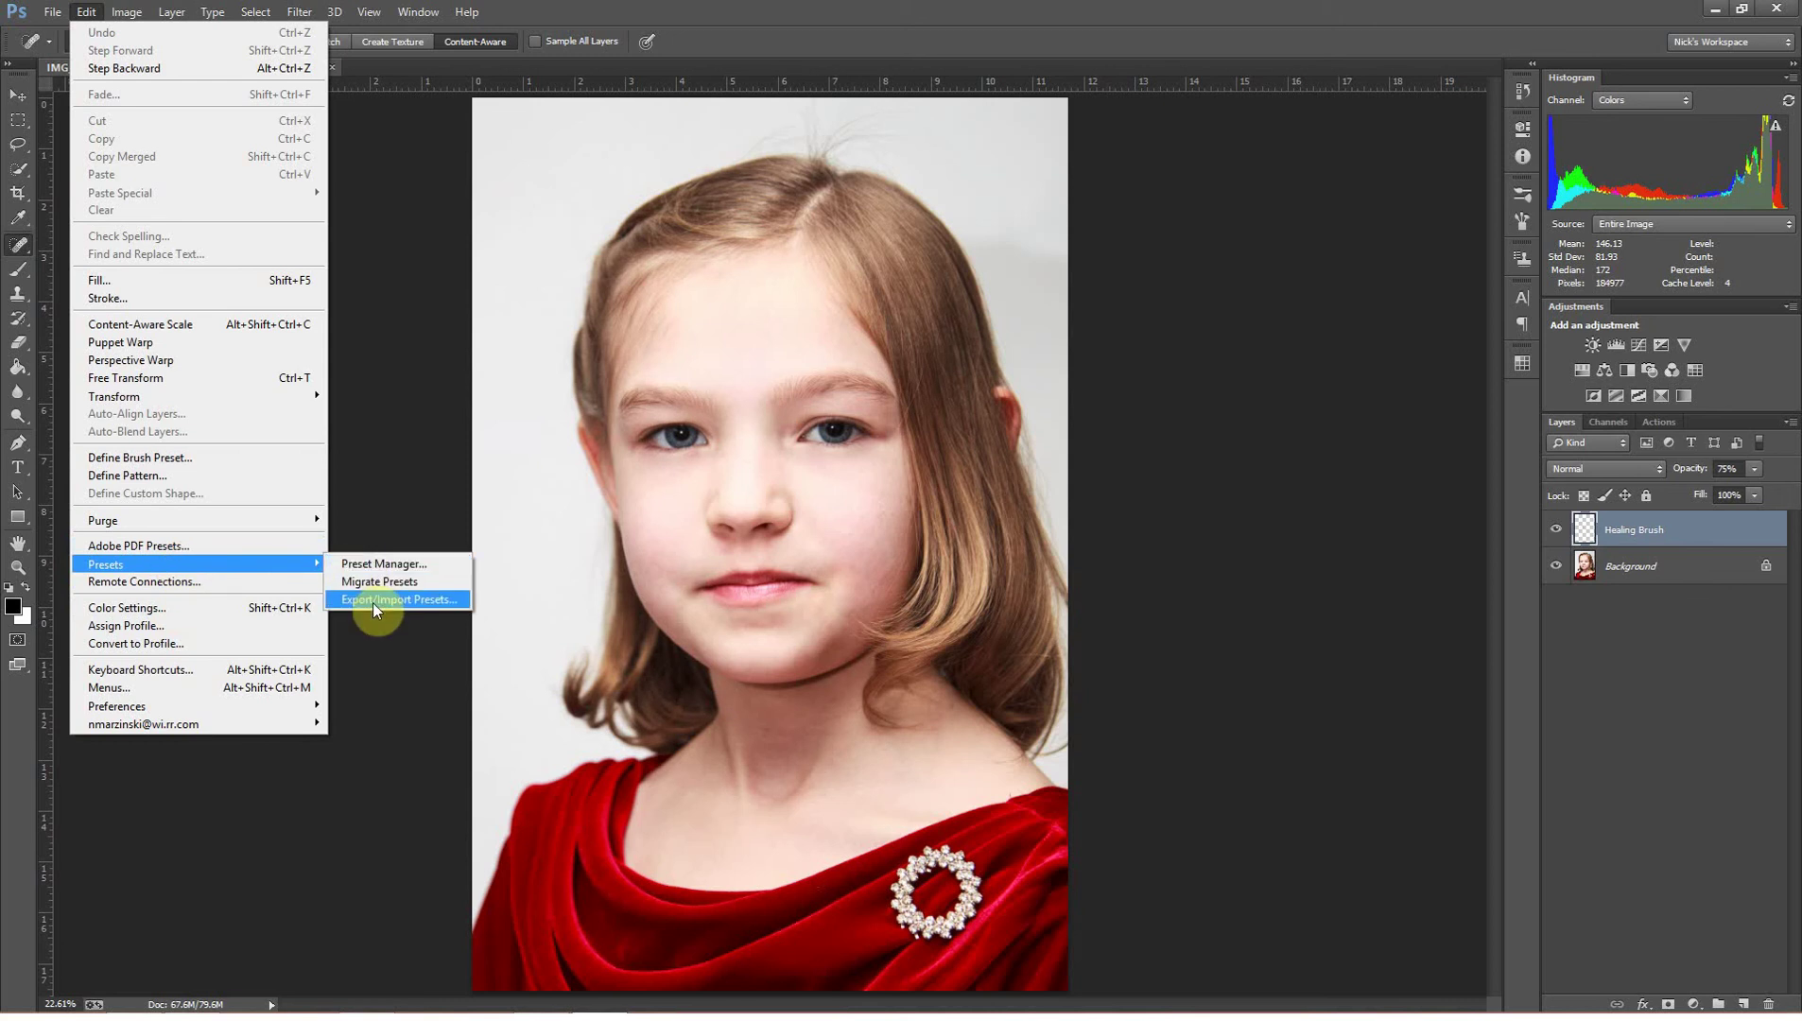
pyautogui.click(374, 601)
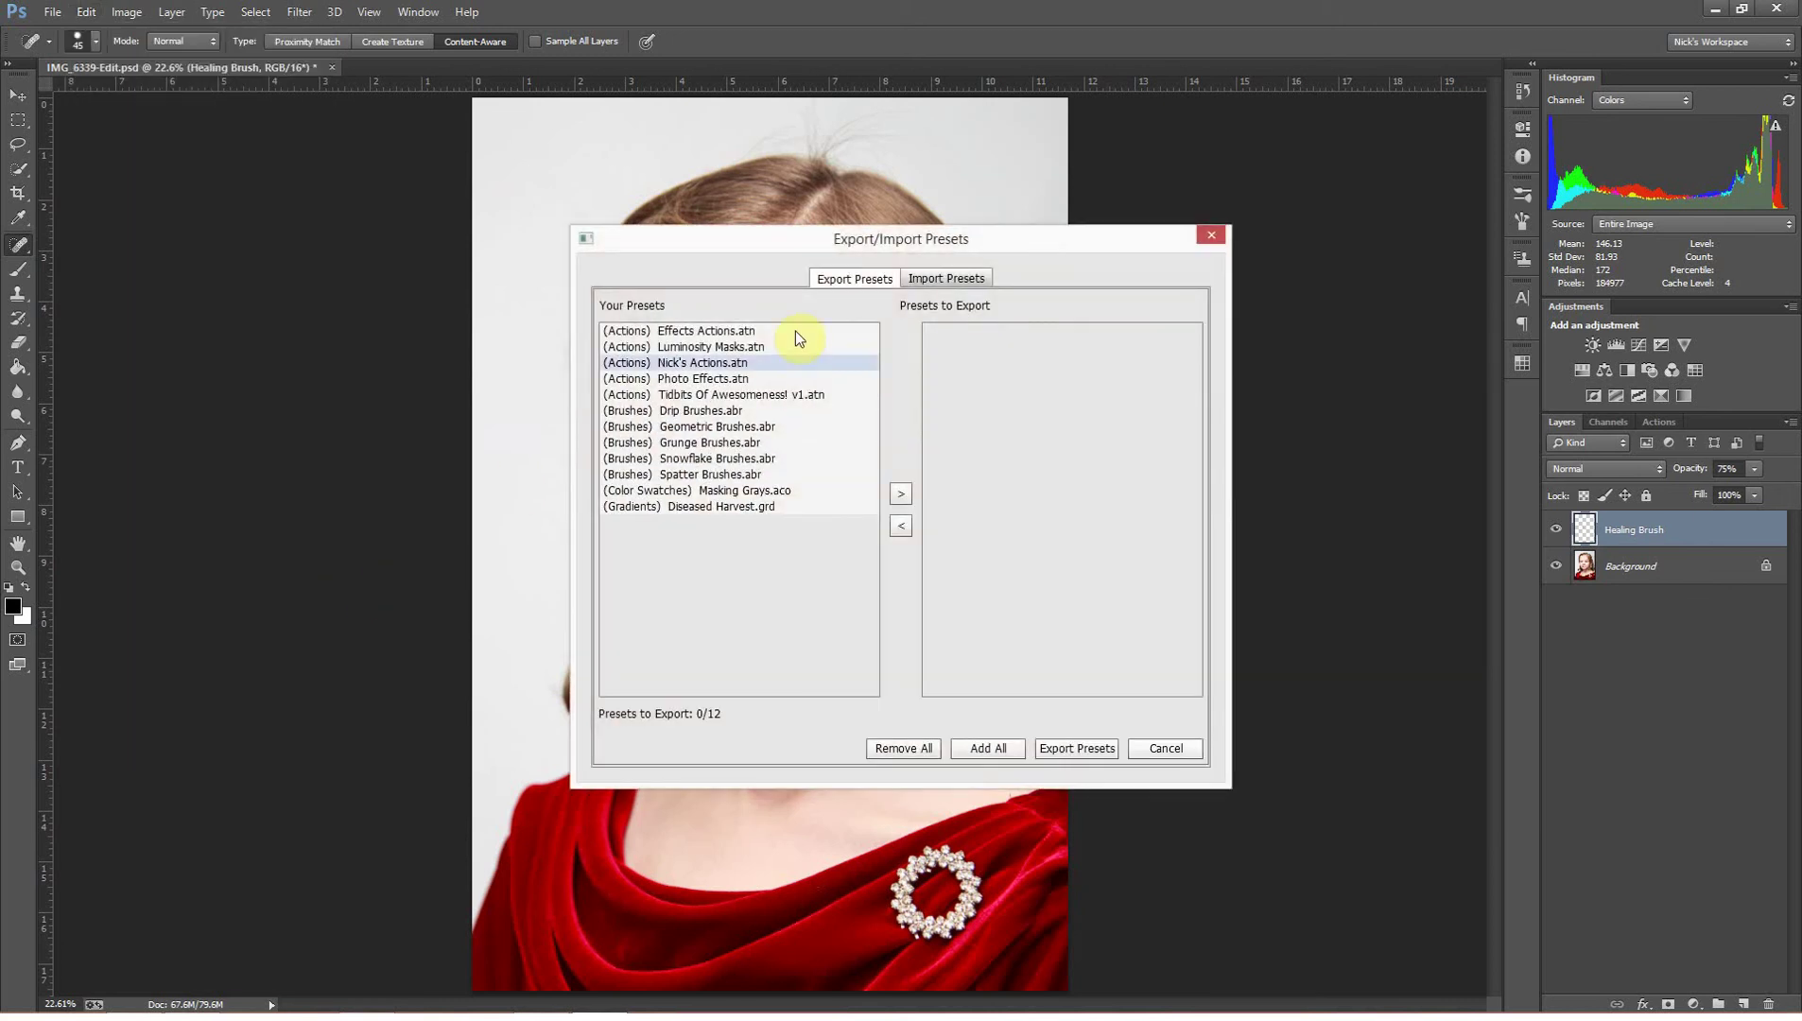
pyautogui.click(939, 277)
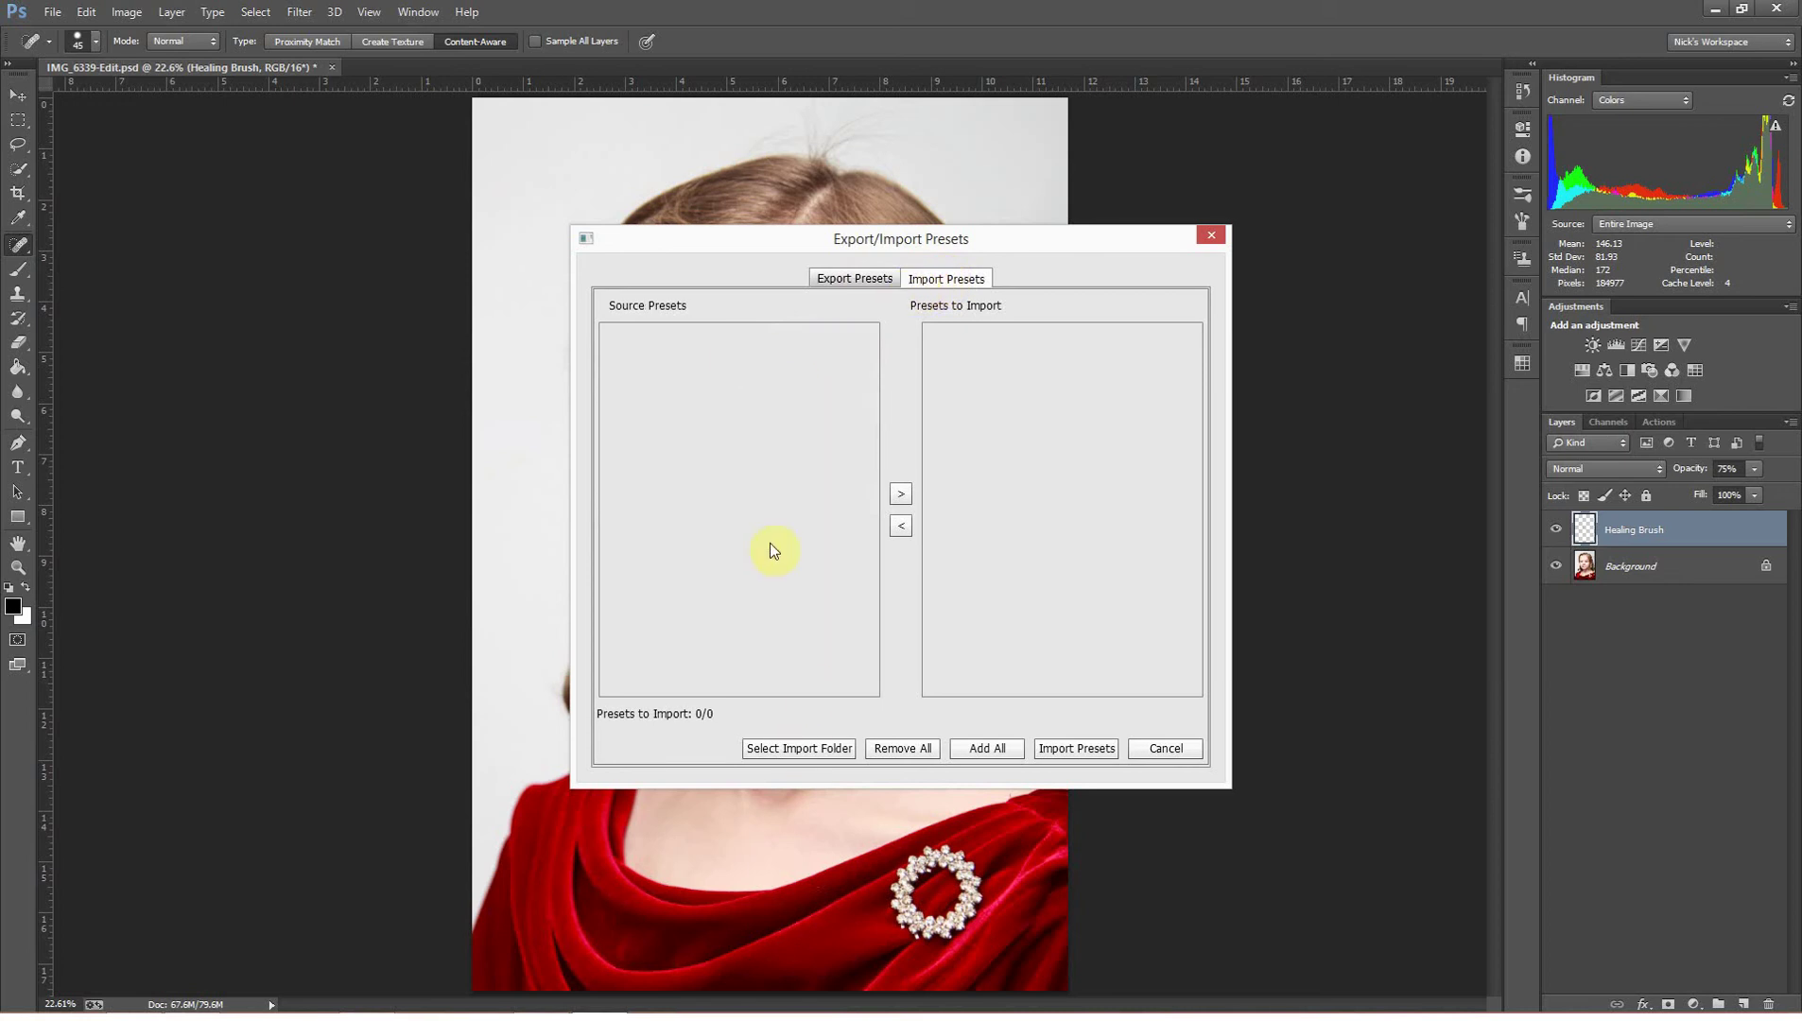
# Set D: > Backup Files > backup folder > Photoshop Presets > Exported Presets as the import source
pyautogui.click(781, 747)
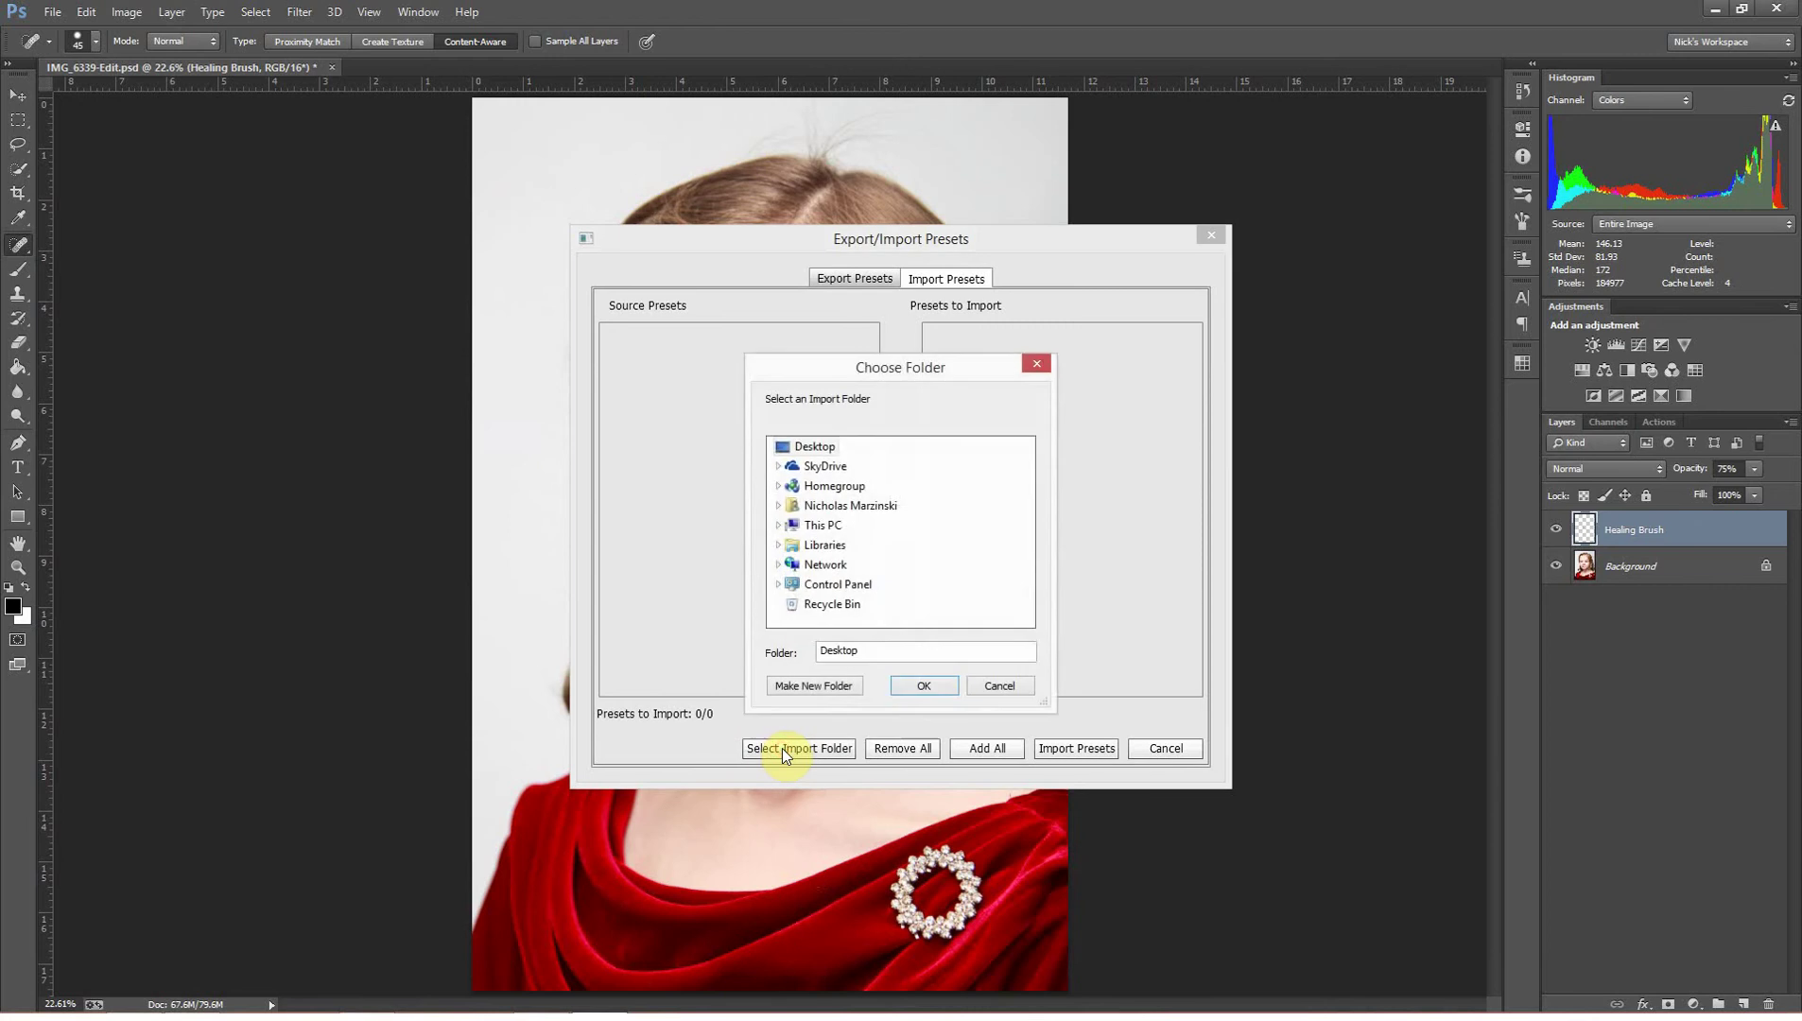
pyautogui.click(777, 526)
pyautogui.click(787, 604)
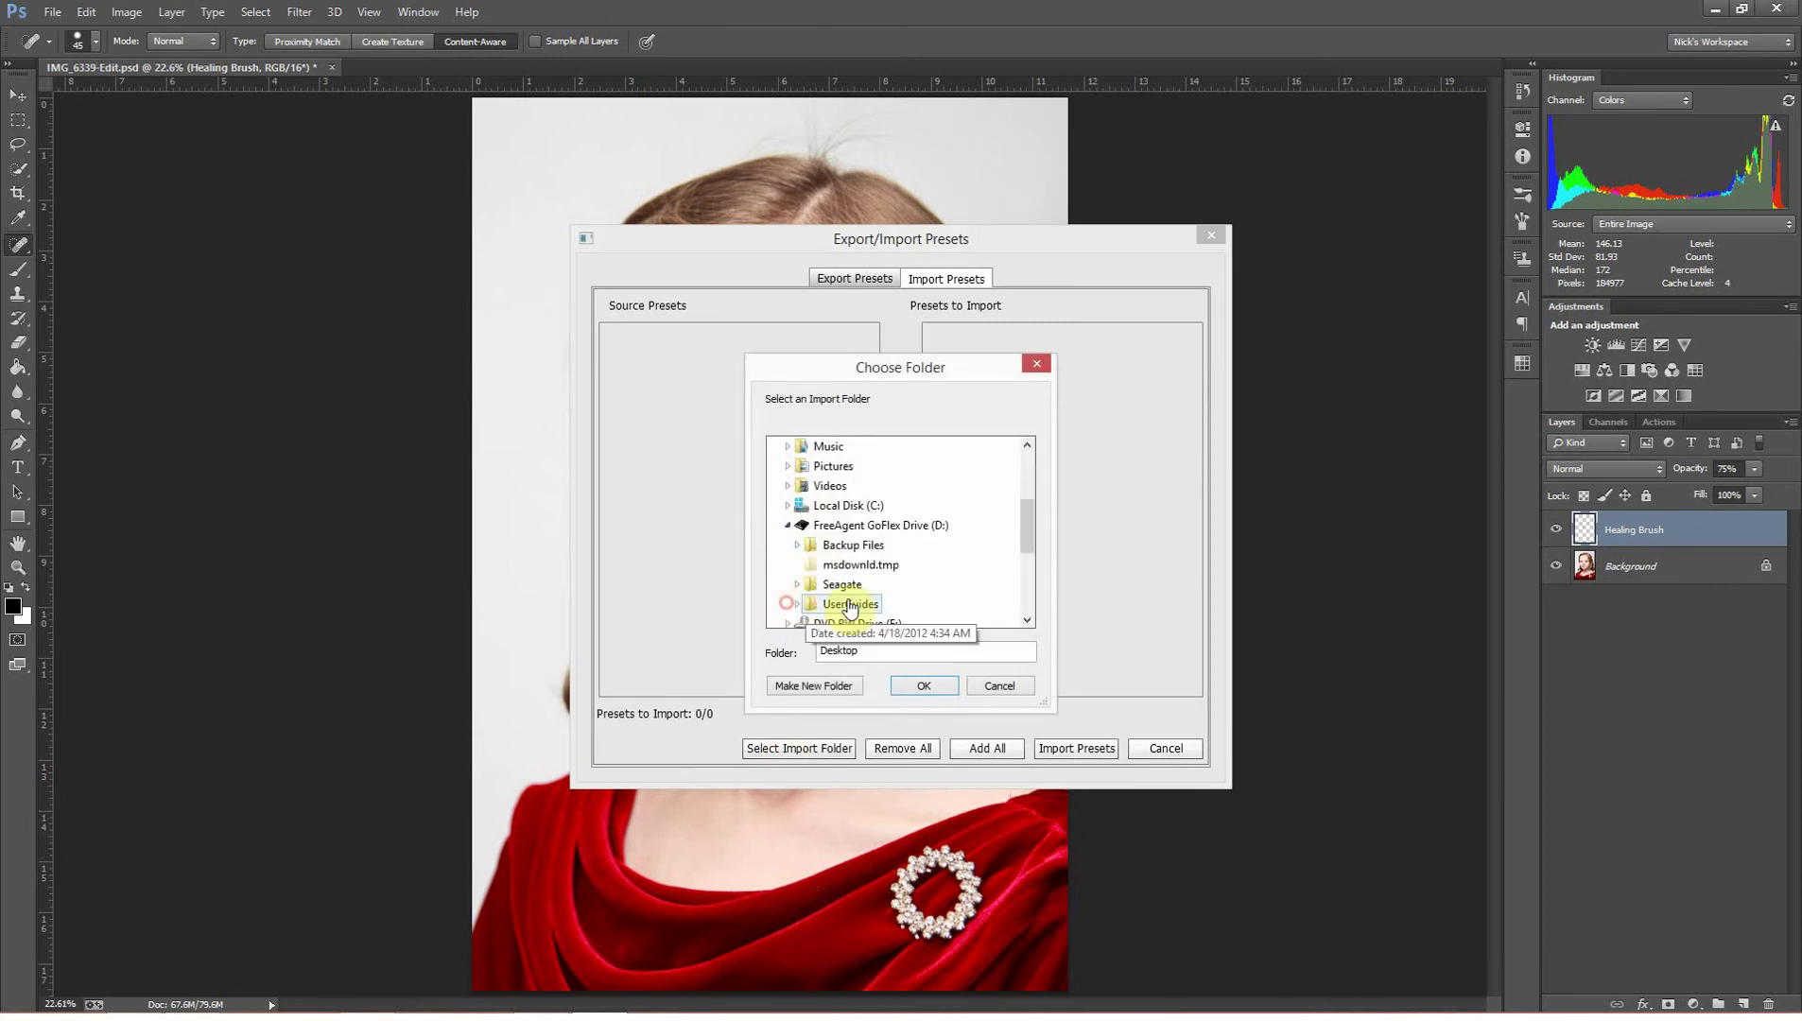
pyautogui.click(844, 522)
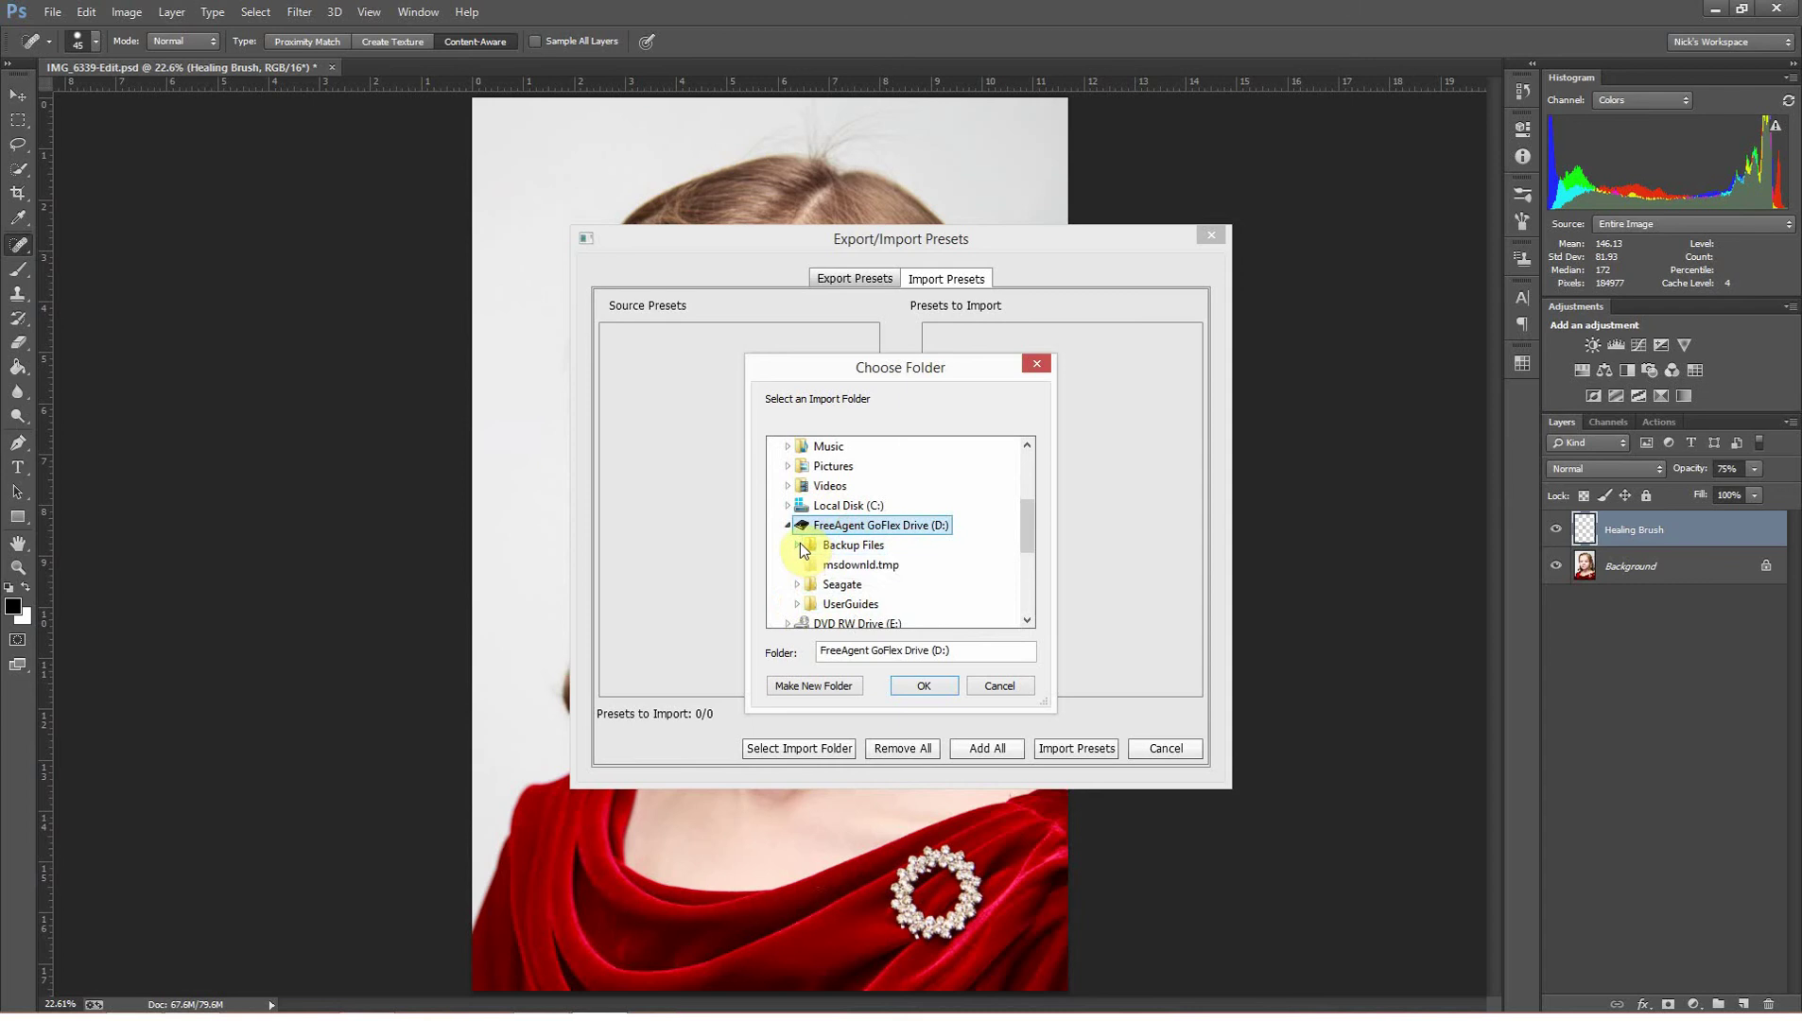
pyautogui.click(798, 546)
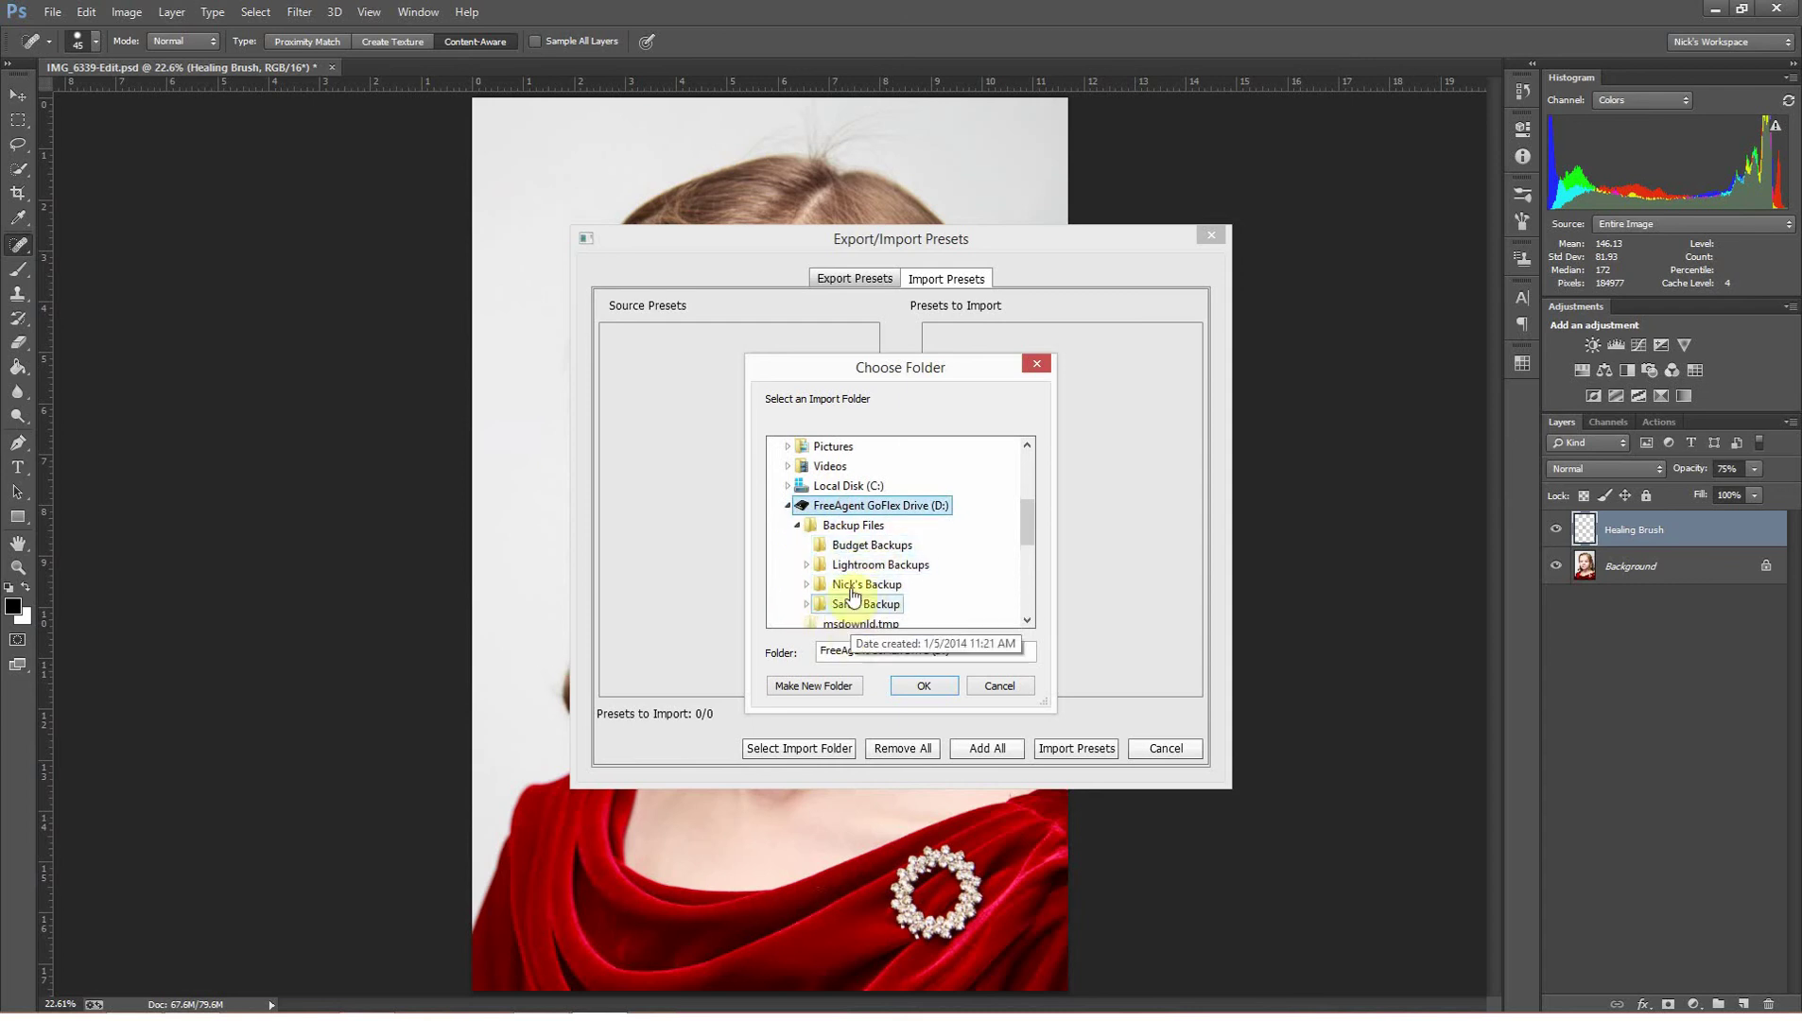
pyautogui.scroll(-2, 832, 586)
pyautogui.scroll(1, 879, 534)
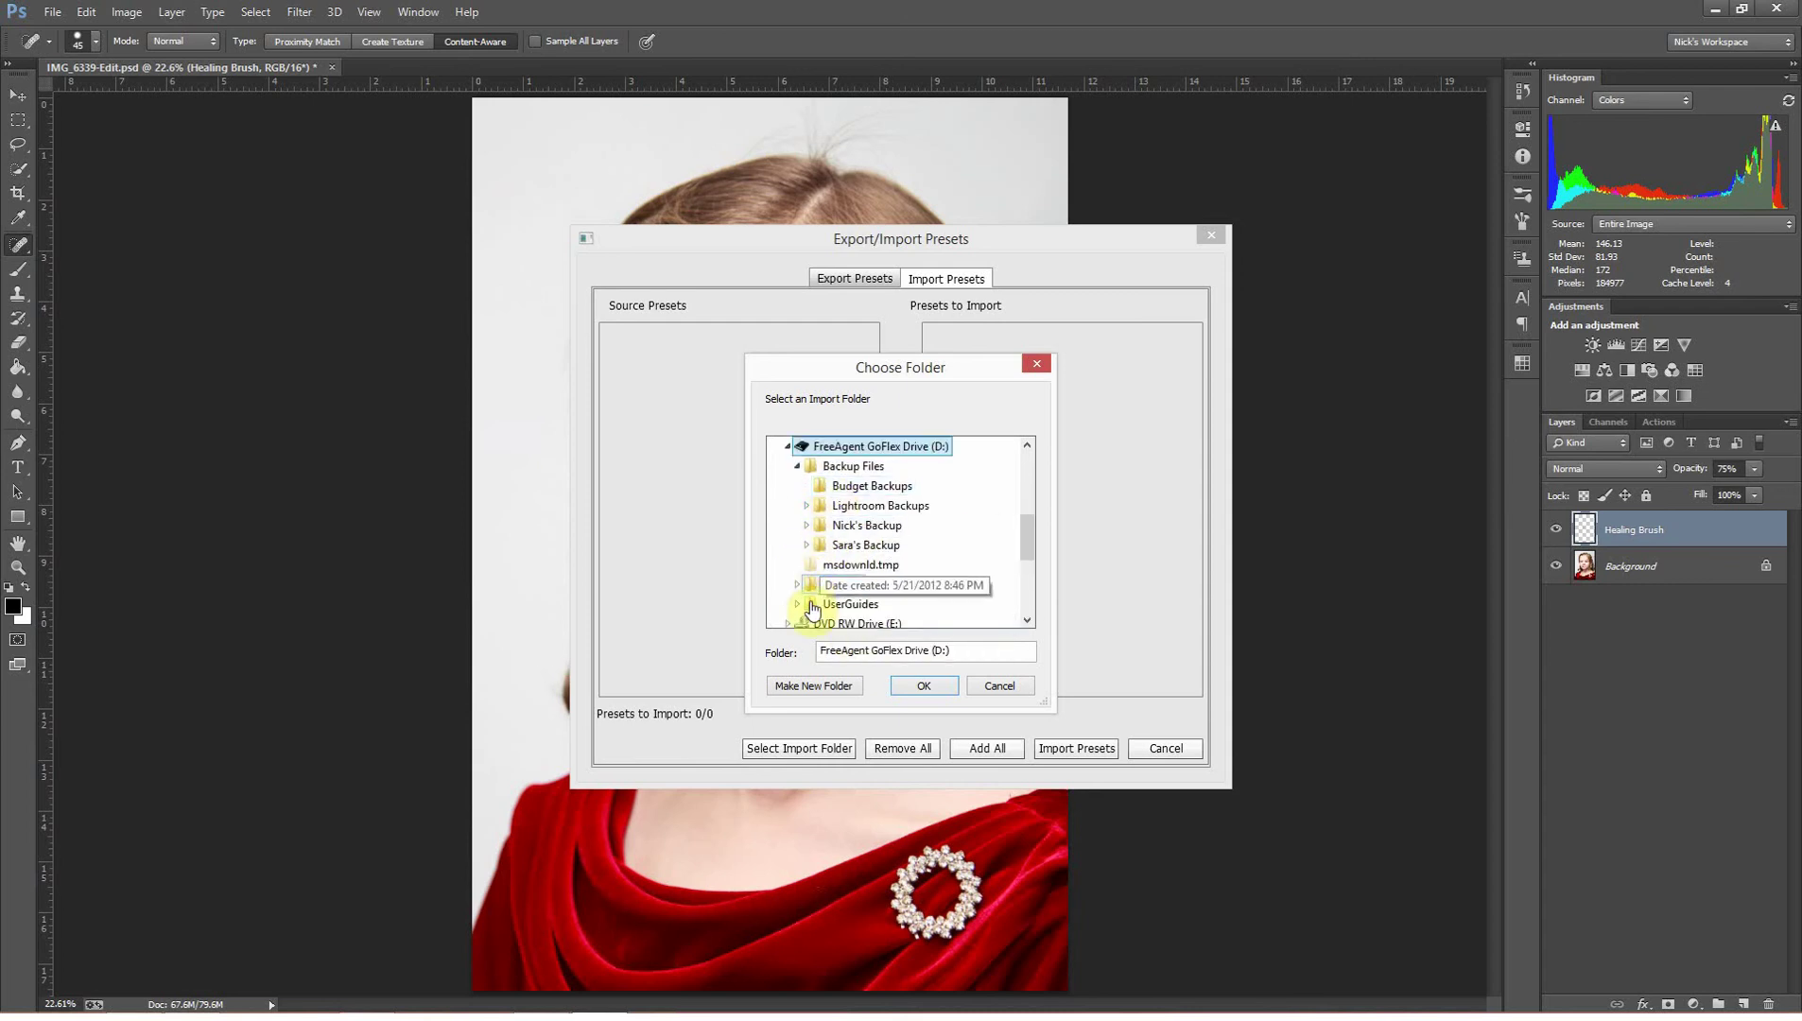
pyautogui.click(805, 524)
pyautogui.scroll(-1, 813, 538)
pyautogui.click(817, 546)
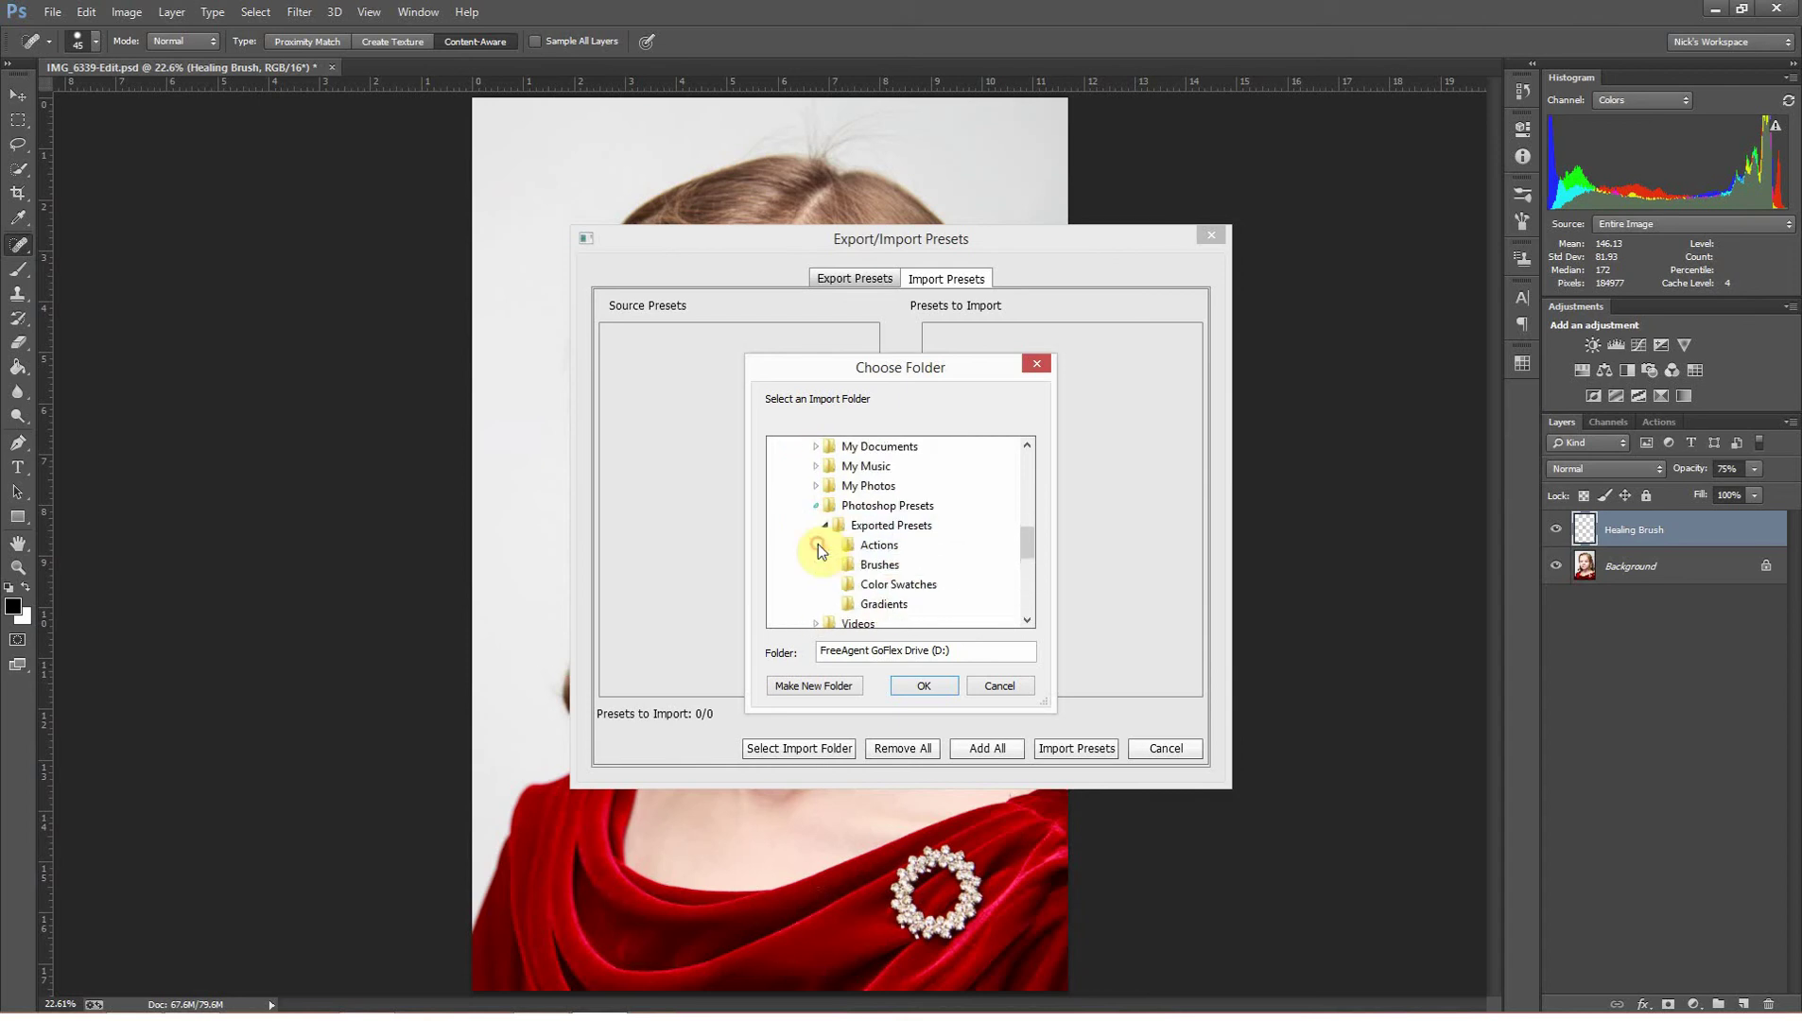
pyautogui.click(864, 505)
pyautogui.click(863, 526)
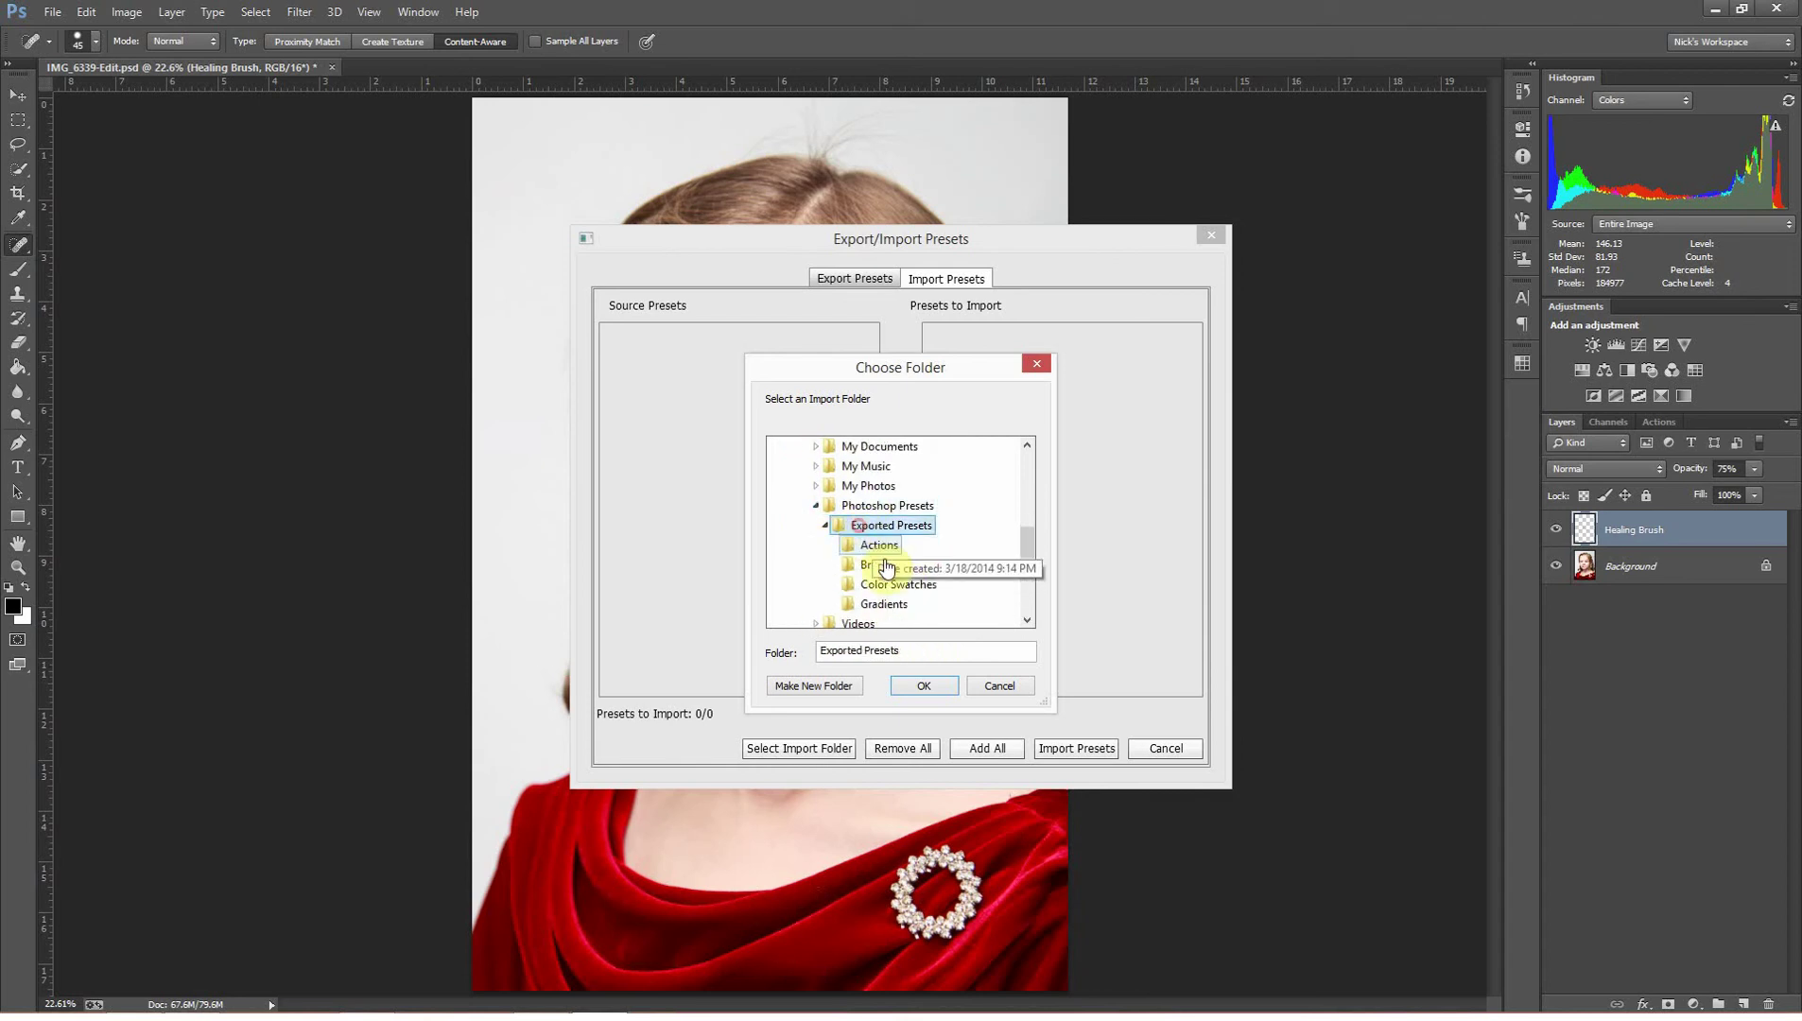
pyautogui.click(909, 688)
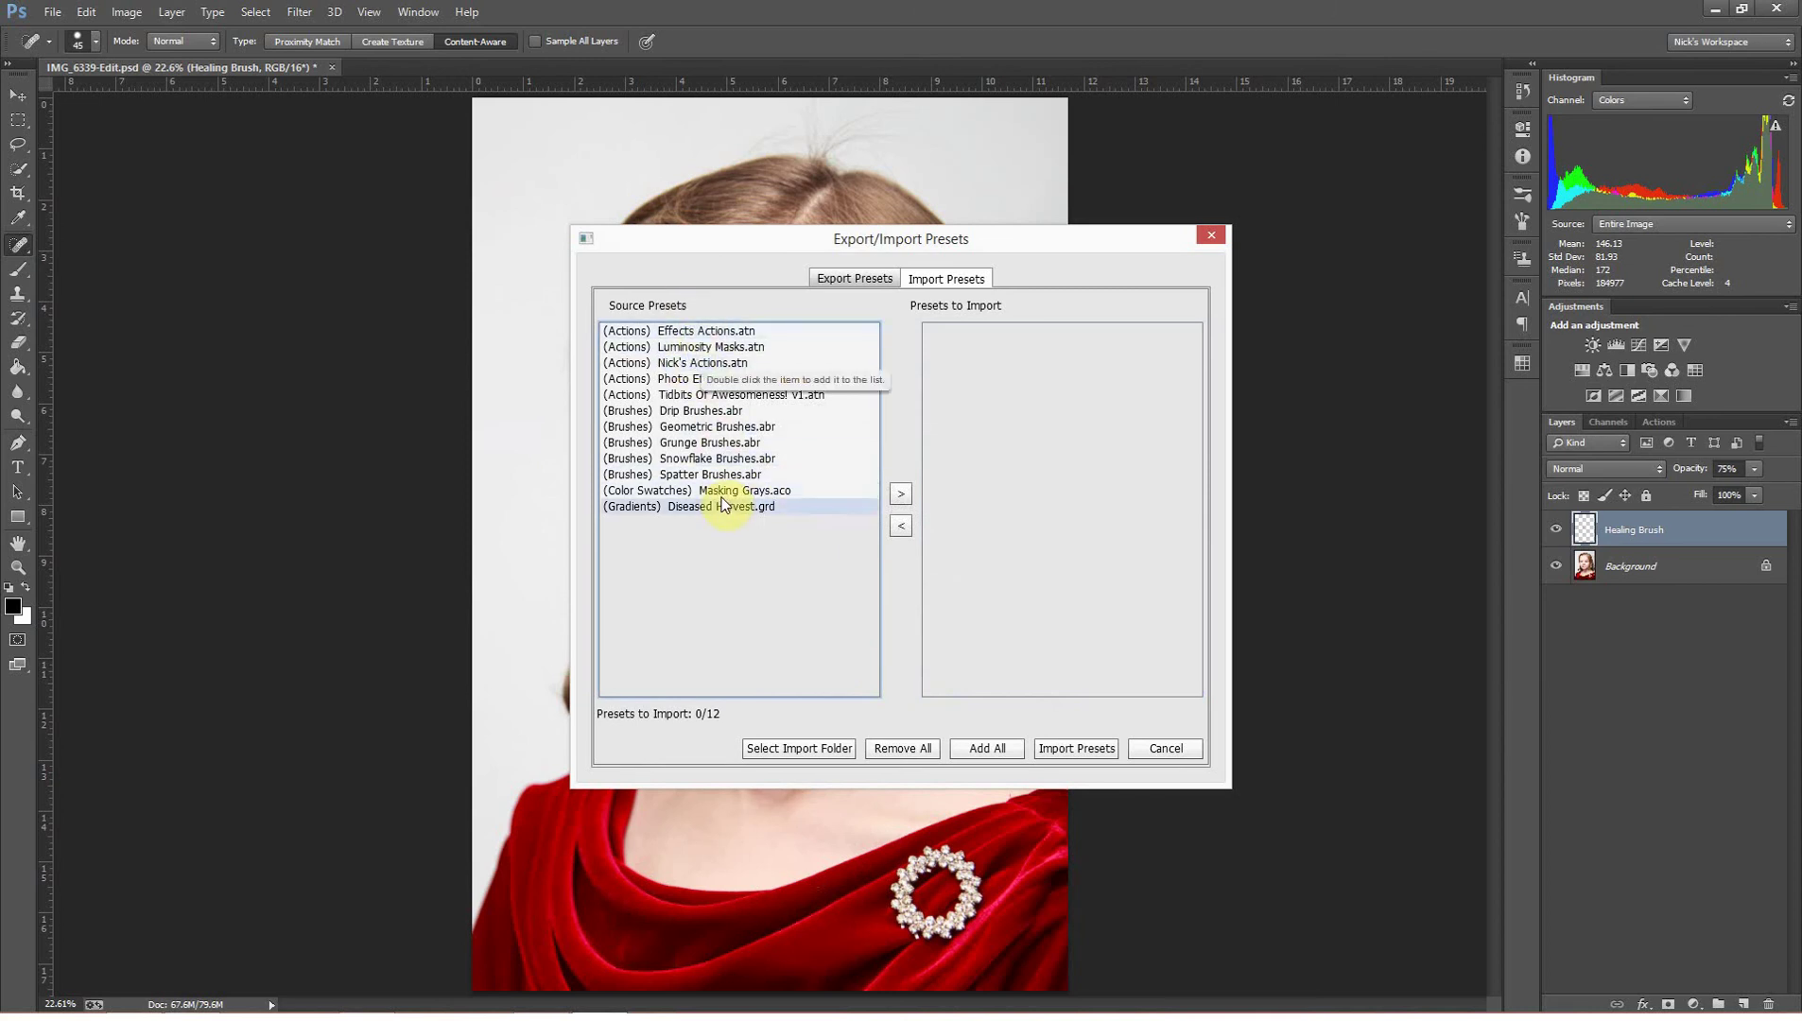
# Queue all twelve presets for import, then return to the Export Presets side
pyautogui.click(991, 746)
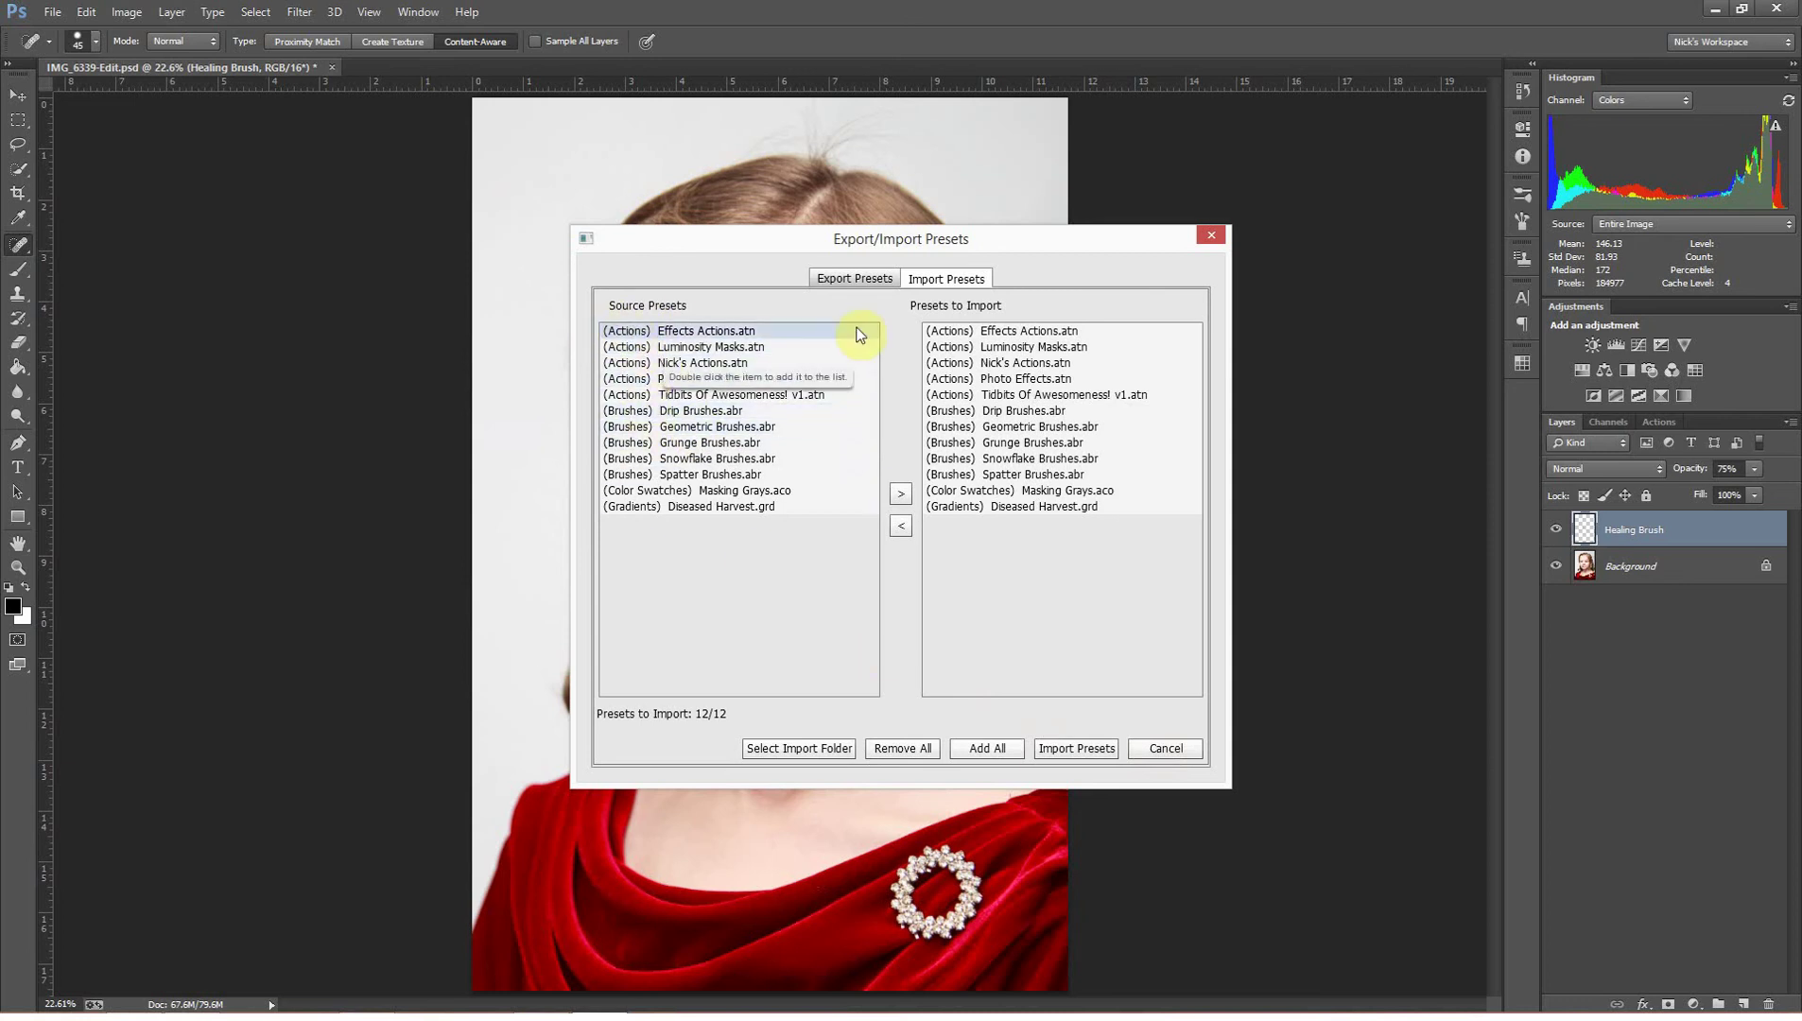
pyautogui.click(853, 278)
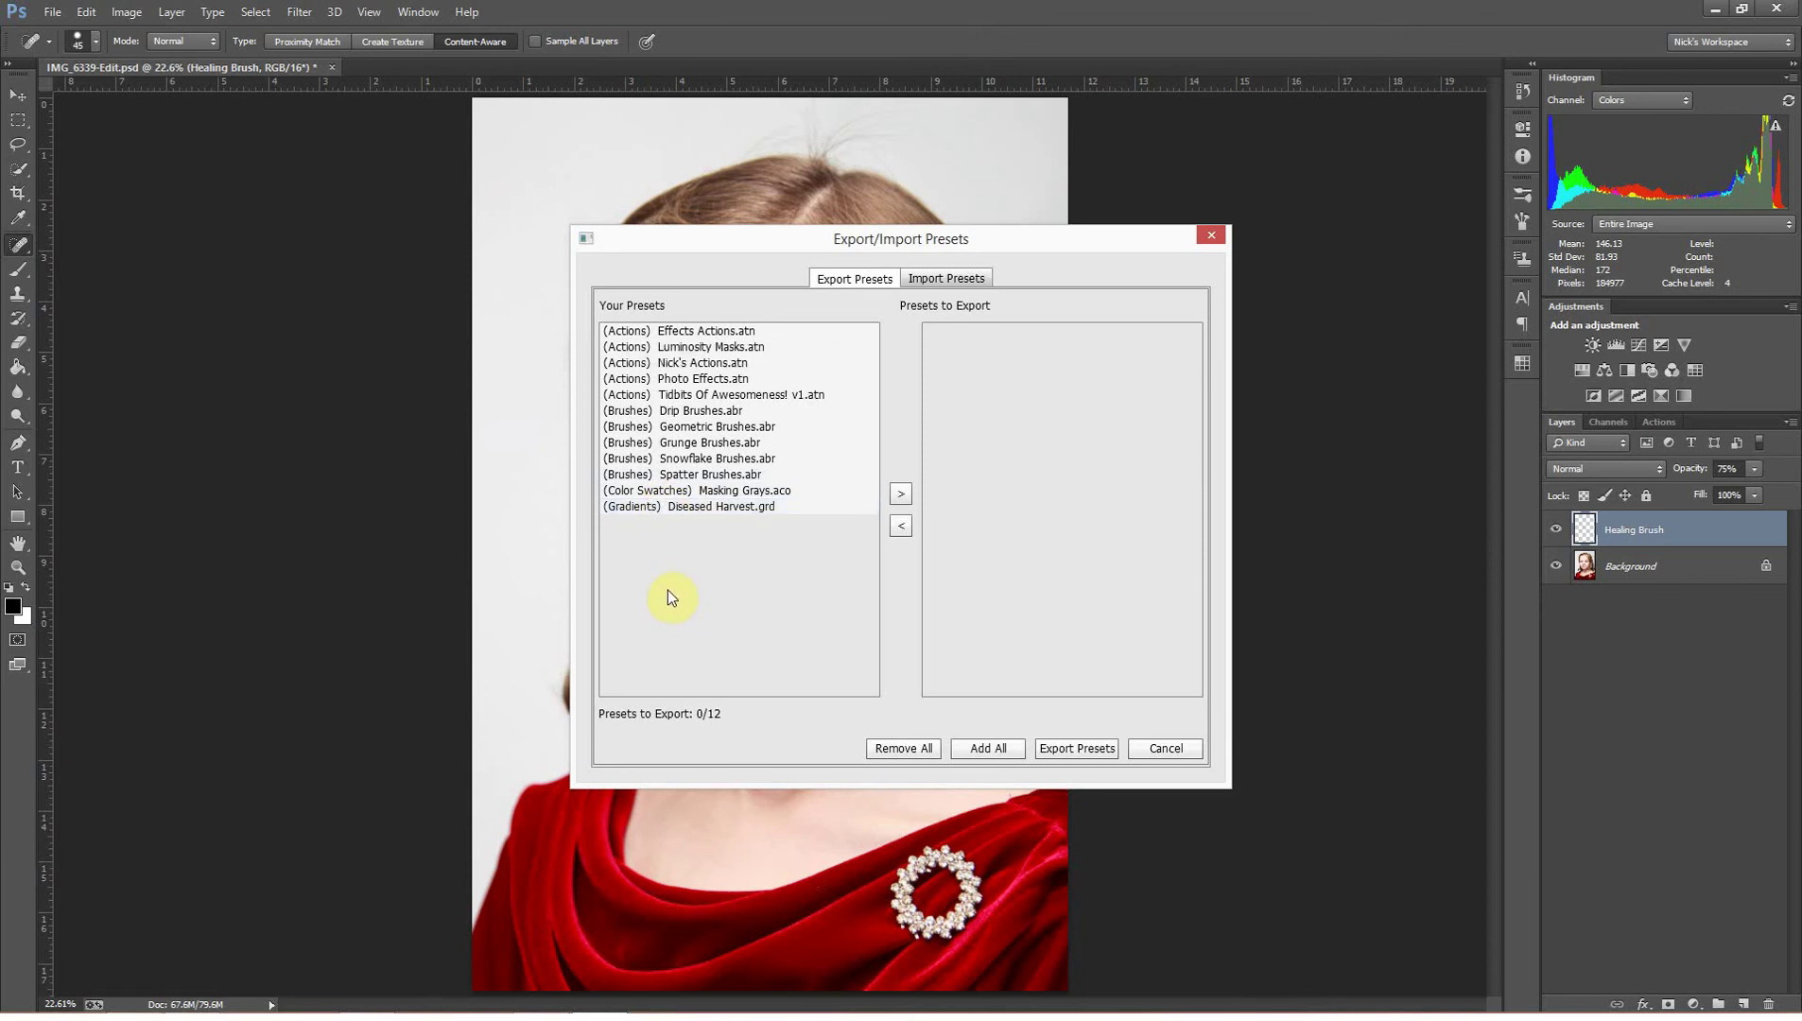
# Close the preset dialog and open the user's folder under C:\Users in File Explorer
pyautogui.click(1167, 750)
pyautogui.moveTo(148, 1004)
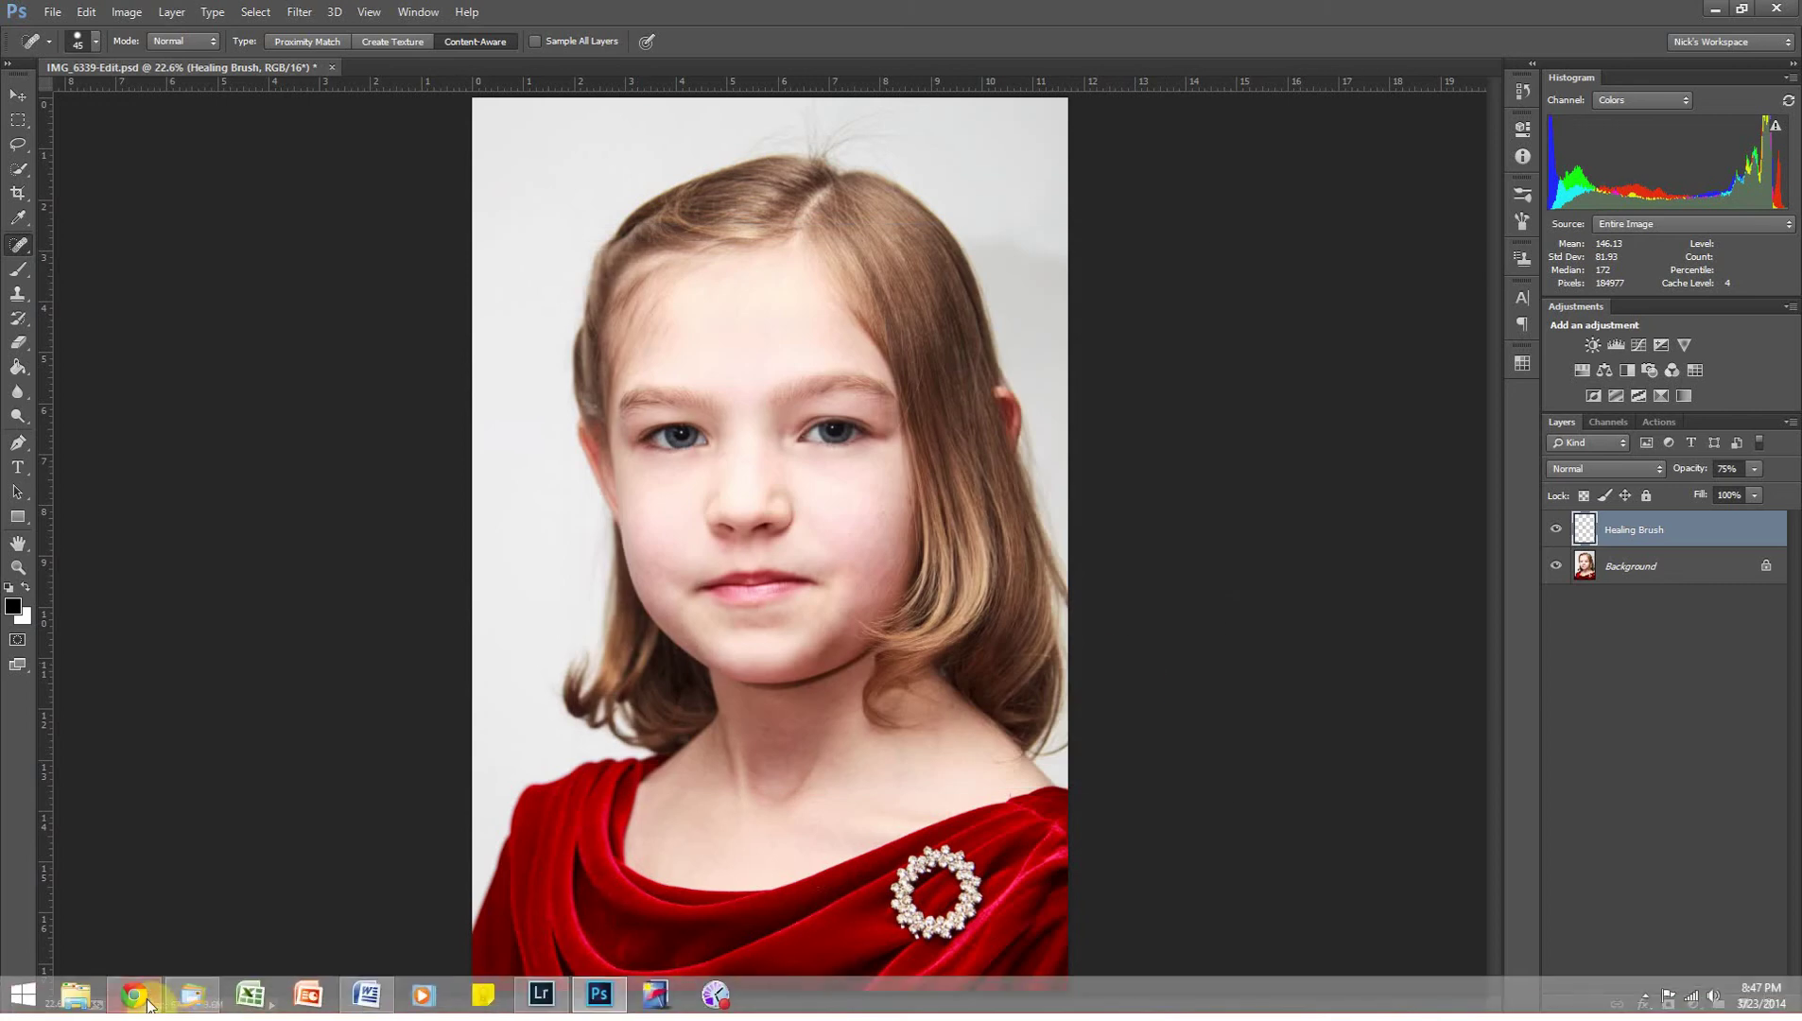
pyautogui.click(76, 995)
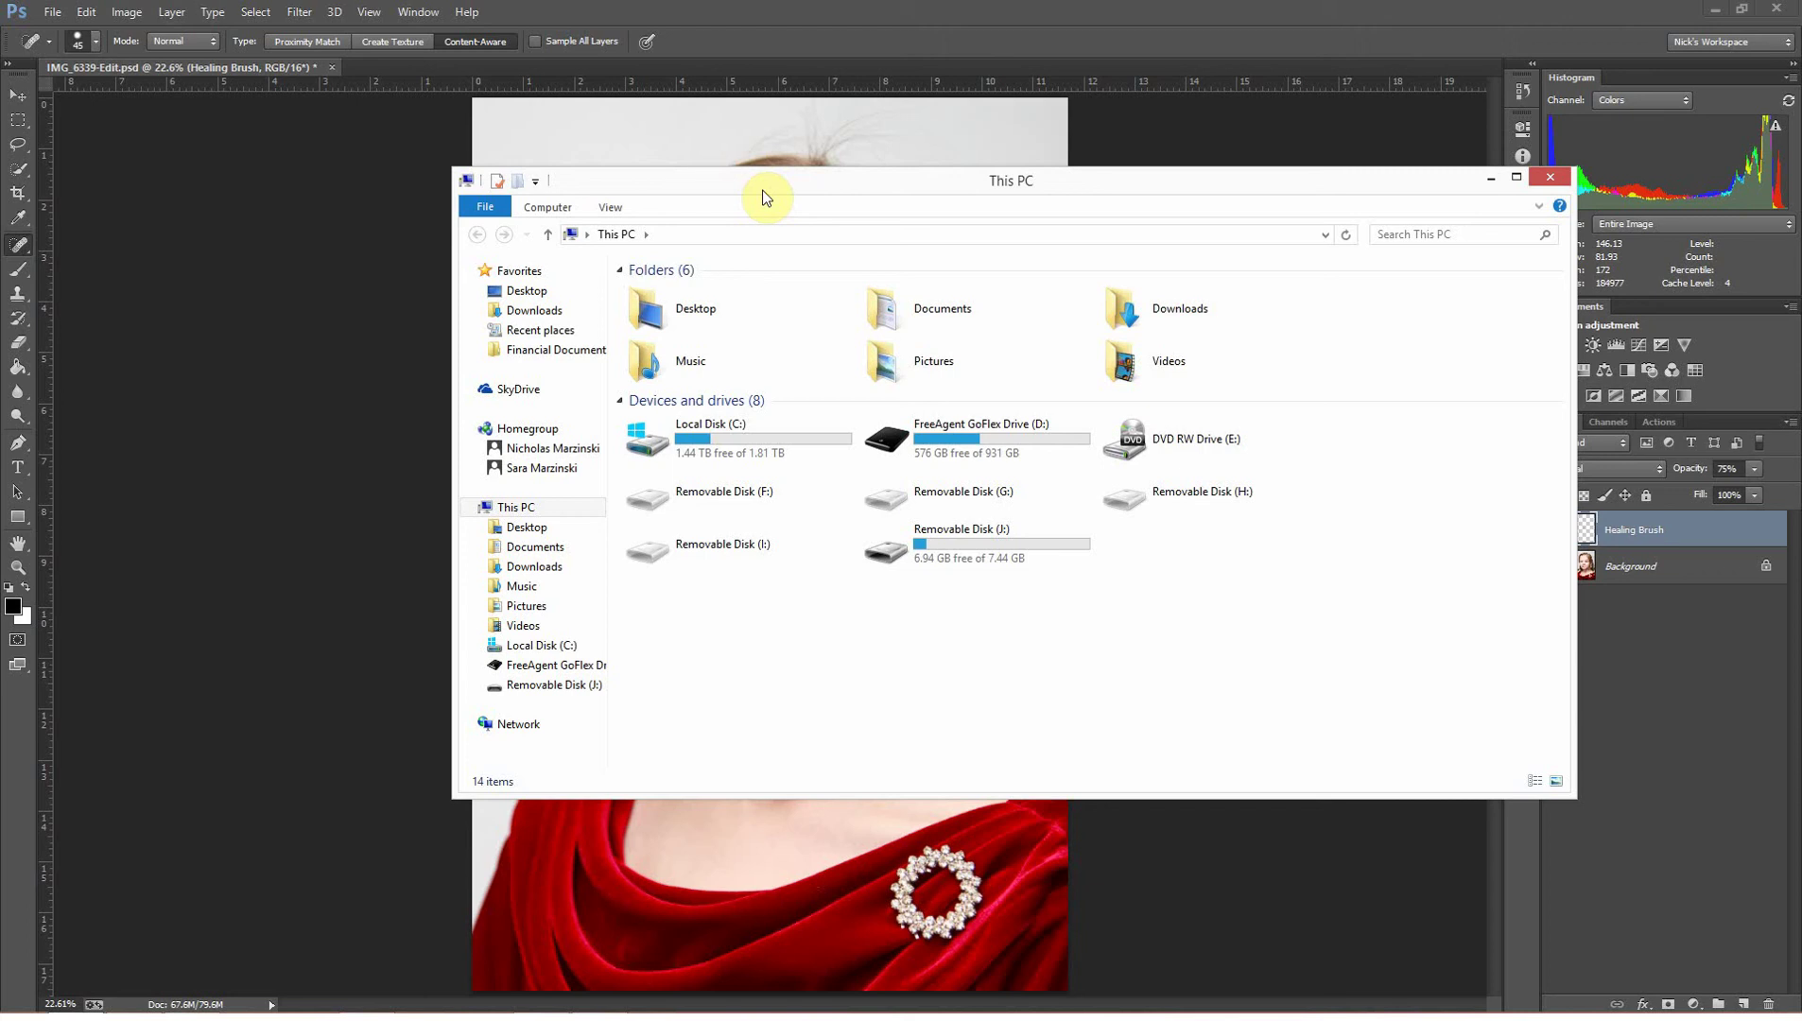
pyautogui.doubleClick(744, 452)
pyautogui.doubleClick(673, 433)
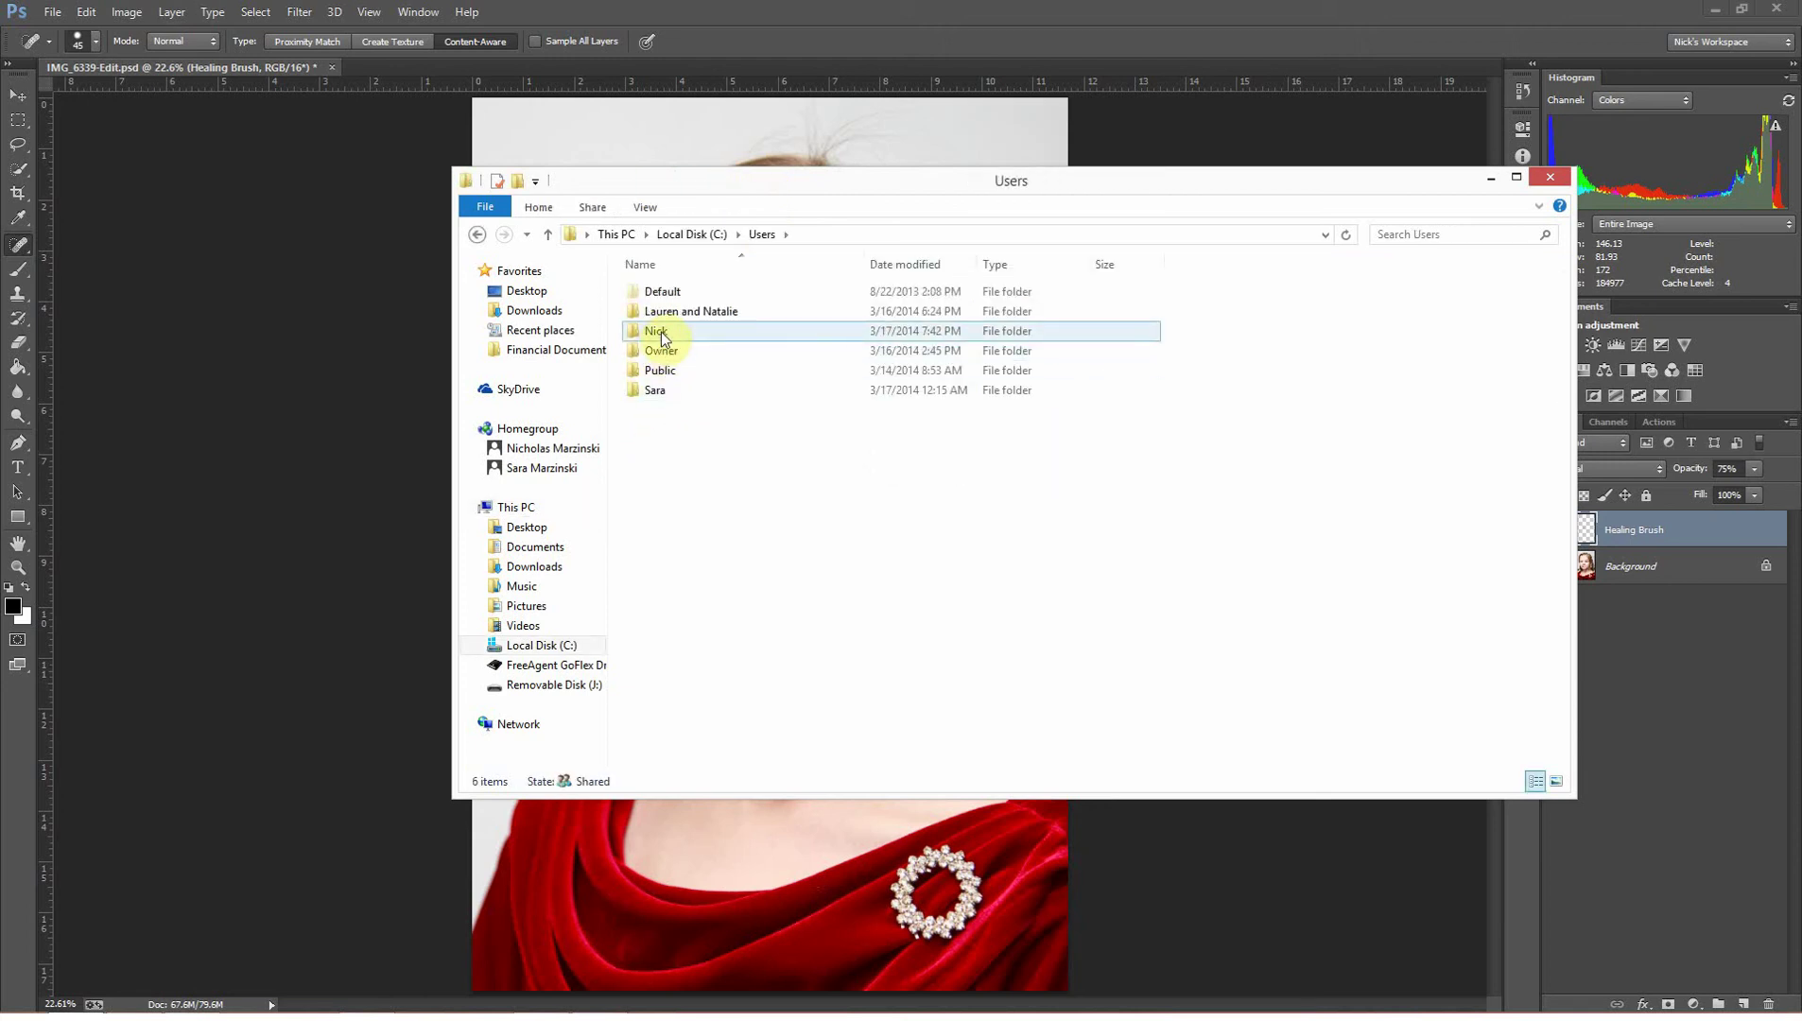
pyautogui.doubleClick(662, 338)
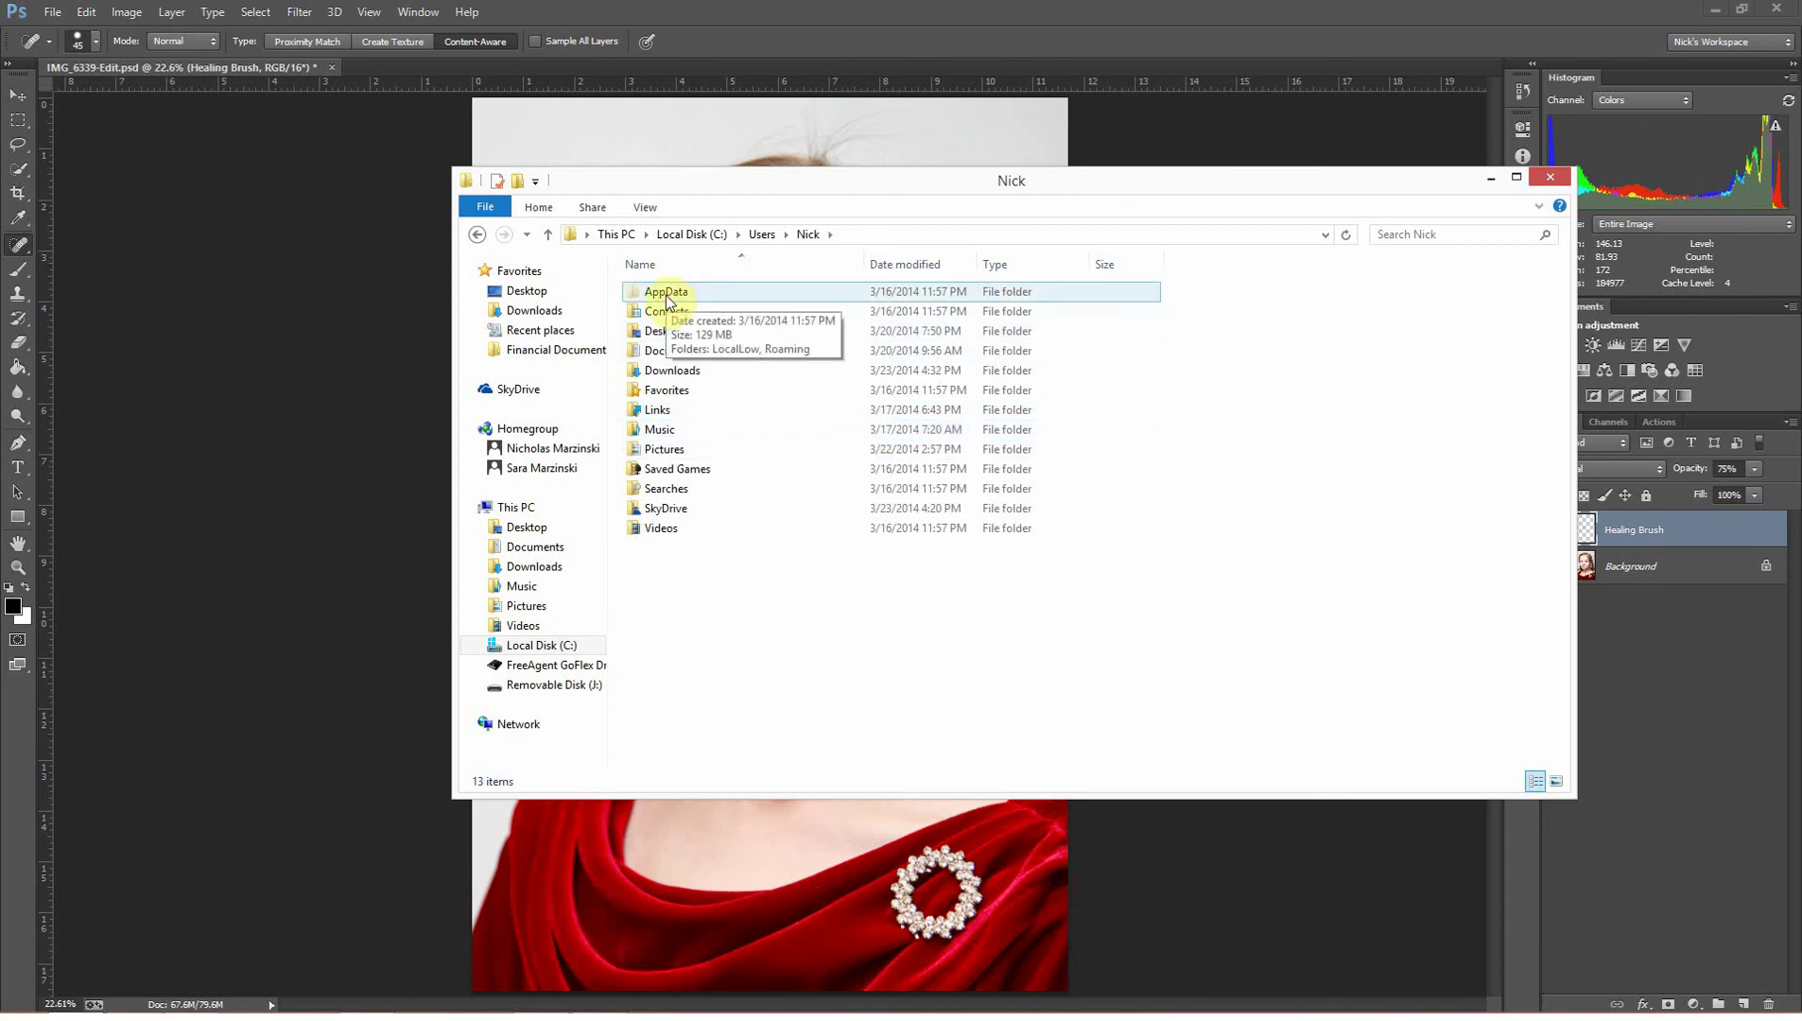
# Turn on Hidden items in the View options so AppData appears
pyautogui.click(640, 207)
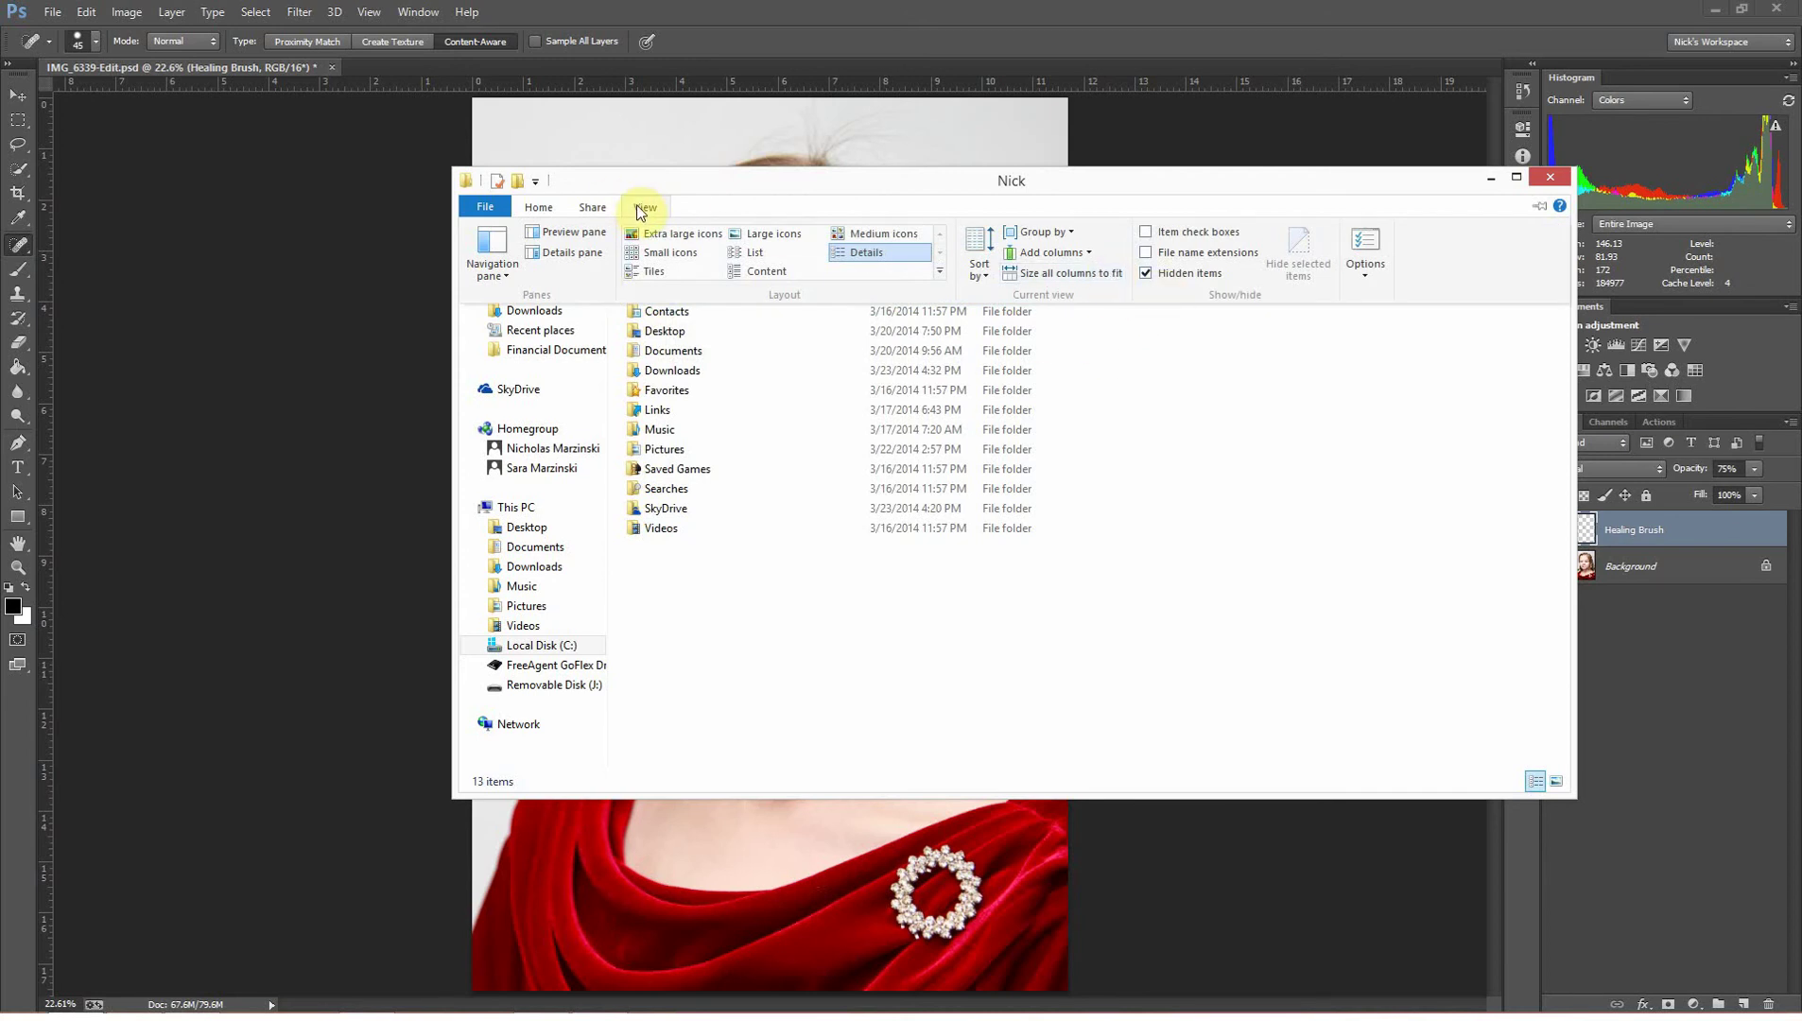
pyautogui.click(1146, 273)
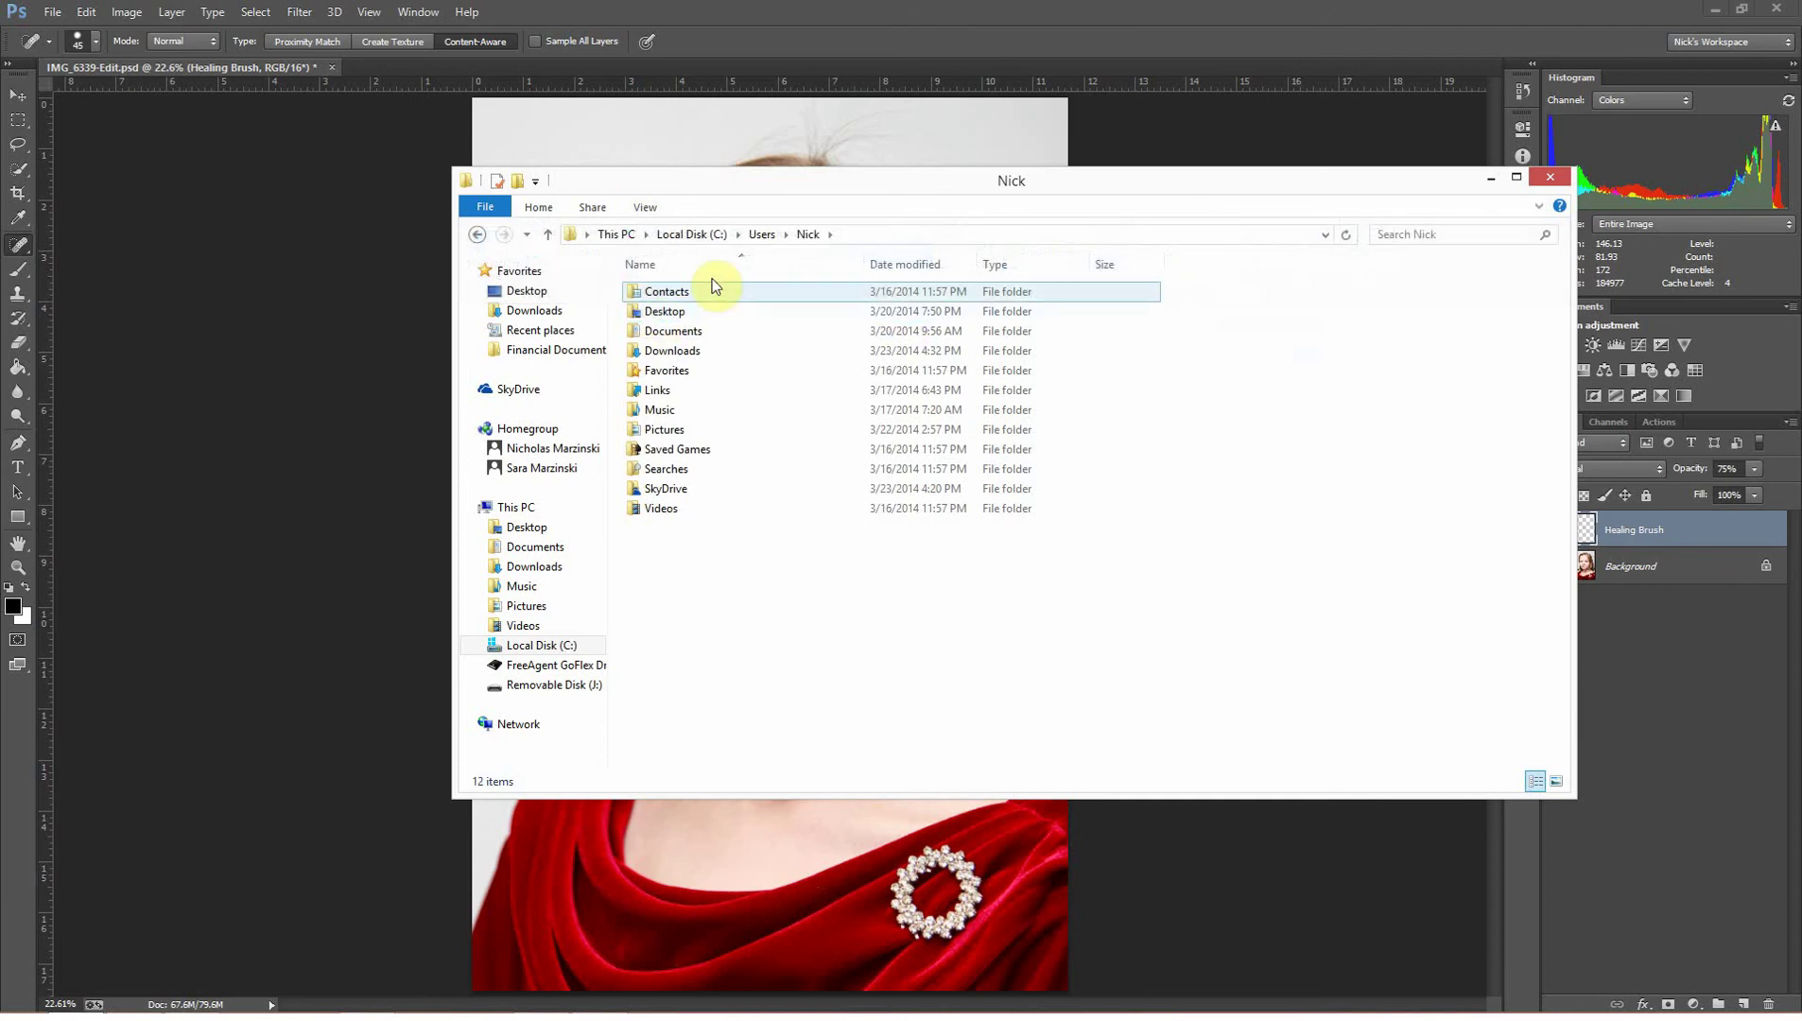
pyautogui.click(645, 207)
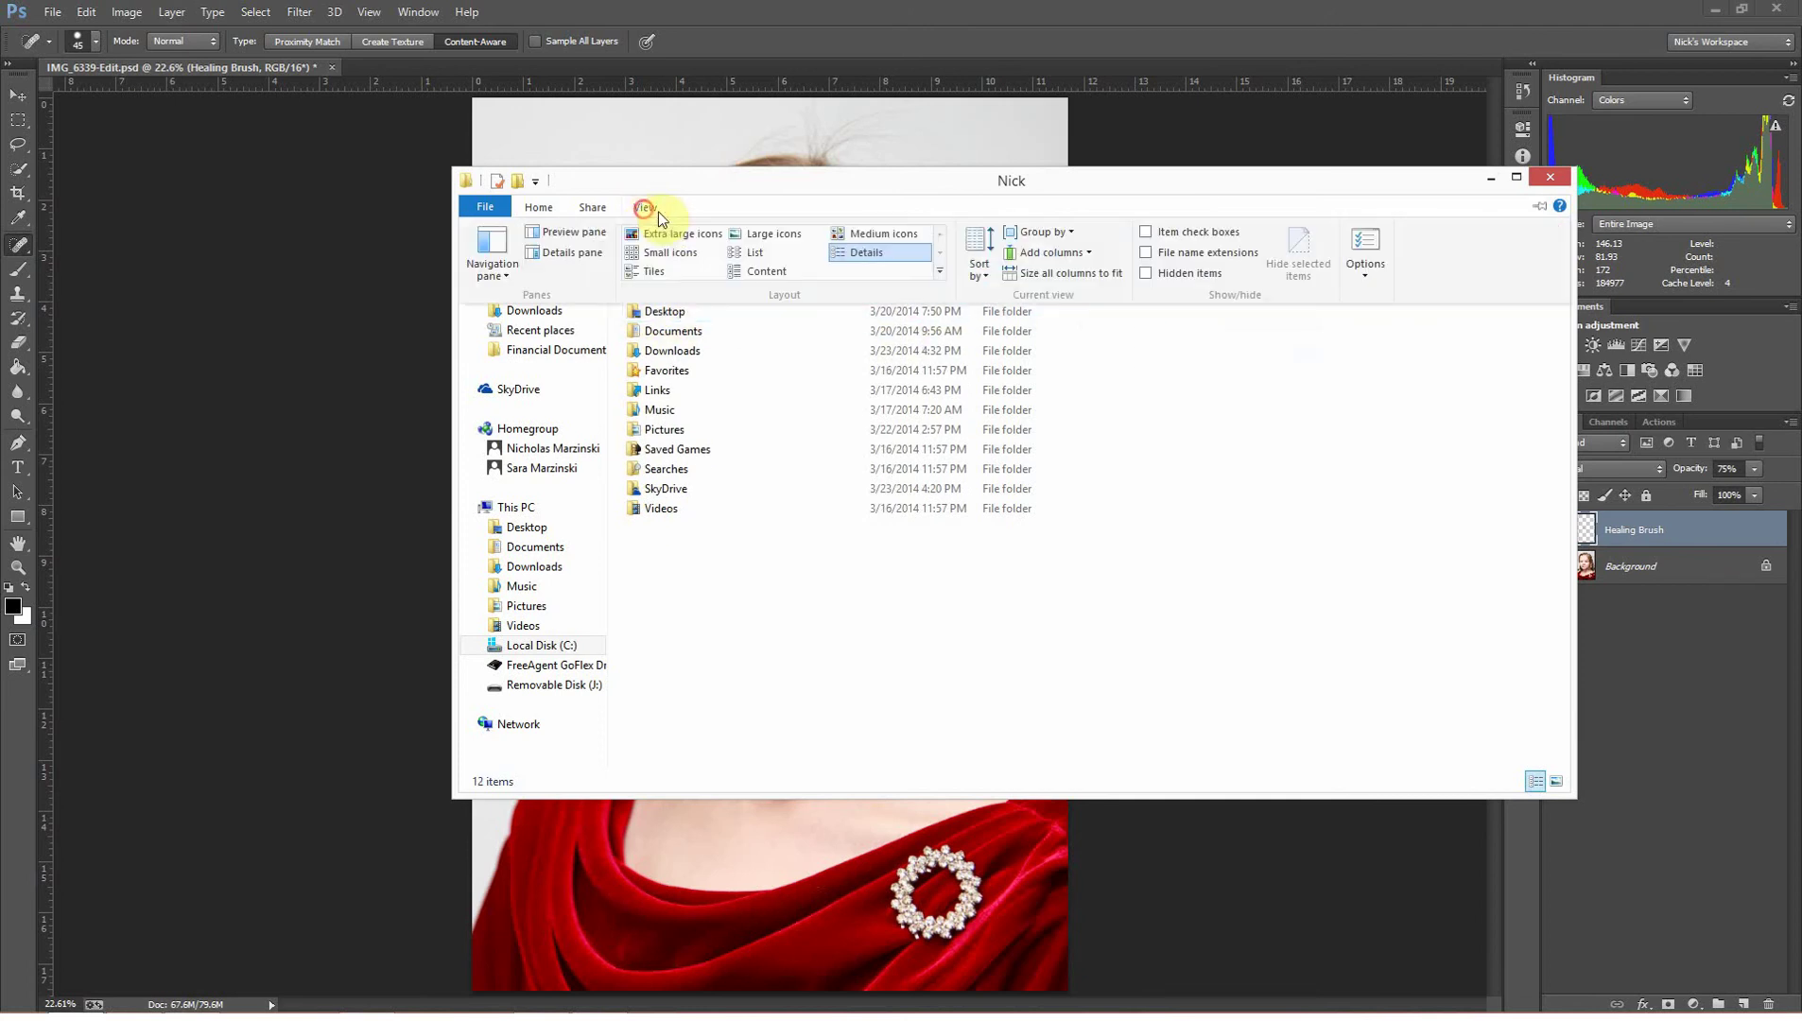
pyautogui.click(1172, 279)
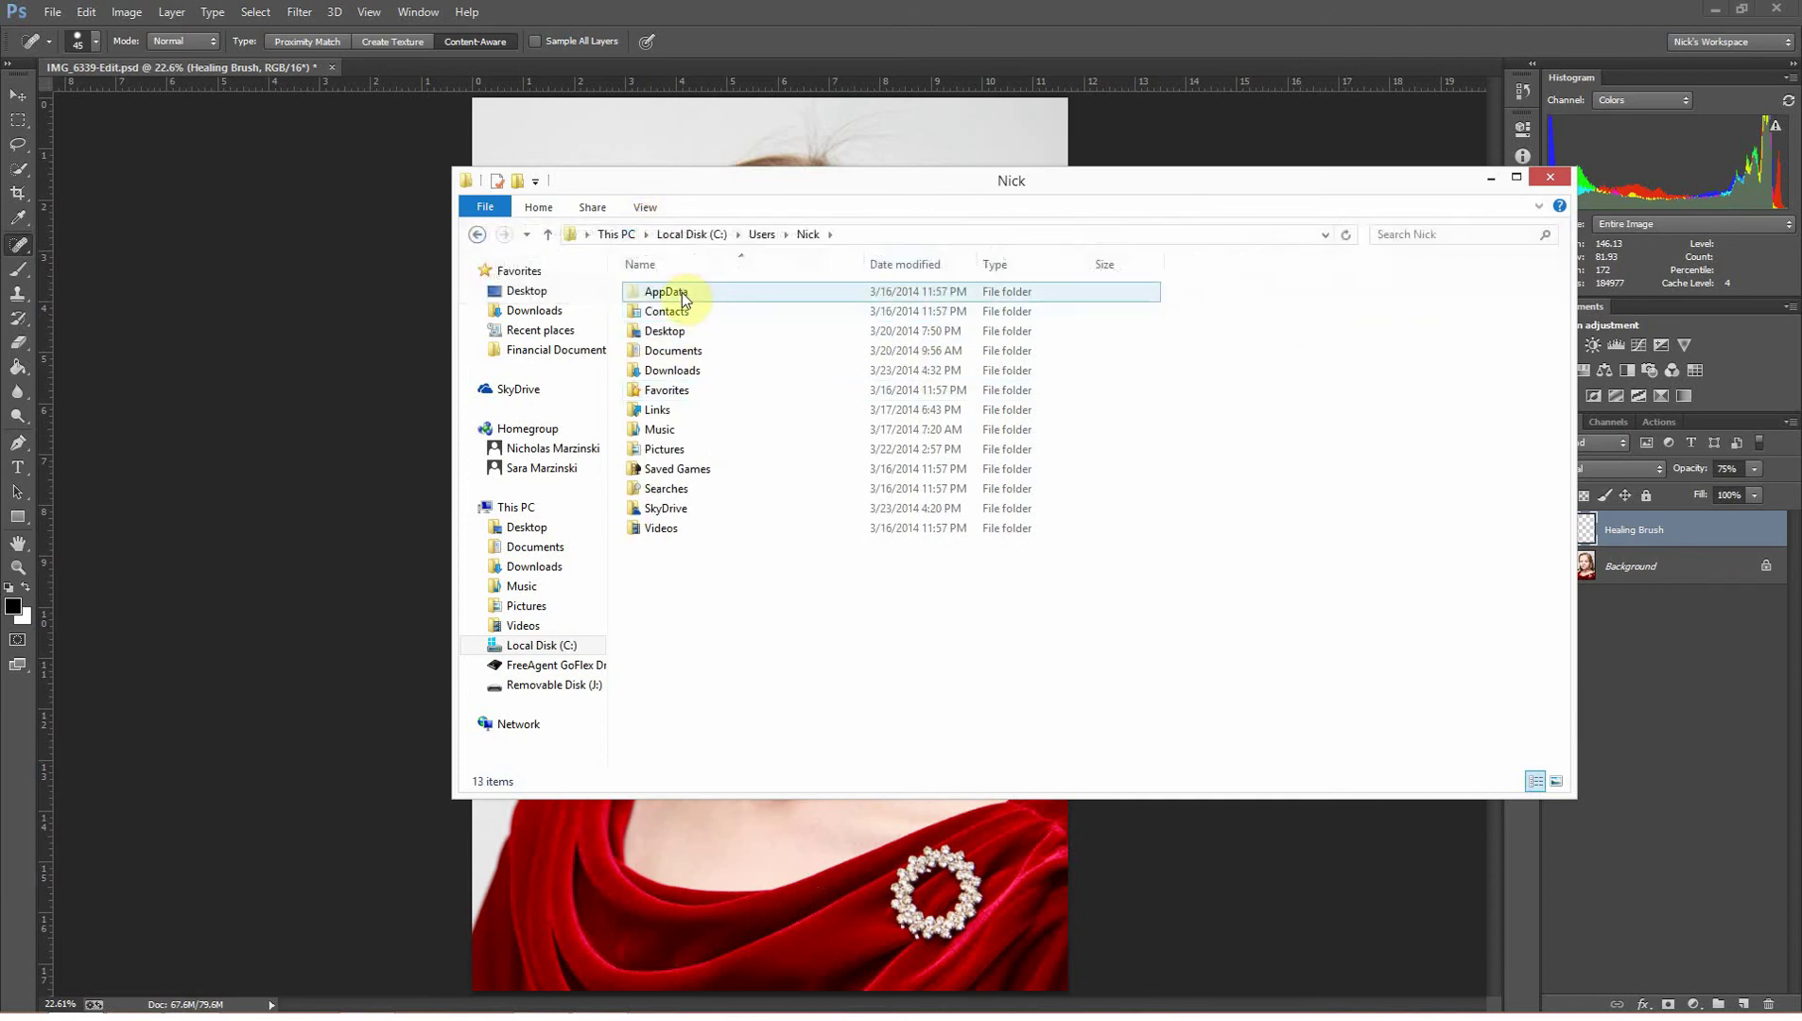
pyautogui.doubleClick(682, 294)
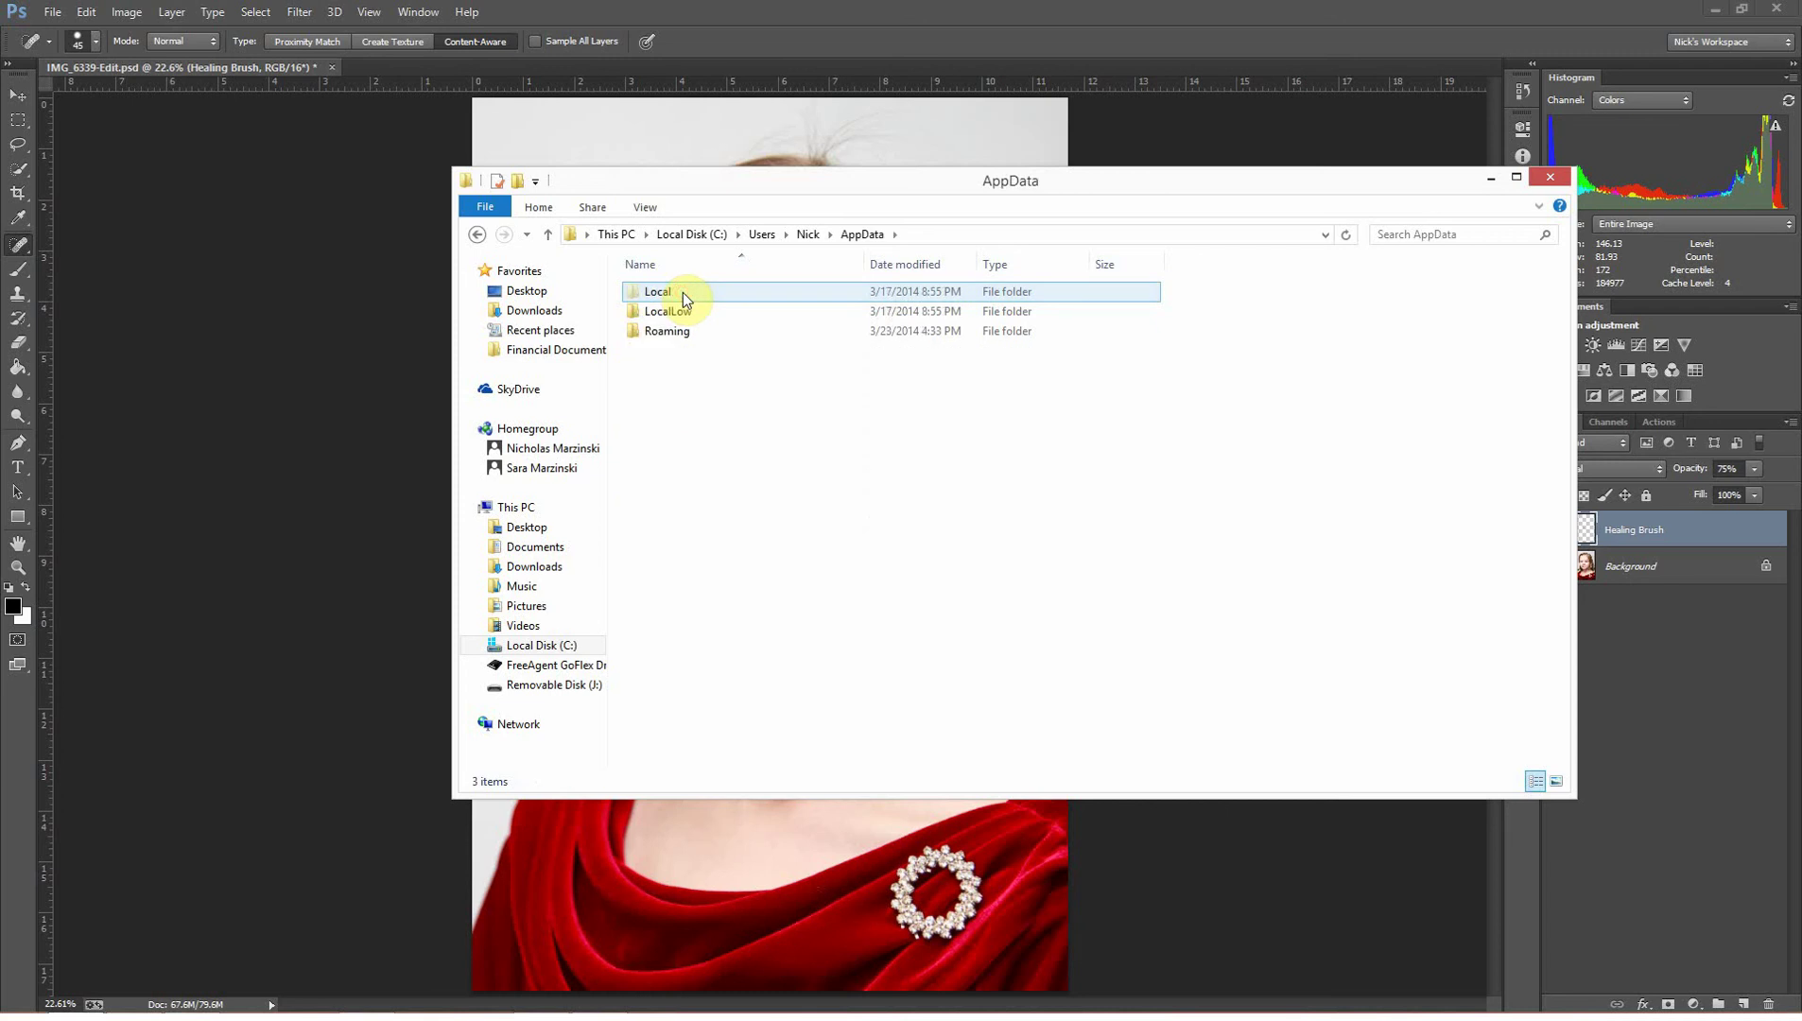
pyautogui.doubleClick(677, 336)
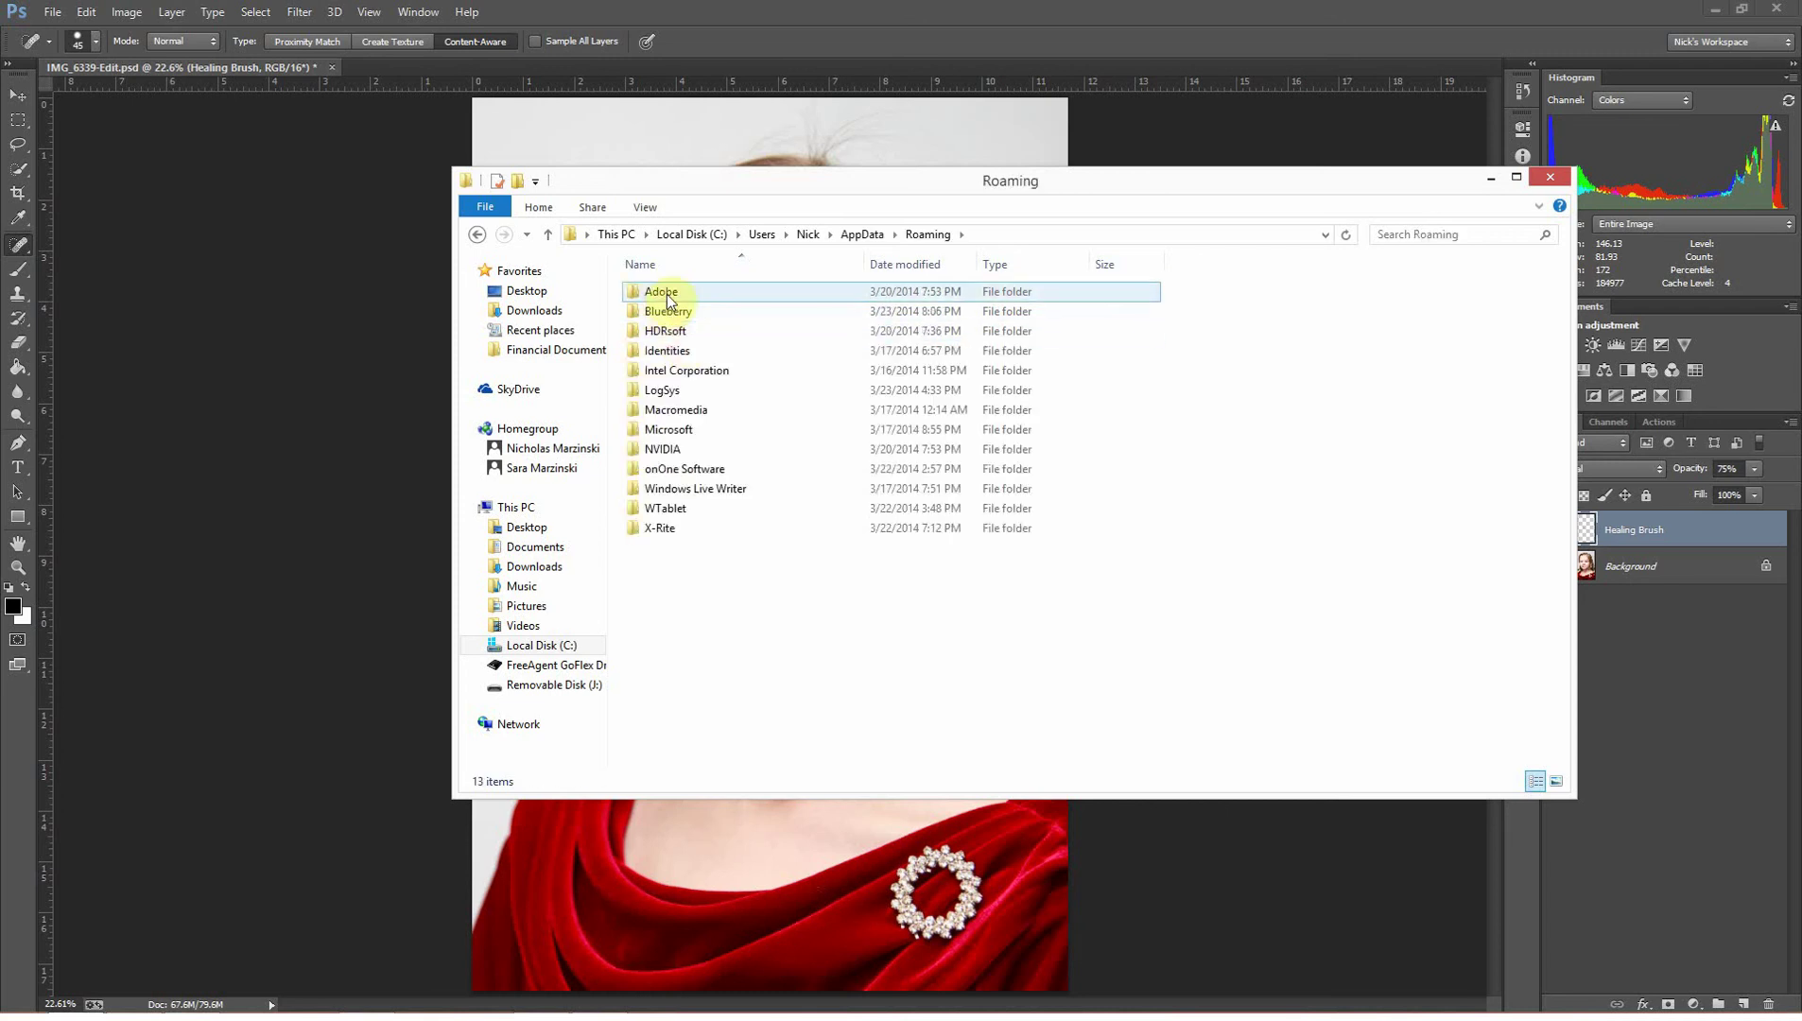
pyautogui.doubleClick(668, 297)
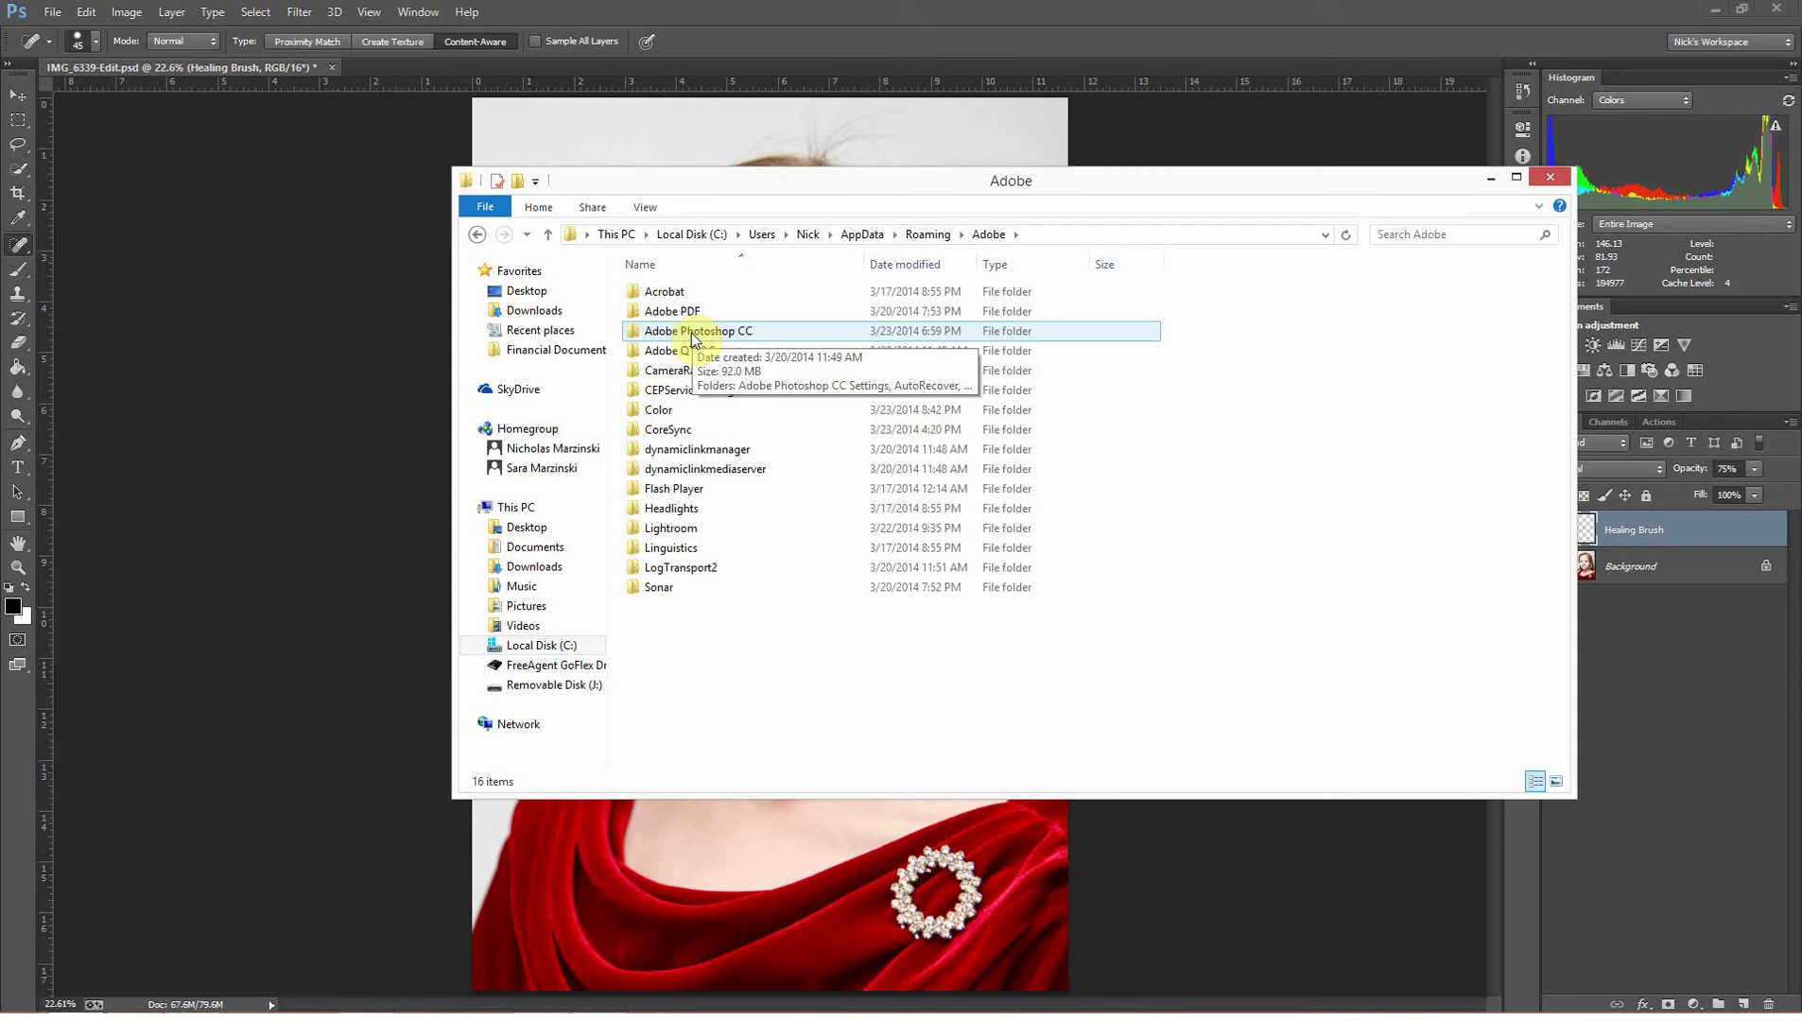
pyautogui.doubleClick(693, 332)
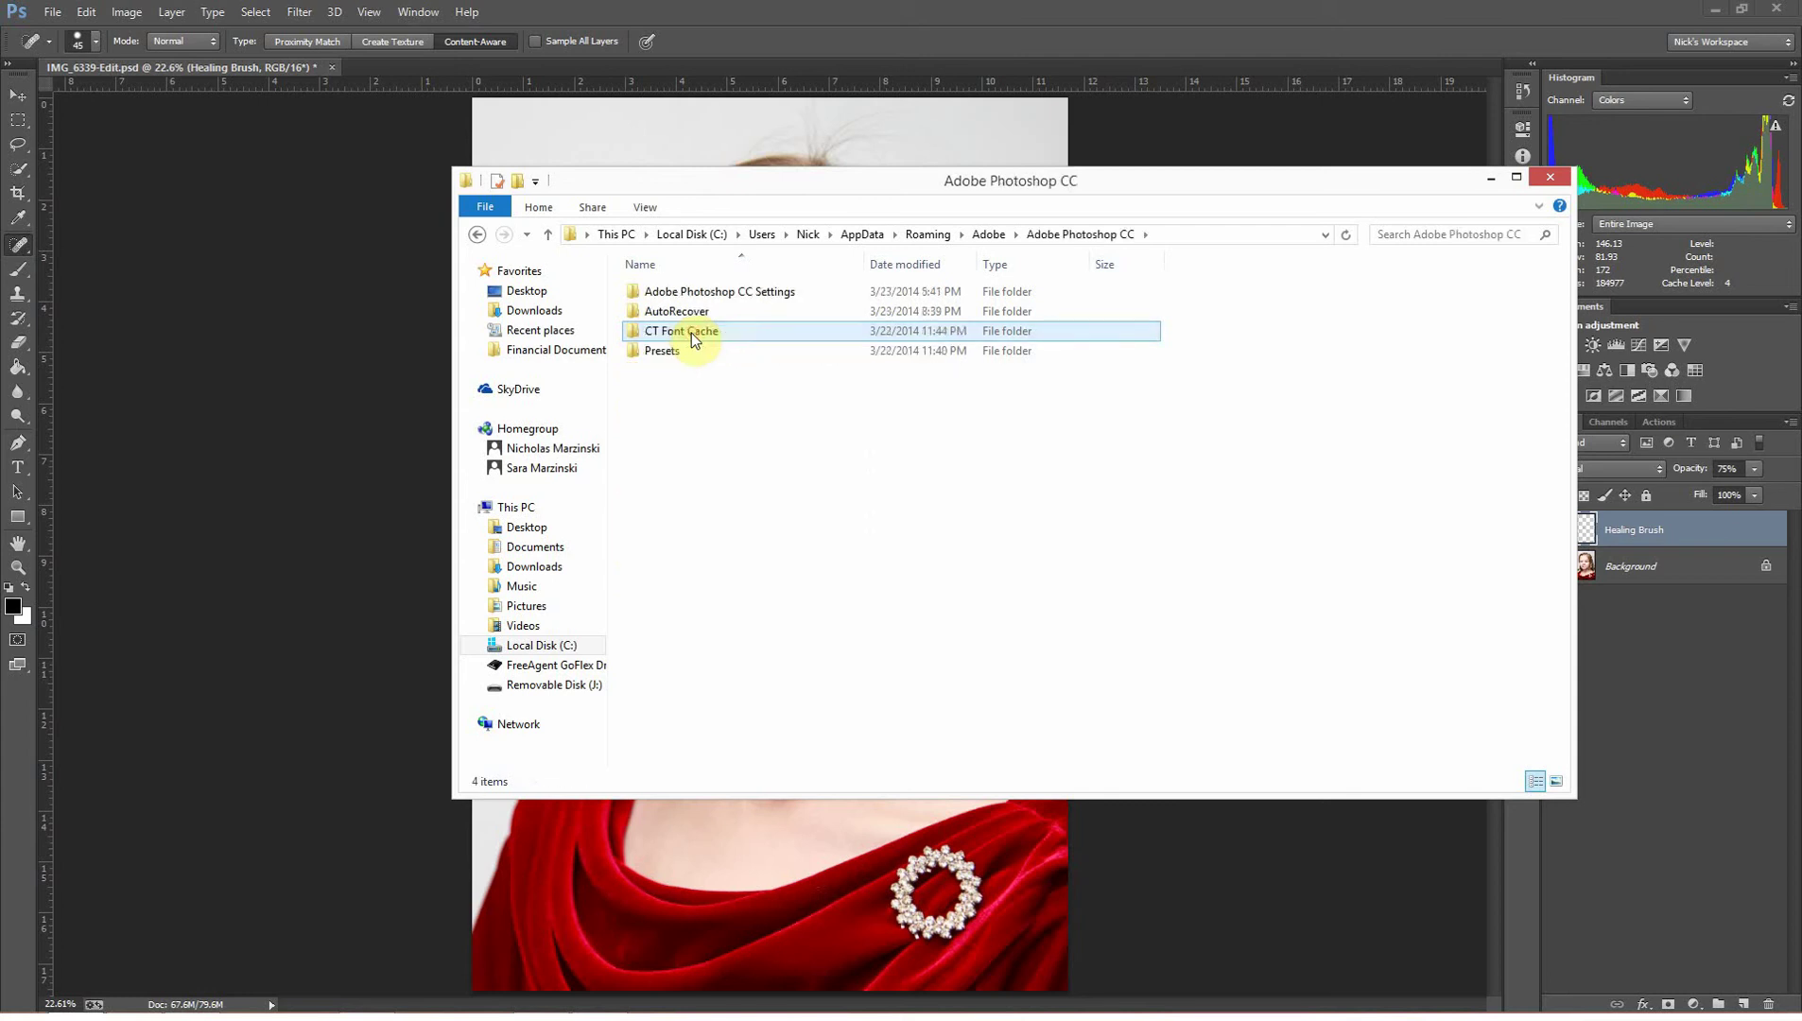
pyautogui.doubleClick(765, 294)
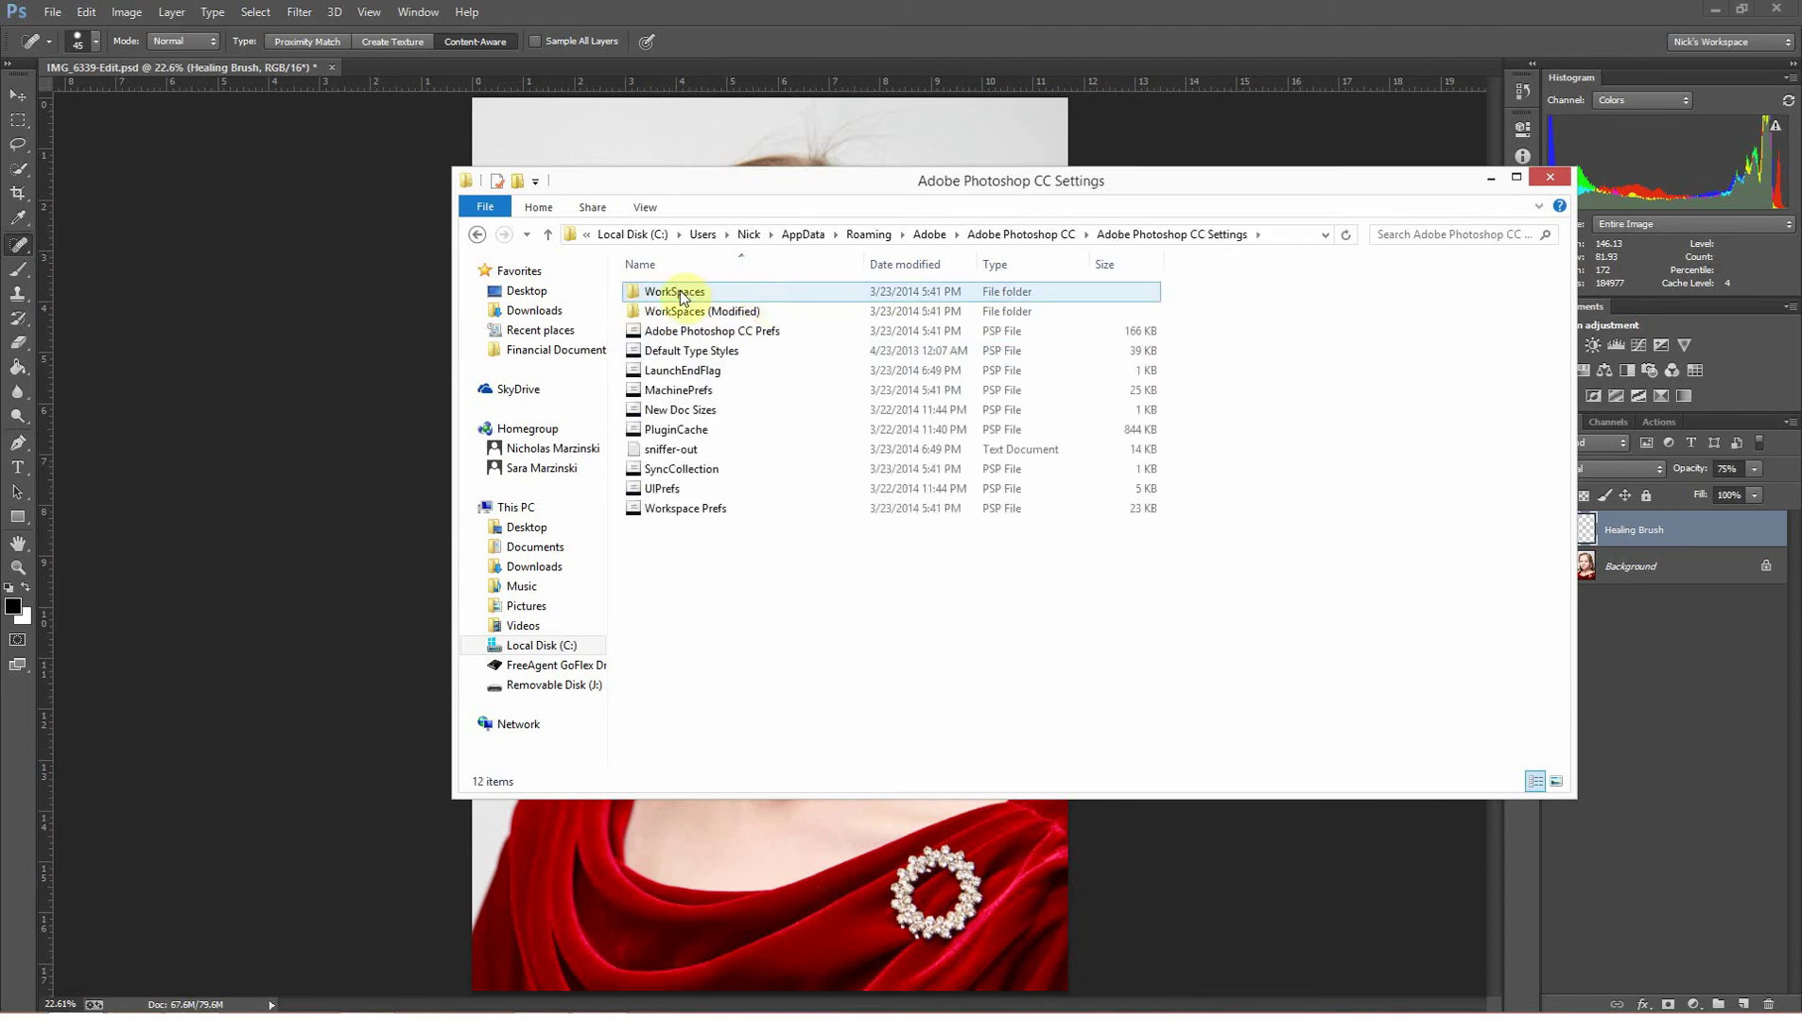
pyautogui.doubleClick(681, 294)
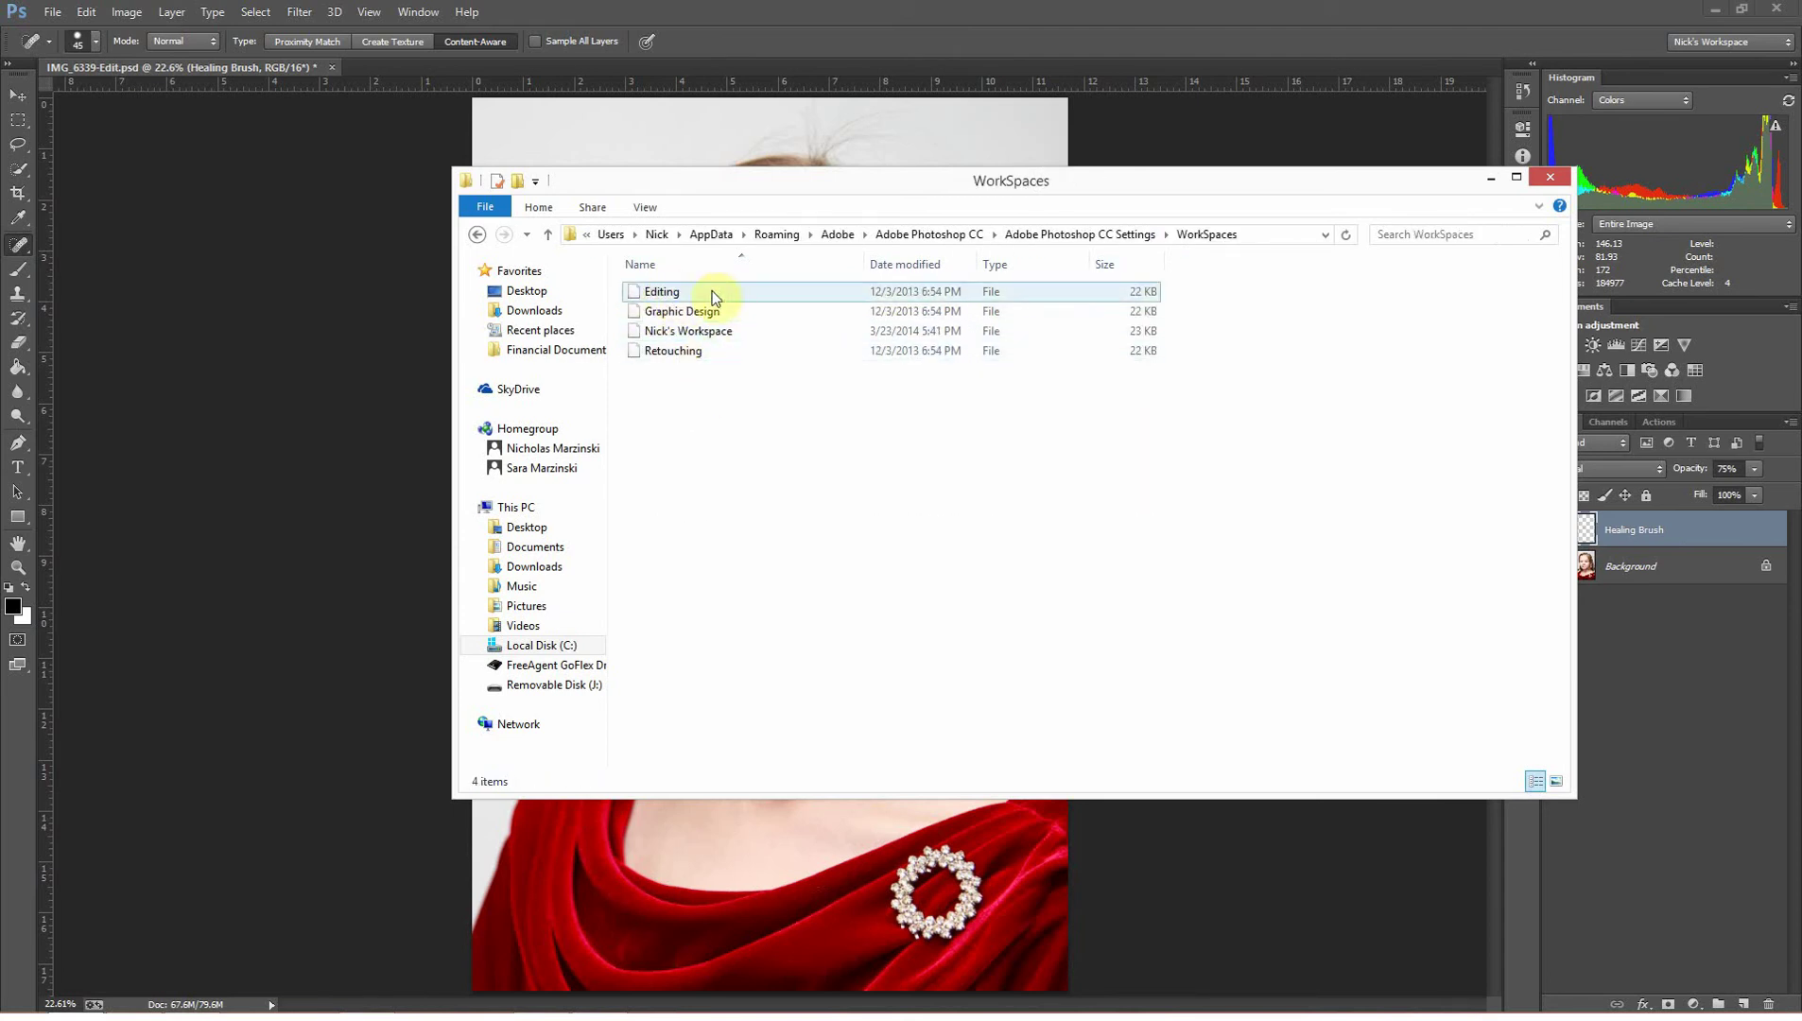
pyautogui.click(1040, 234)
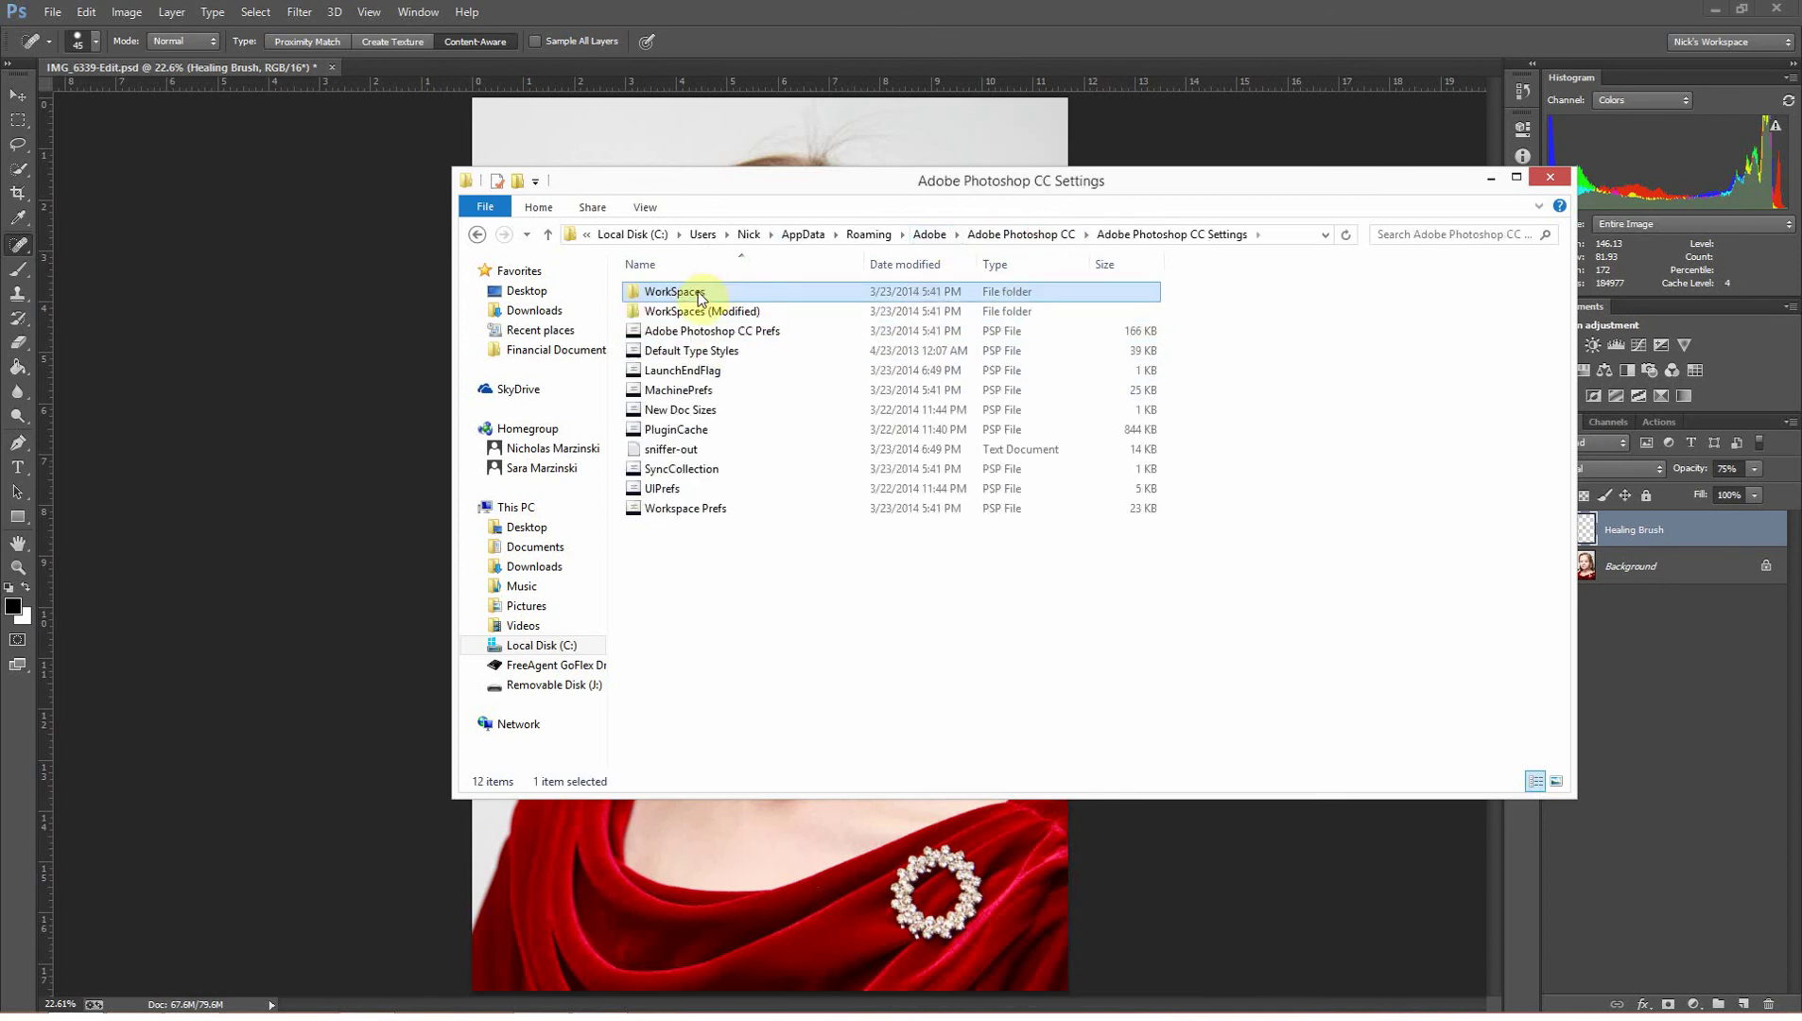
pyautogui.doubleClick(695, 311)
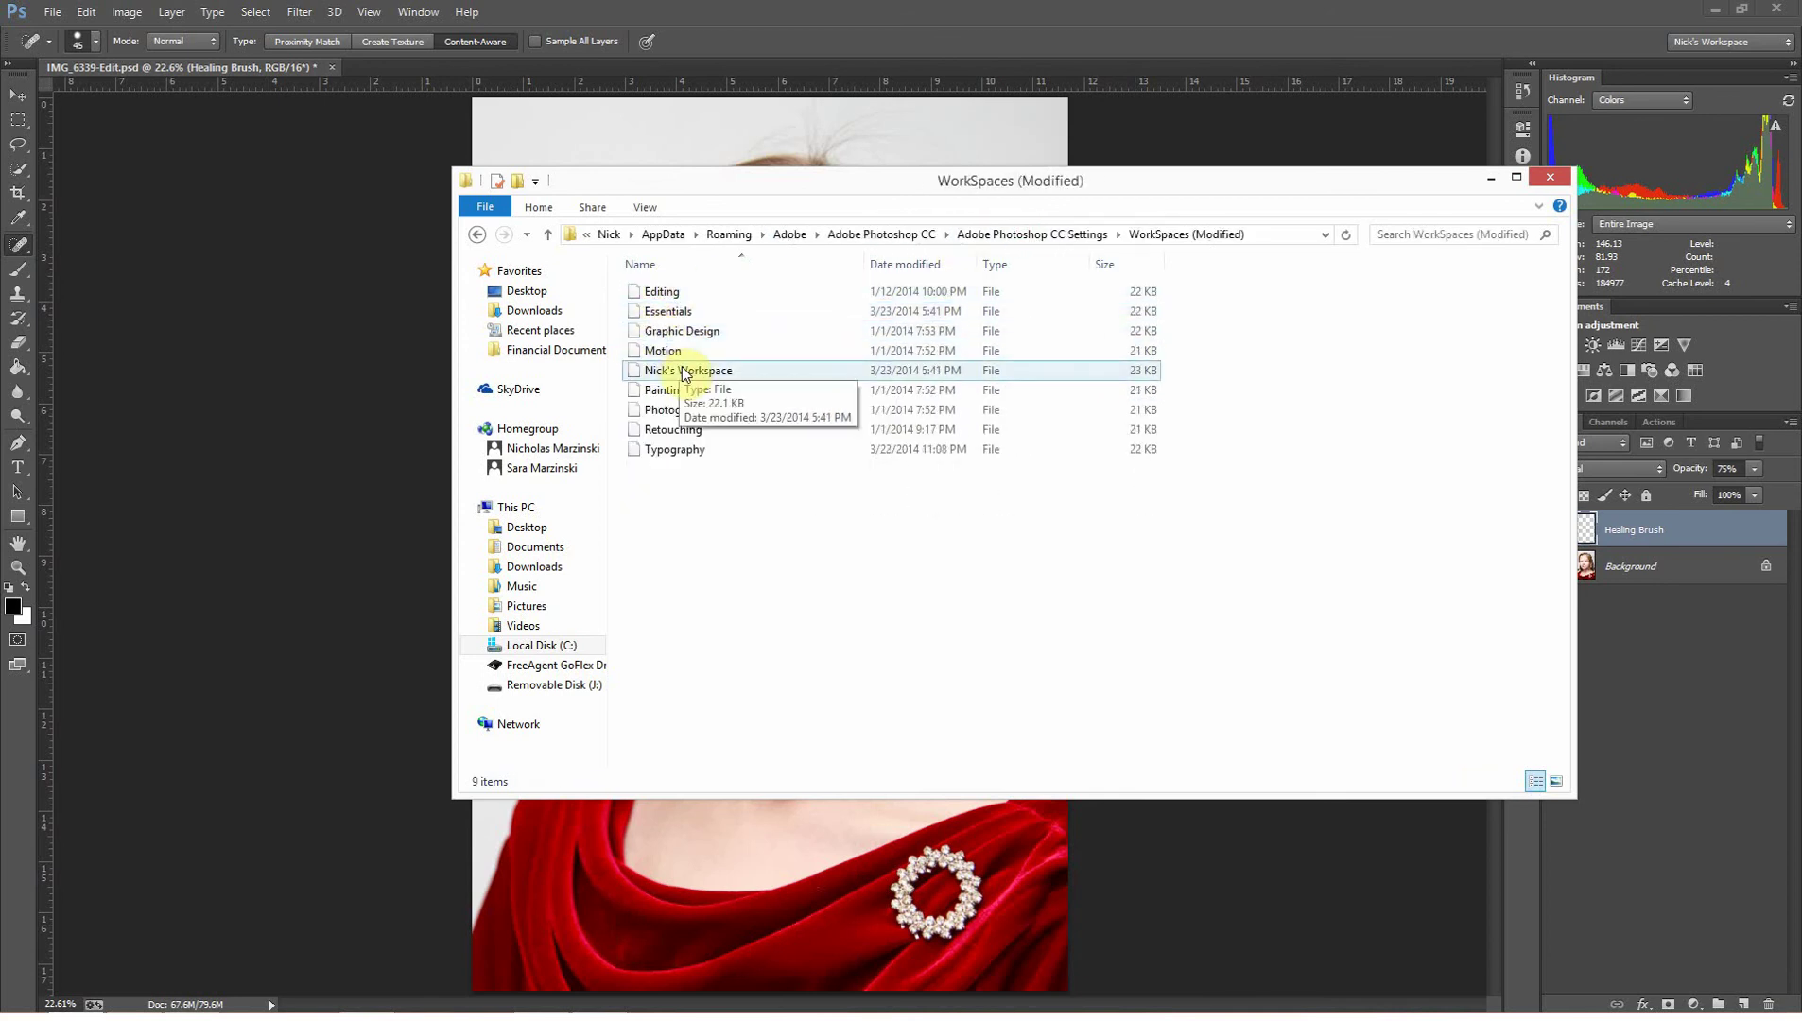
pyautogui.click(674, 315)
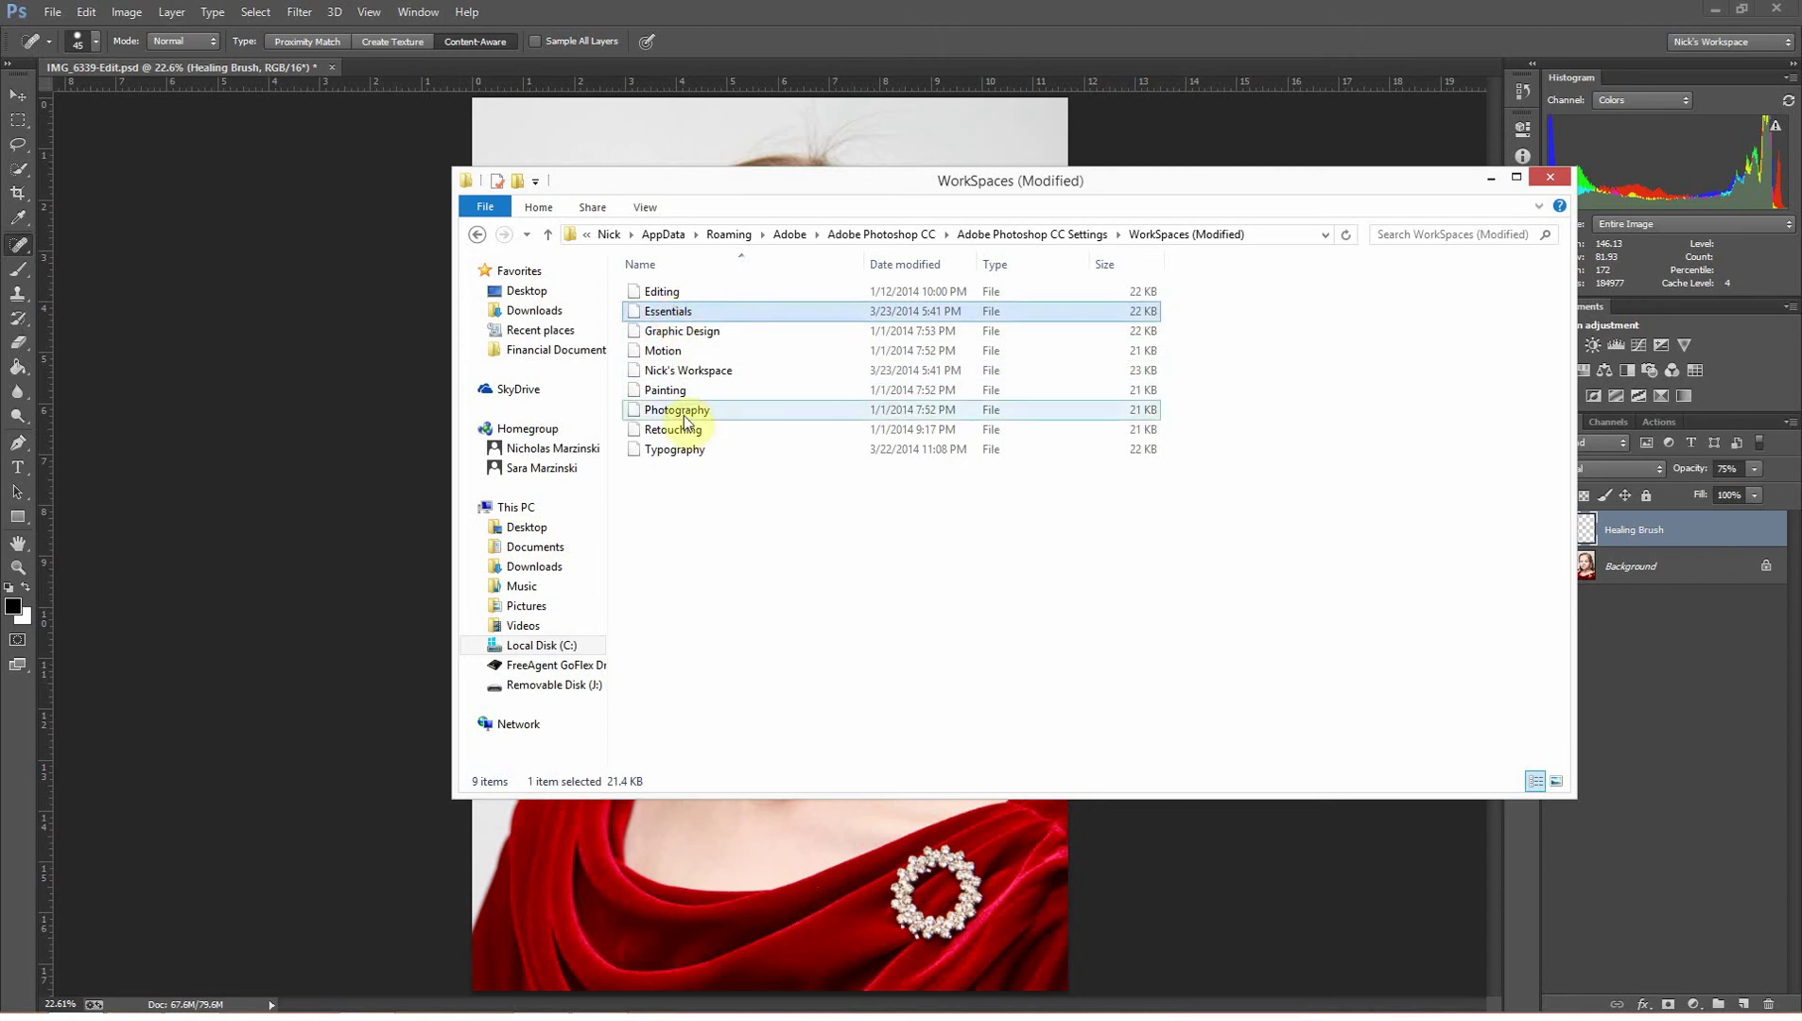
pyautogui.click(685, 451)
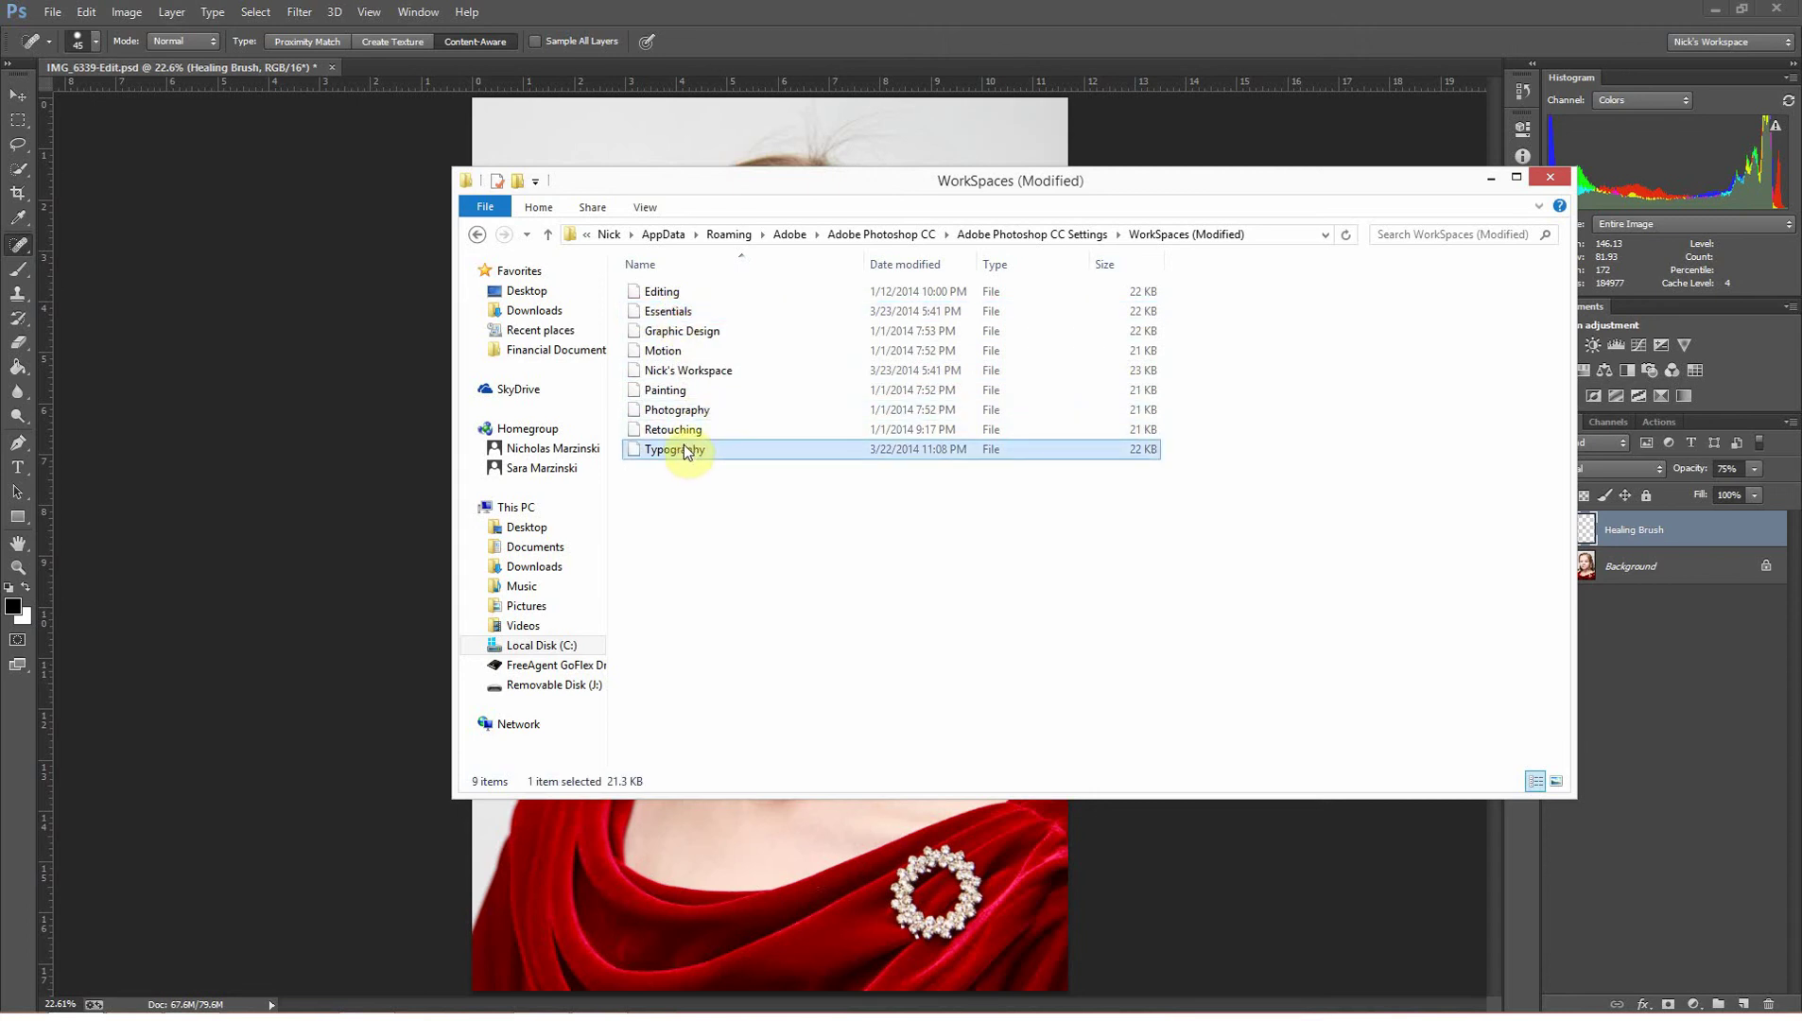
pyautogui.click(665, 312)
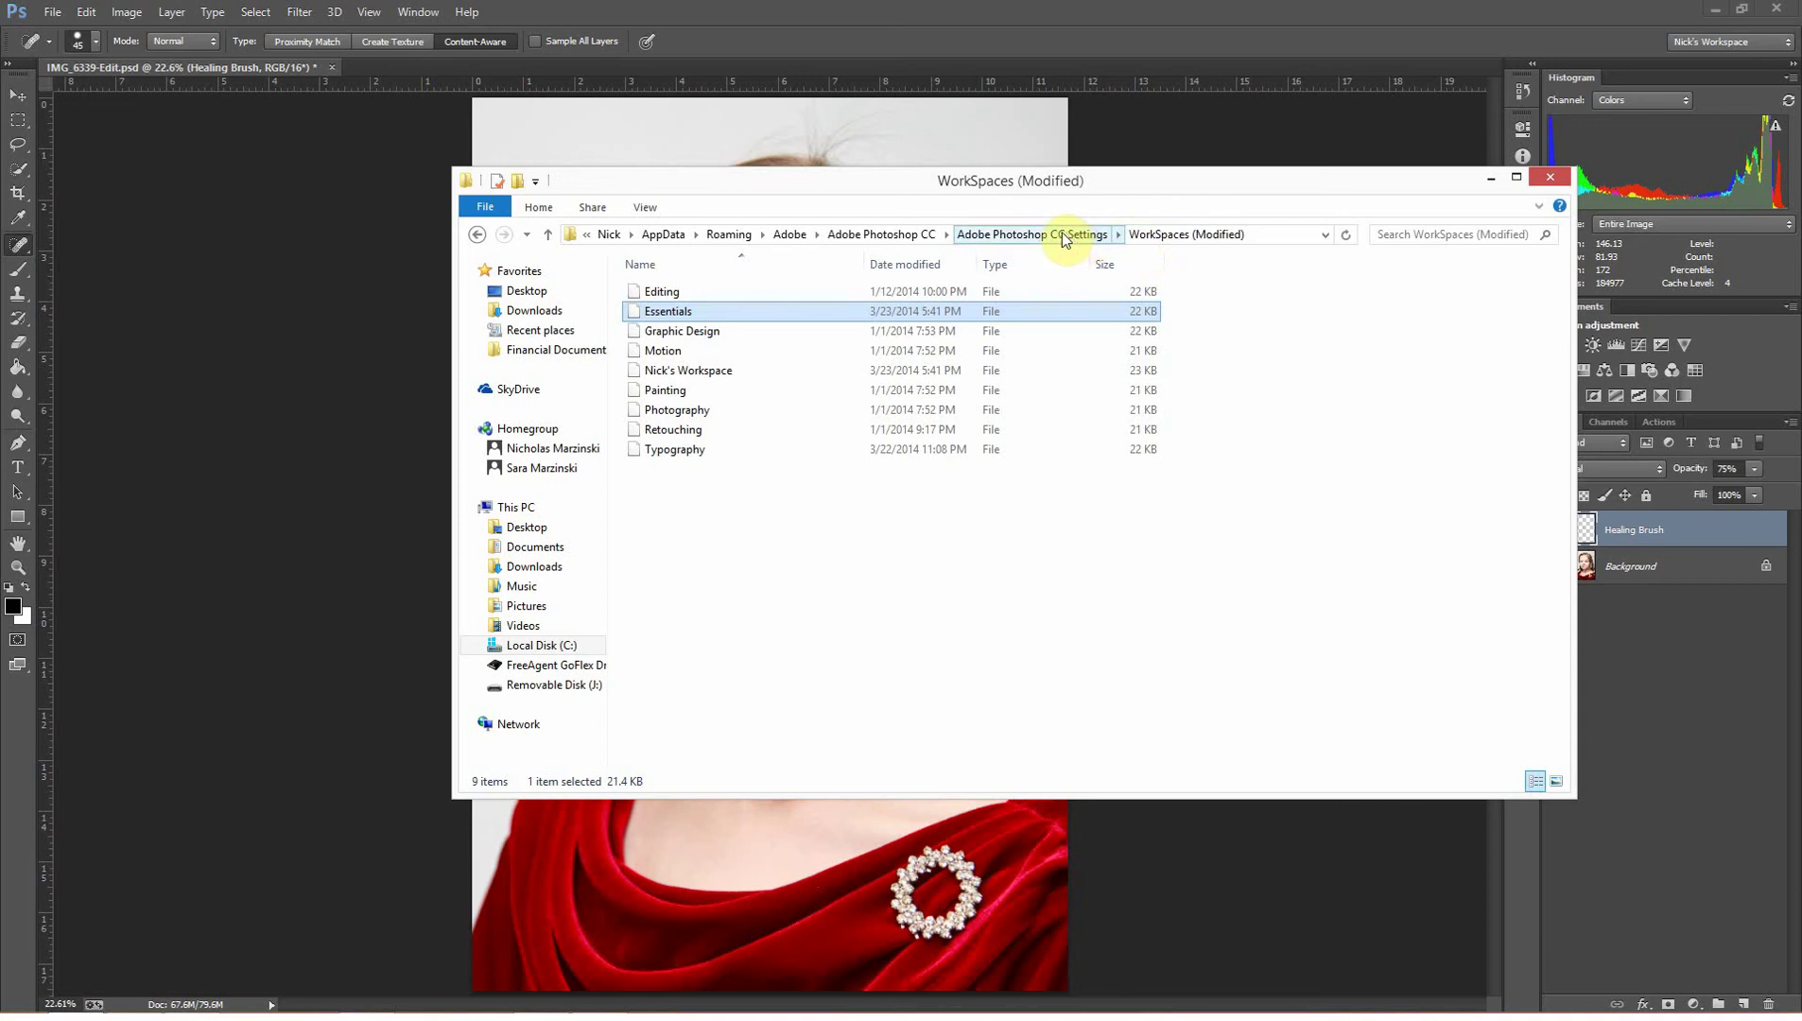
# Close the workspaces folder window and check the Workspace list in Photoshop without changing it
pyautogui.click(1491, 176)
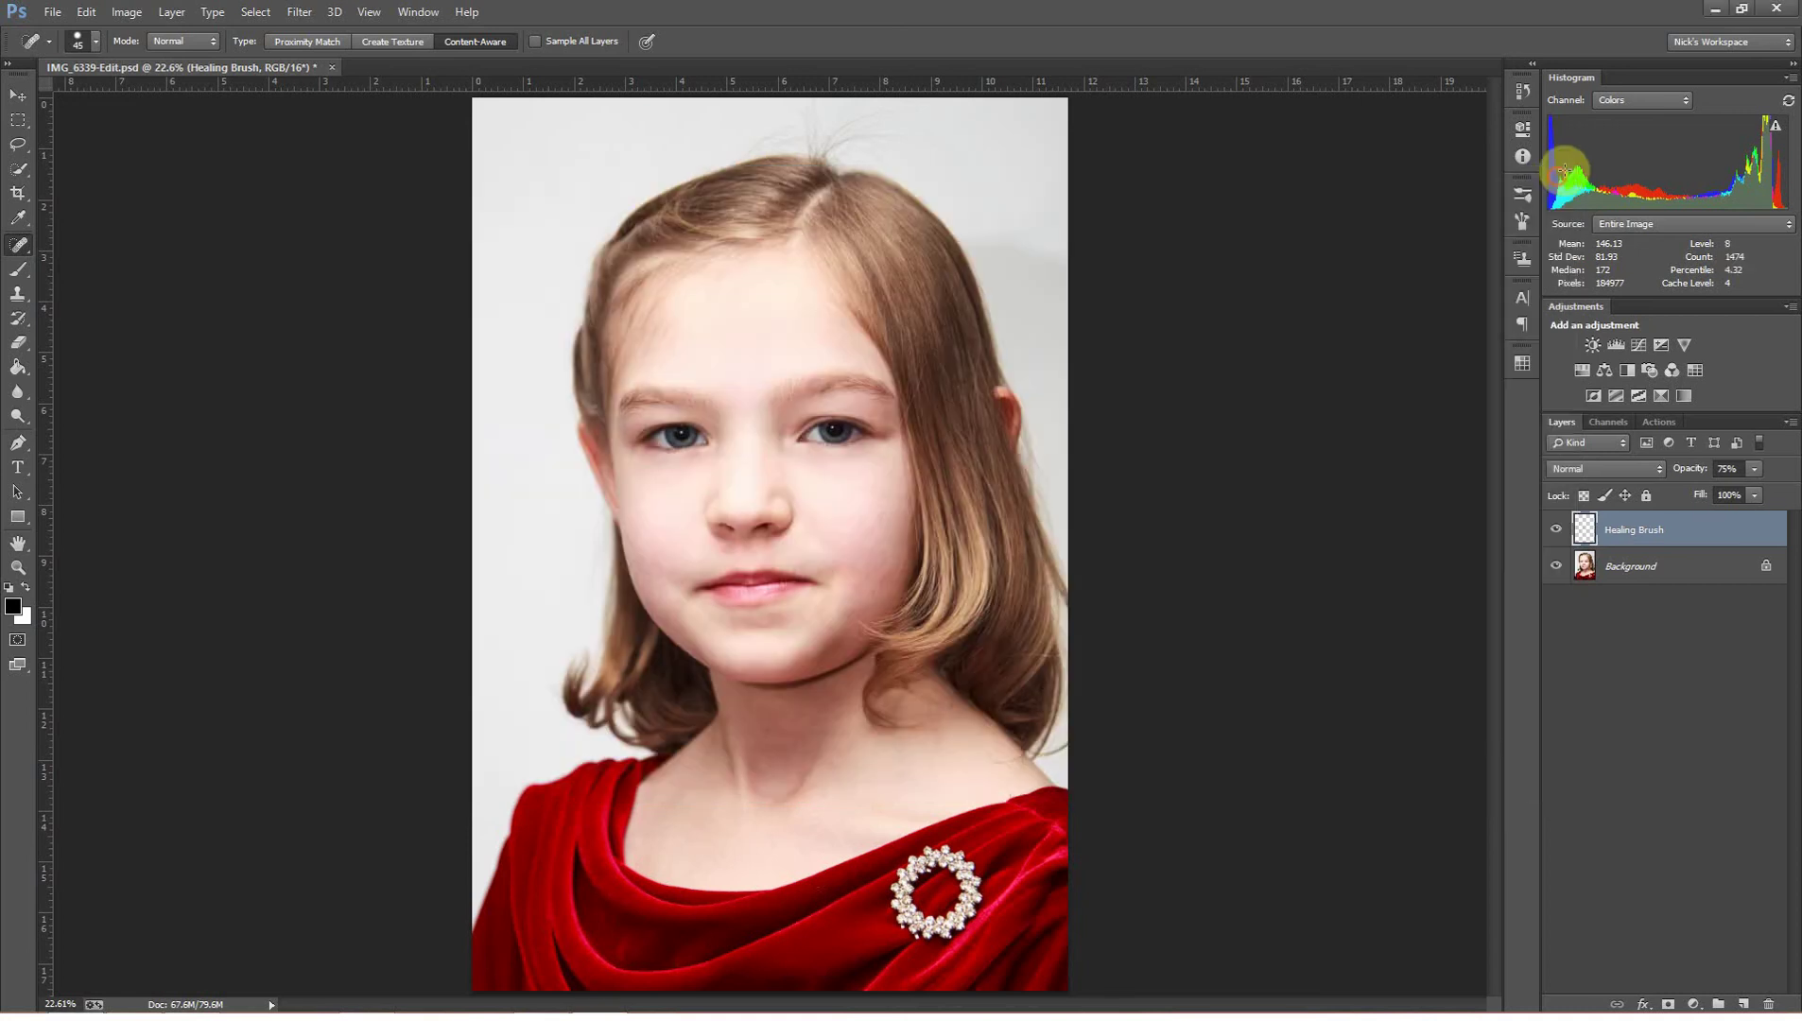
pyautogui.click(1713, 40)
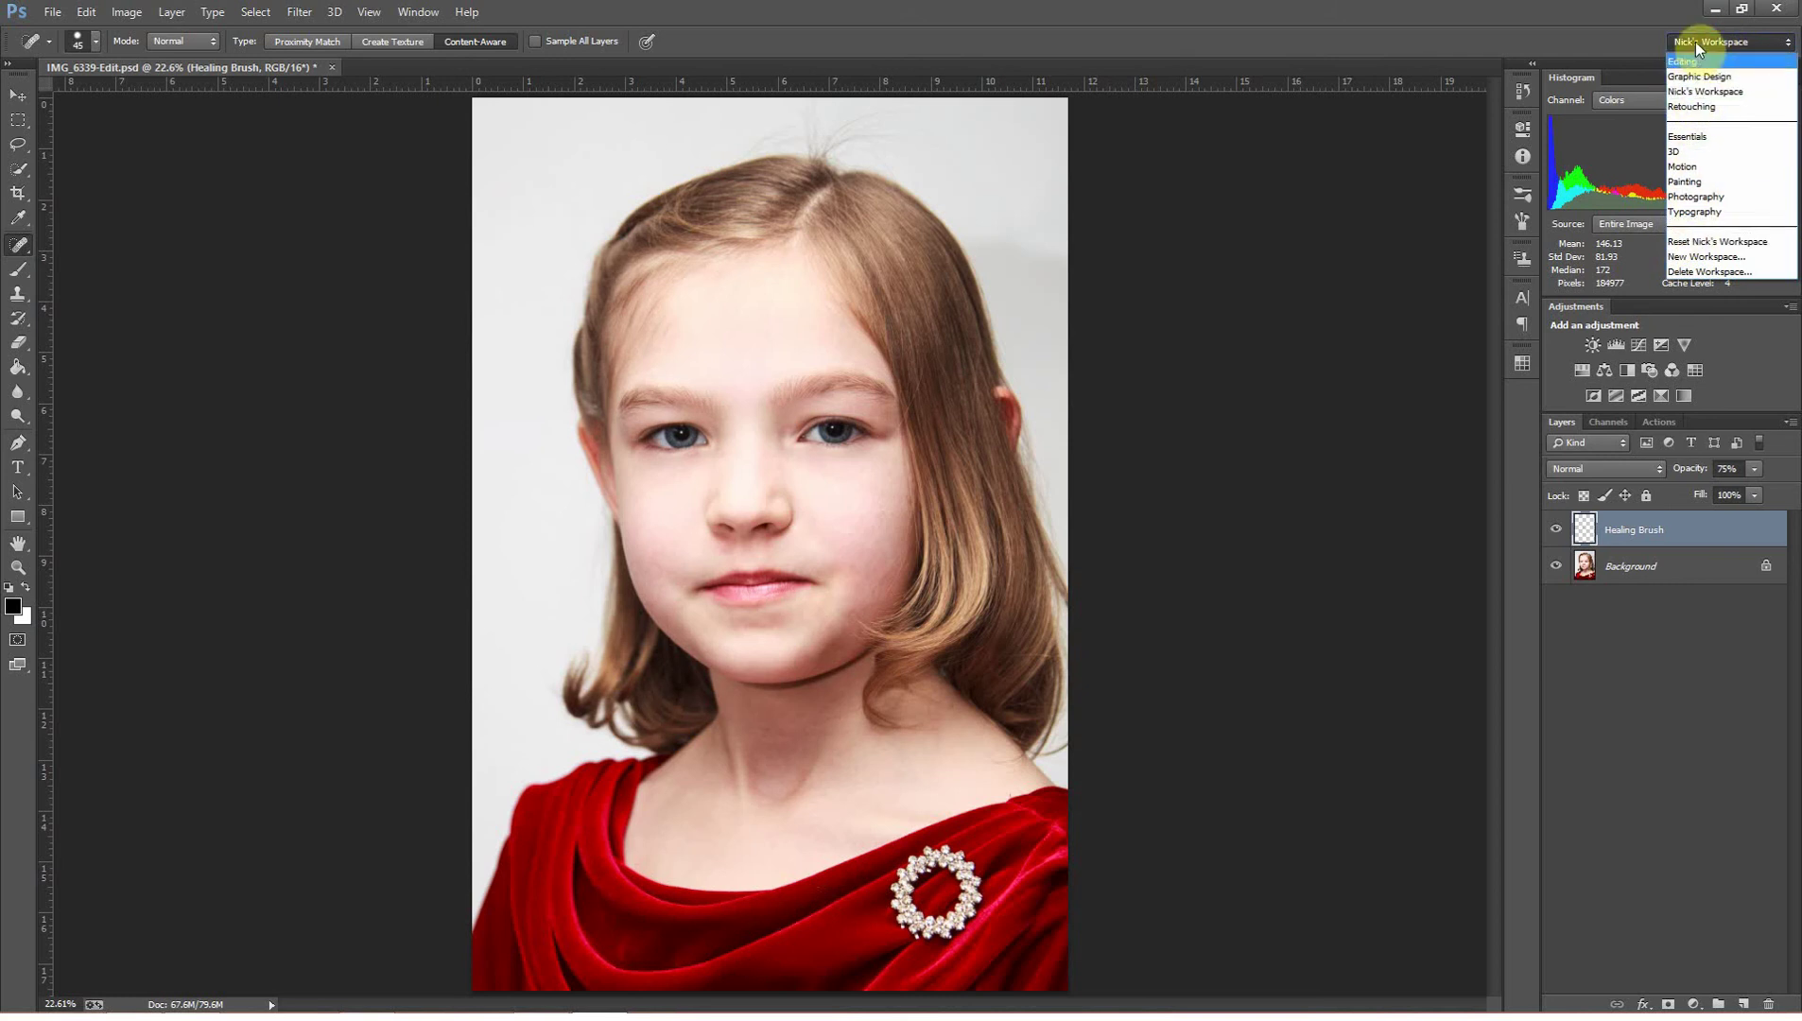
pyautogui.click(1695, 43)
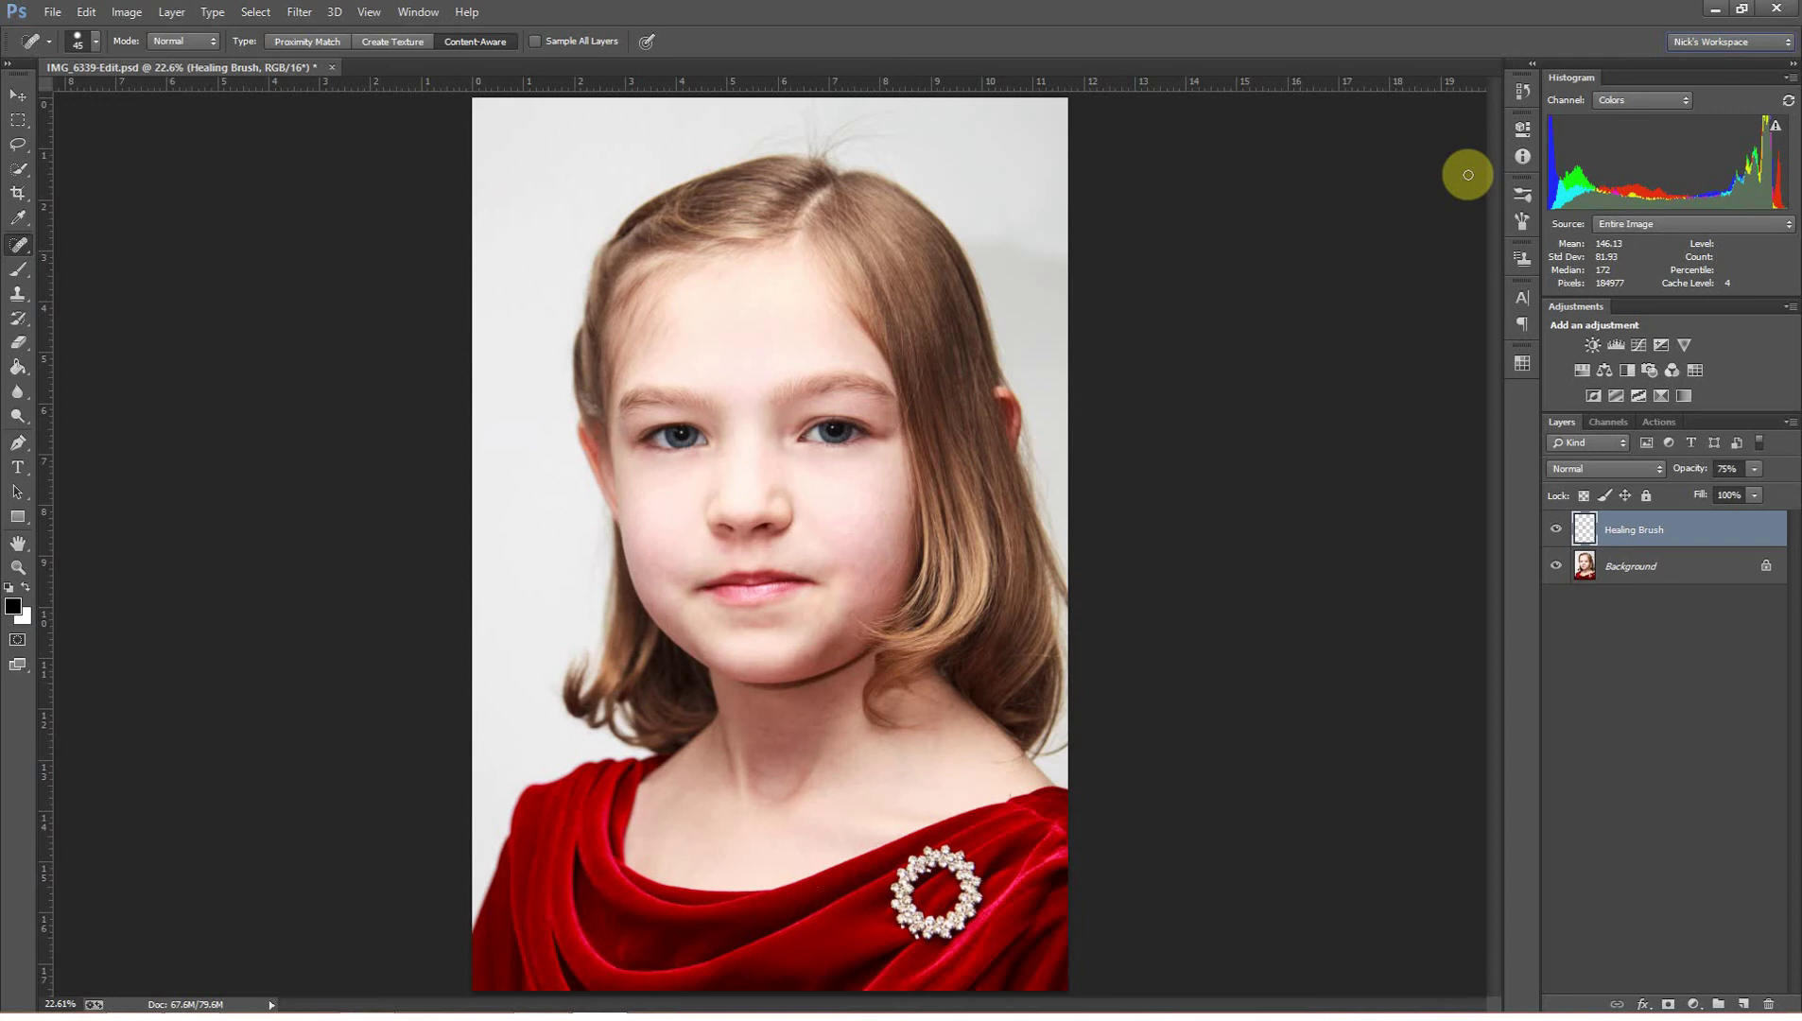
# Switch to Lightroom's Library showing IMG_6339-Edit.psd with Alt+Tab
pyautogui.hotkey('alt', 'Tab')
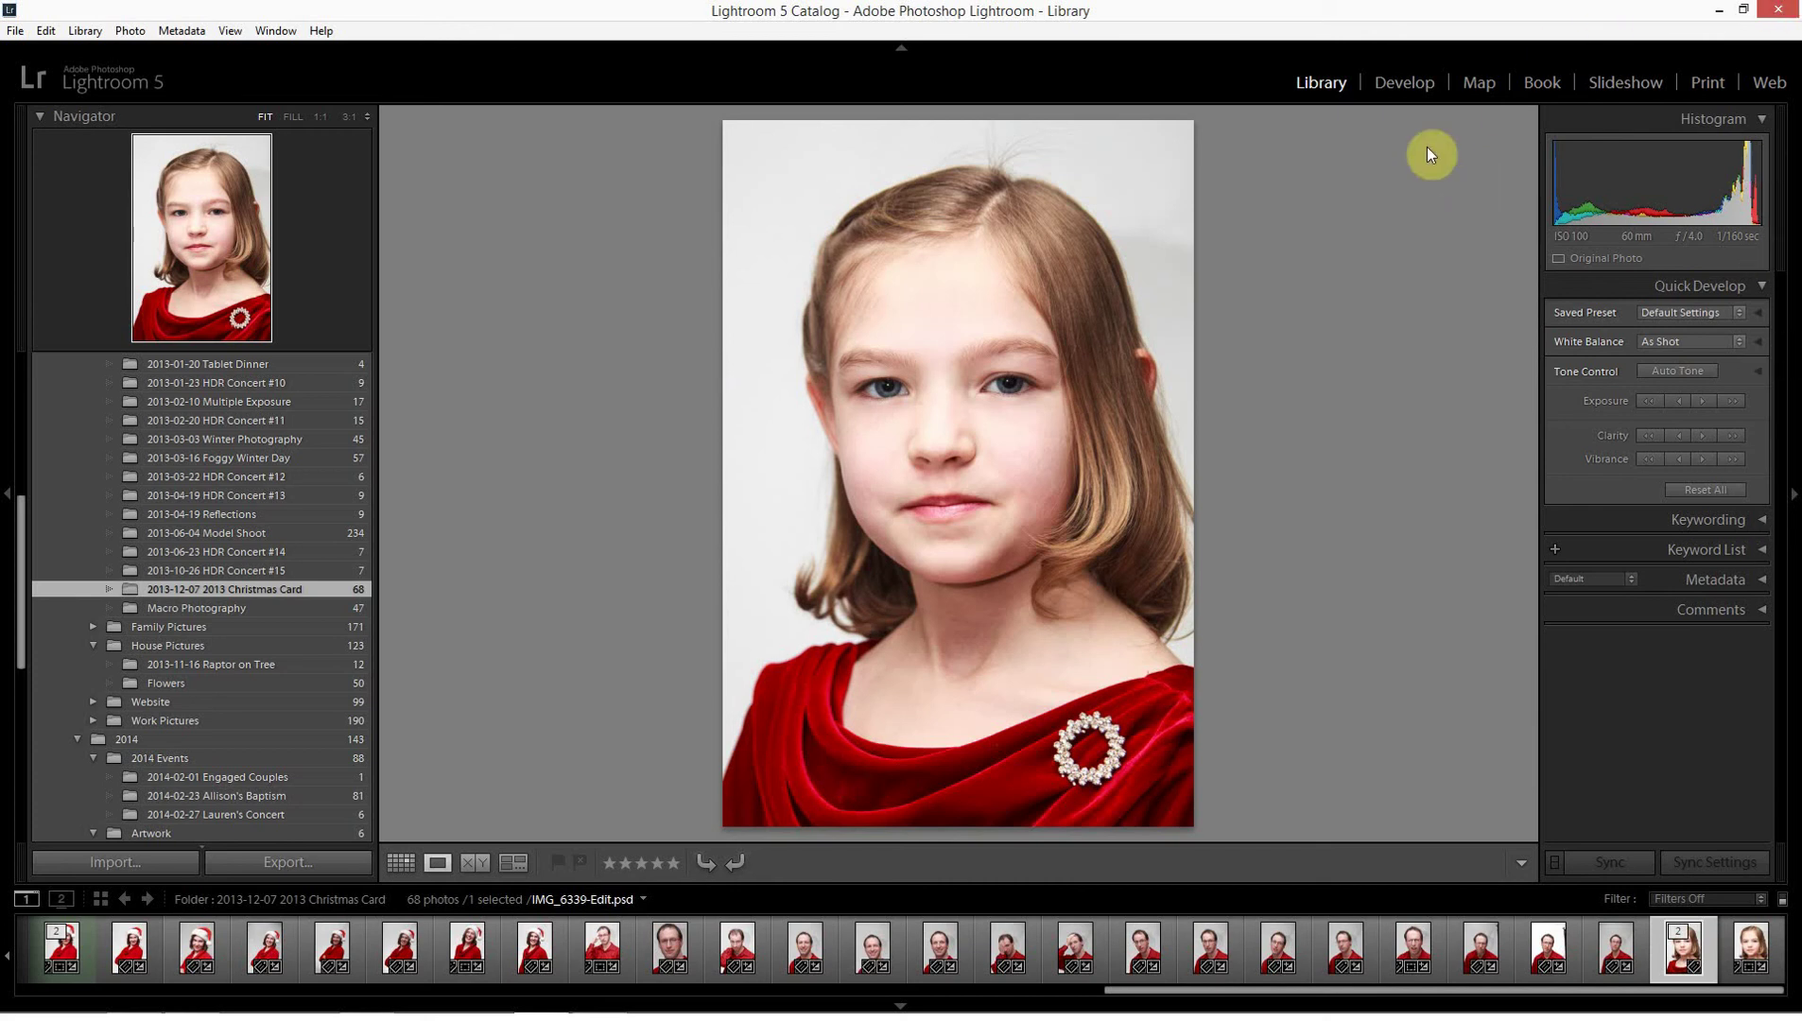
# Open IMG_6339-Edit.psd in Lightroom's Develop module
pyautogui.click(1405, 83)
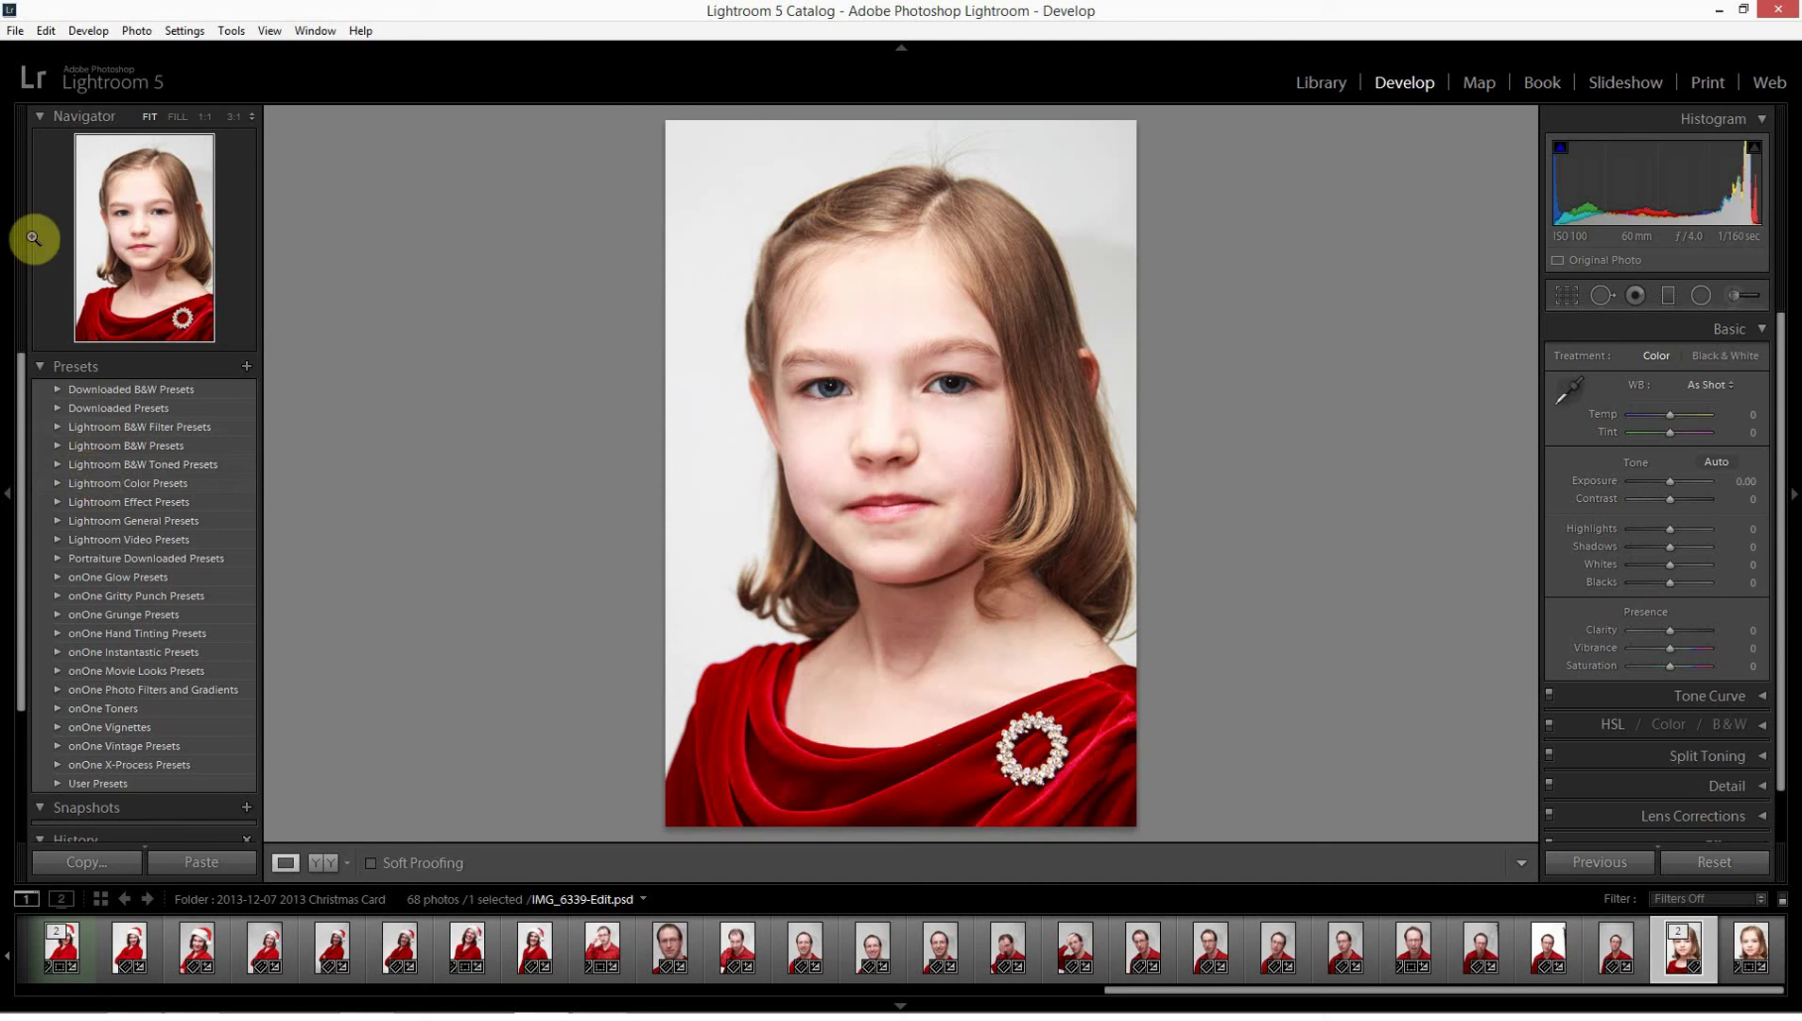
# Open Edit > Catalog Settings to view the Lightroom 5 Catalog.lrcat location
pyautogui.click(15, 31)
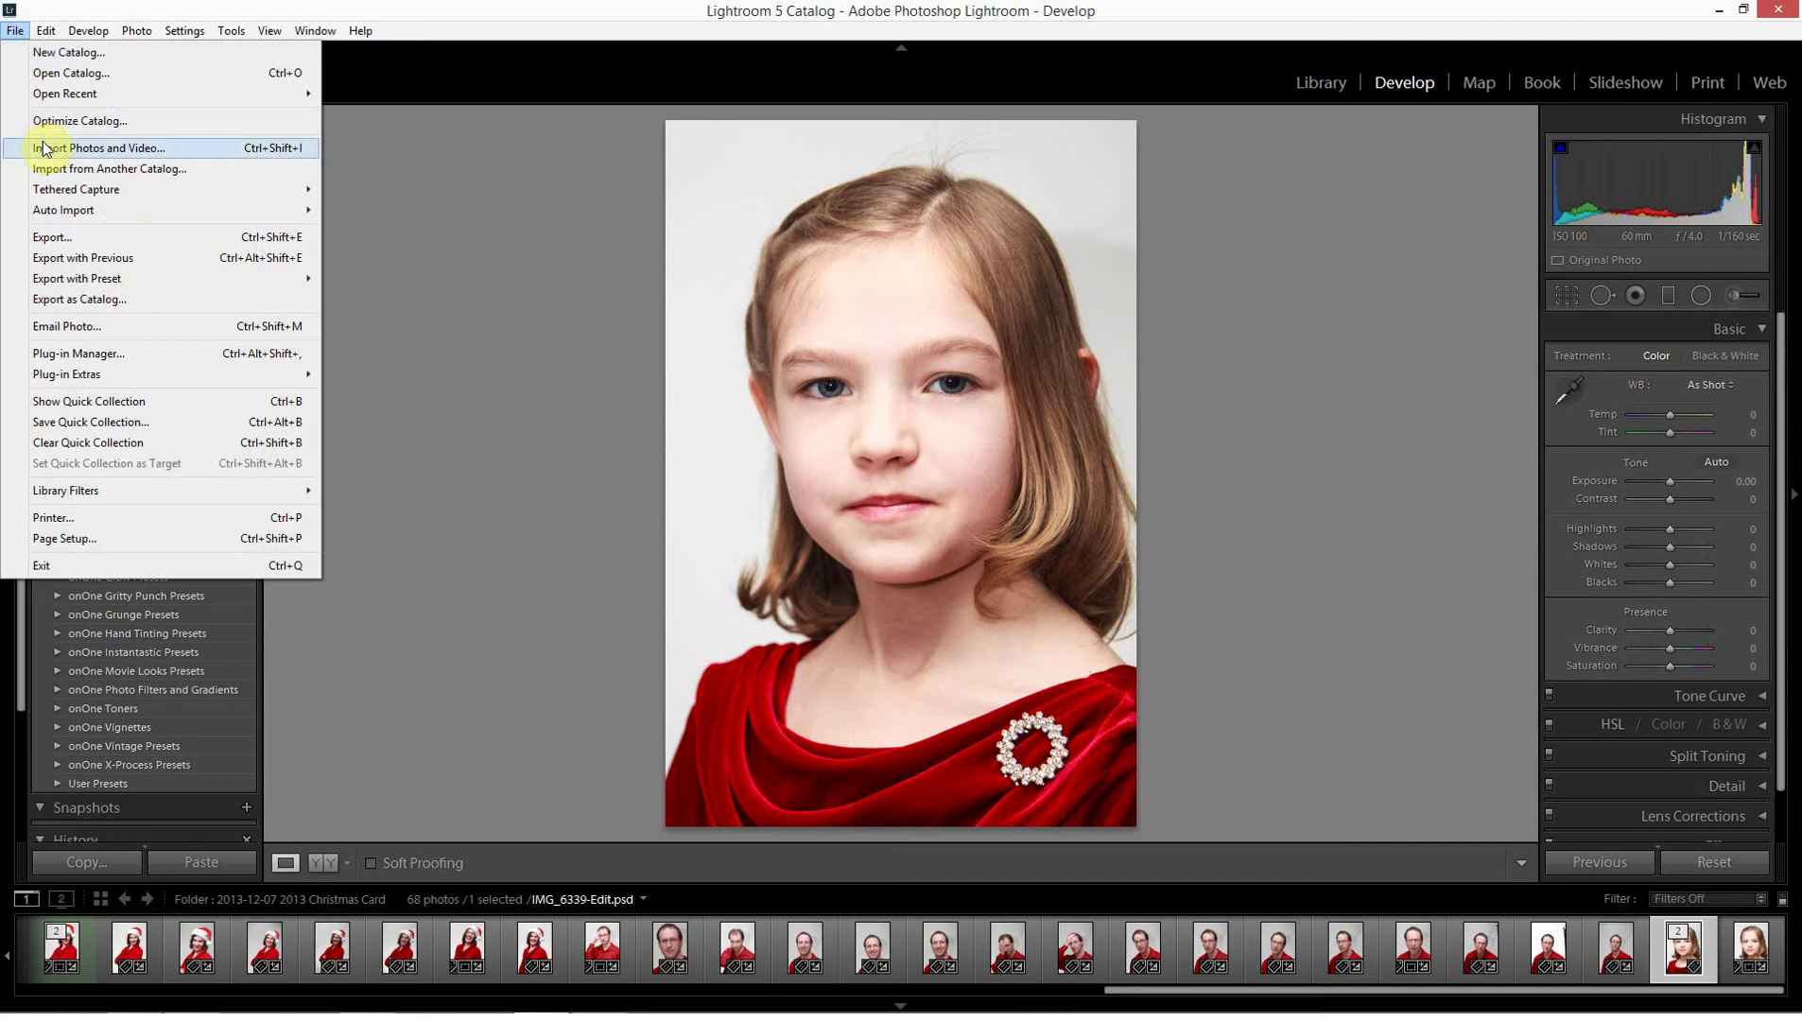
pyautogui.moveTo(35, 29)
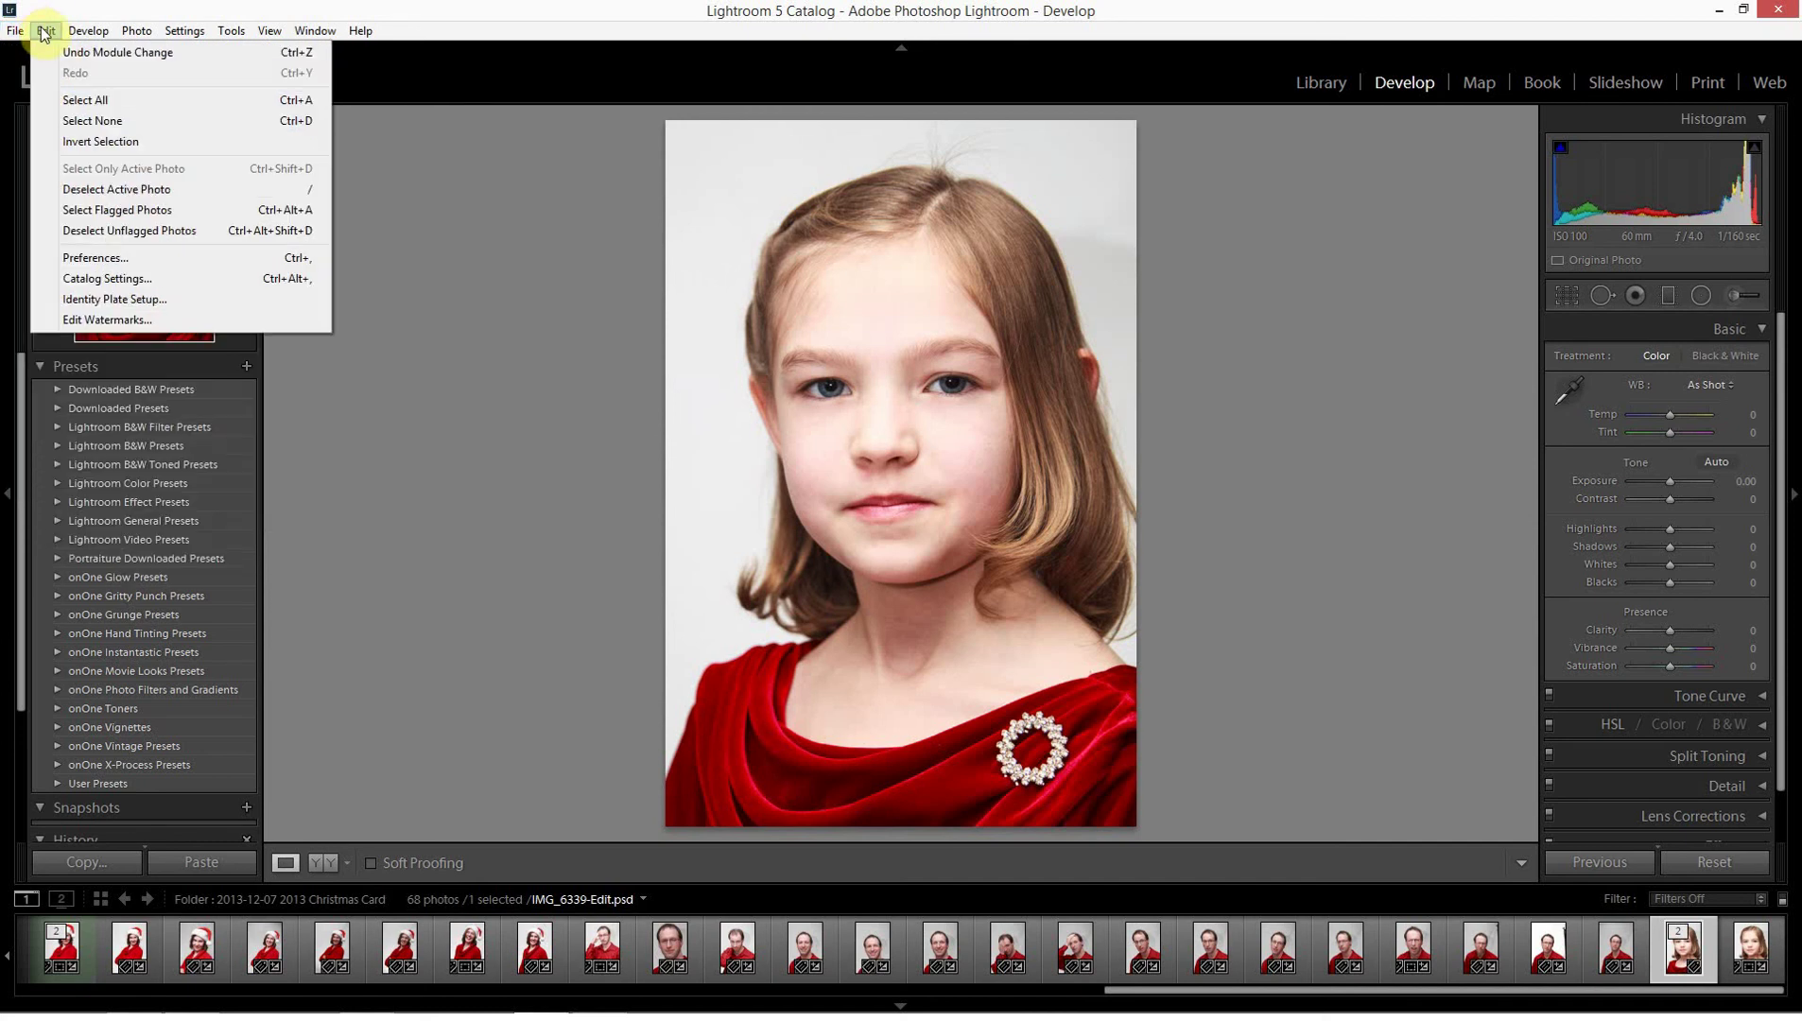
pyautogui.click(95, 281)
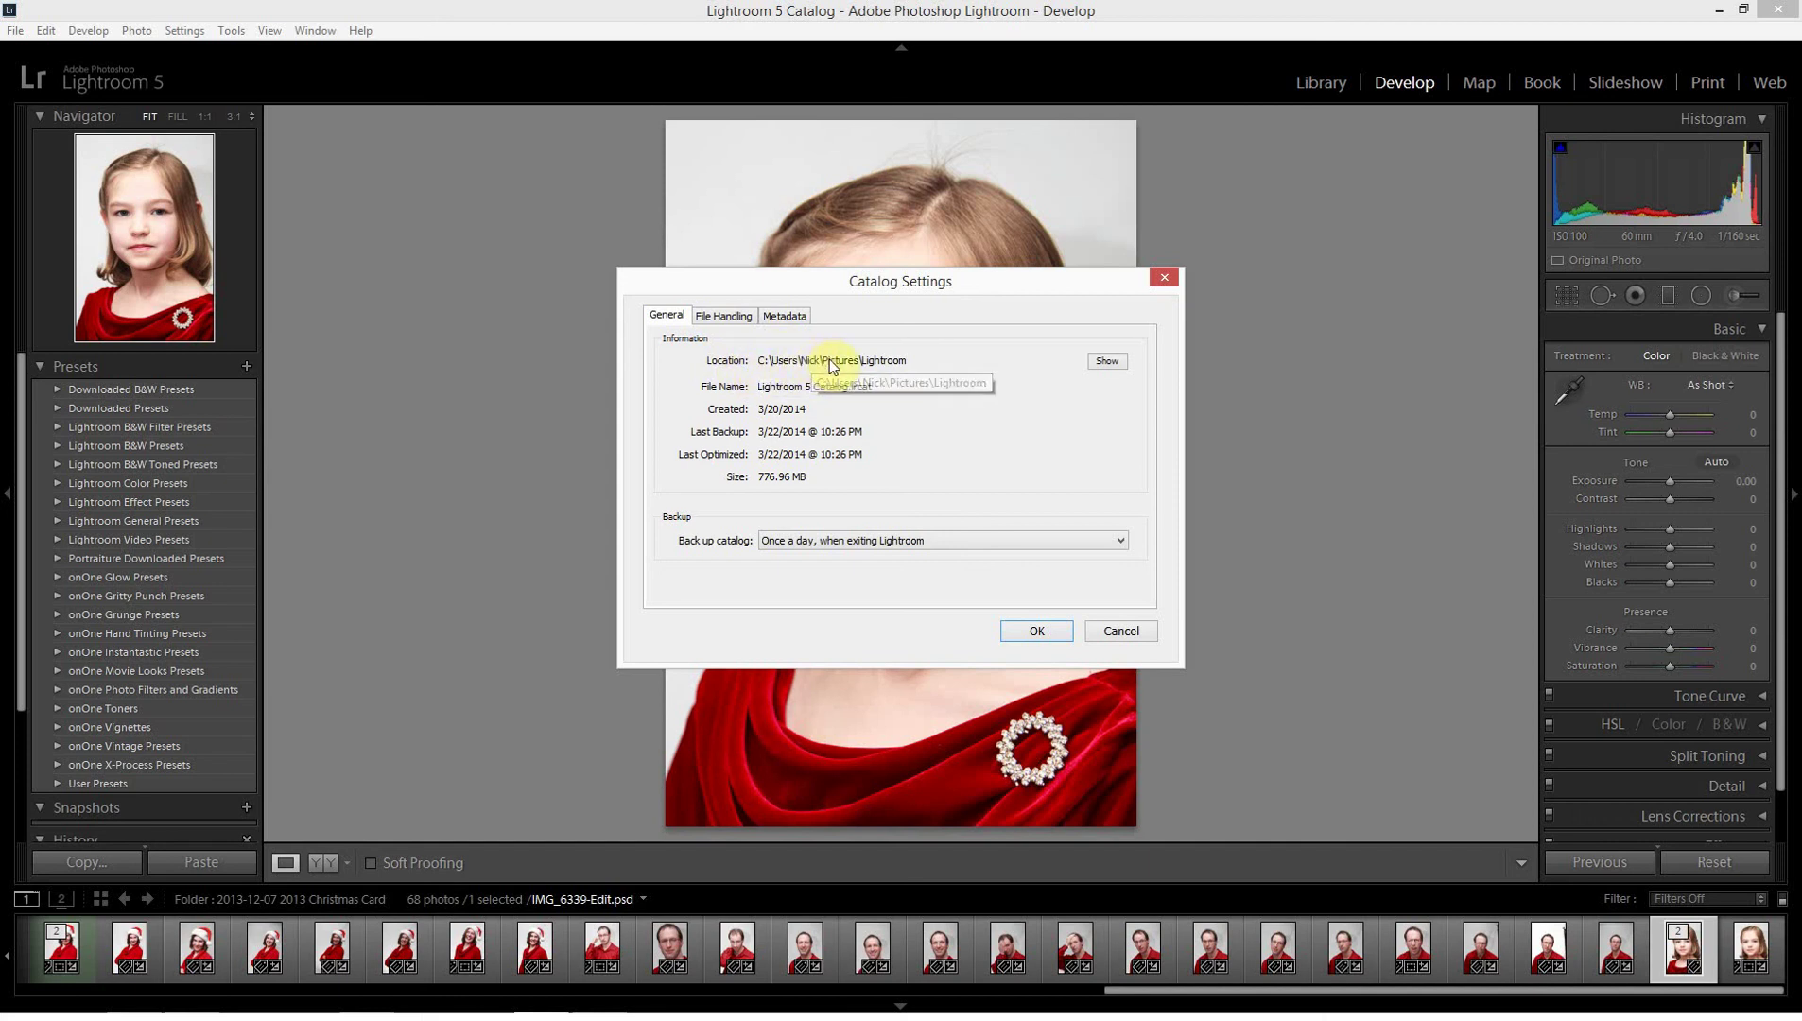
# Reveal the catalog location in Explorer and open the Pictures\Lightroom folder
pyautogui.click(1104, 362)
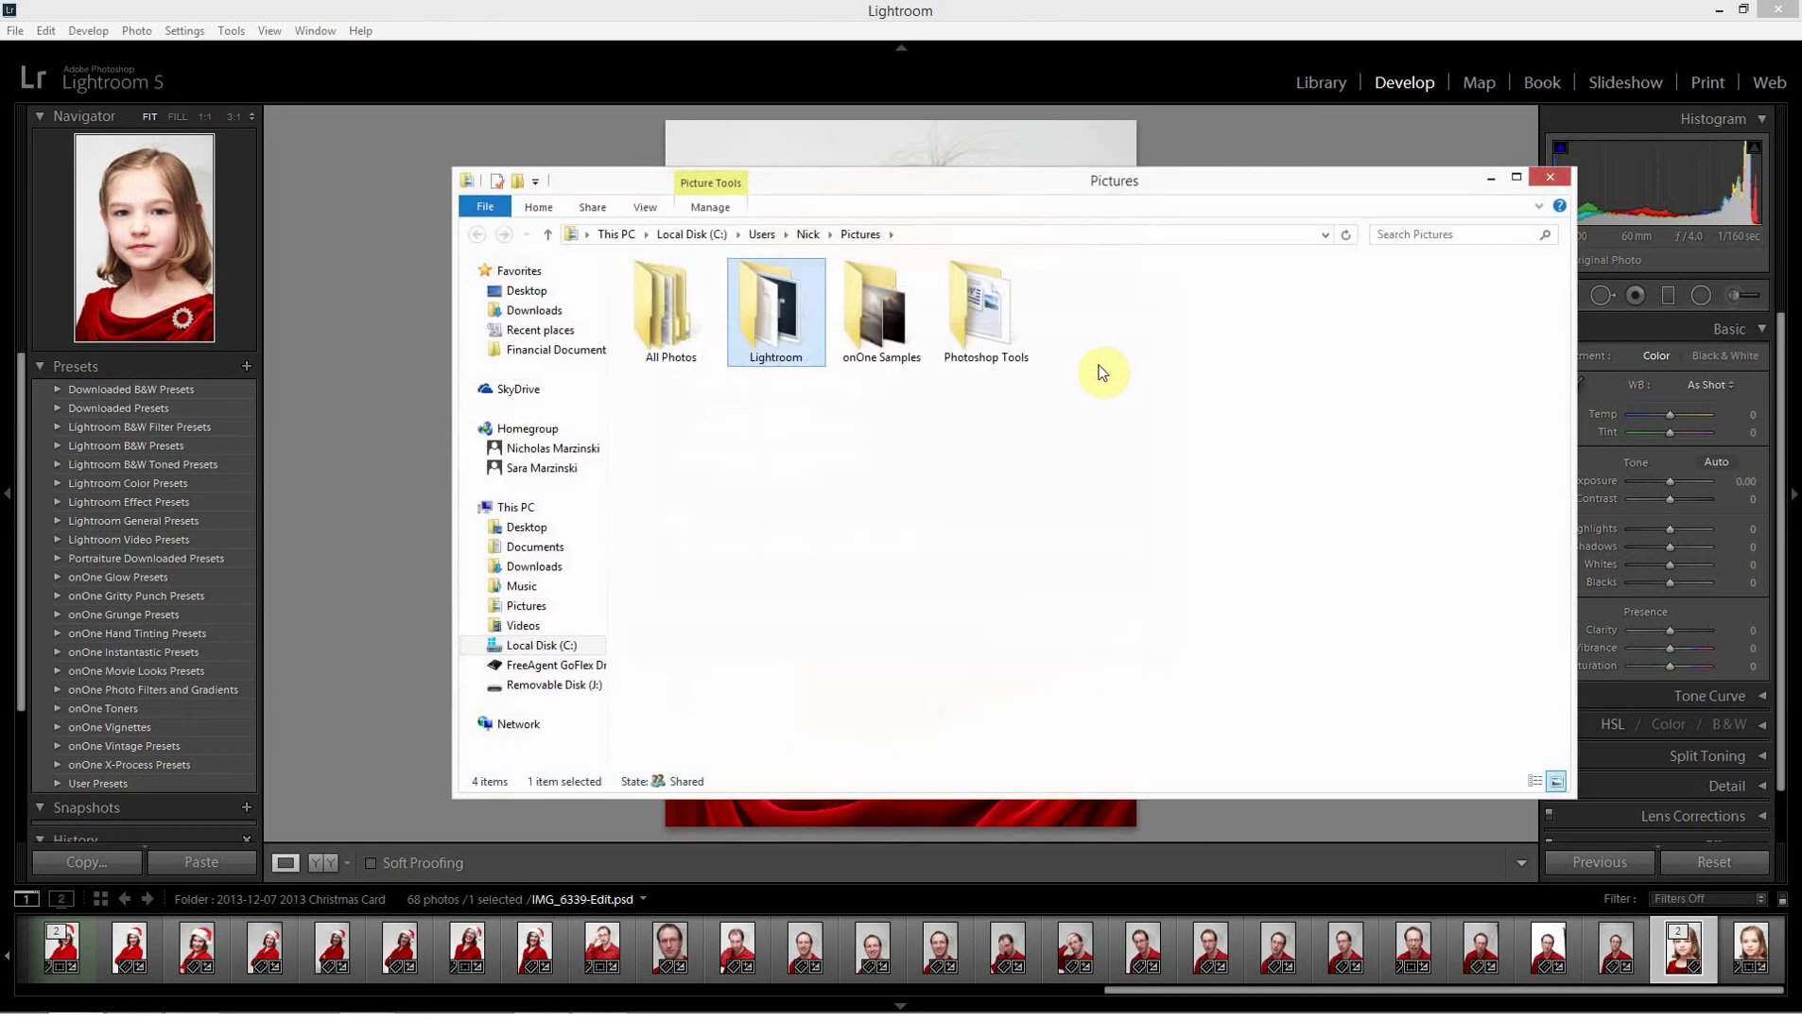
pyautogui.doubleClick(781, 323)
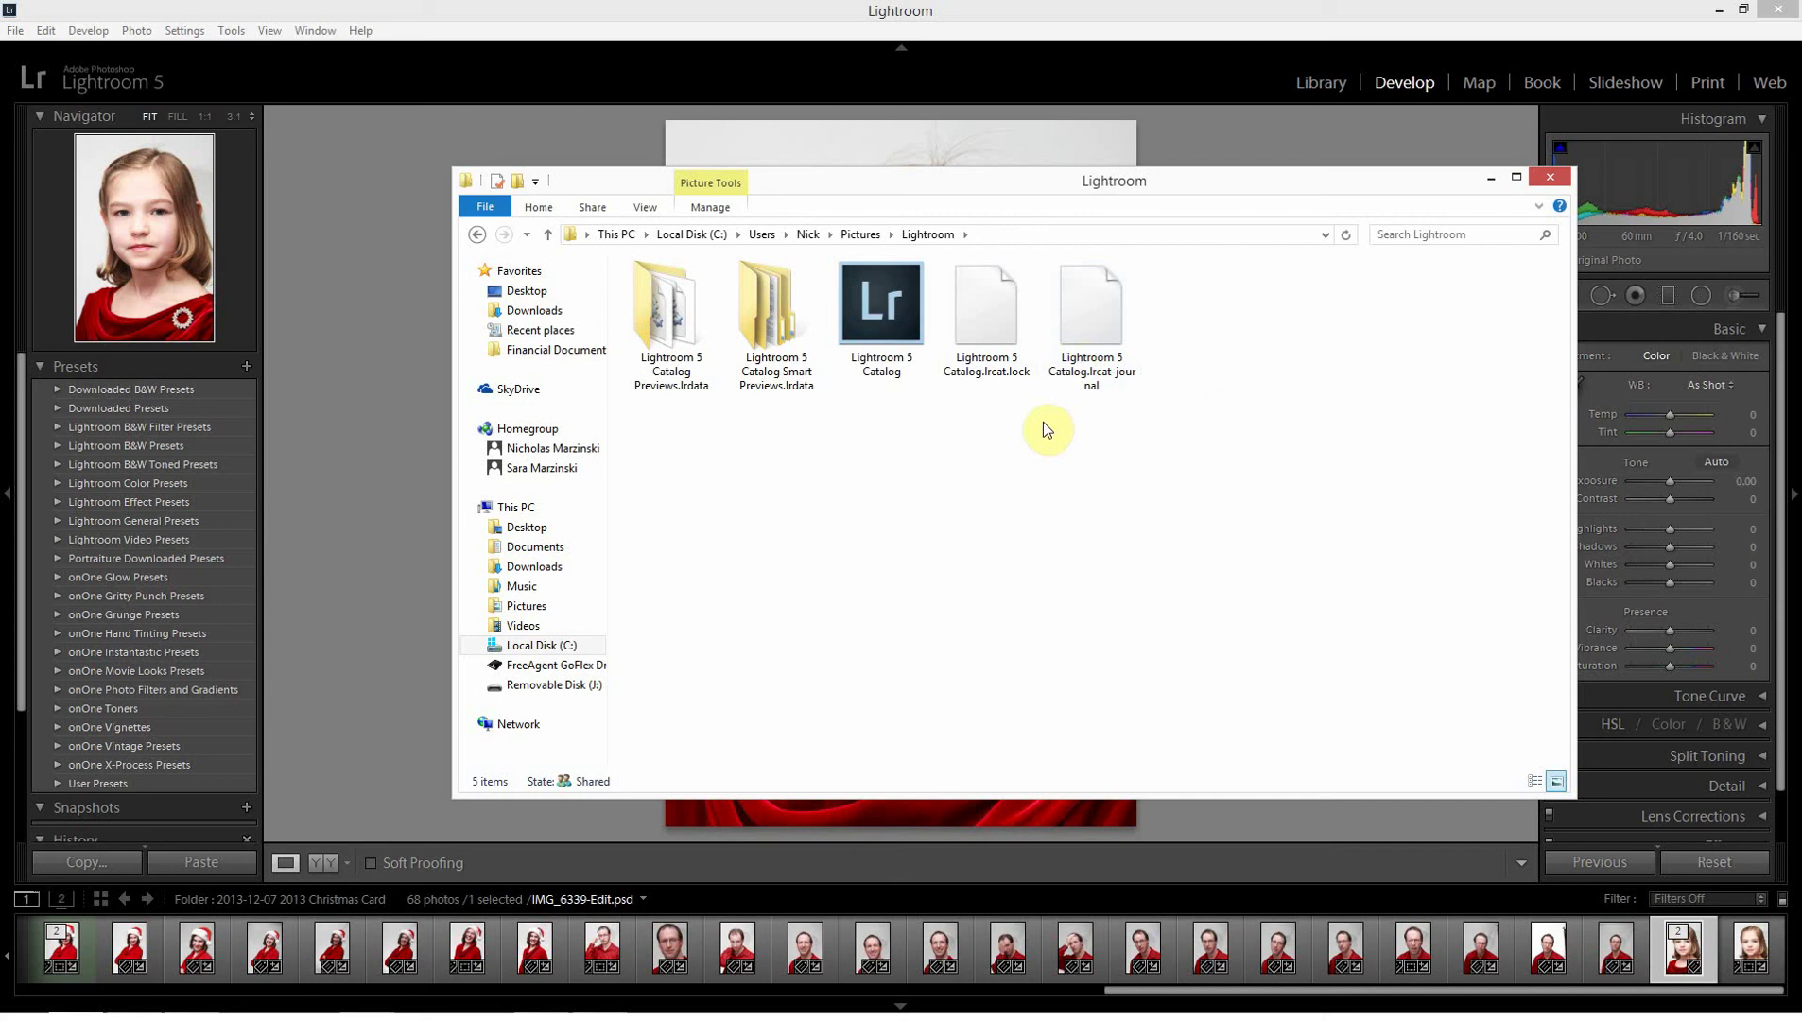
pyautogui.click(888, 371)
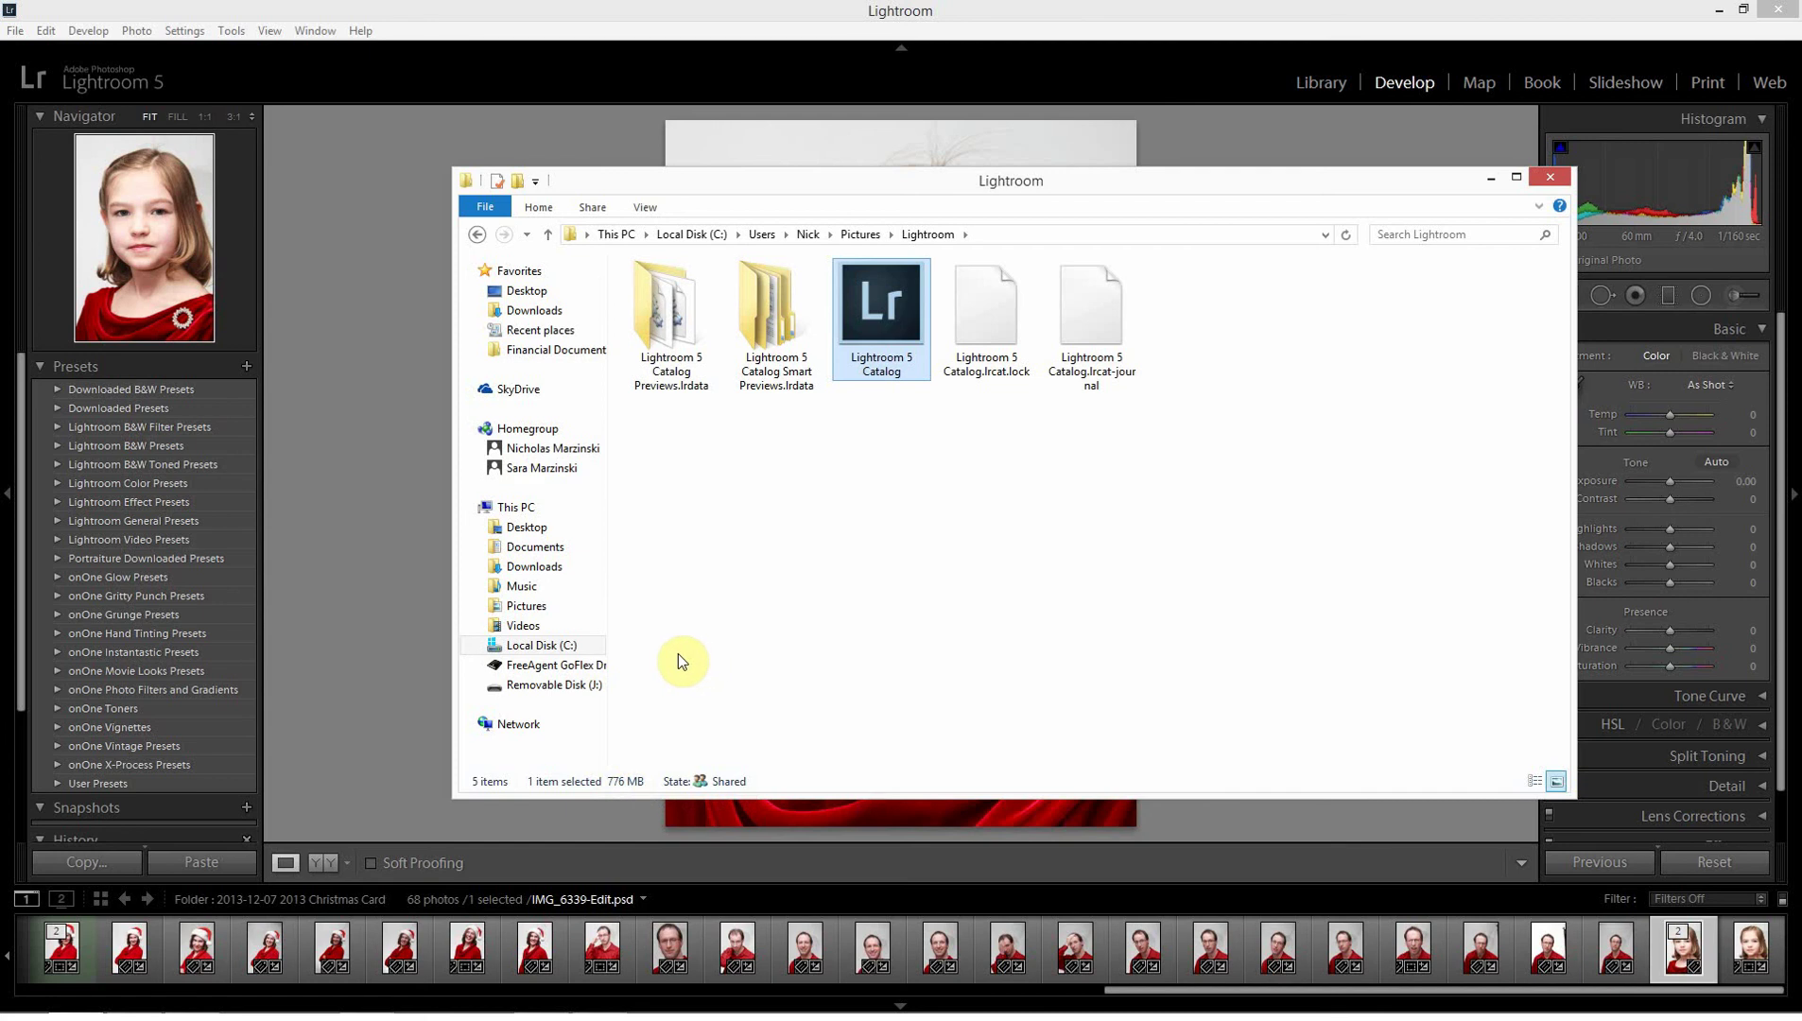
pyautogui.click(667, 349)
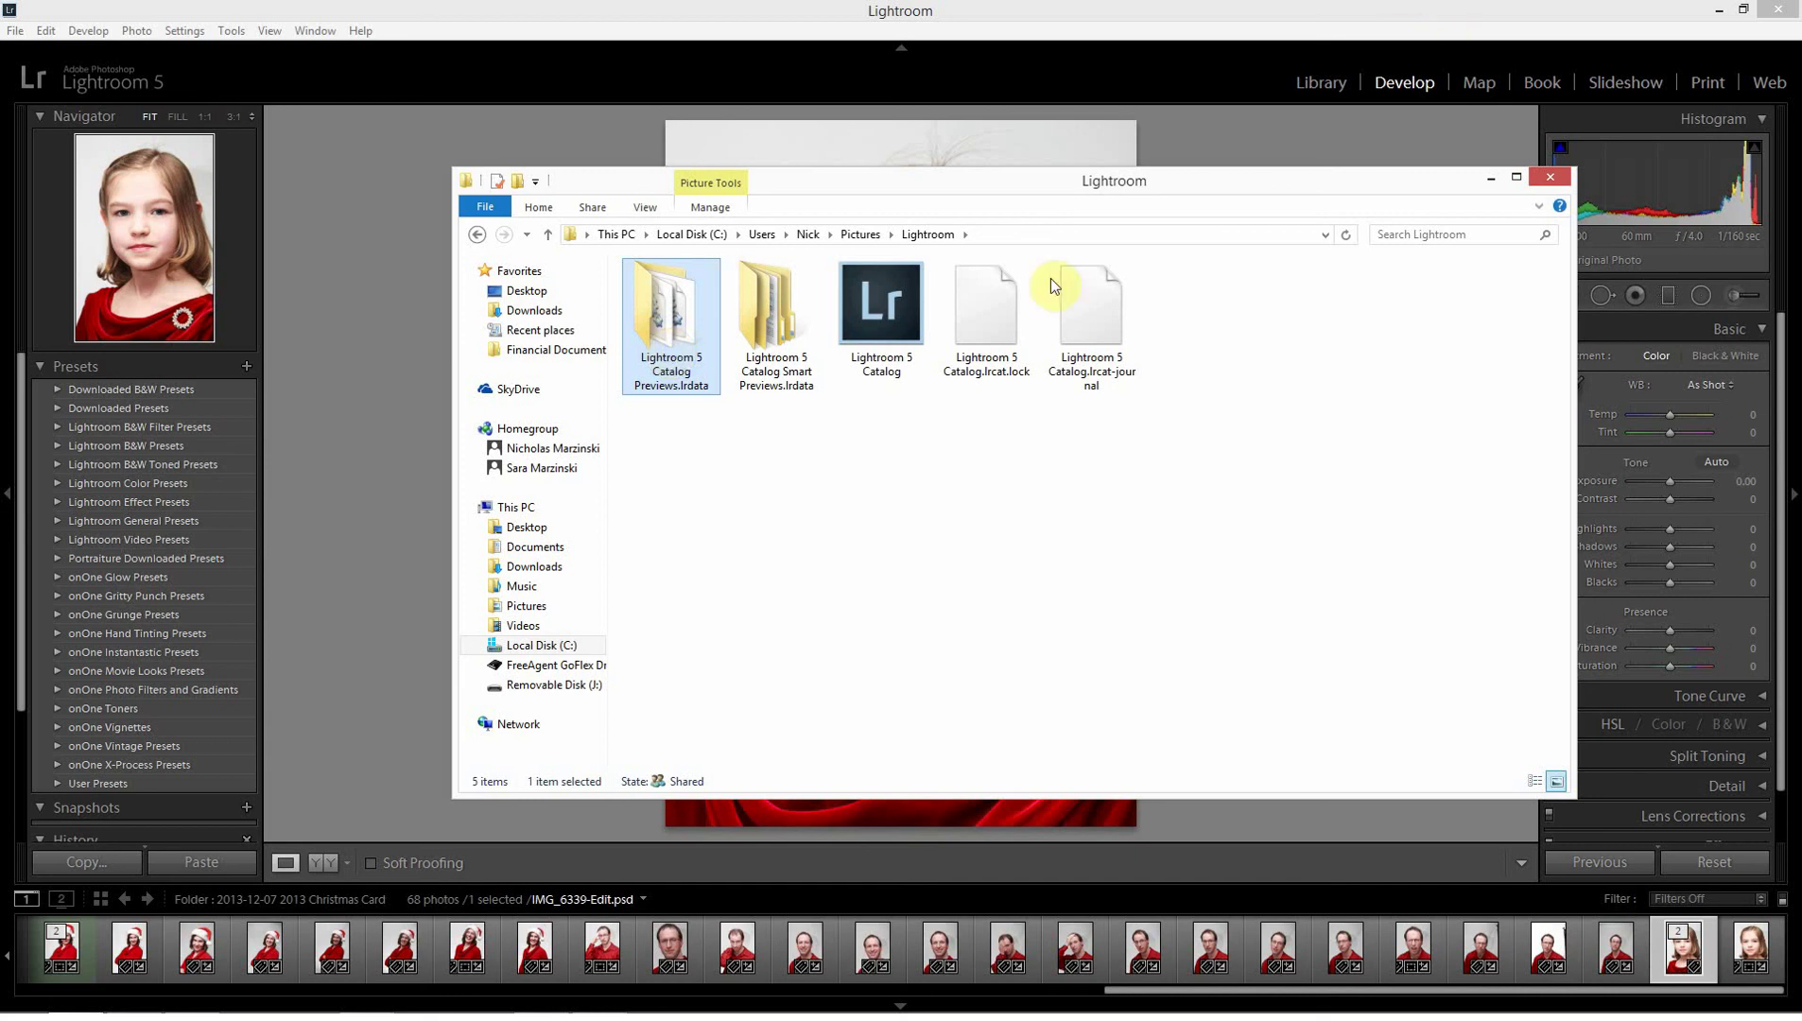
pyautogui.moveTo(754, 301)
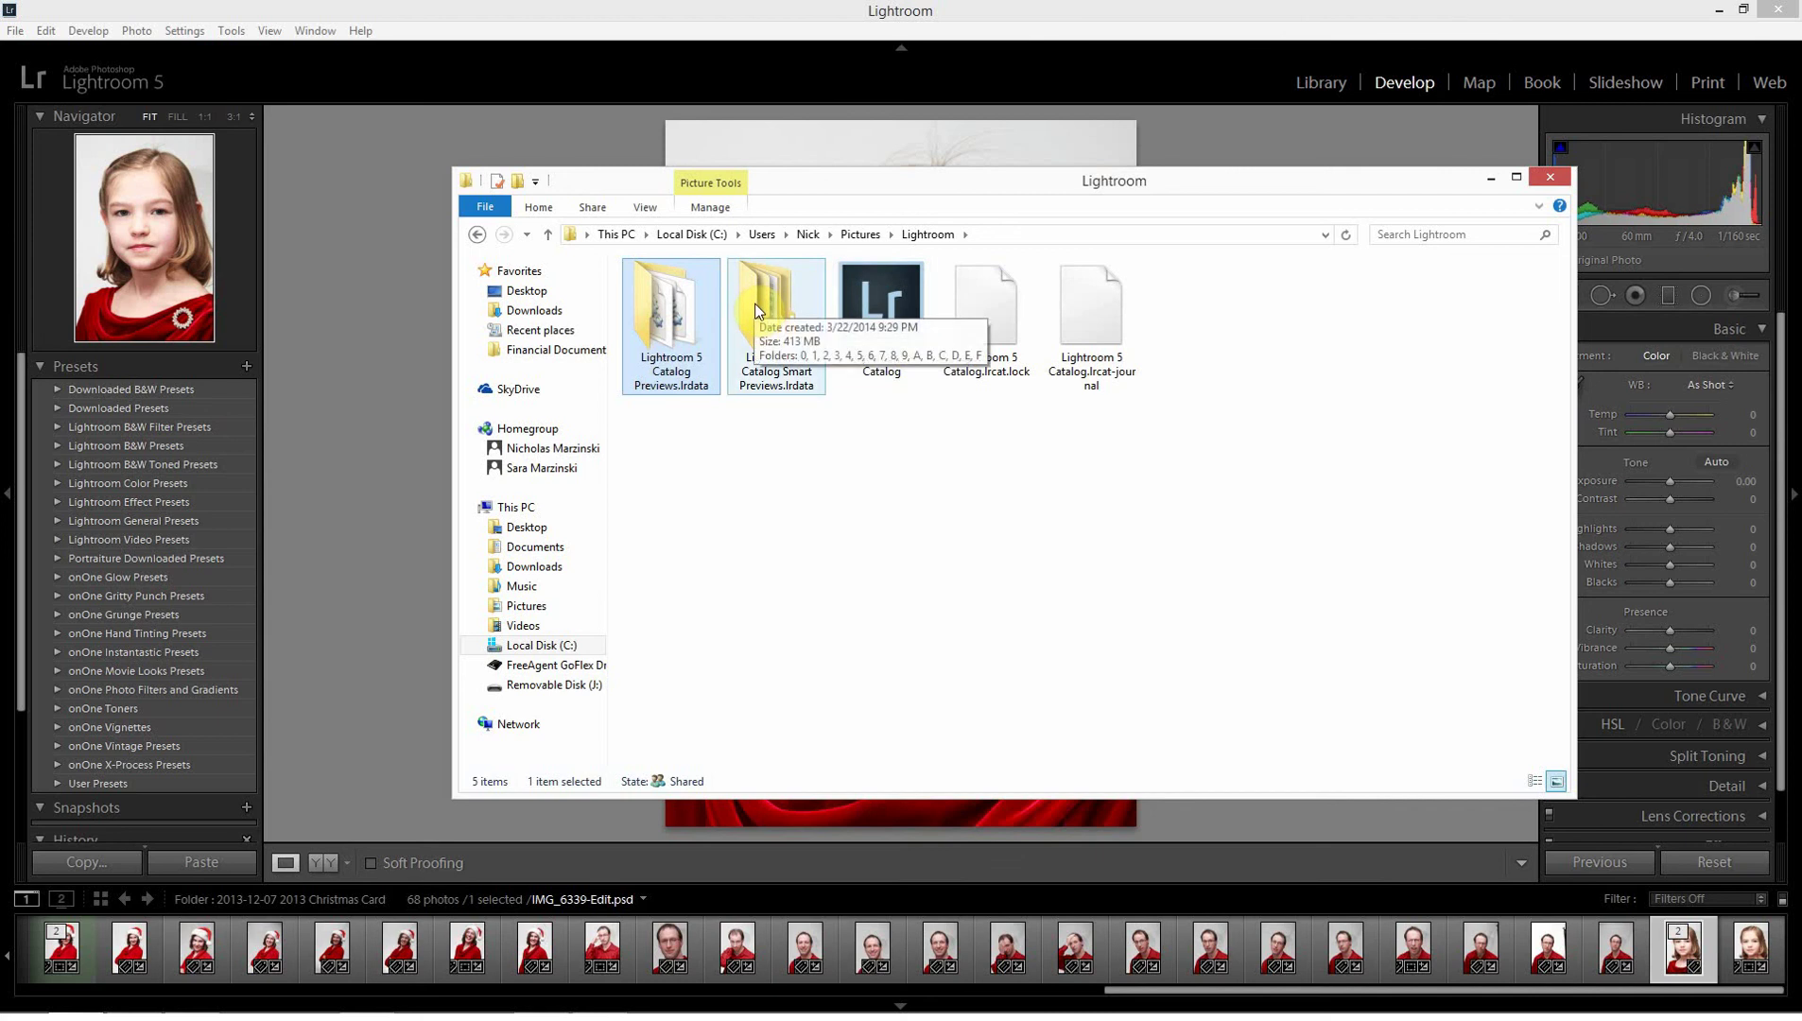
# Select Catalog Smart Previews.lrdata, Catalog Previews.lrdata and Lightroom 5 Catalog together
pyautogui.click(762, 310)
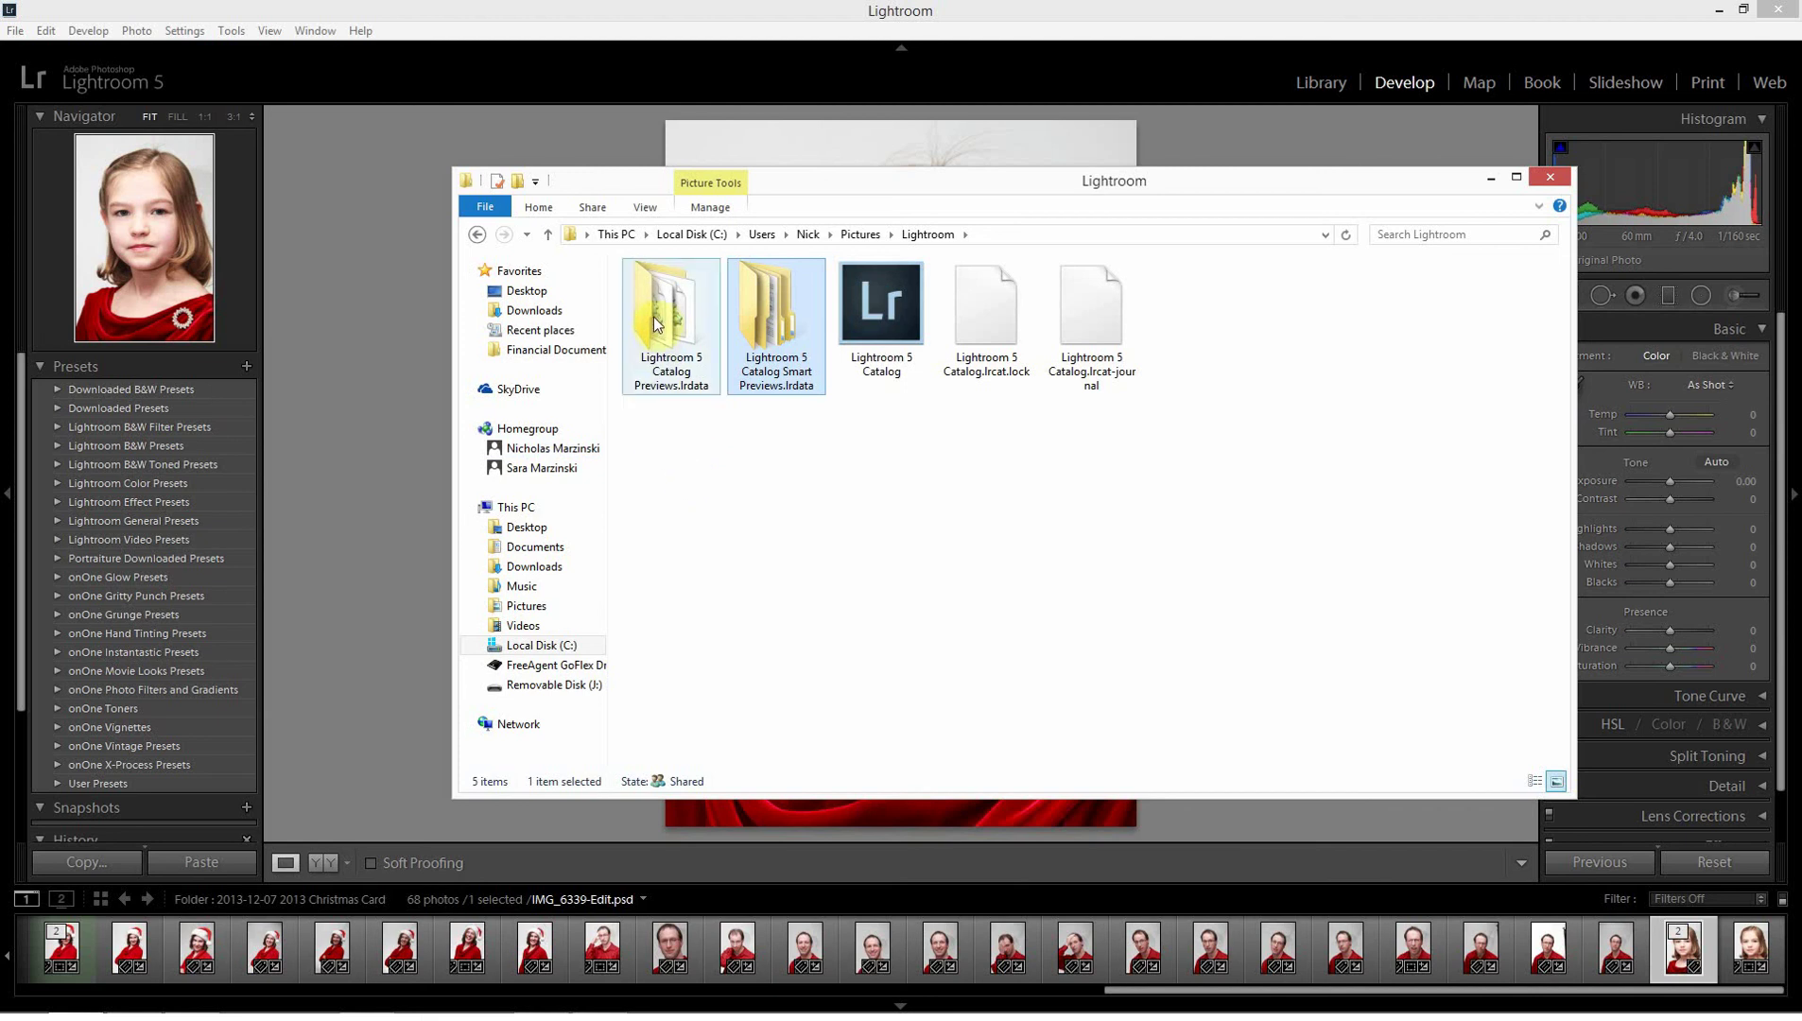
pyautogui.moveTo(661, 323)
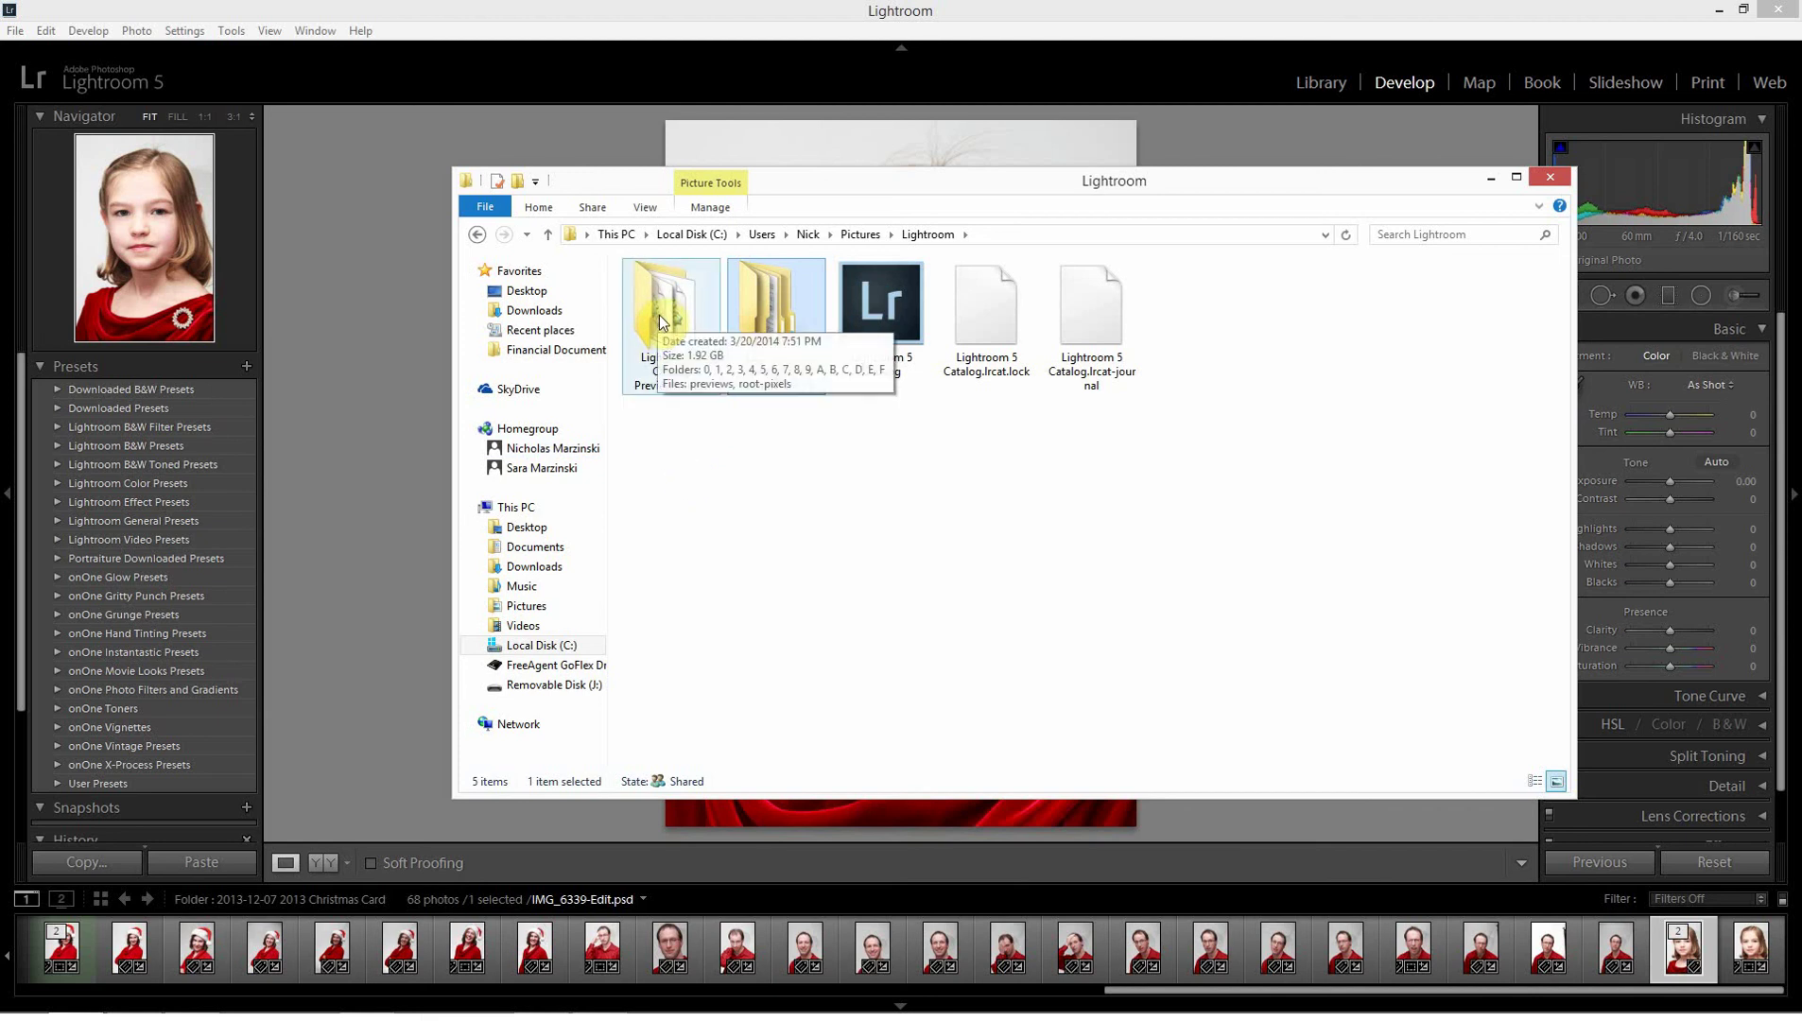
pyautogui.keyDown('shift'); pyautogui.click(885, 326); pyautogui.keyUp('shift')
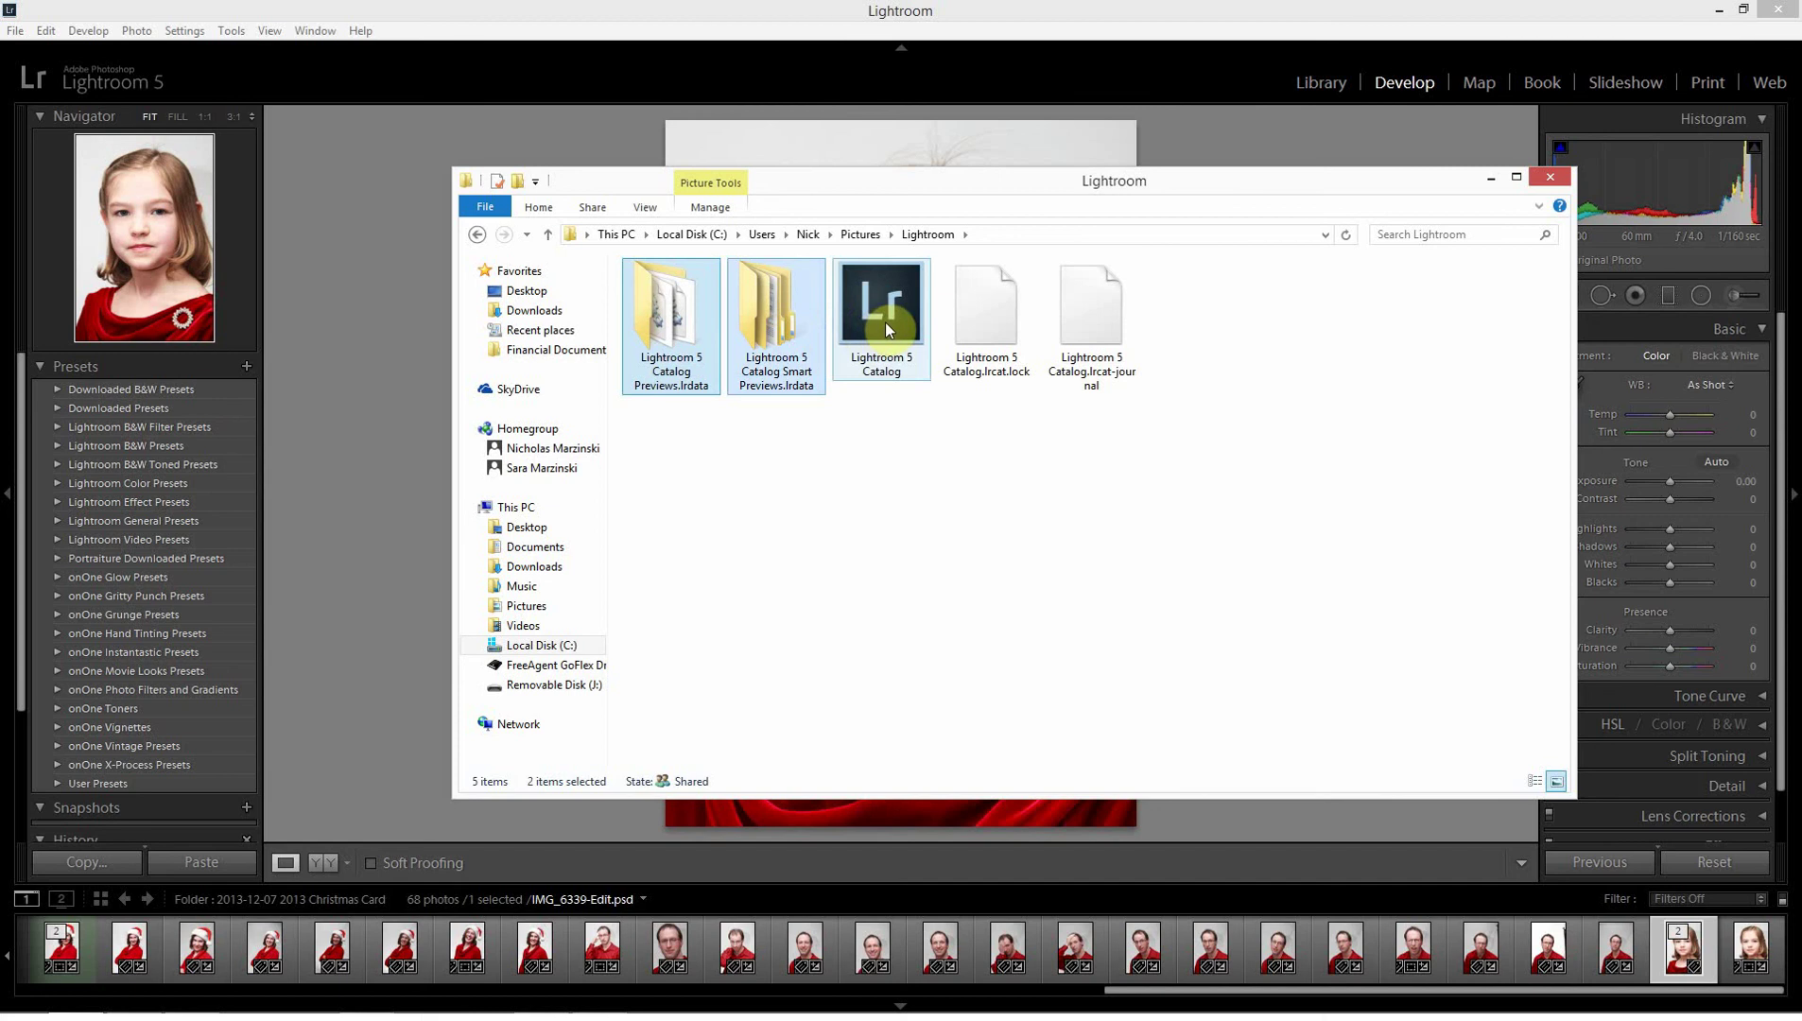
pyautogui.moveTo(878, 317)
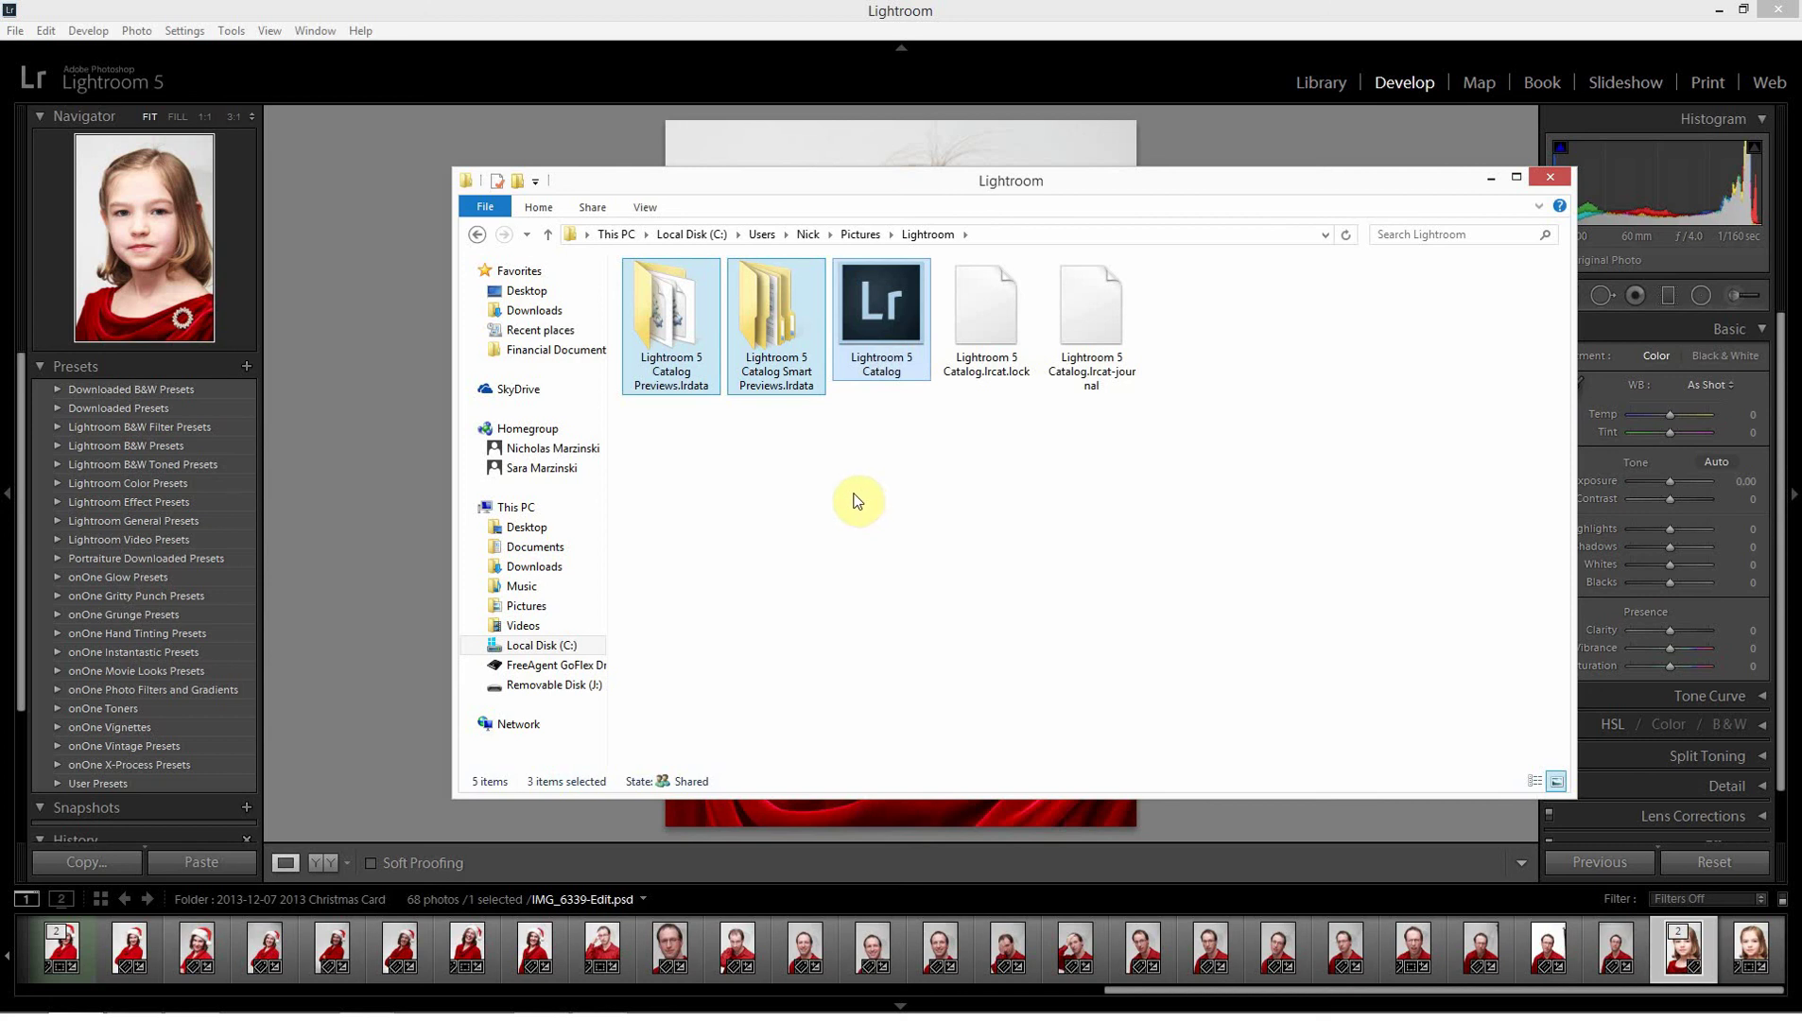
# Close the Explorer catalog folder and Catalog Settings, then open Lightroom's Edit menu
pyautogui.click(1549, 178)
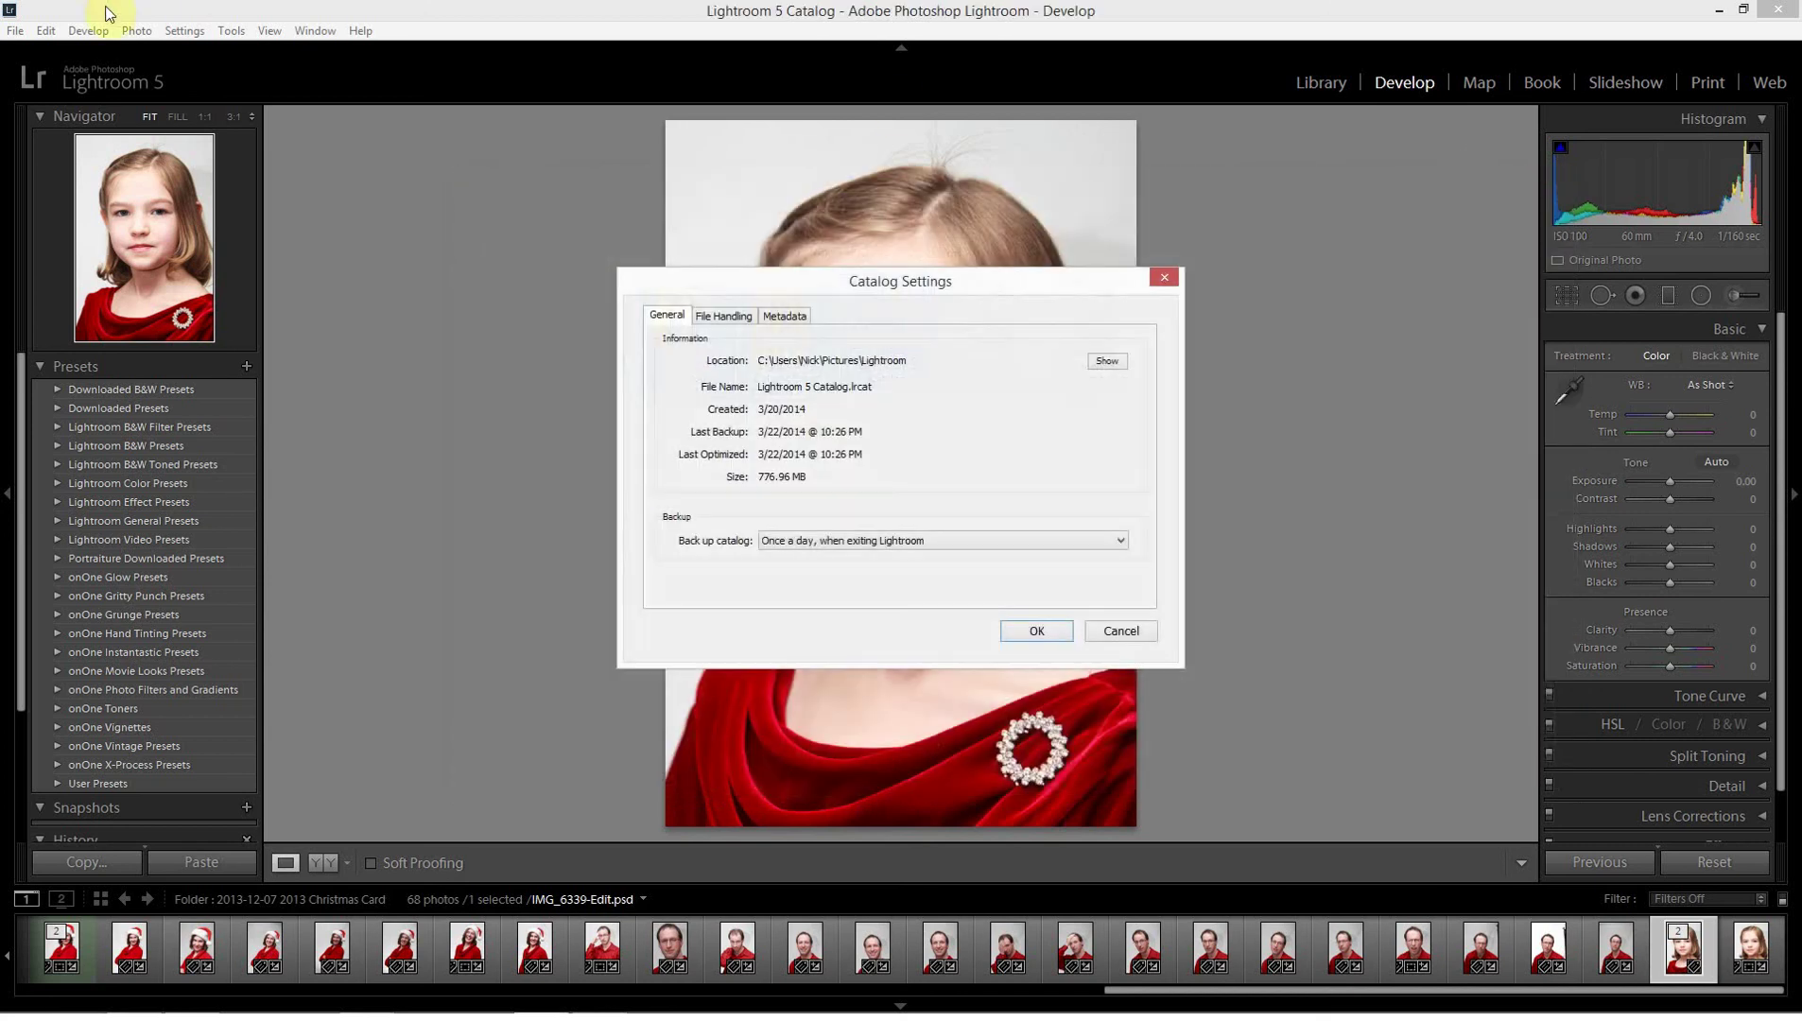
pyautogui.click(1048, 628)
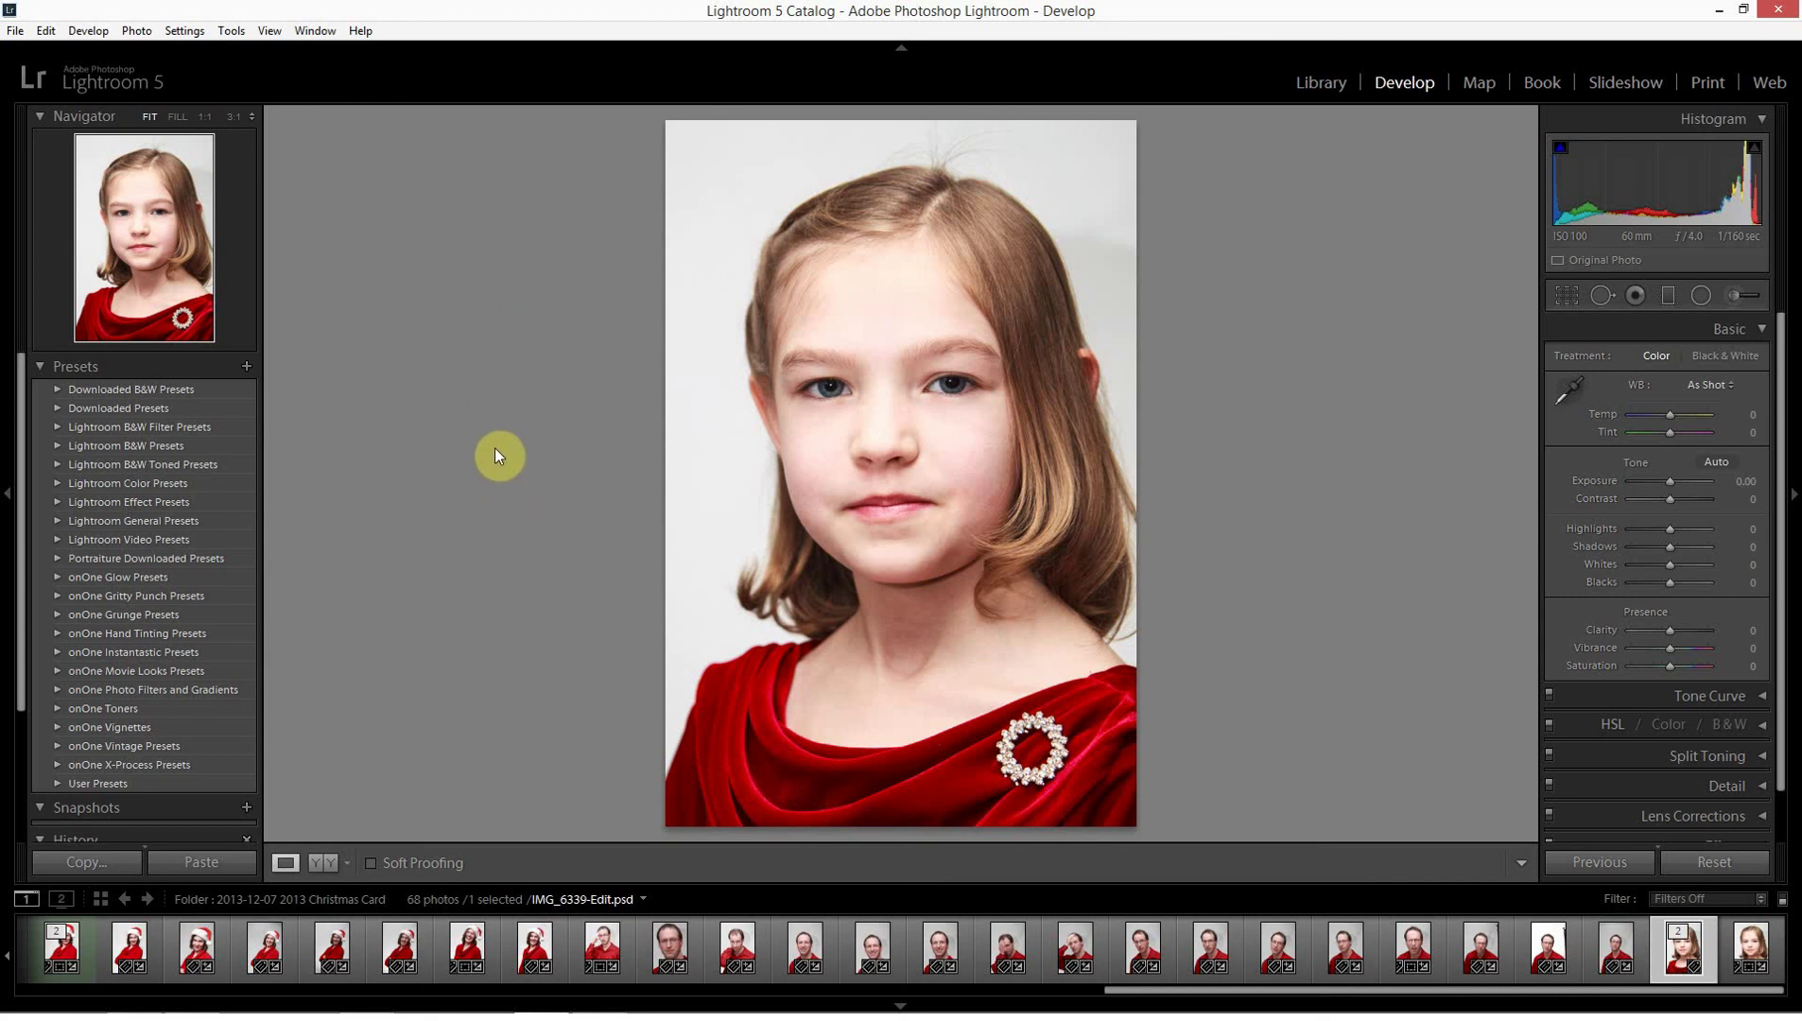
pyautogui.click(45, 31)
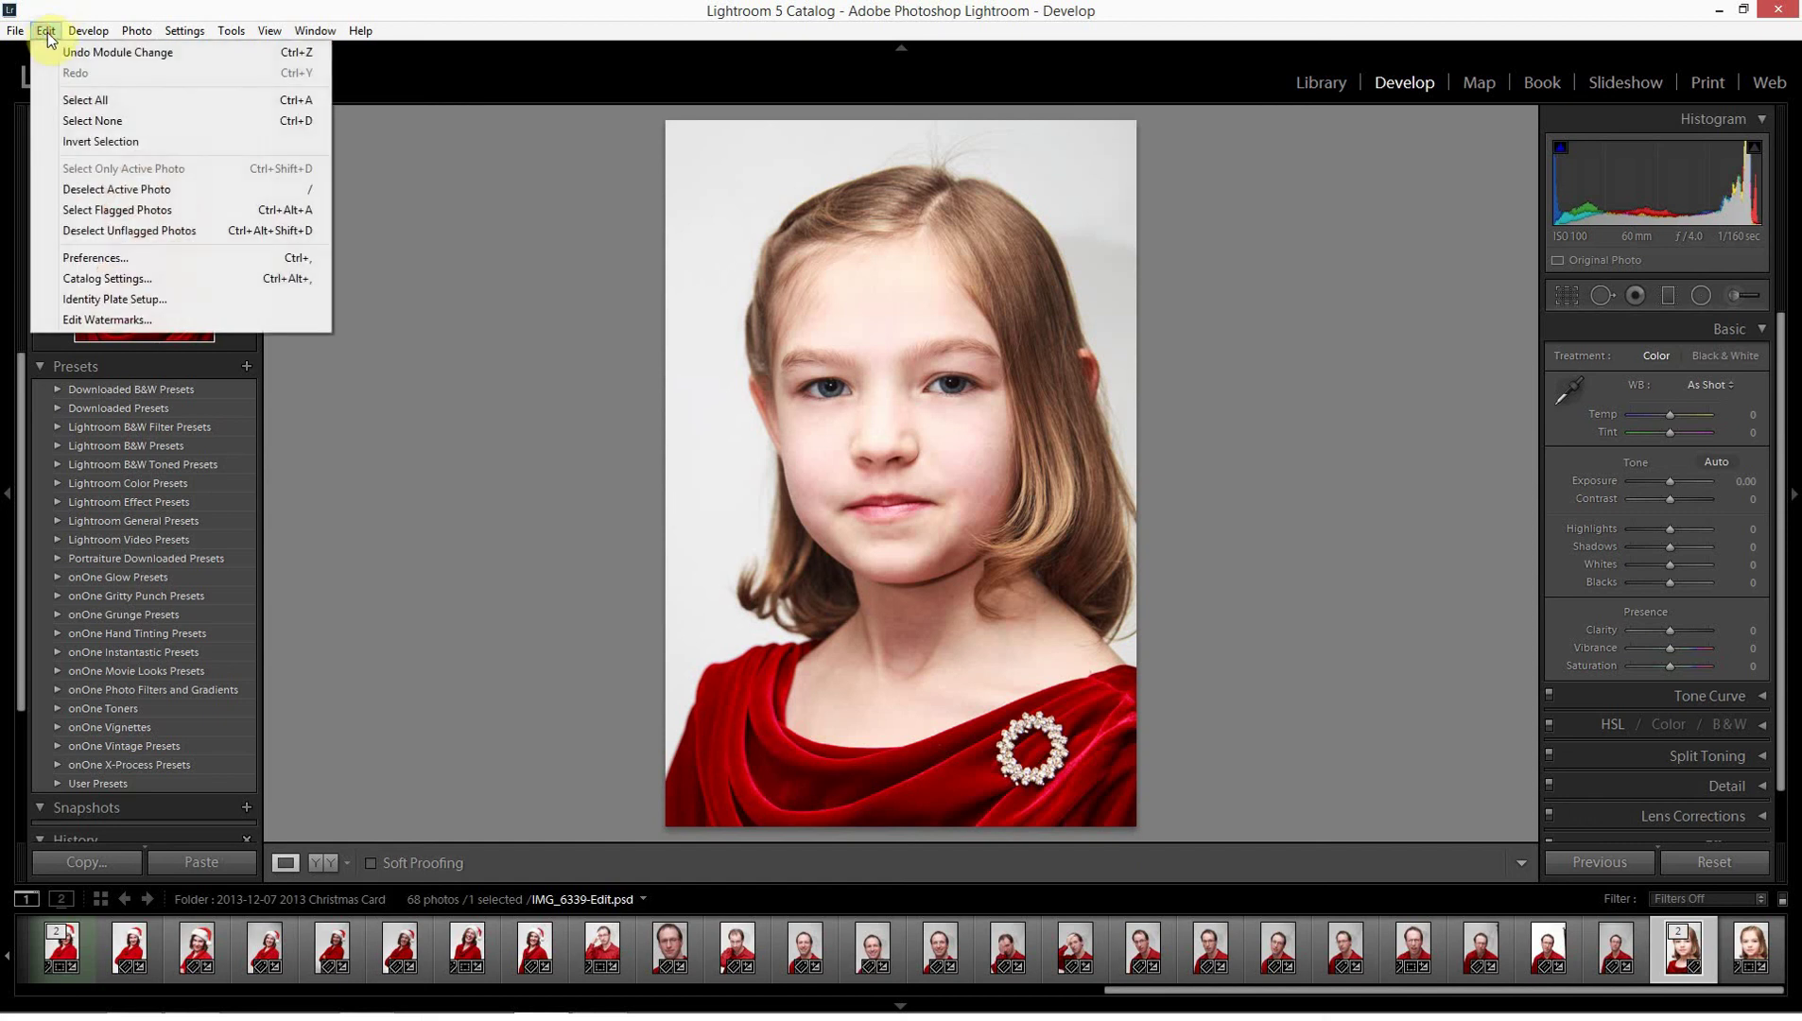
# Reopen Catalog Settings and open the catalog's Lightroom folder in Explorer
pyautogui.click(114, 282)
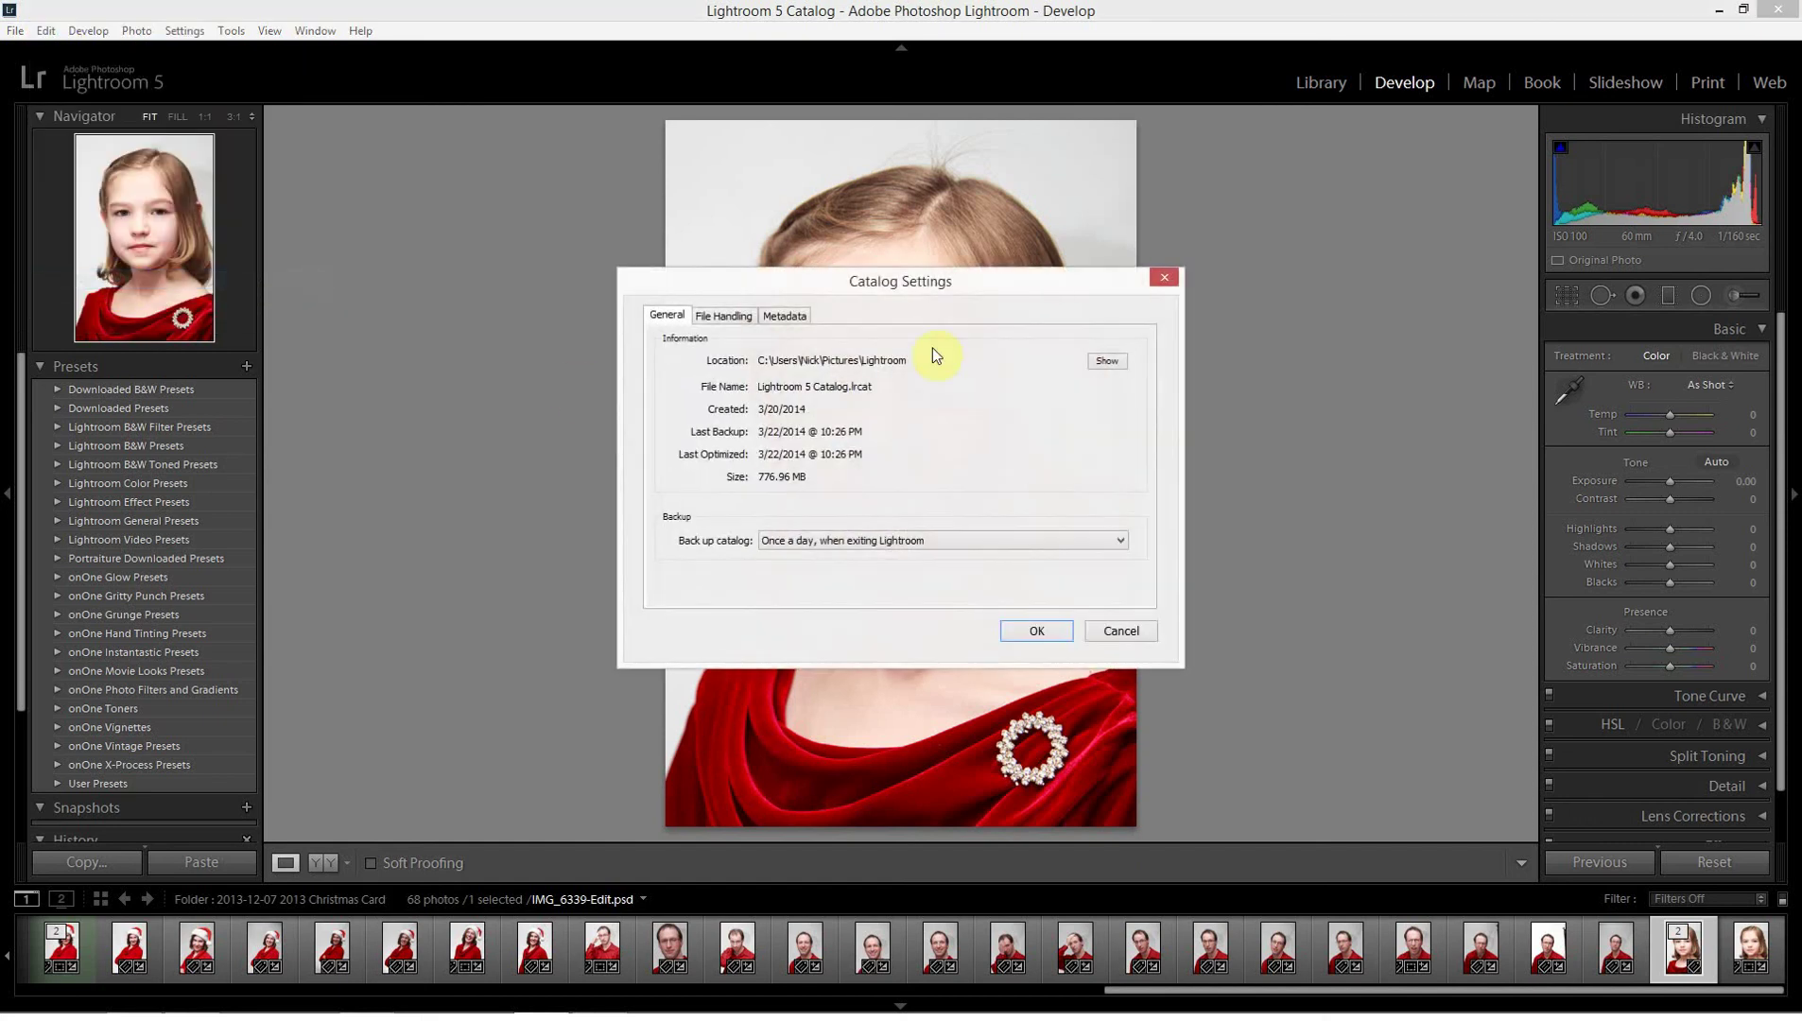
pyautogui.click(1104, 361)
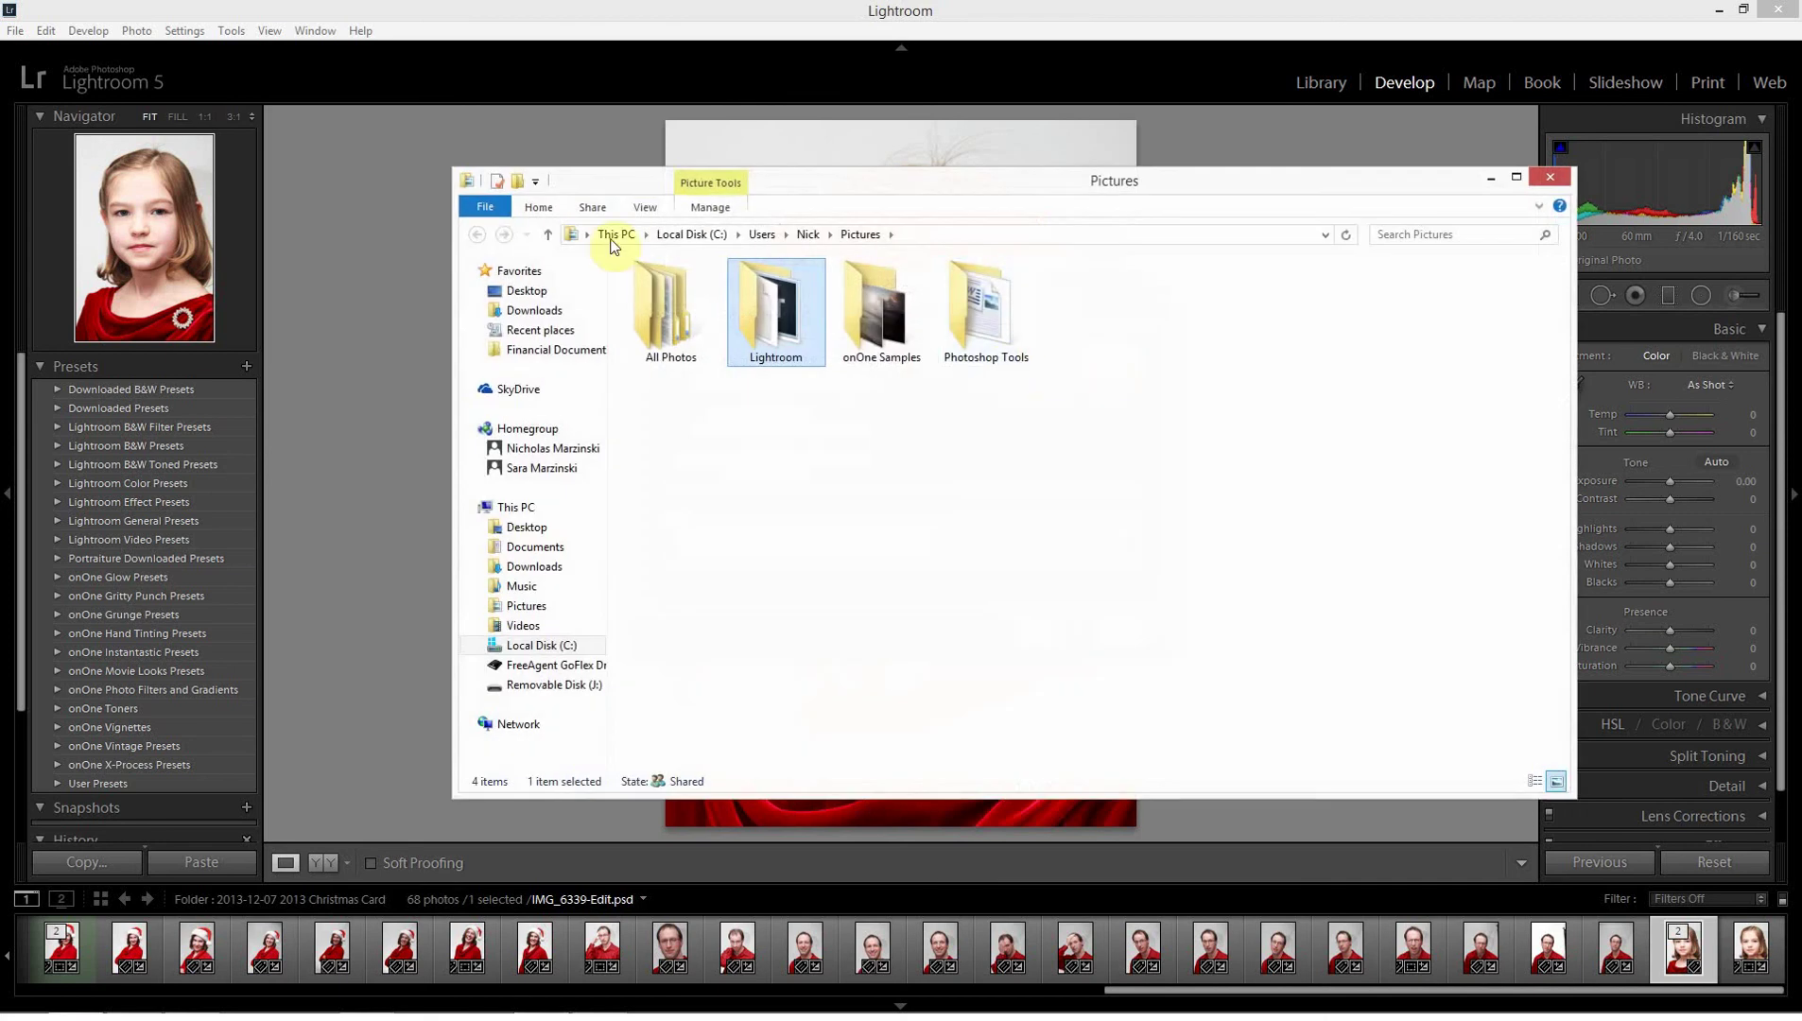
pyautogui.doubleClick(795, 313)
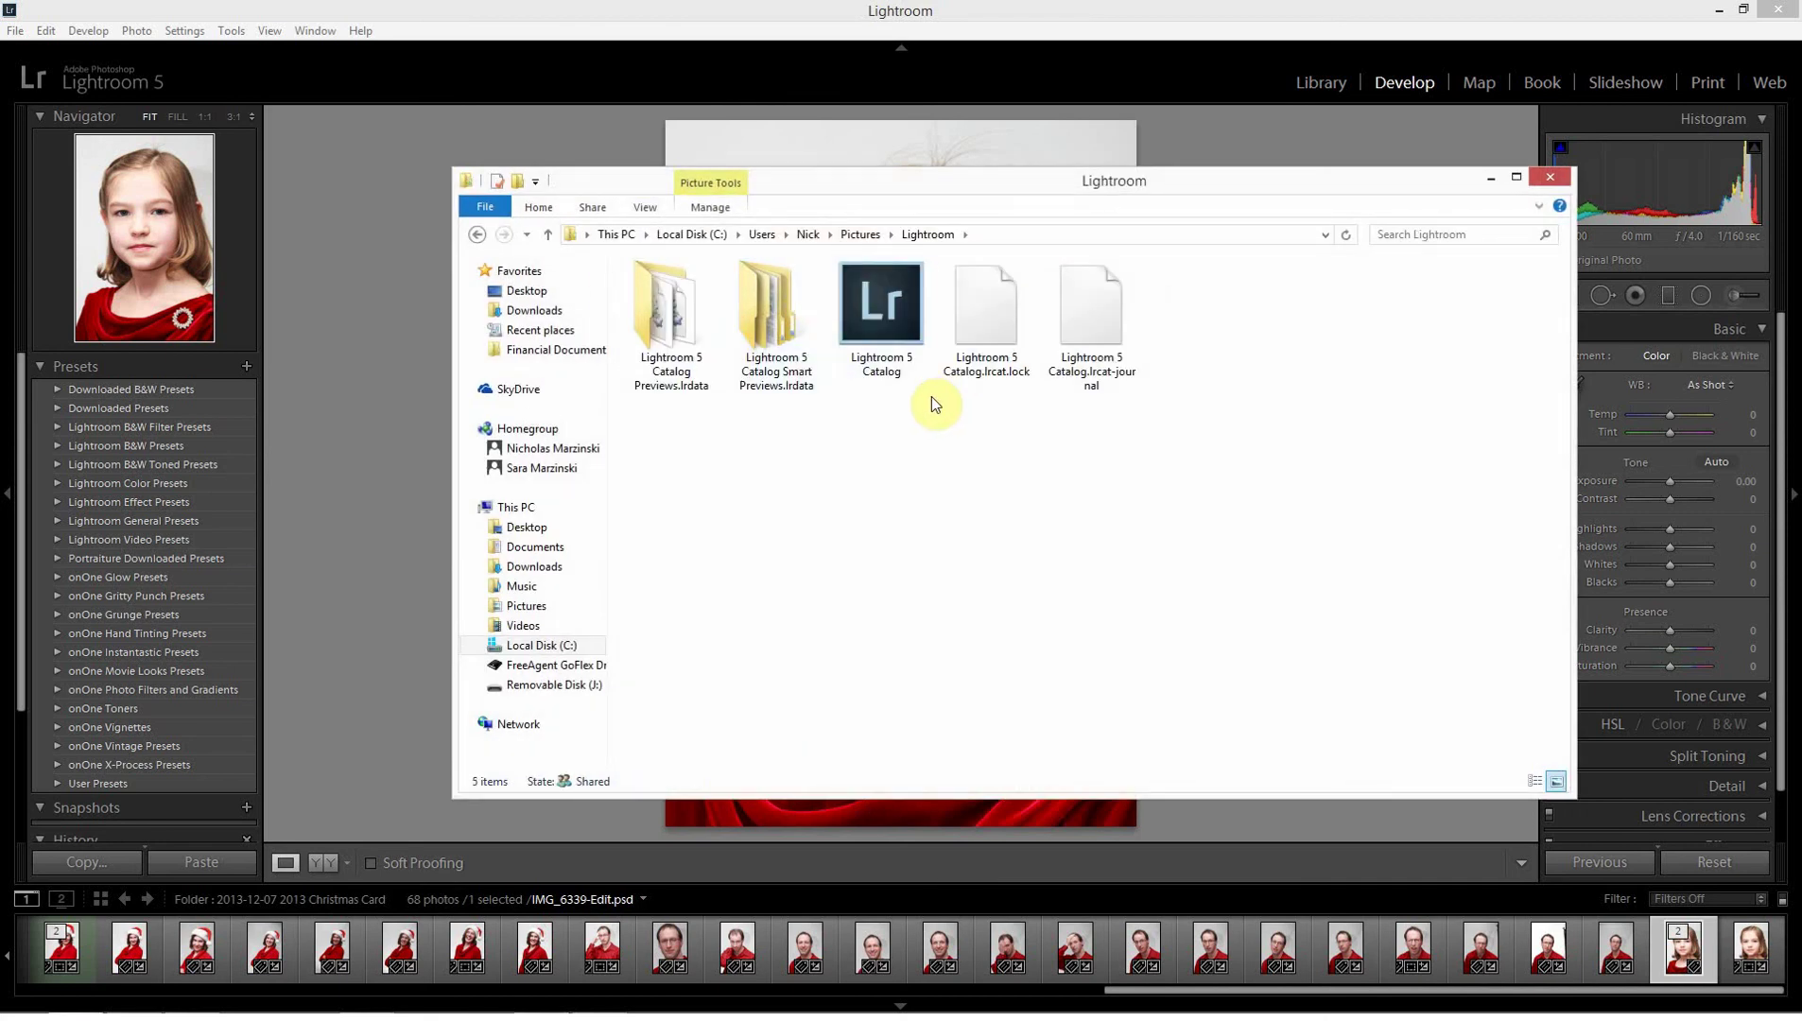
# Select both previews folders and the catalog file, then close Explorer and Catalog Settings
pyautogui.click(690, 360)
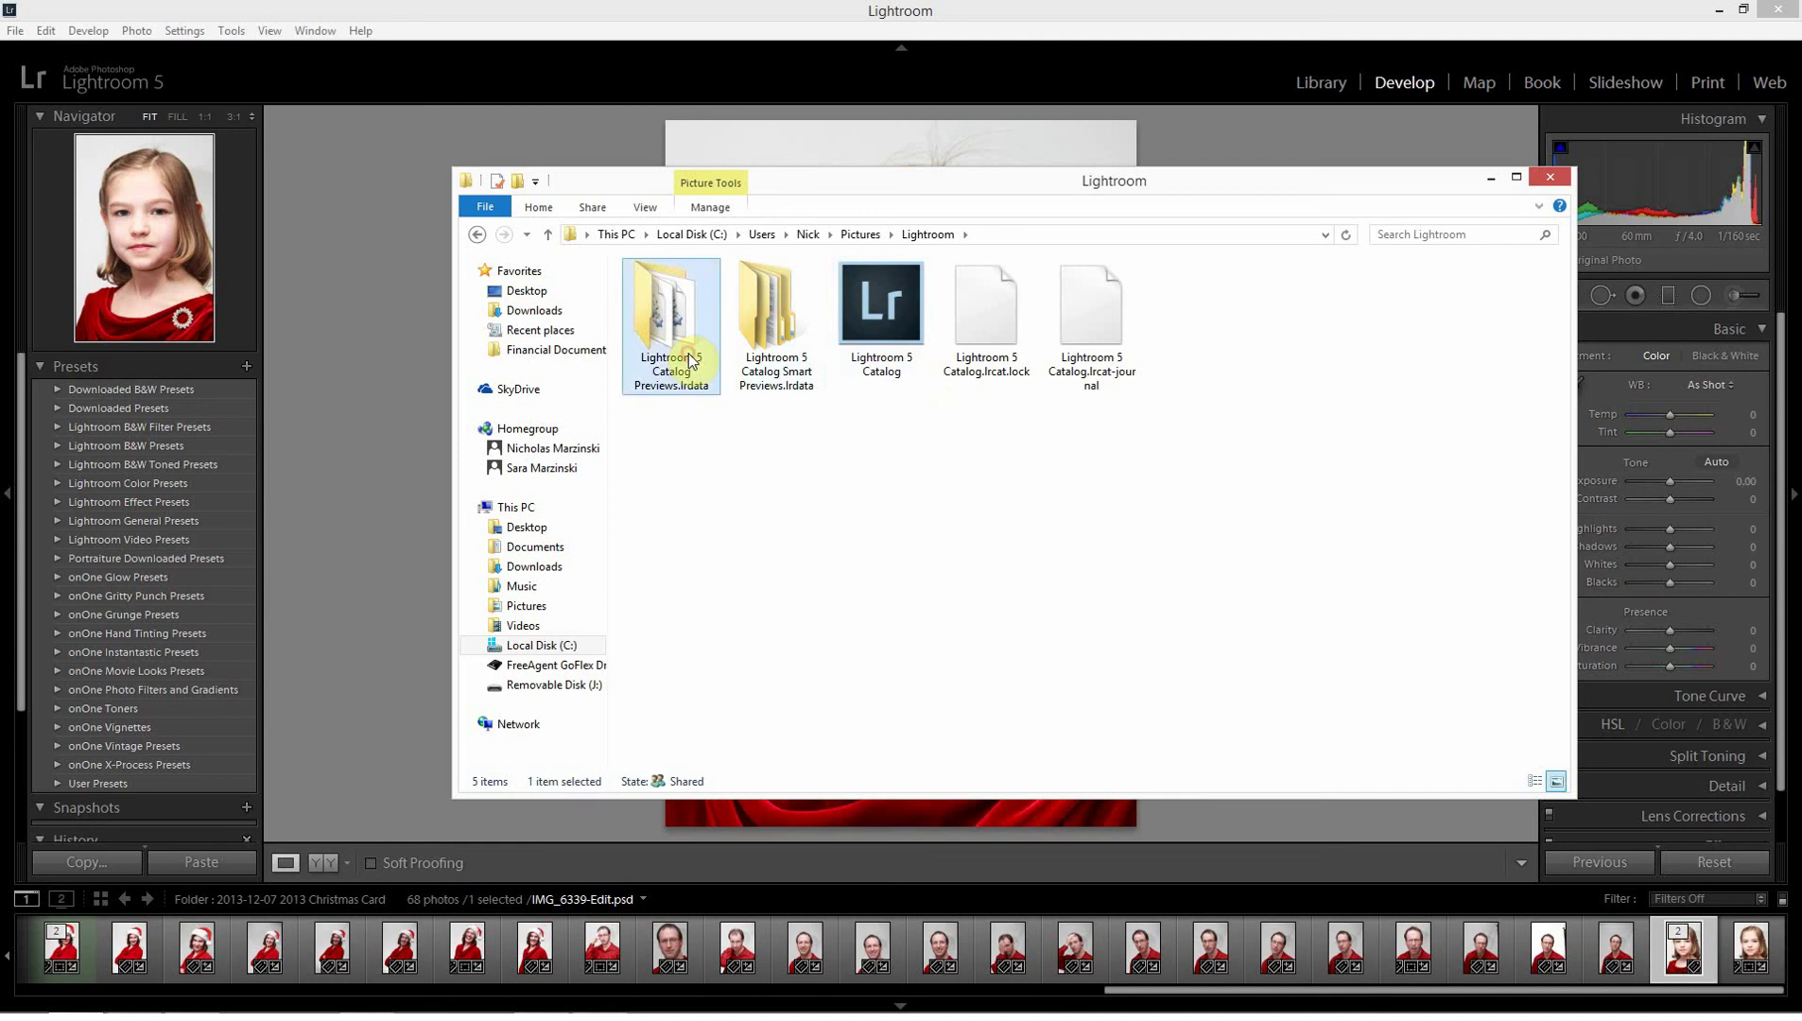
pyautogui.click(770, 351)
pyautogui.click(901, 338)
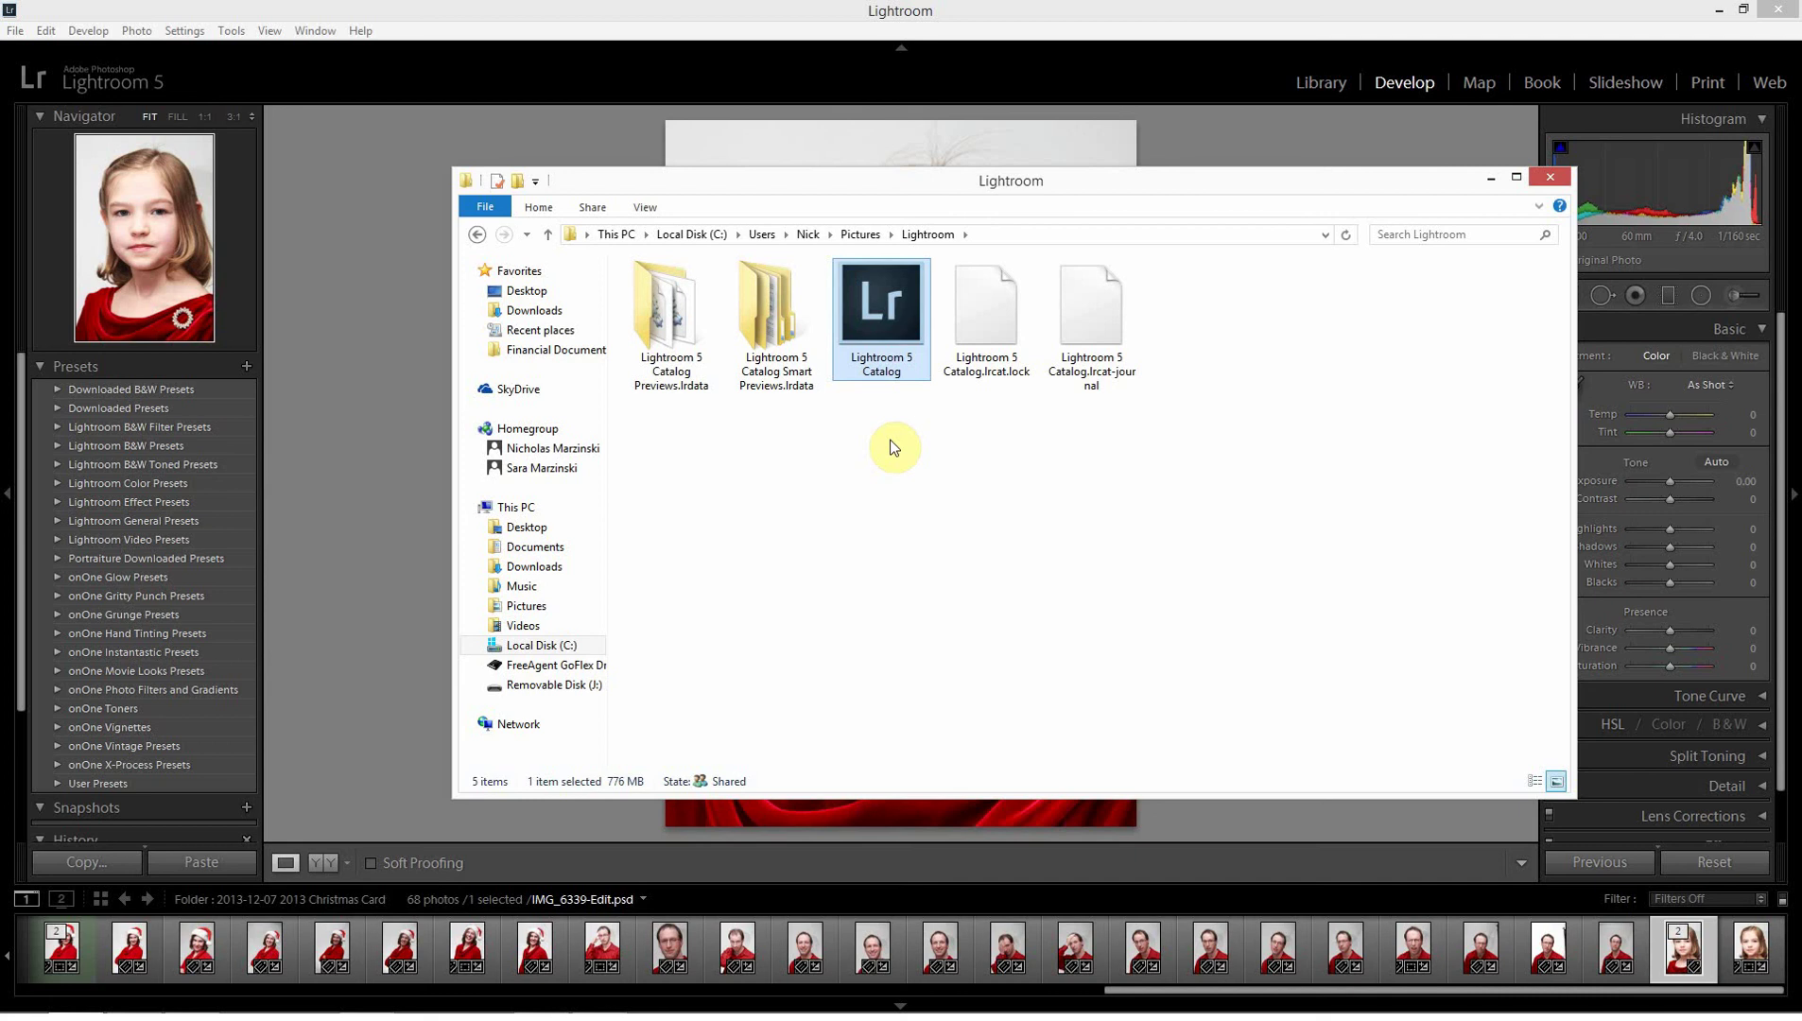
pyautogui.click(1548, 176)
pyautogui.click(1037, 630)
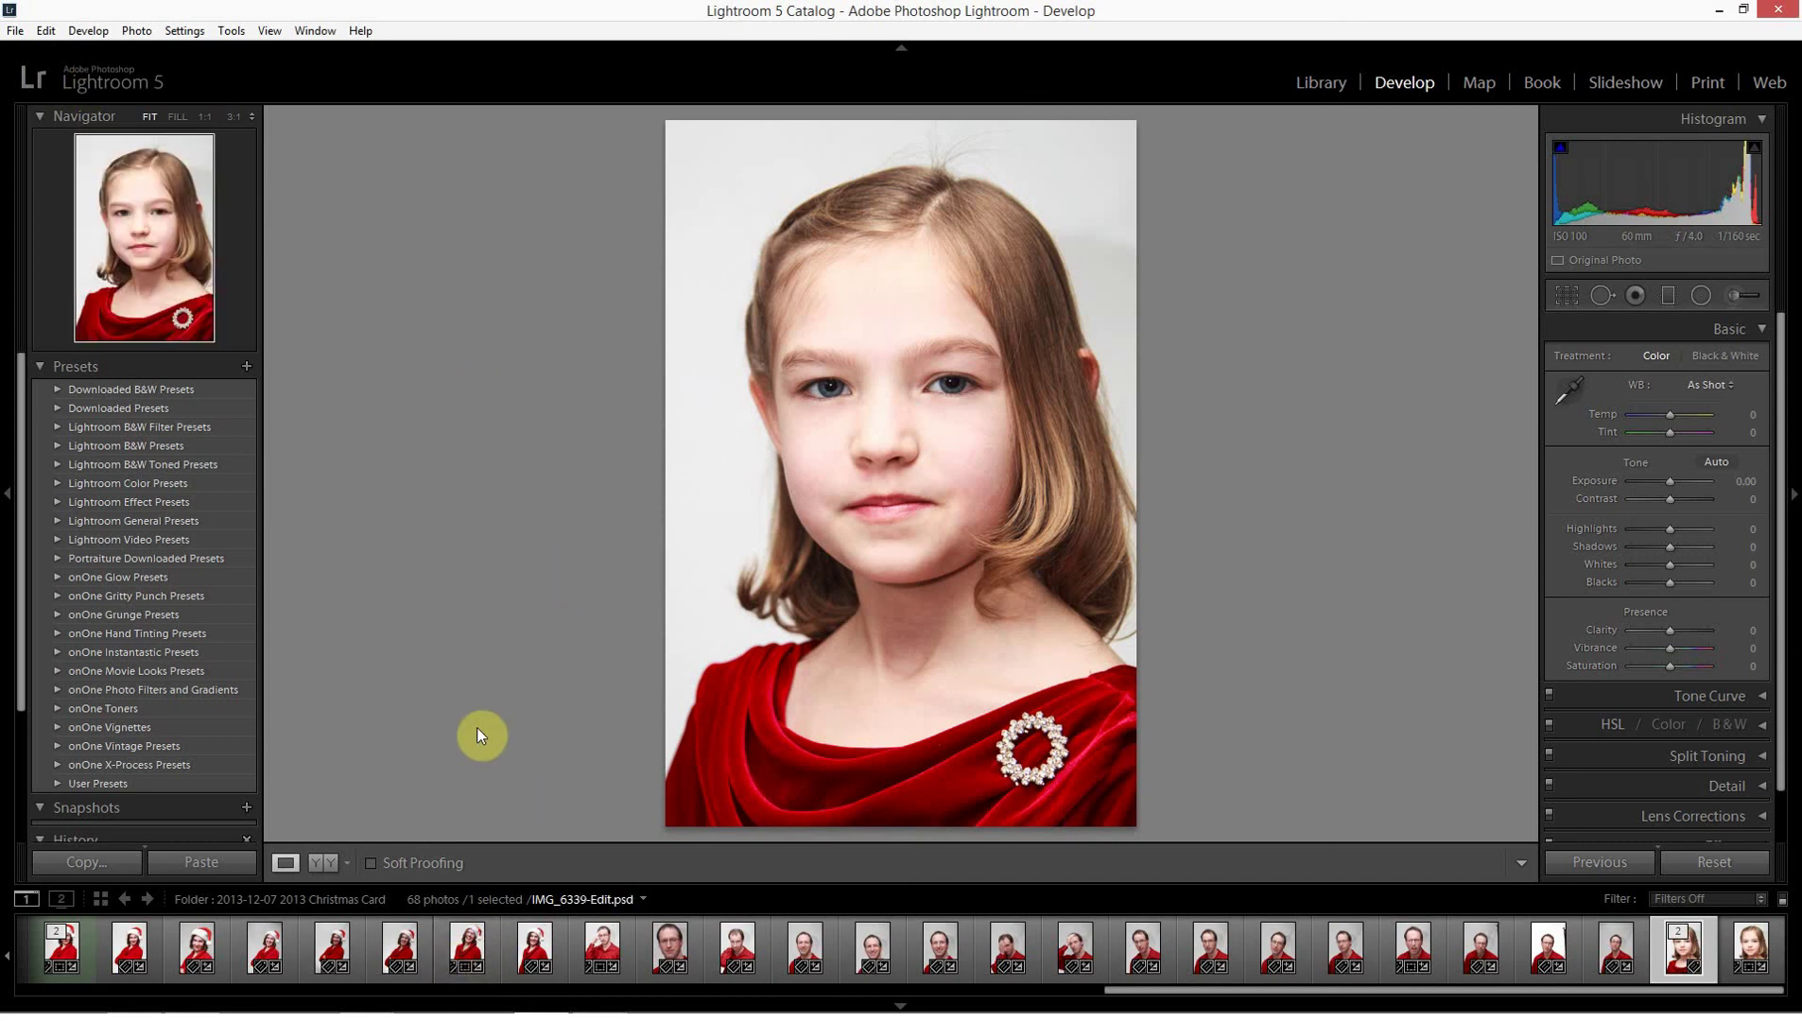
# In the Library, select the All Photos folder and collapse its subfolders
pyautogui.click(1317, 85)
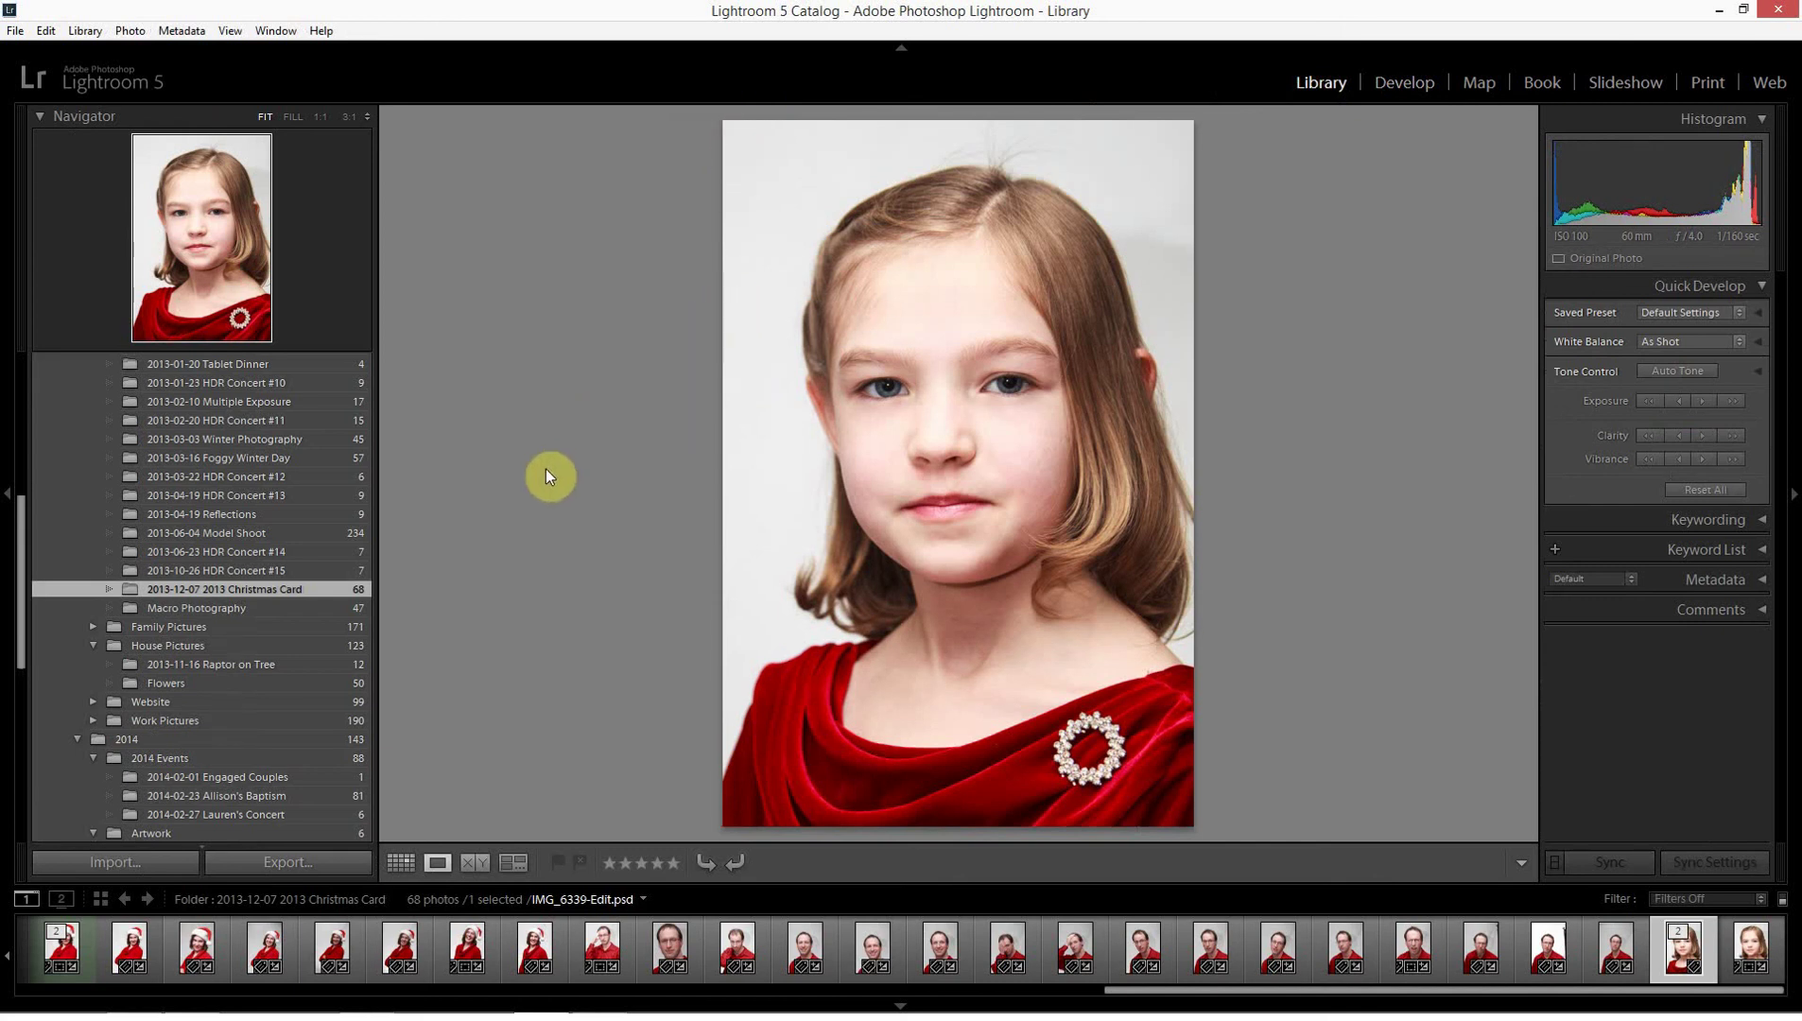
pyautogui.scroll(6, 227, 515)
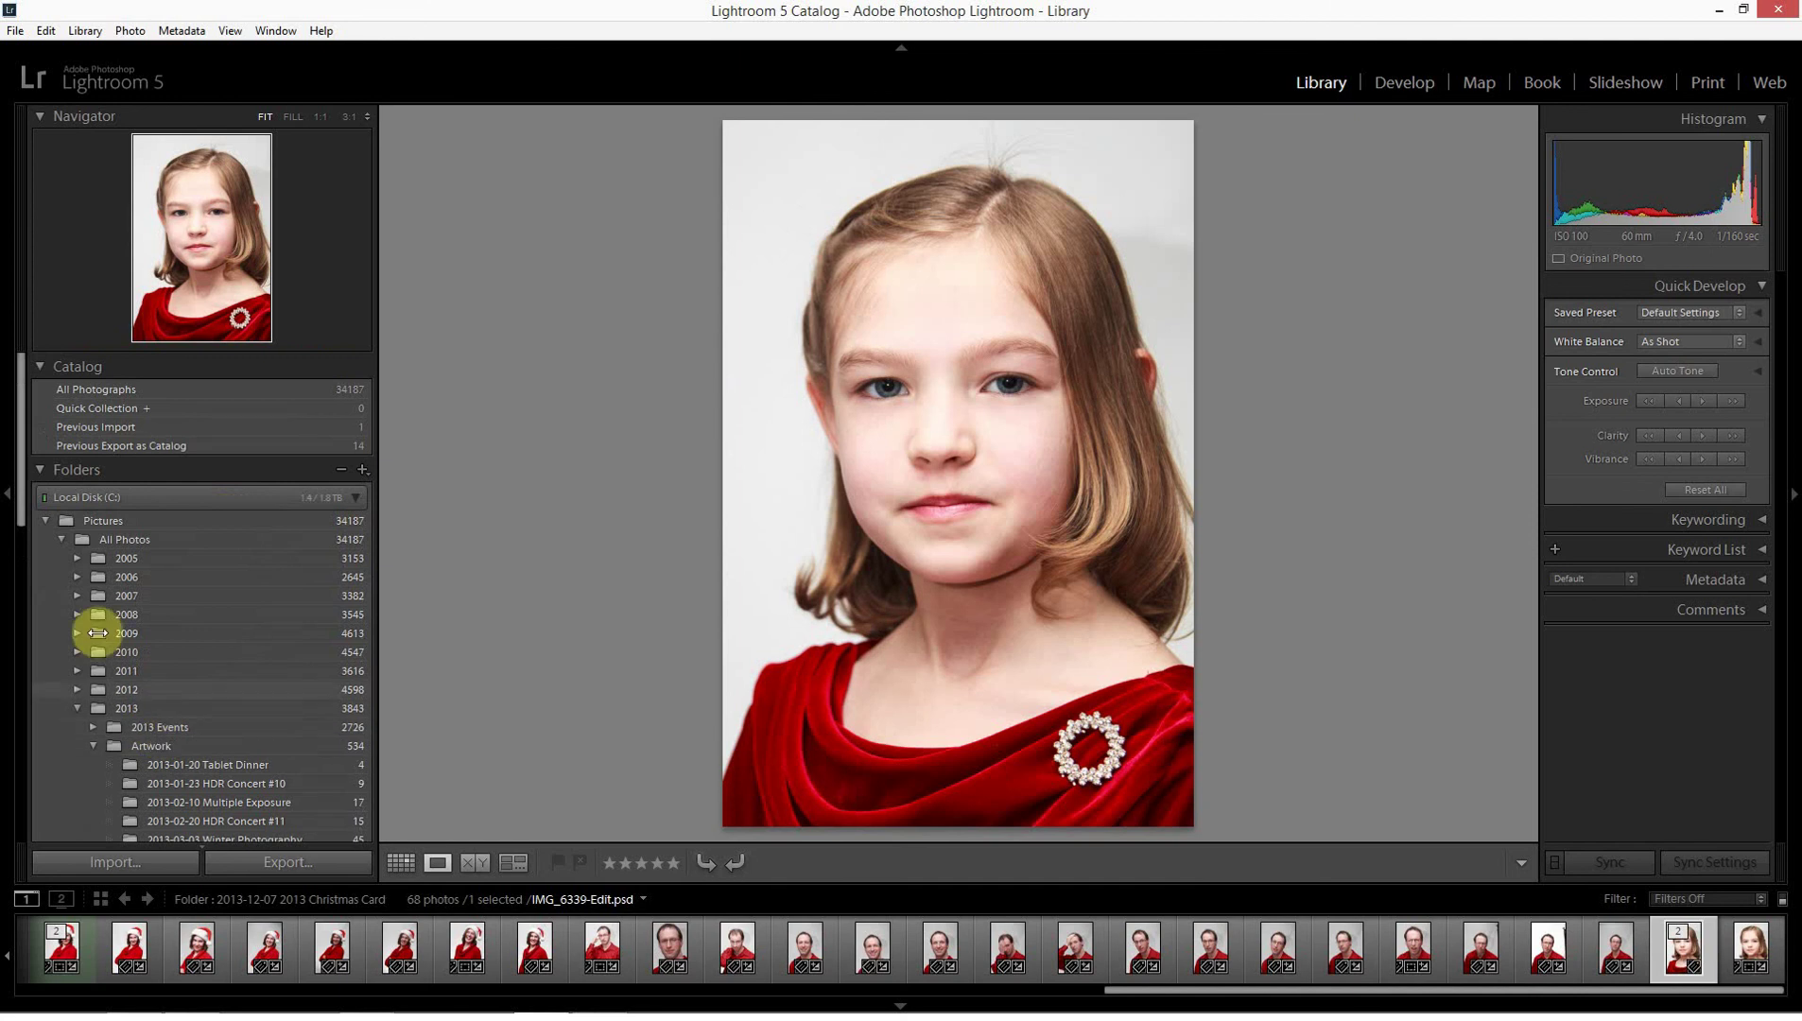
pyautogui.rightClick(122, 541)
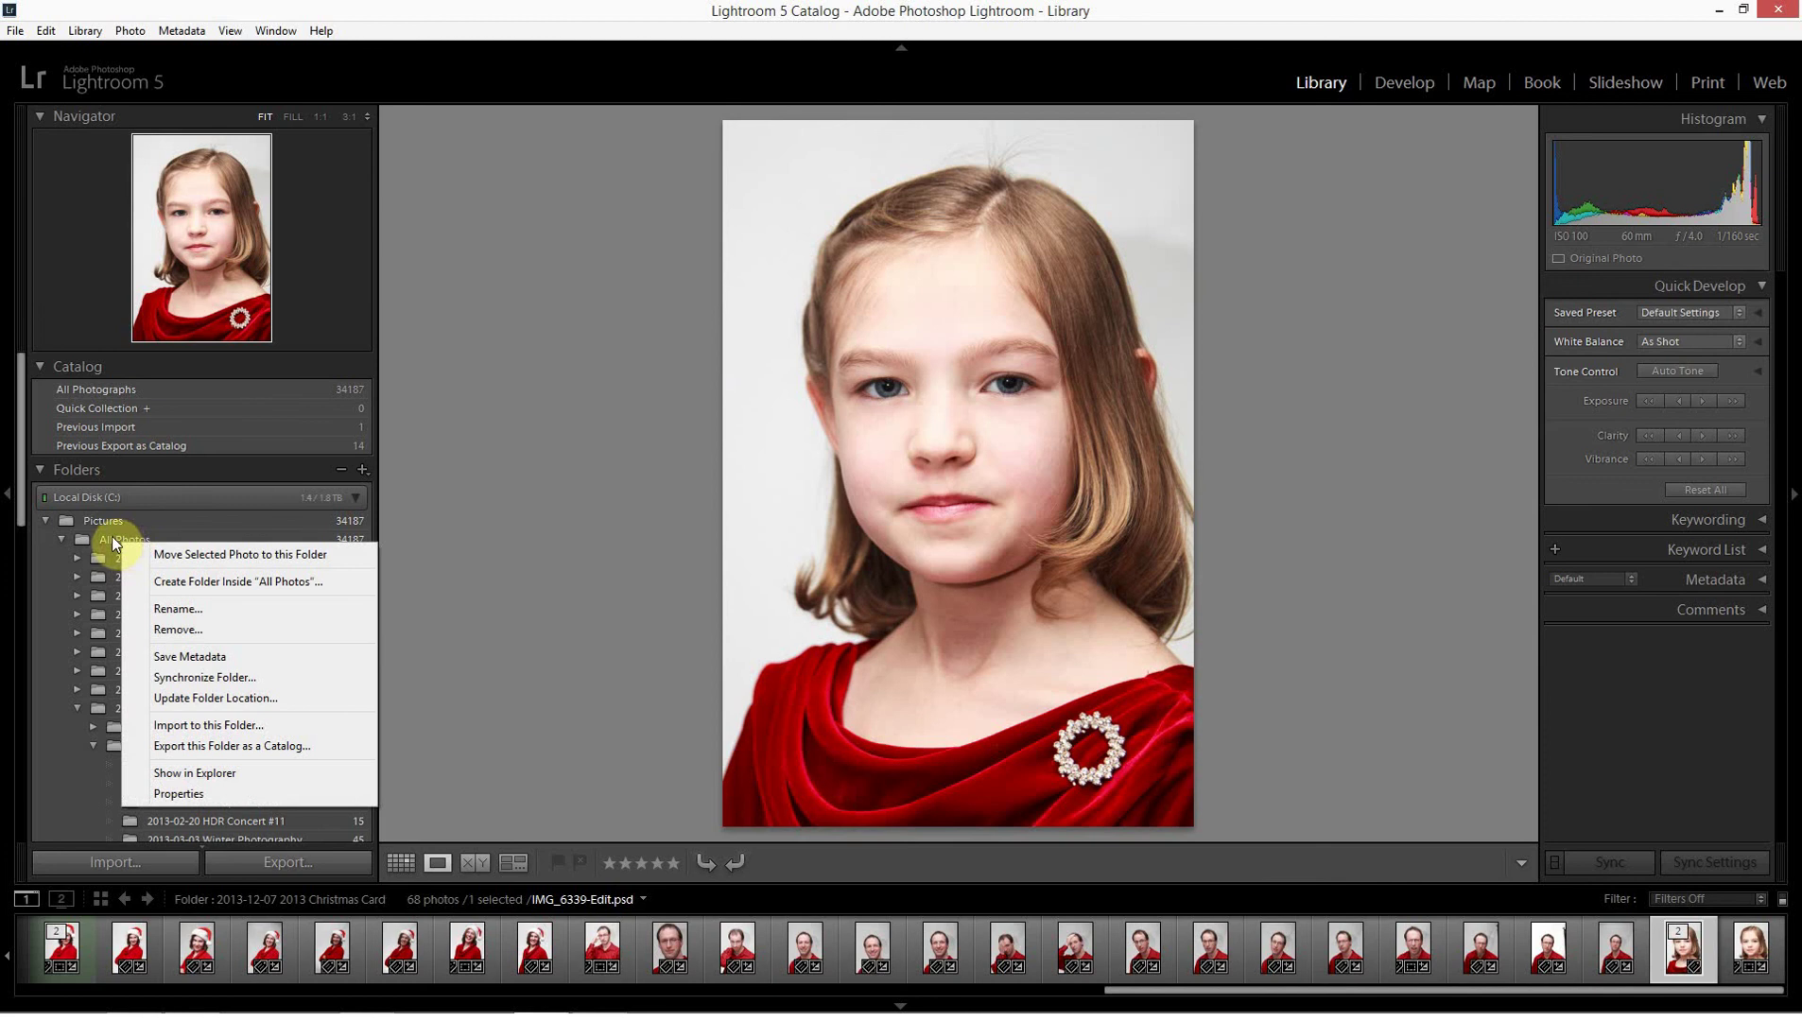
pyautogui.rightClick(112, 536)
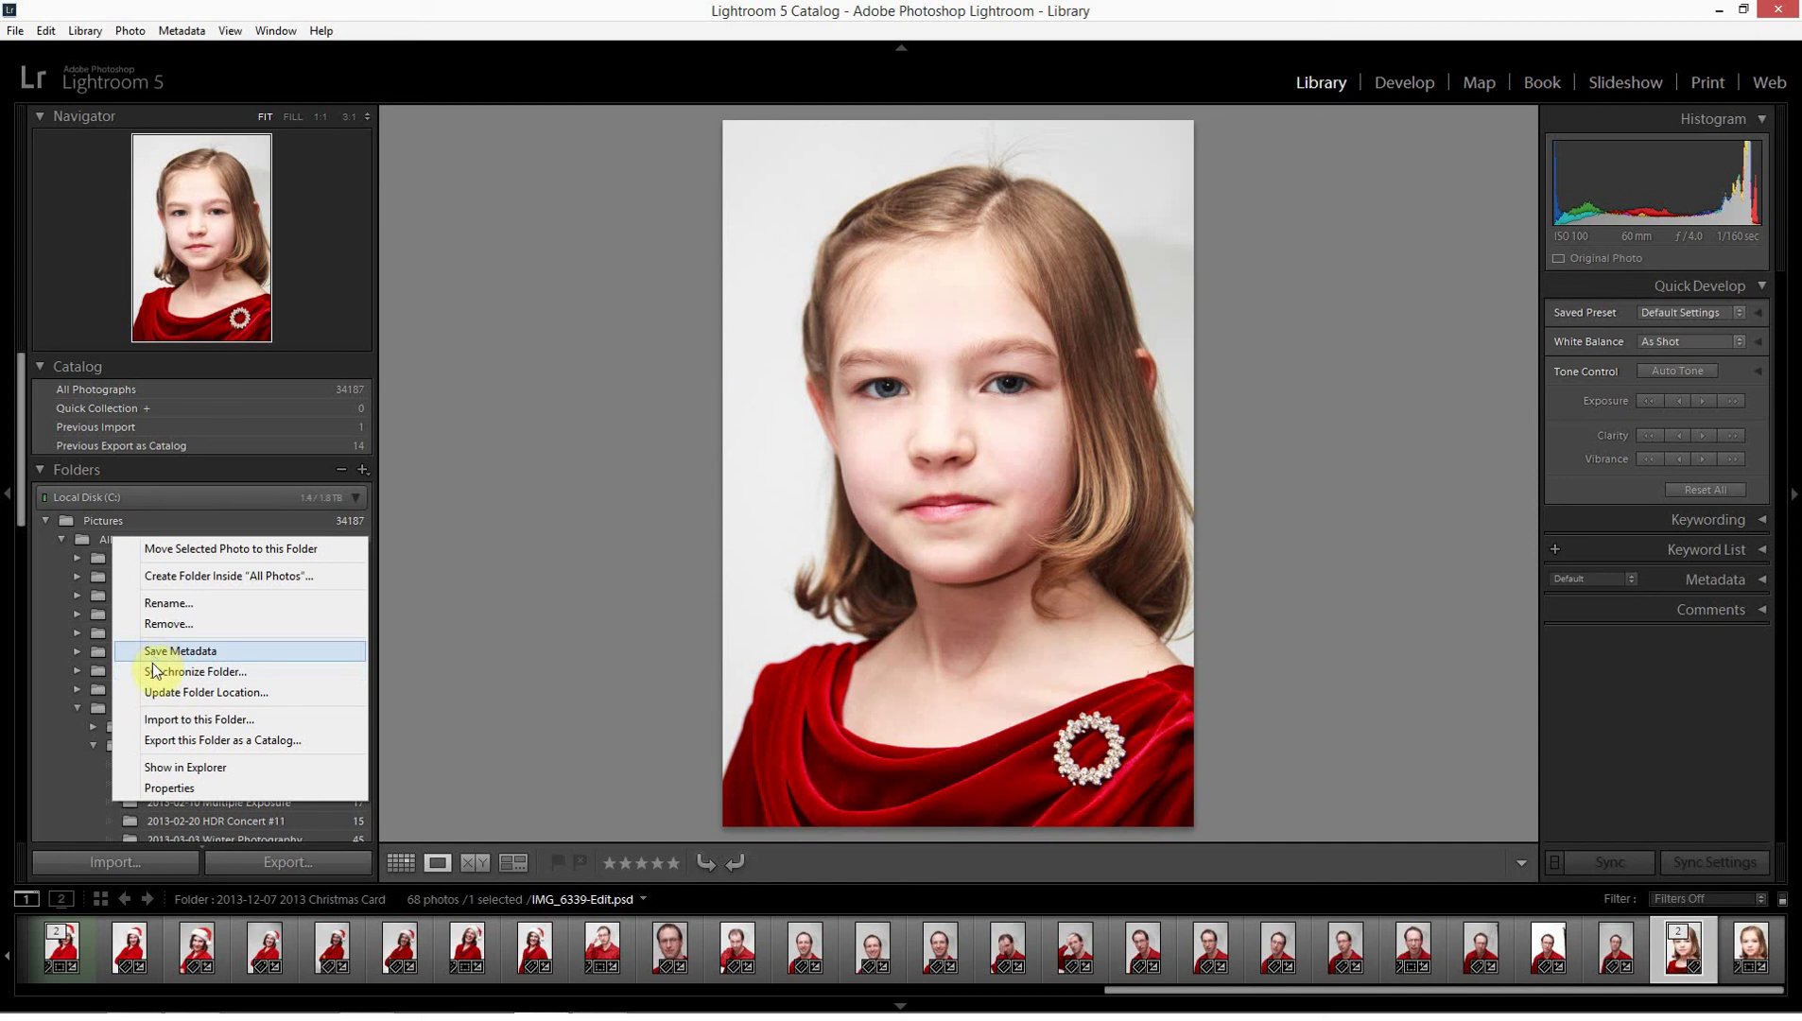
pyautogui.click(83, 542)
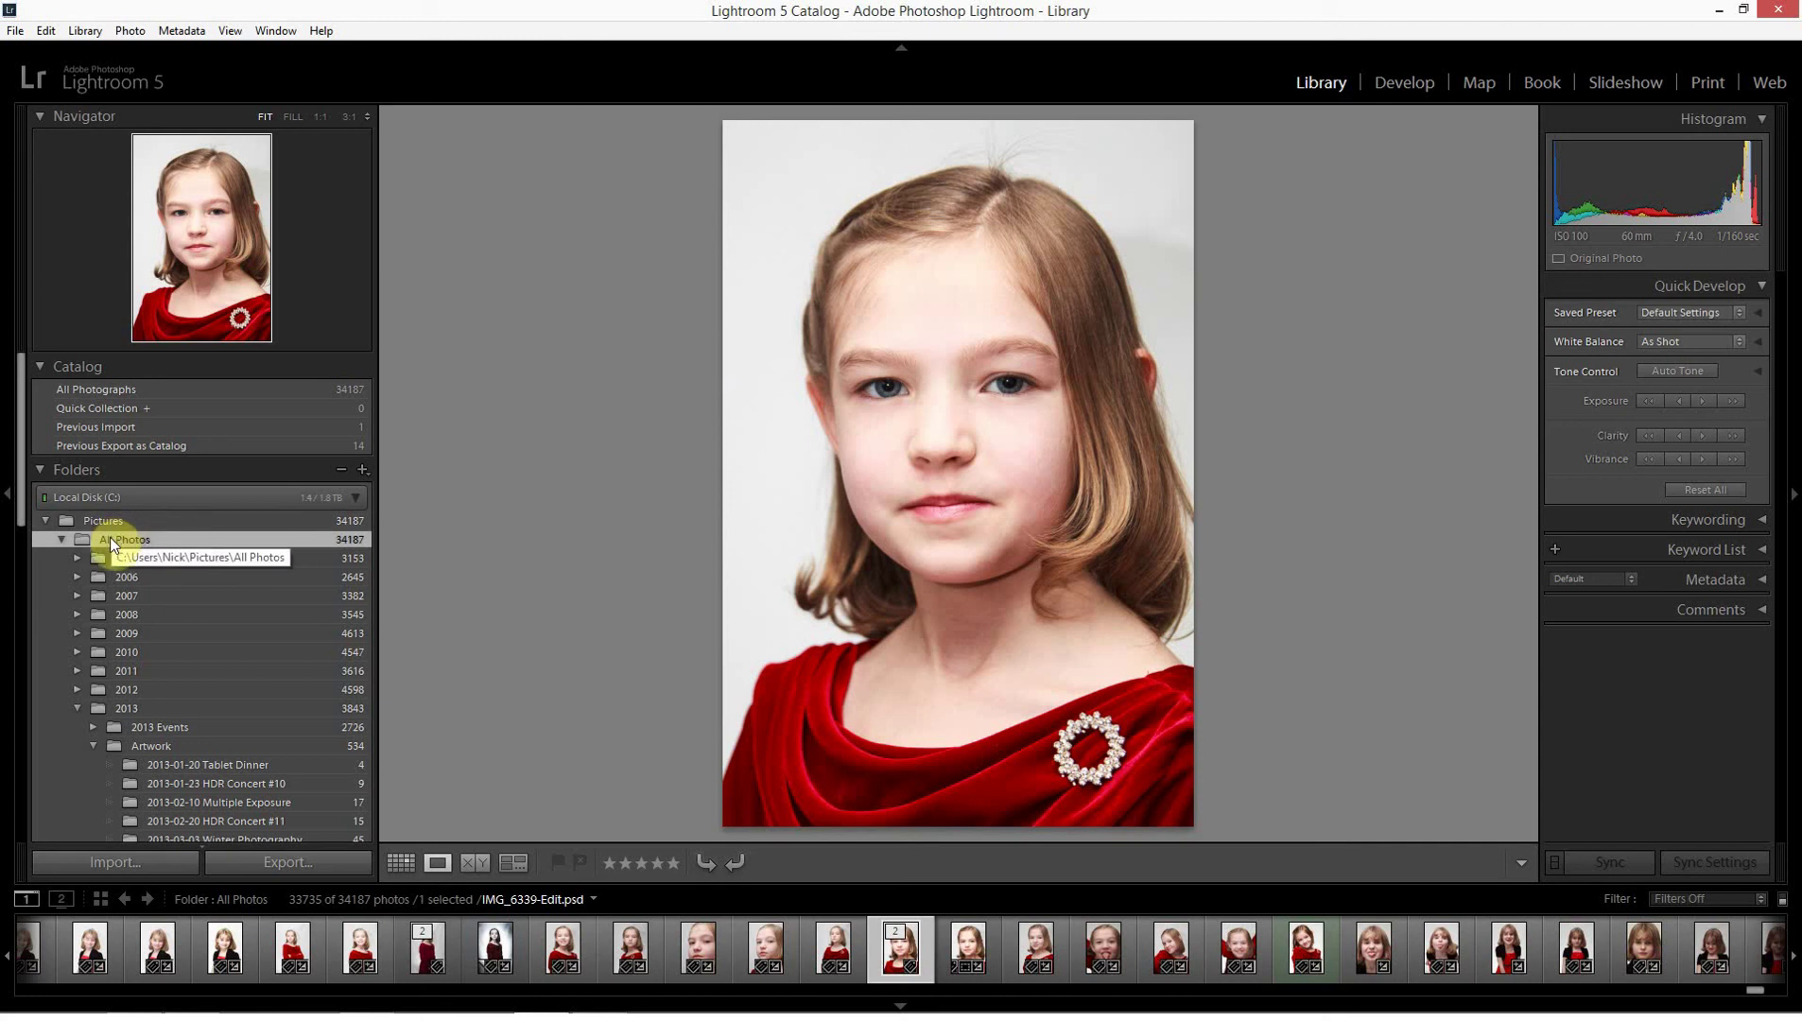
pyautogui.click(63, 539)
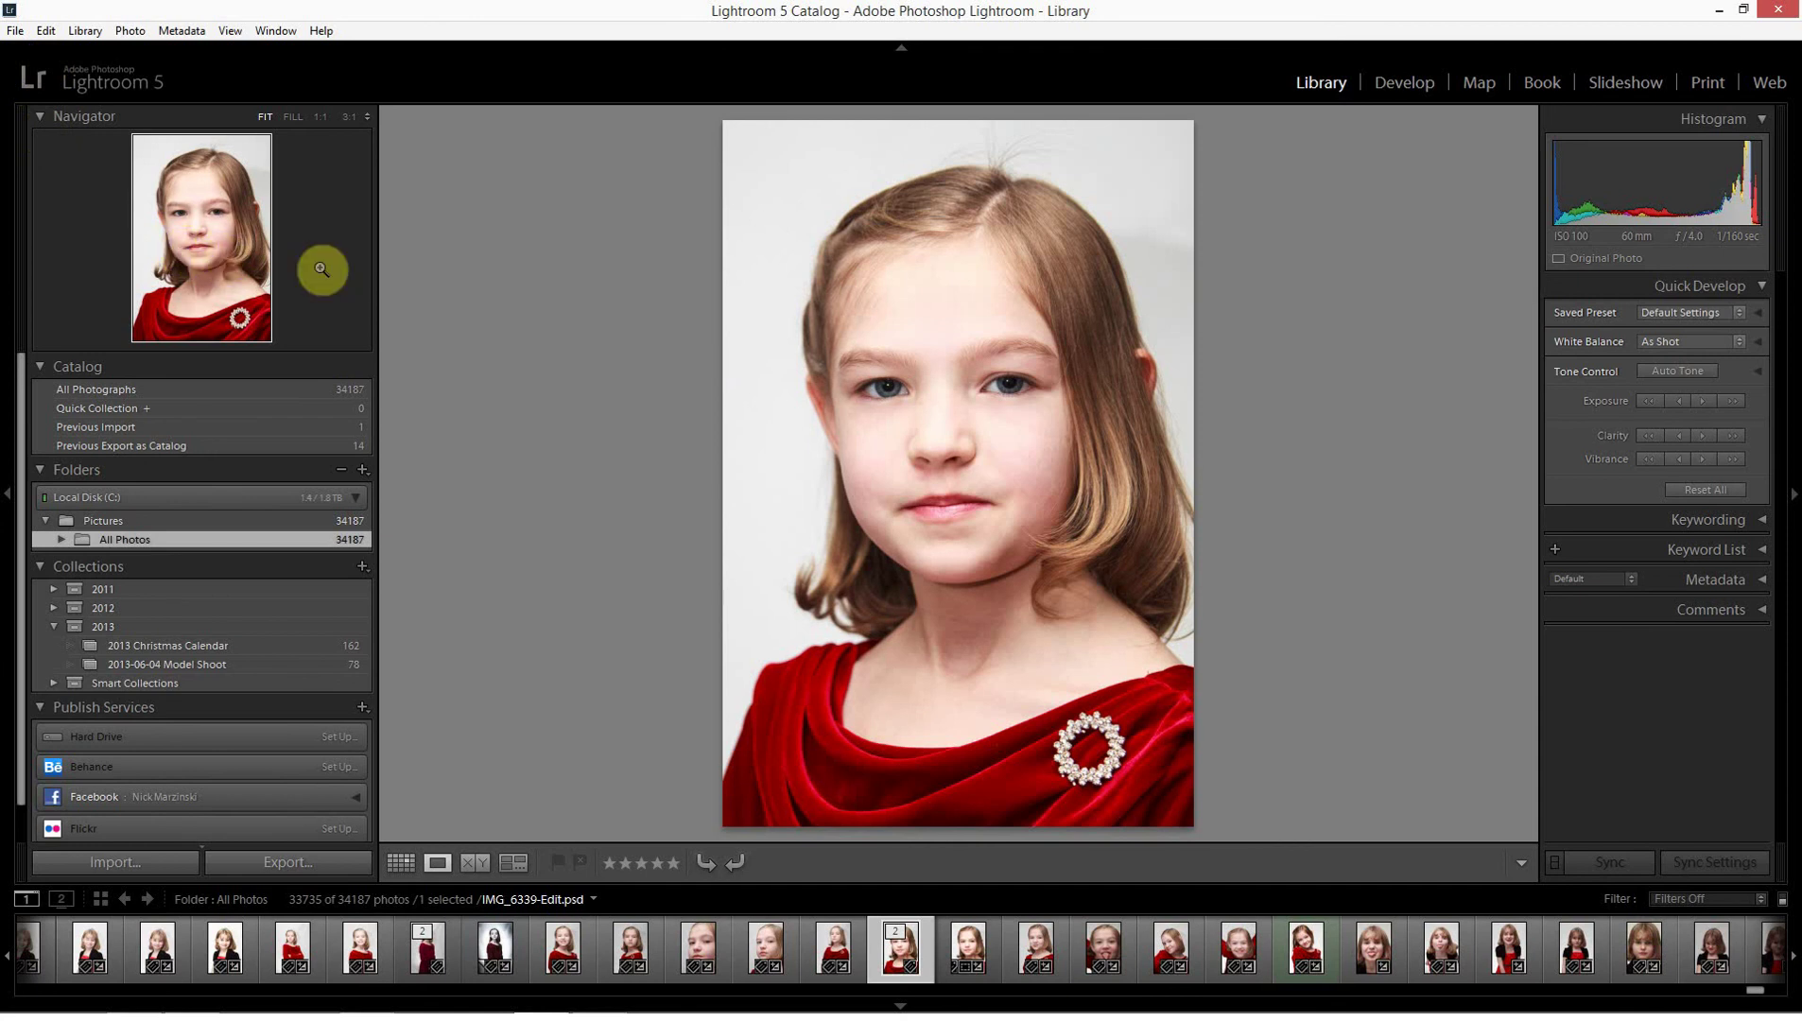
# Leave Lightroom and open This PC in File Explorer
pyautogui.hotkey('alt', 'Tab')
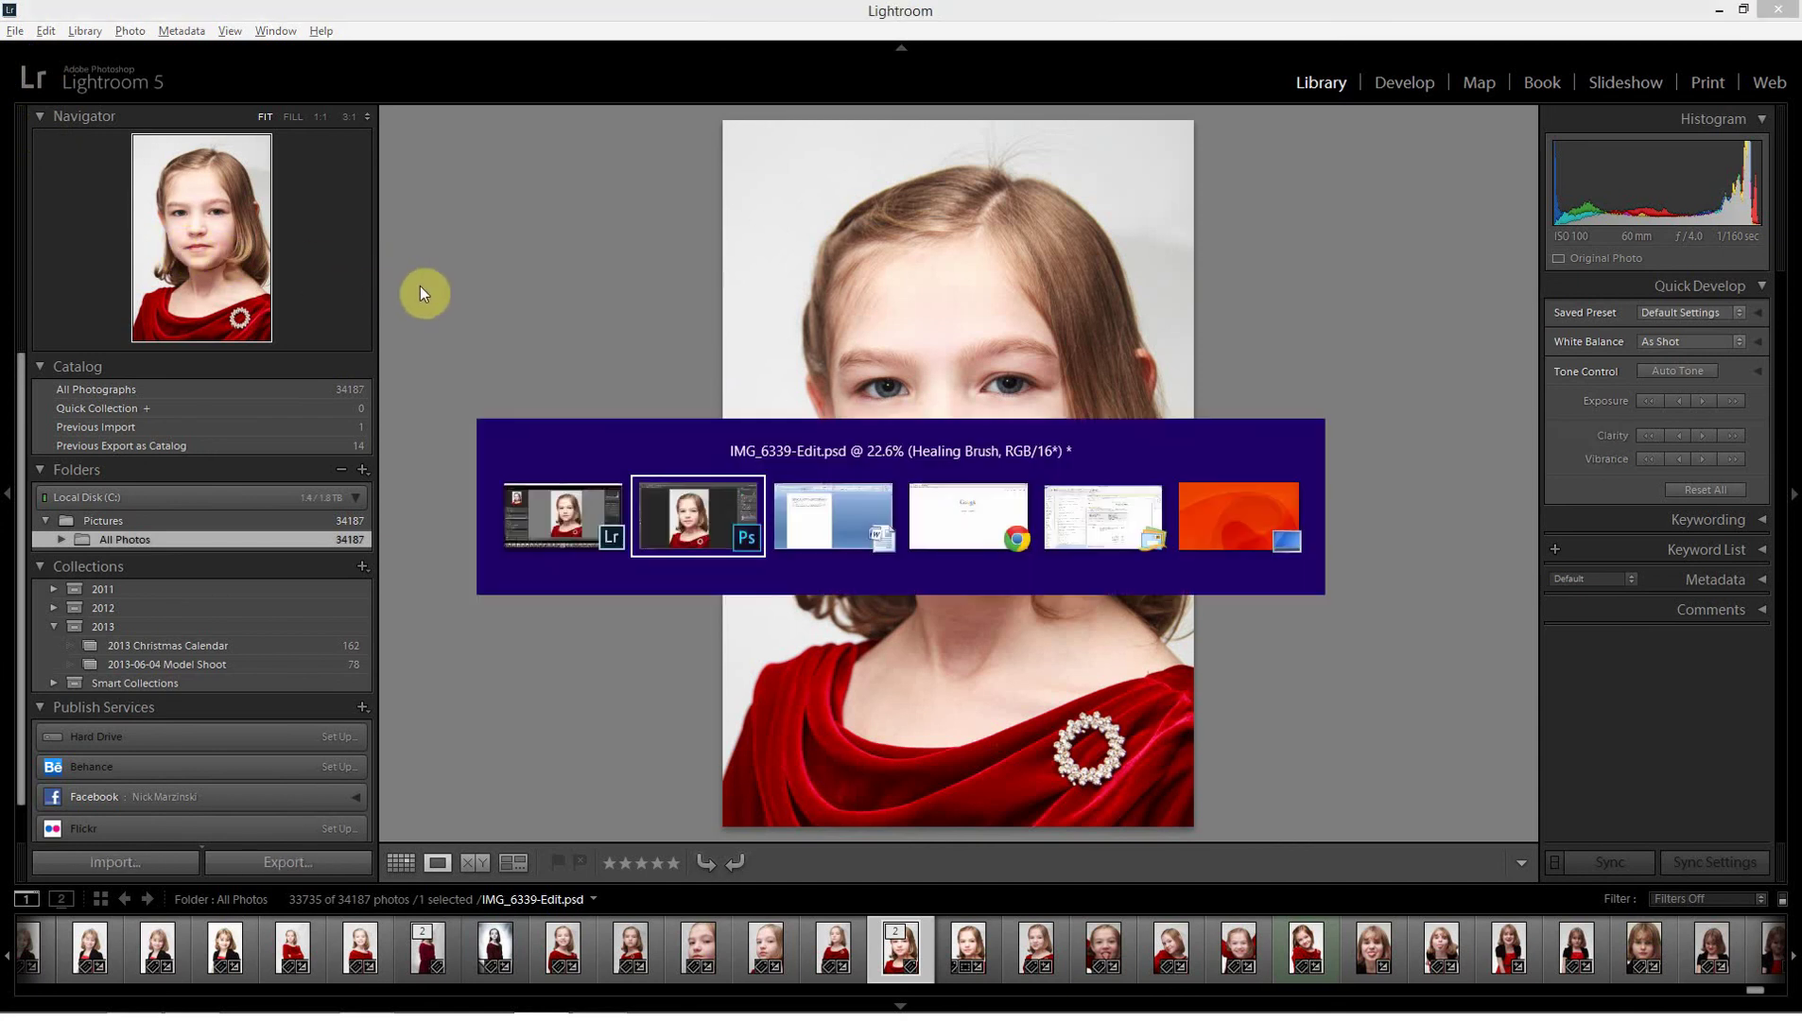
pyautogui.hotkey('alt', 'Tab')
pyautogui.hotkey('alt', 'Tab')
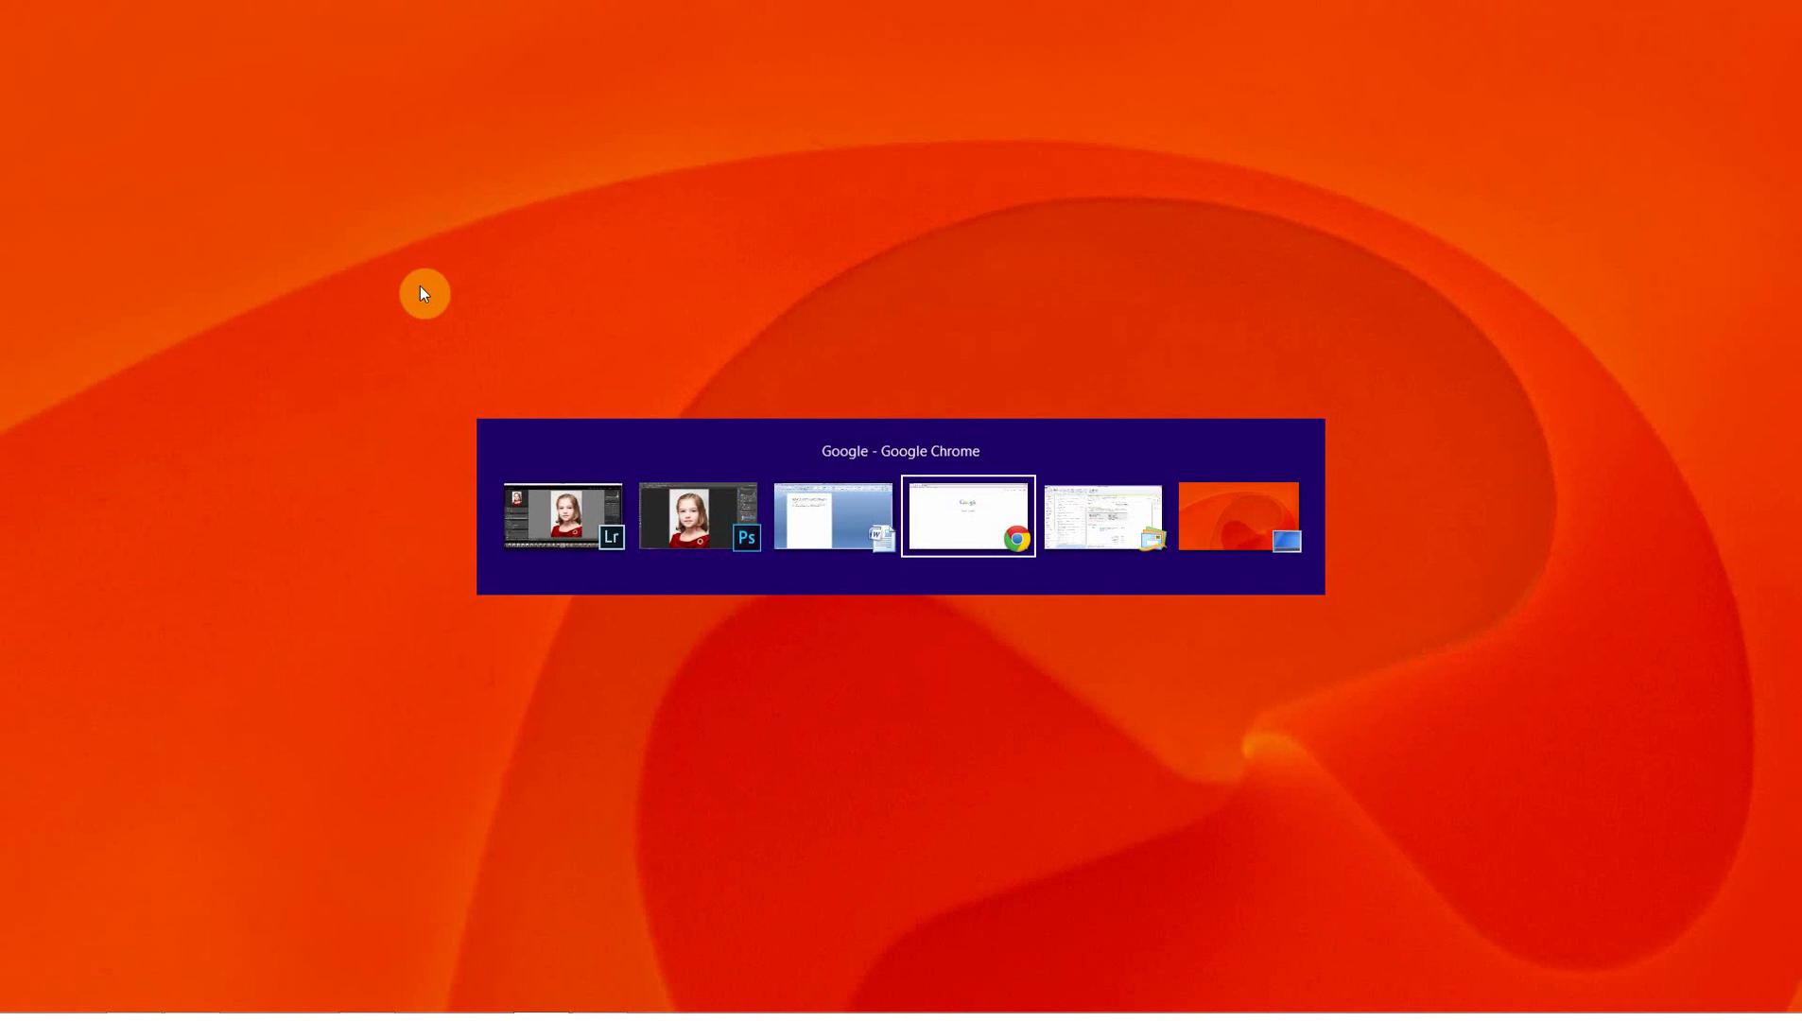
pyautogui.hotkey('alt', 'Tab')
pyautogui.hotkey('alt', 'Tab')
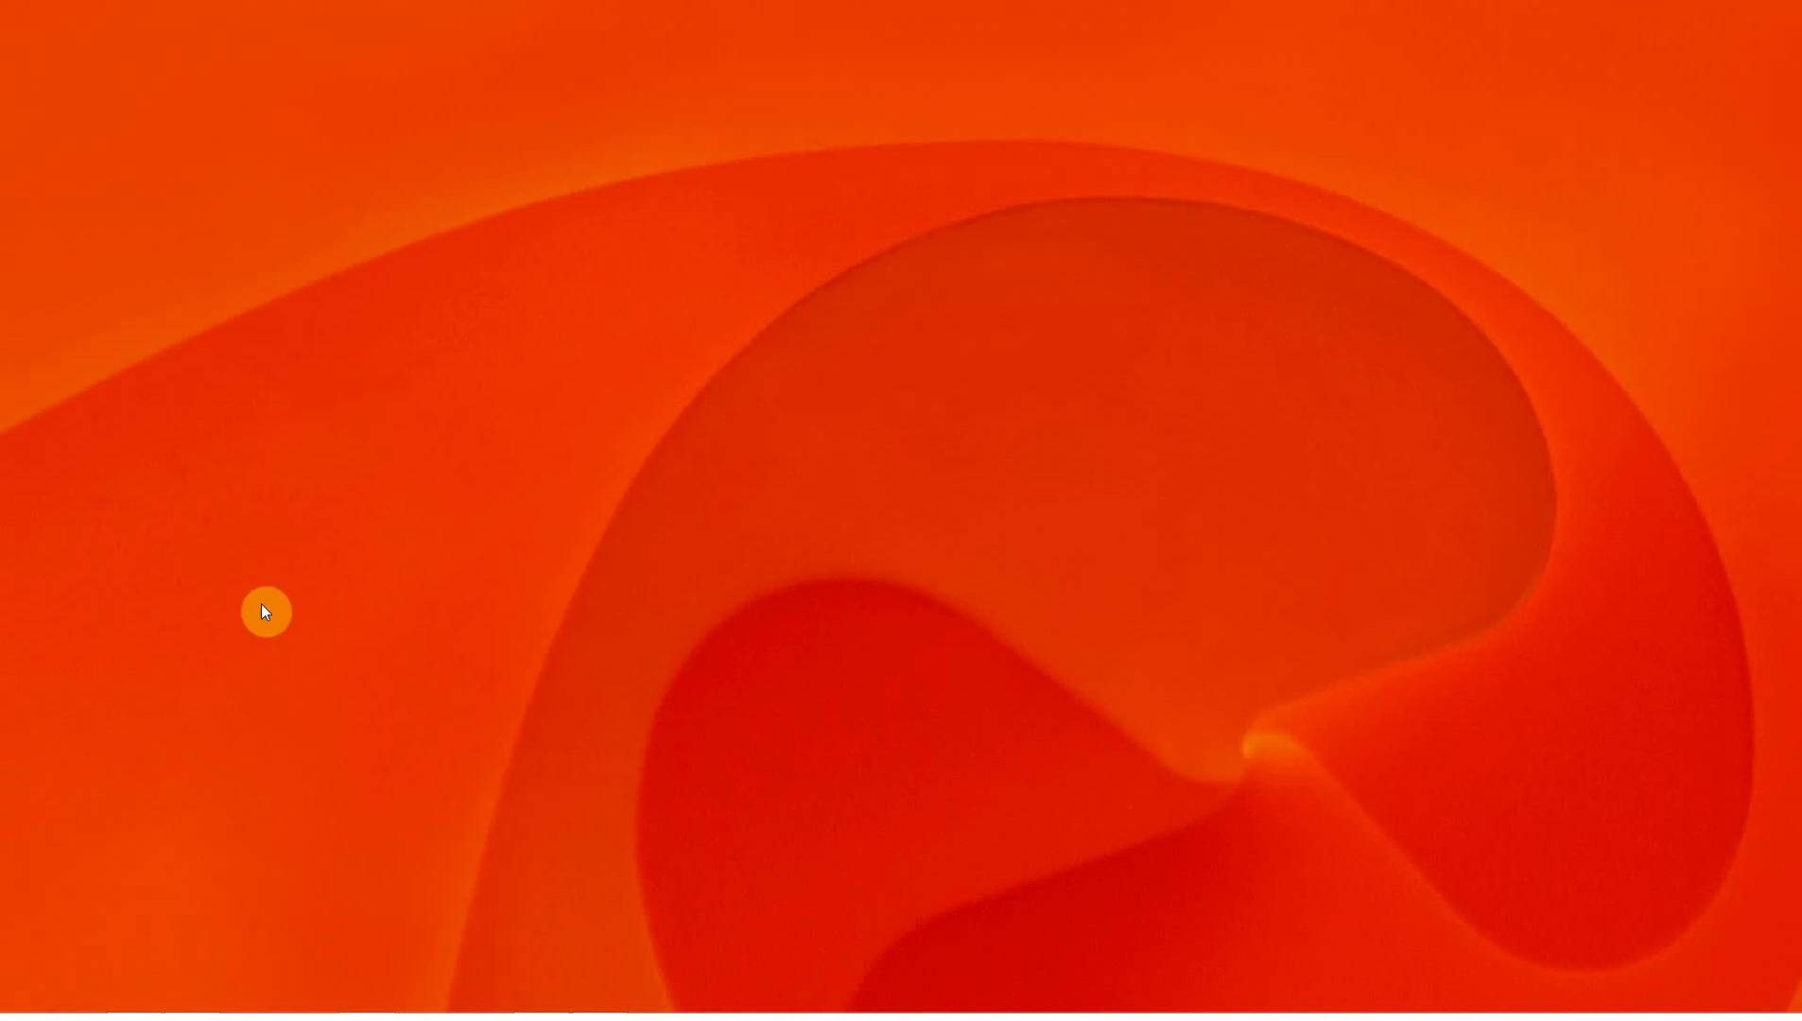
pyautogui.click(19, 998)
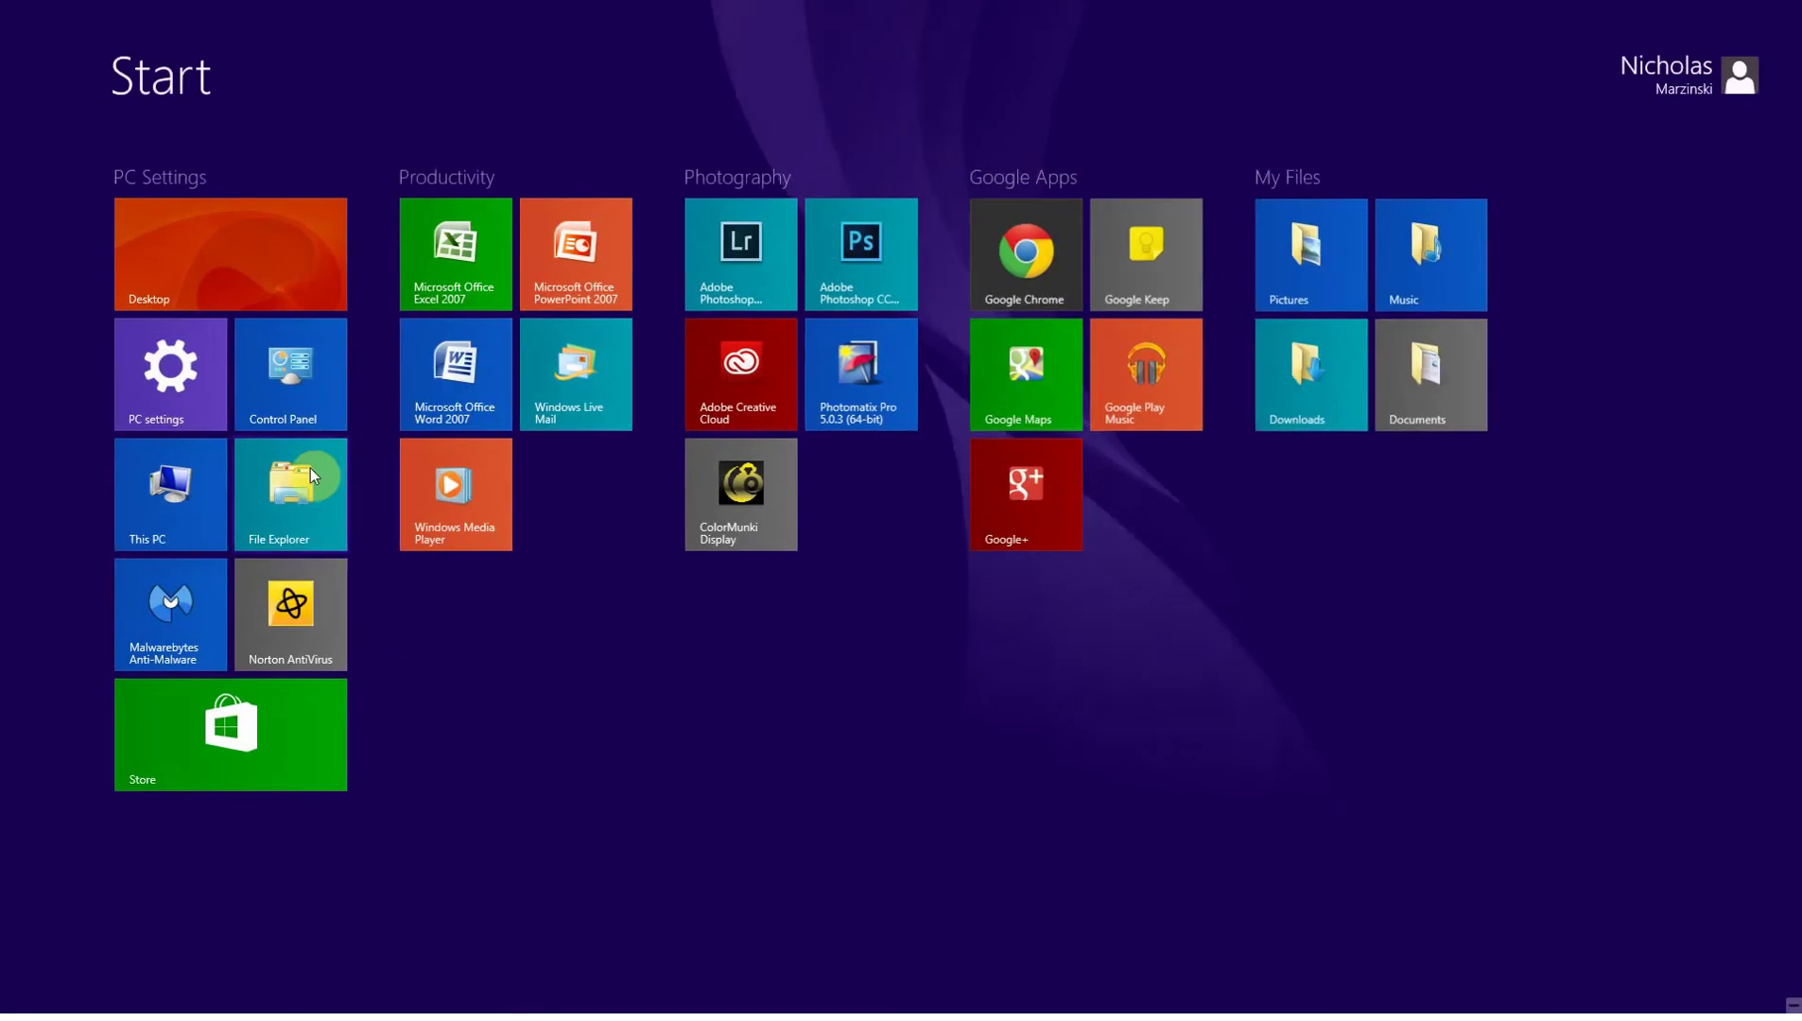
pyautogui.click(196, 521)
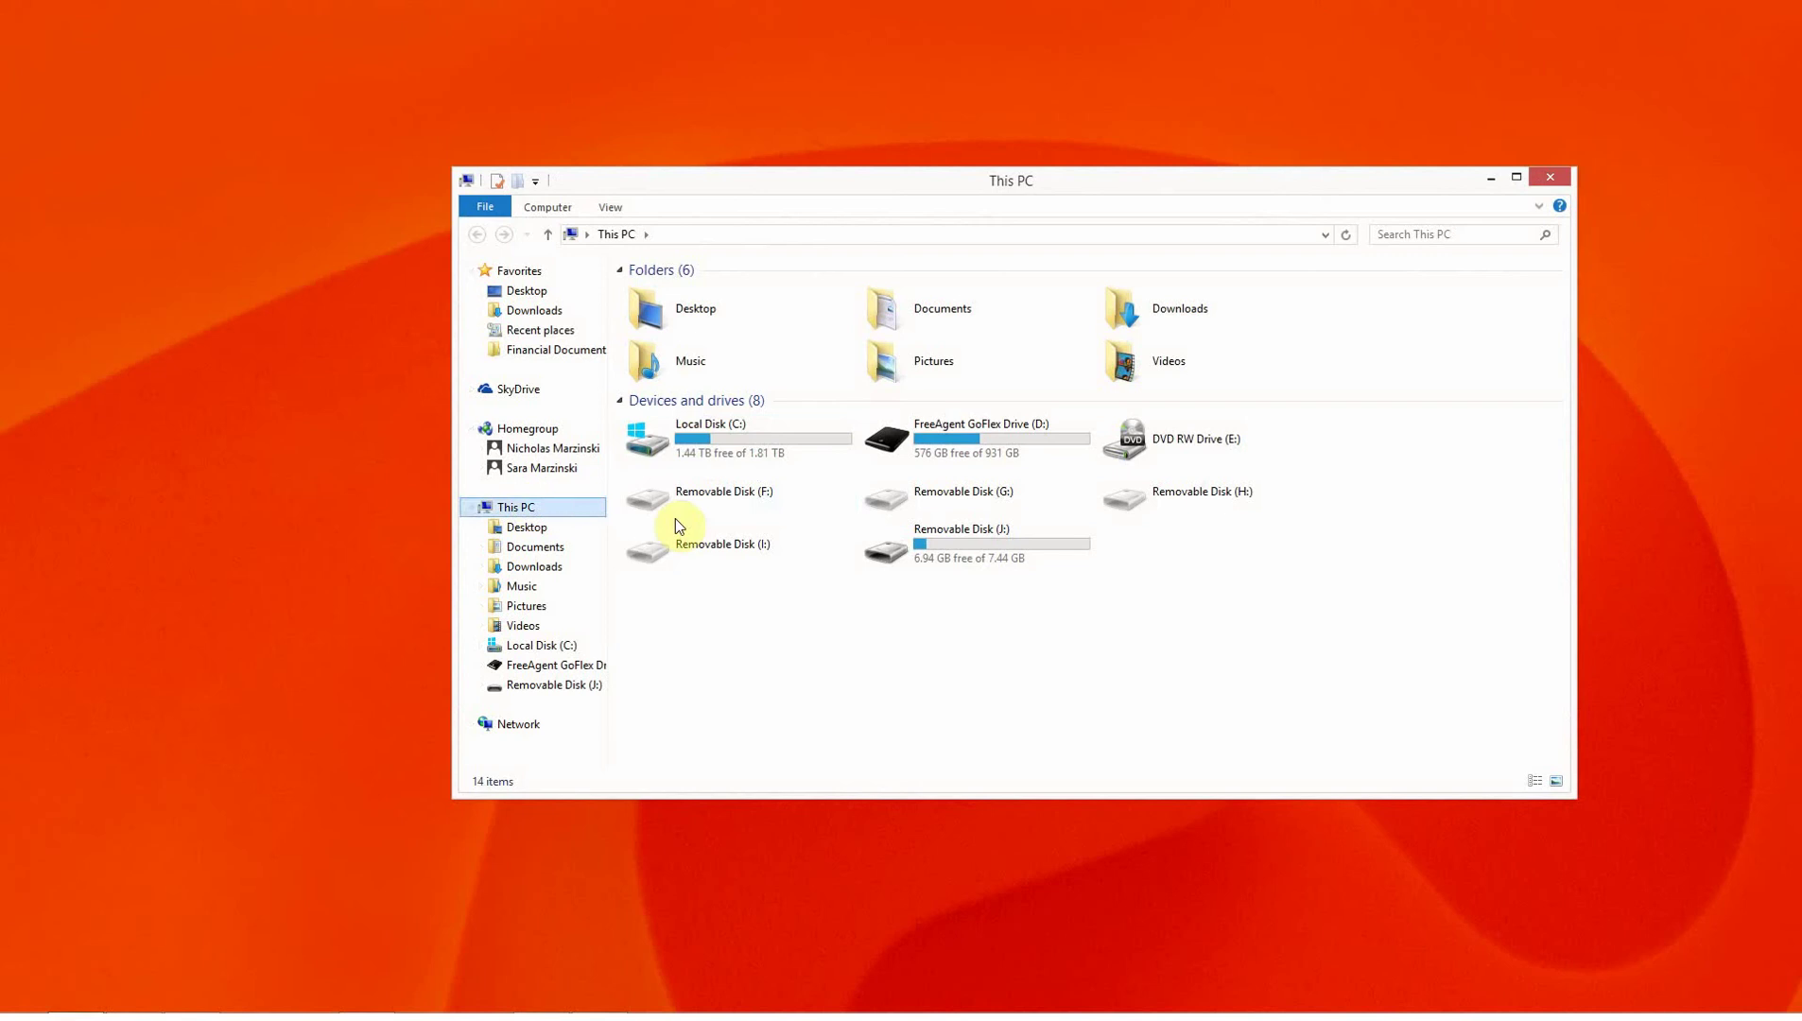
pyautogui.click(705, 450)
# Navigate from C: through the user's AppData\Roaming\Adobe\Lightroom to Develop Presets
pyautogui.doubleClick(708, 434)
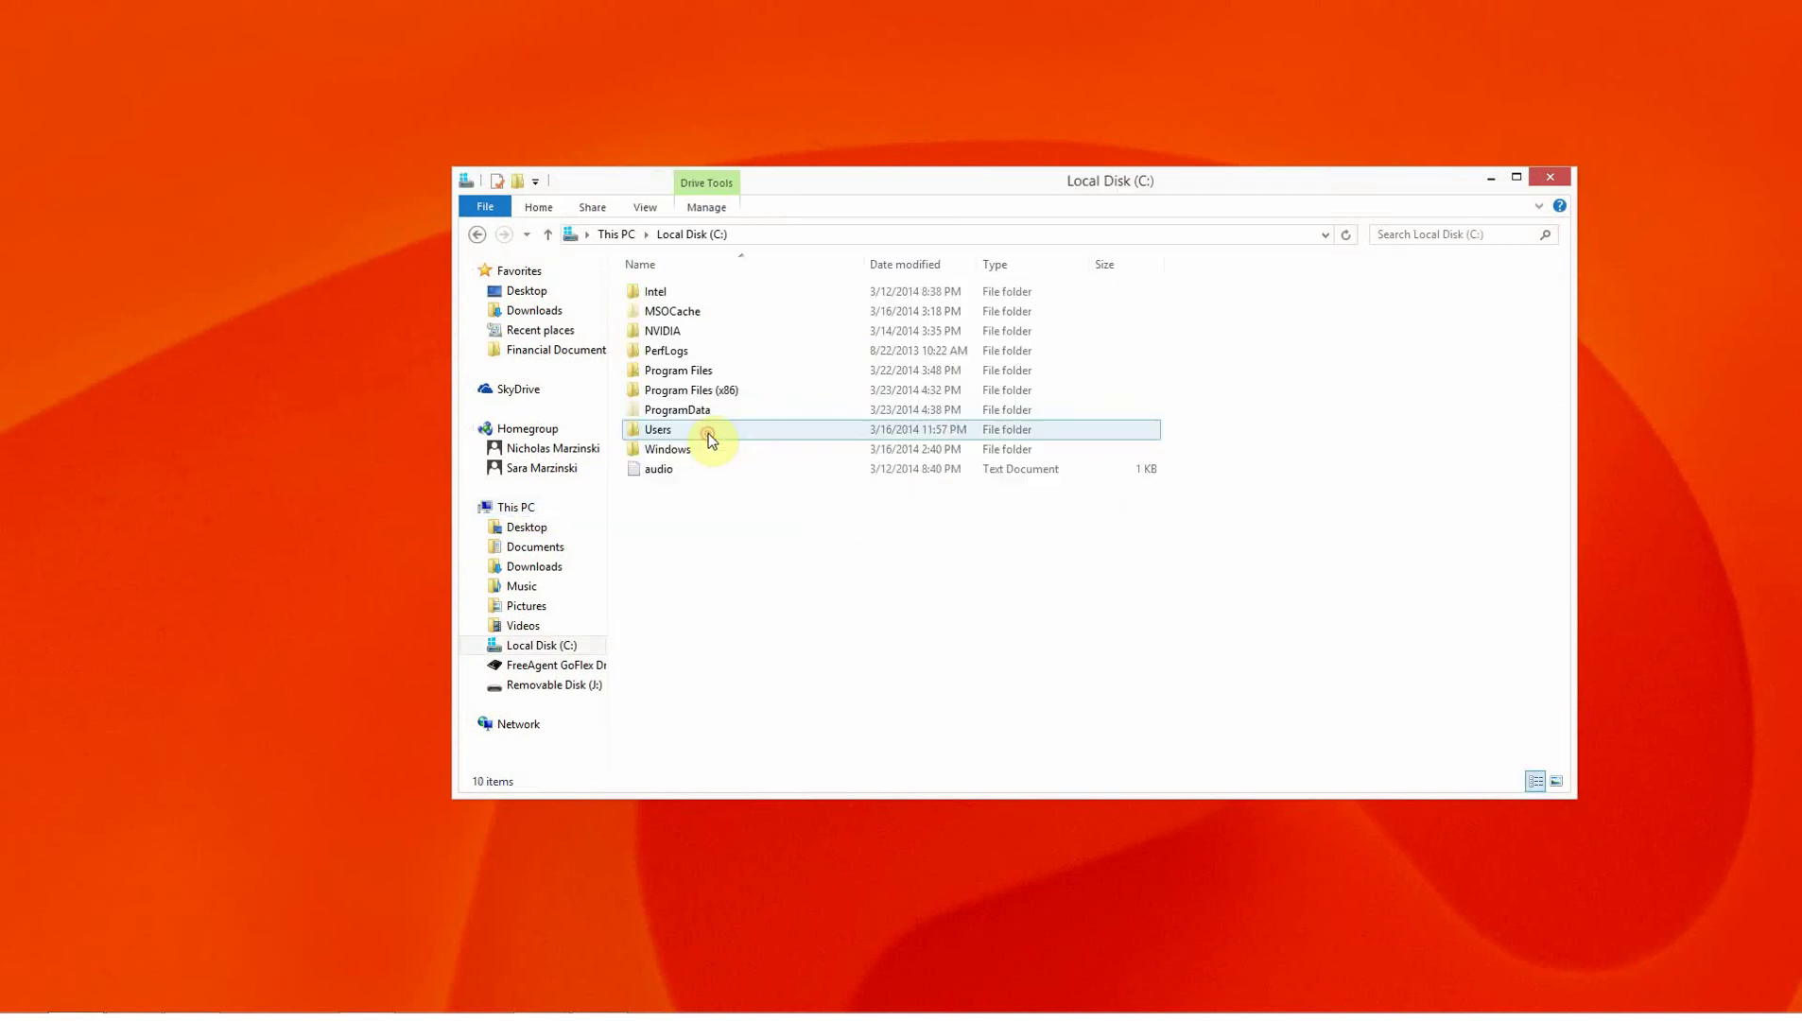
pyautogui.doubleClick(674, 438)
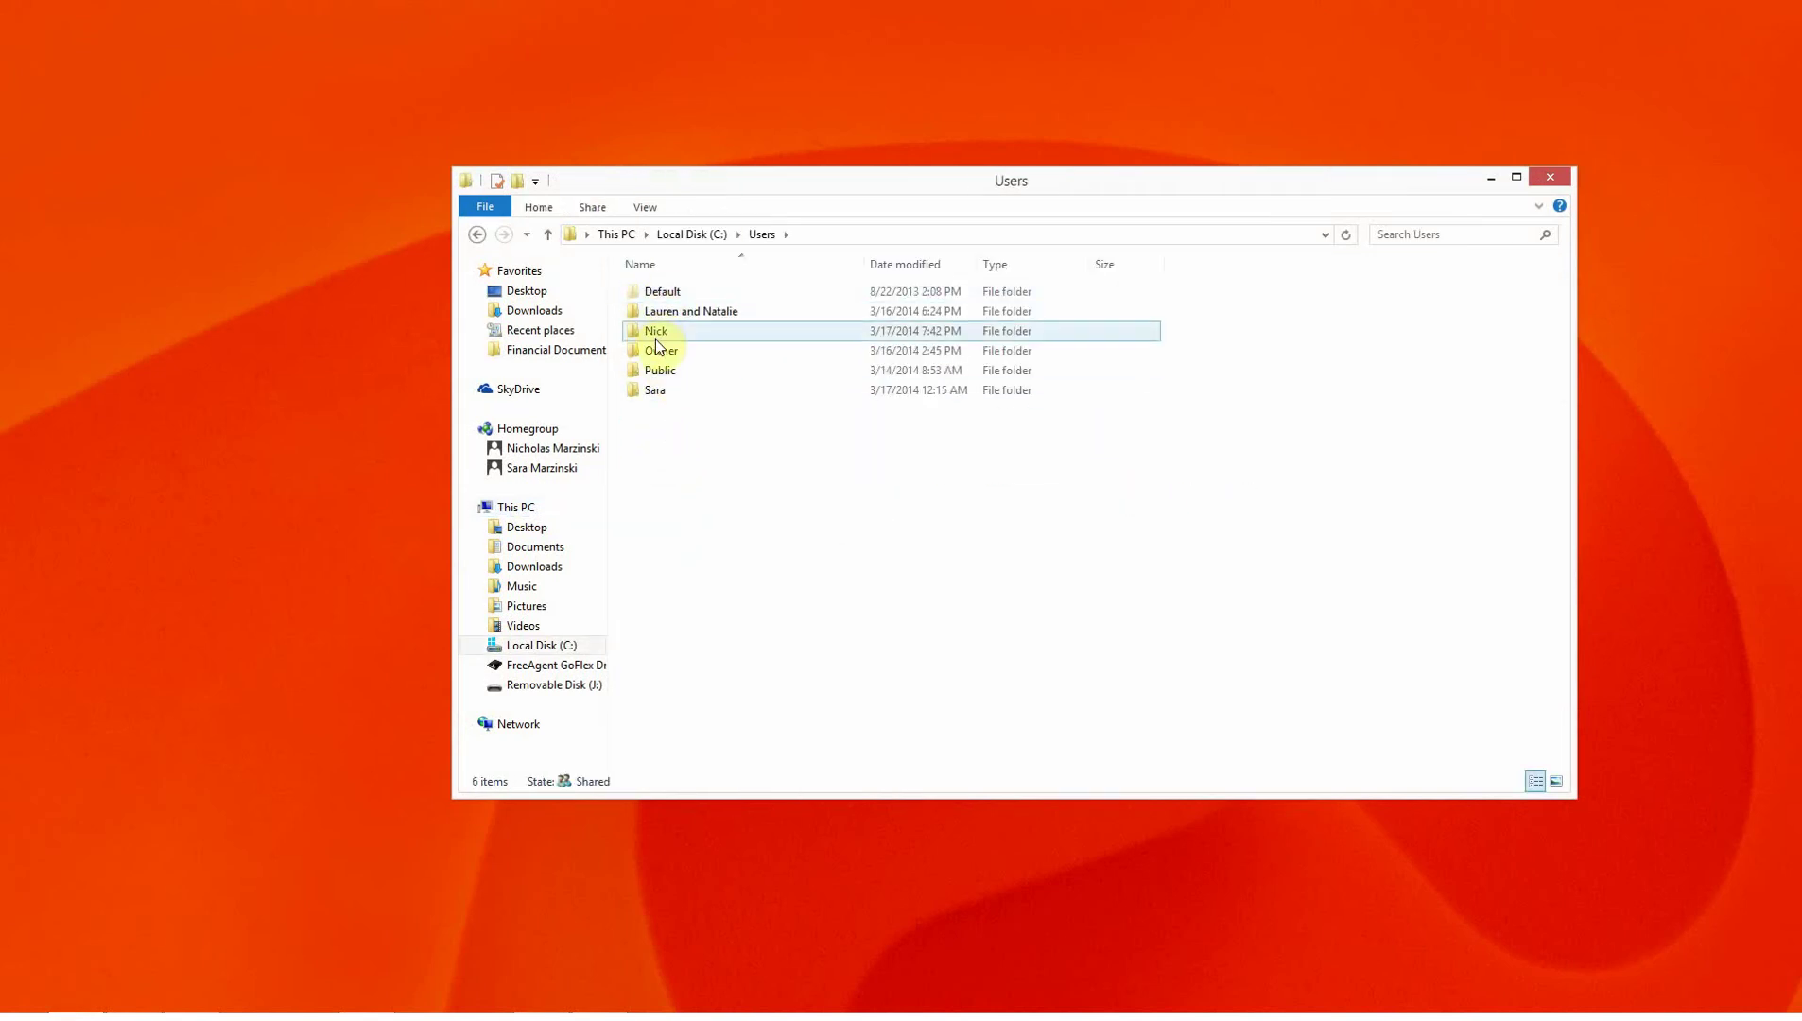
pyautogui.doubleClick(660, 334)
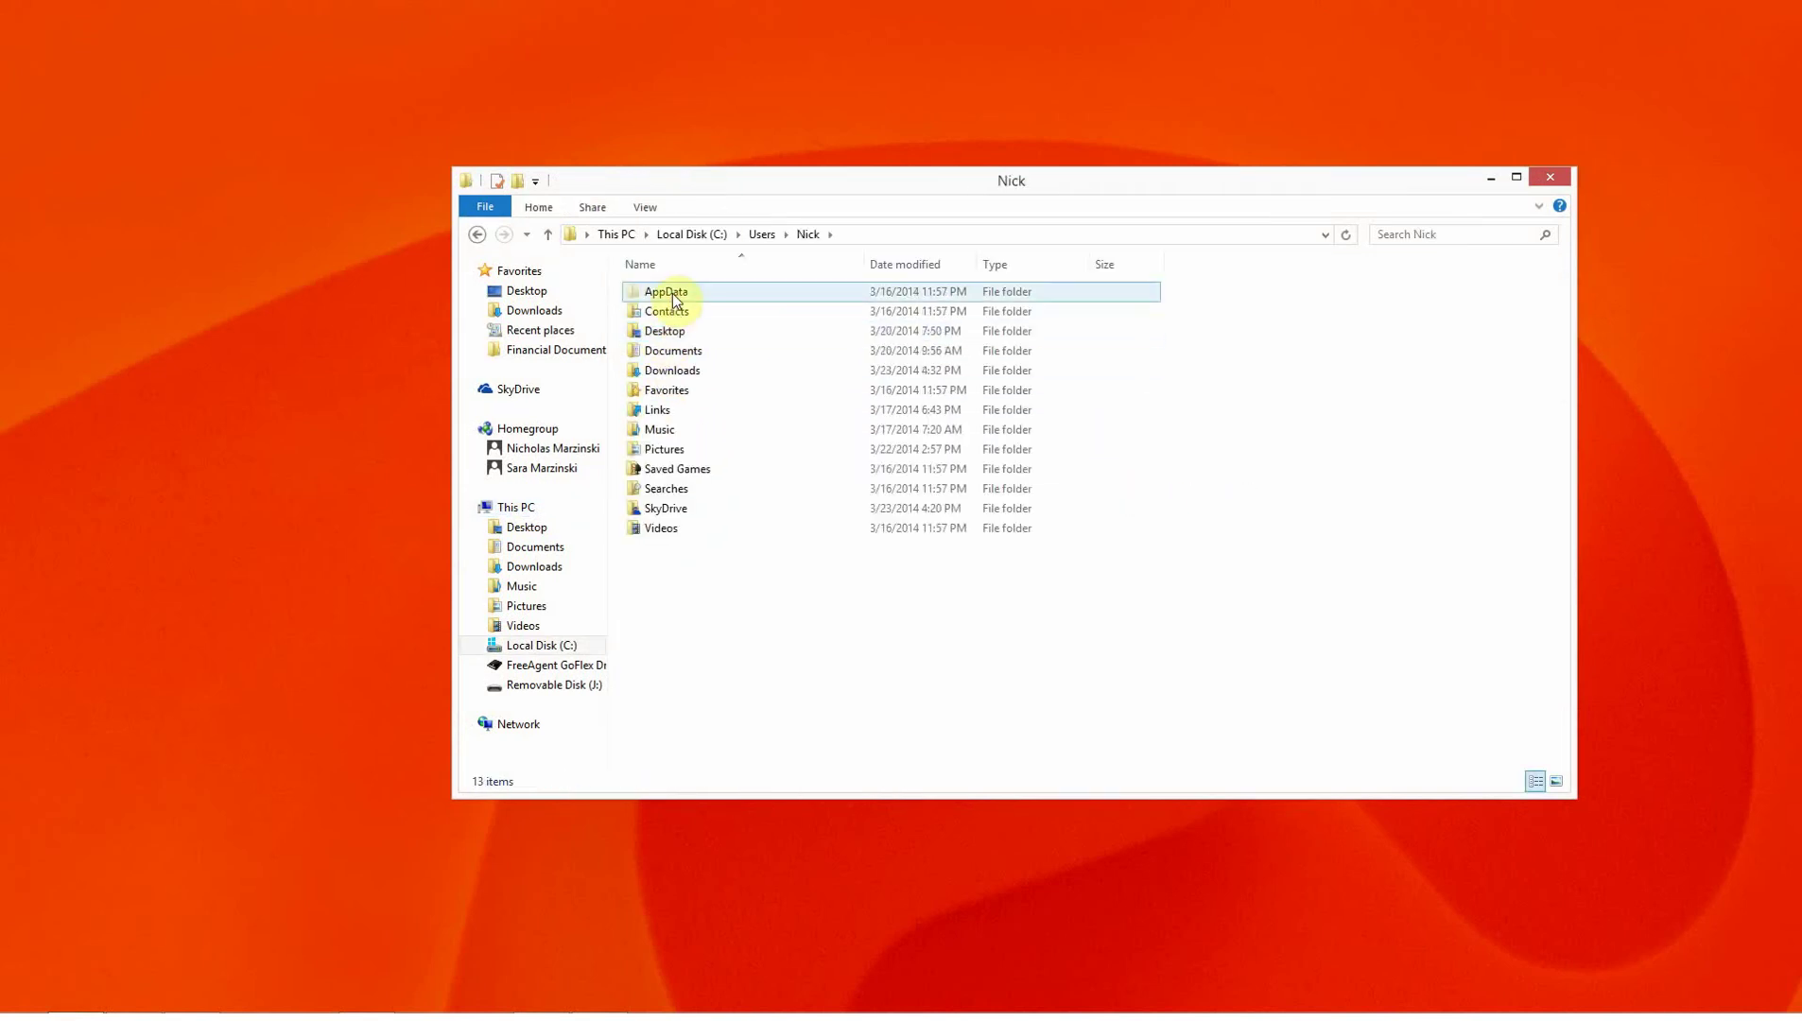
pyautogui.doubleClick(667, 293)
pyautogui.doubleClick(677, 335)
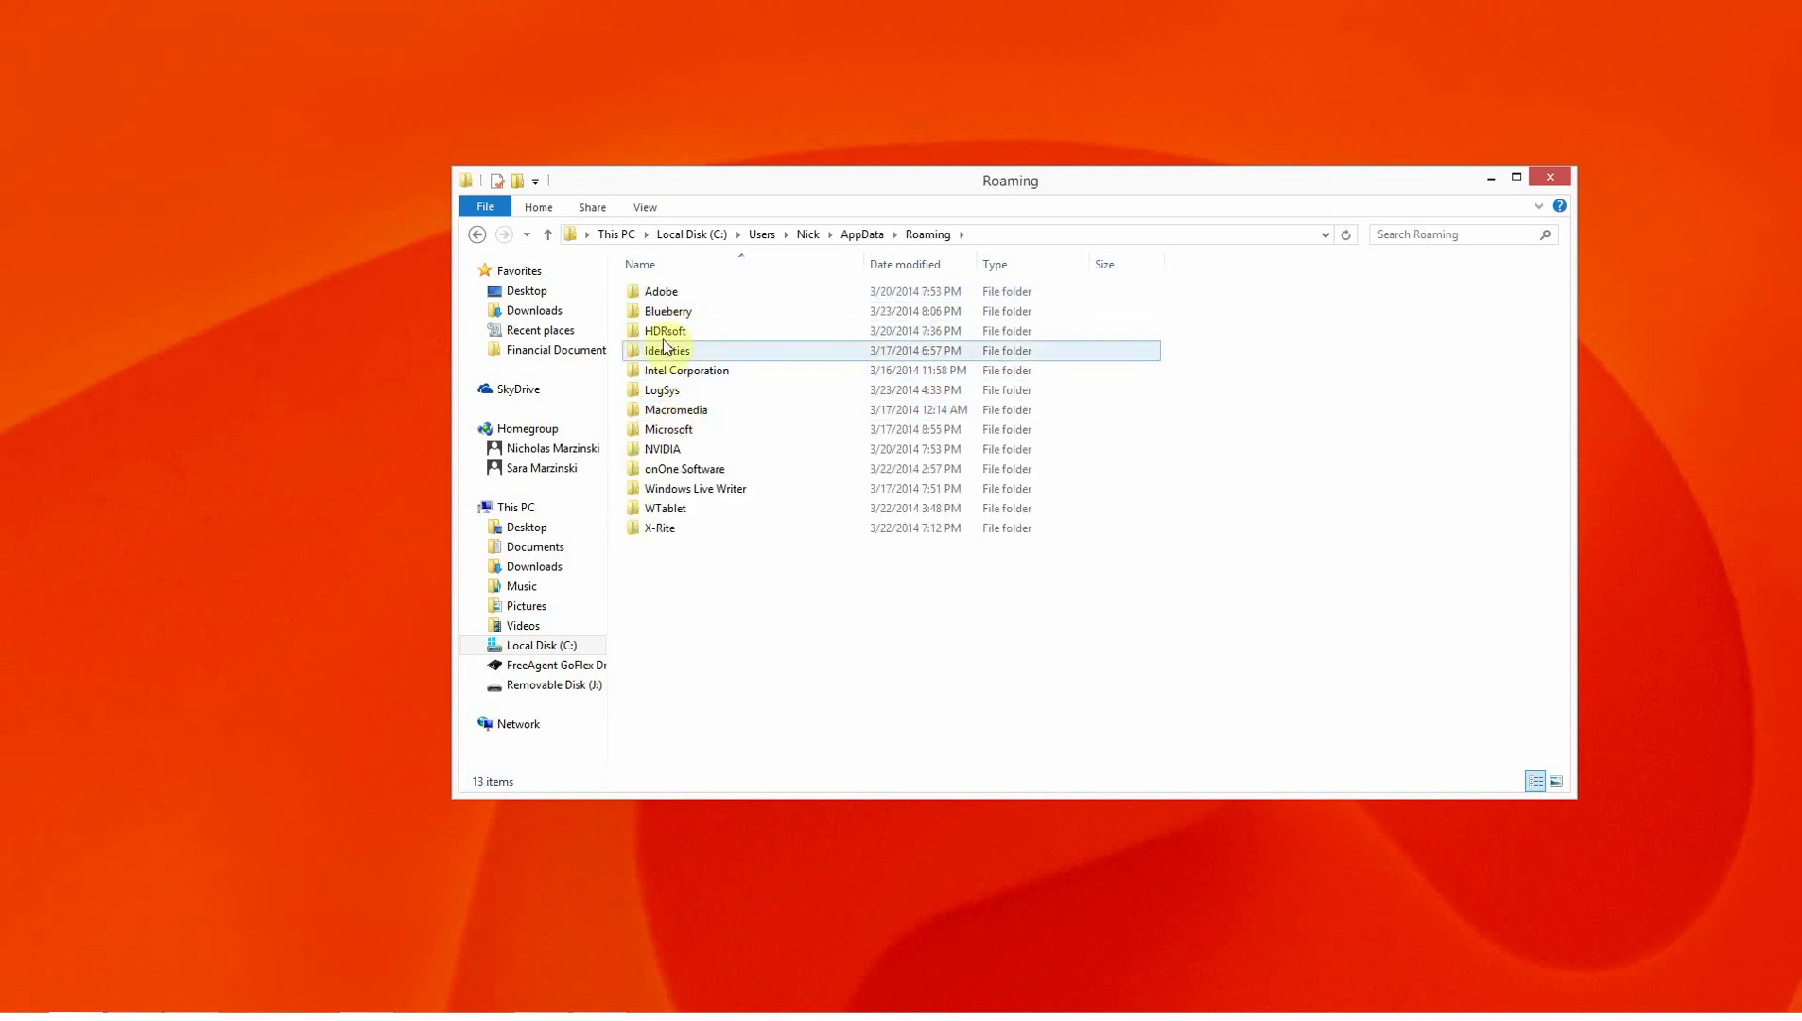
pyautogui.doubleClick(662, 291)
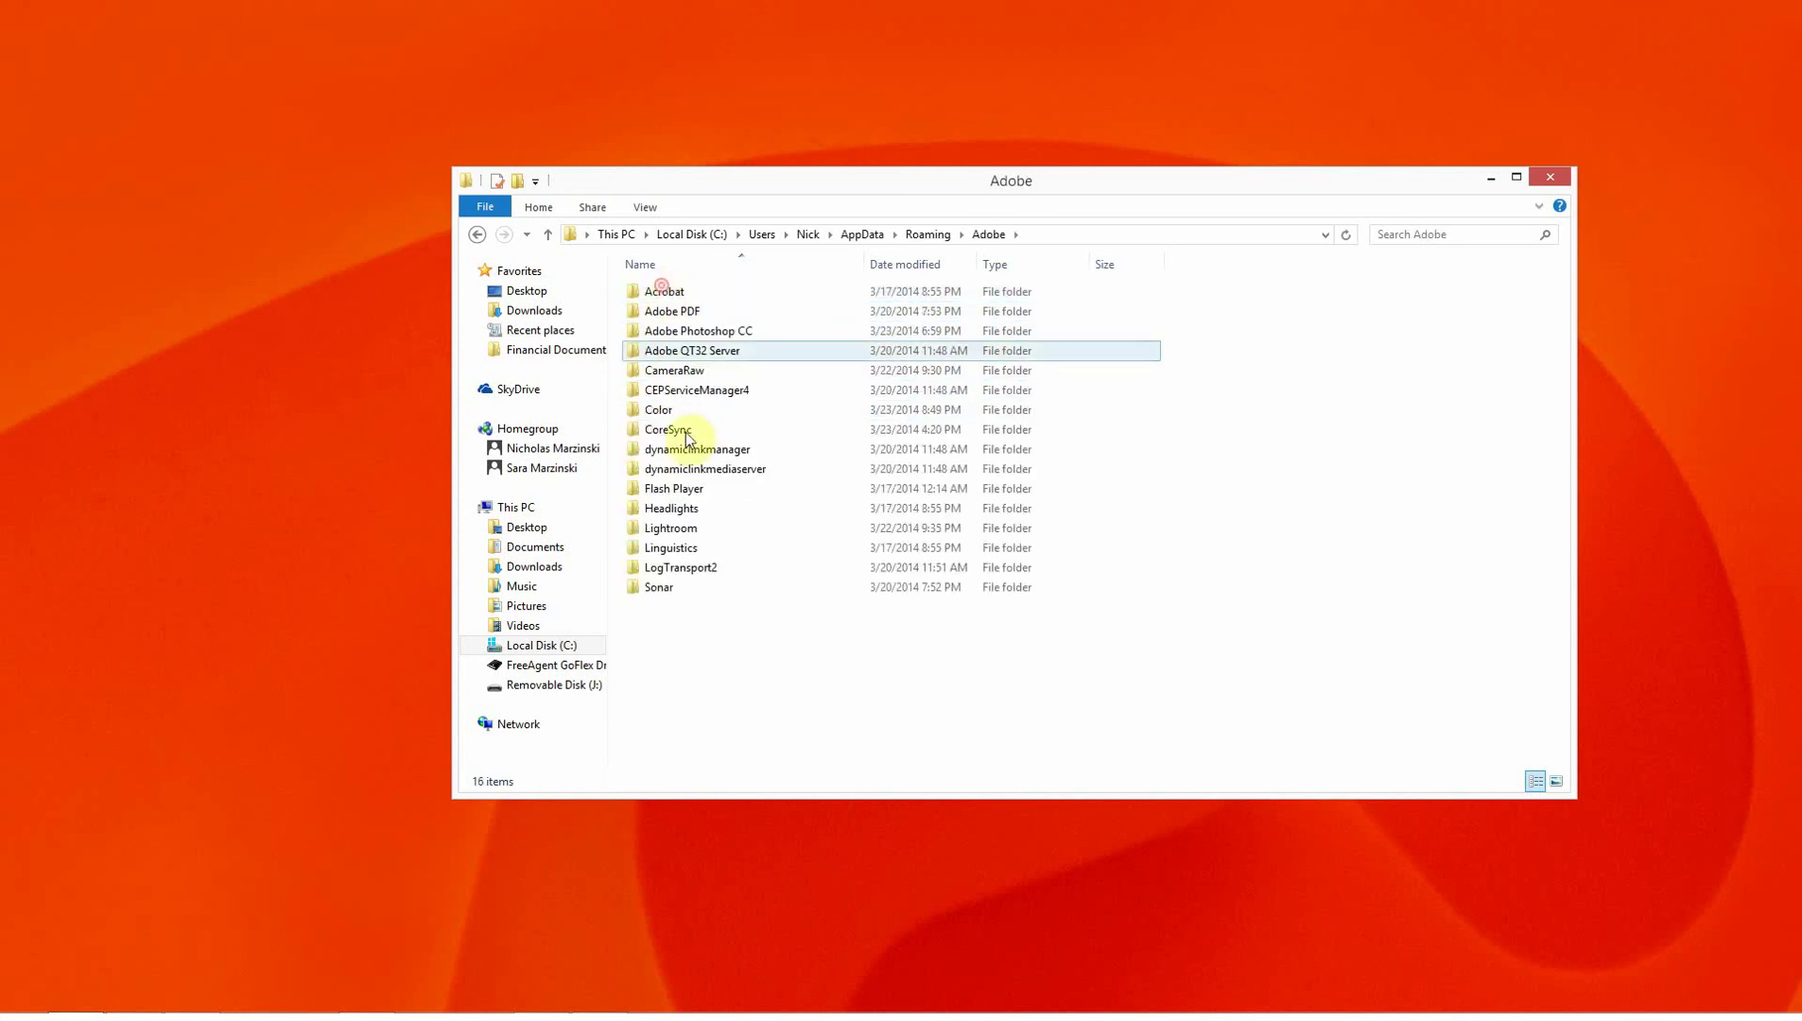
pyautogui.doubleClick(687, 530)
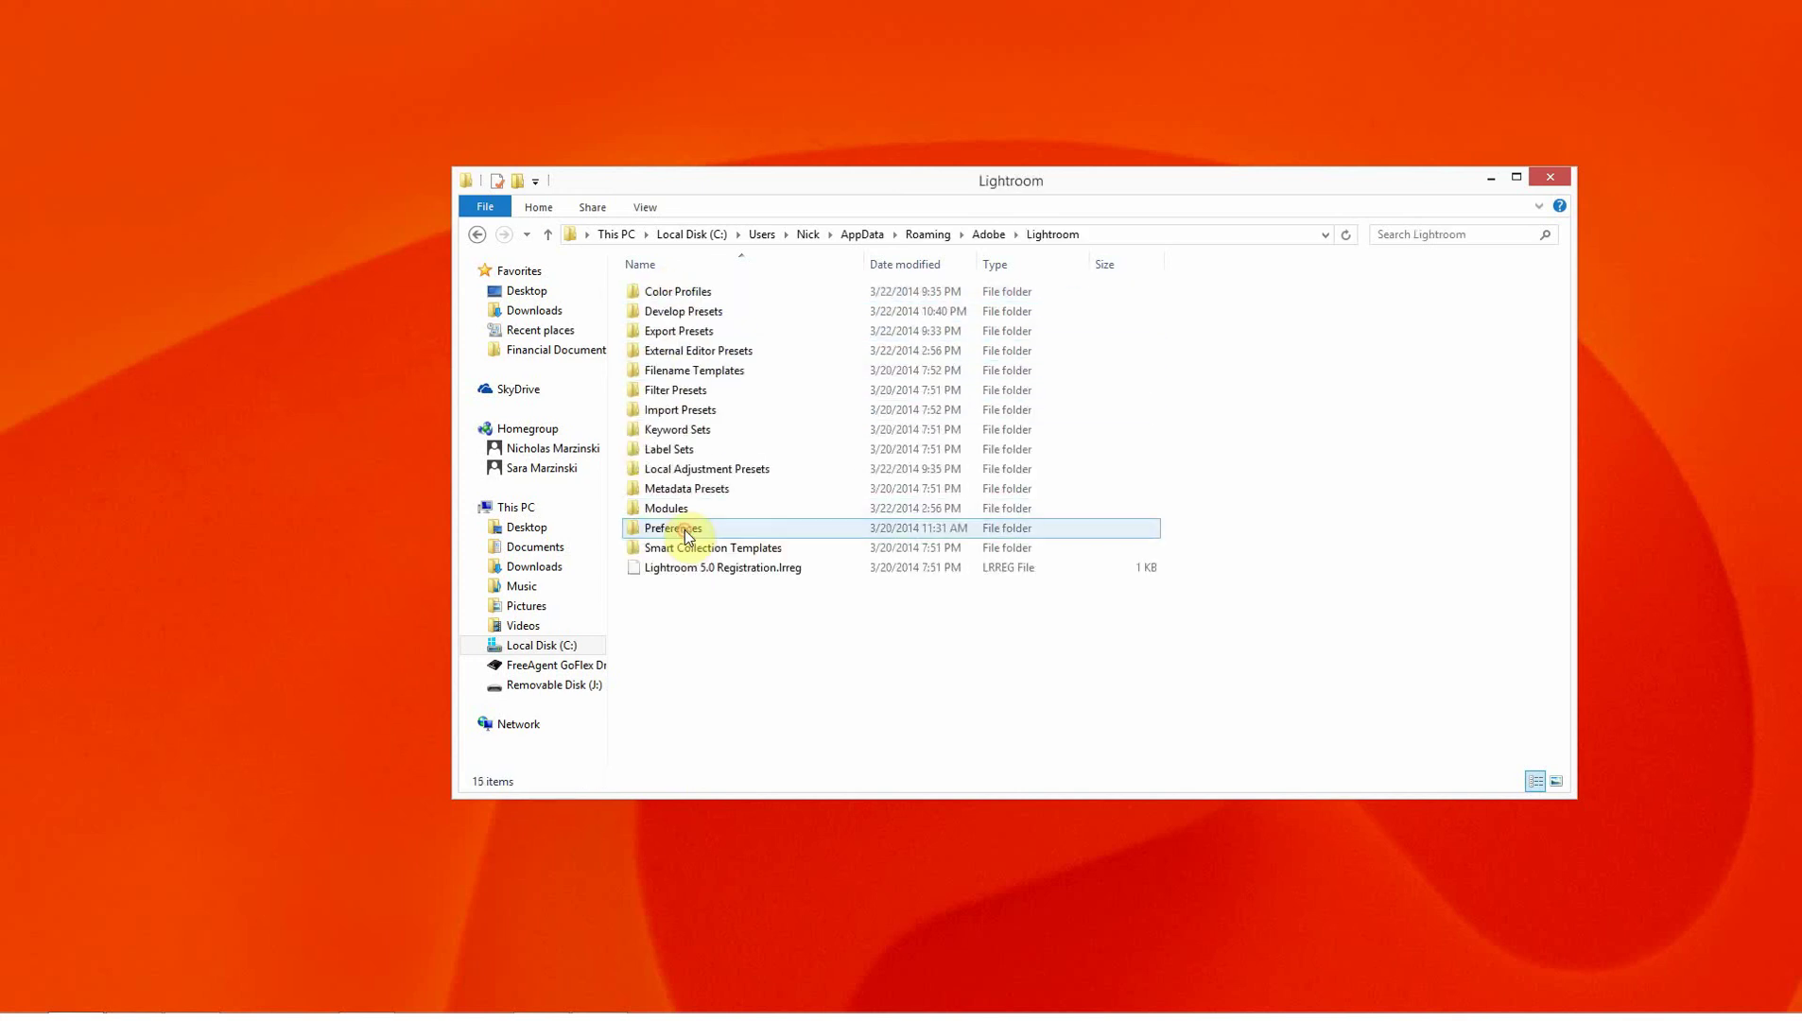
pyautogui.doubleClick(696, 317)
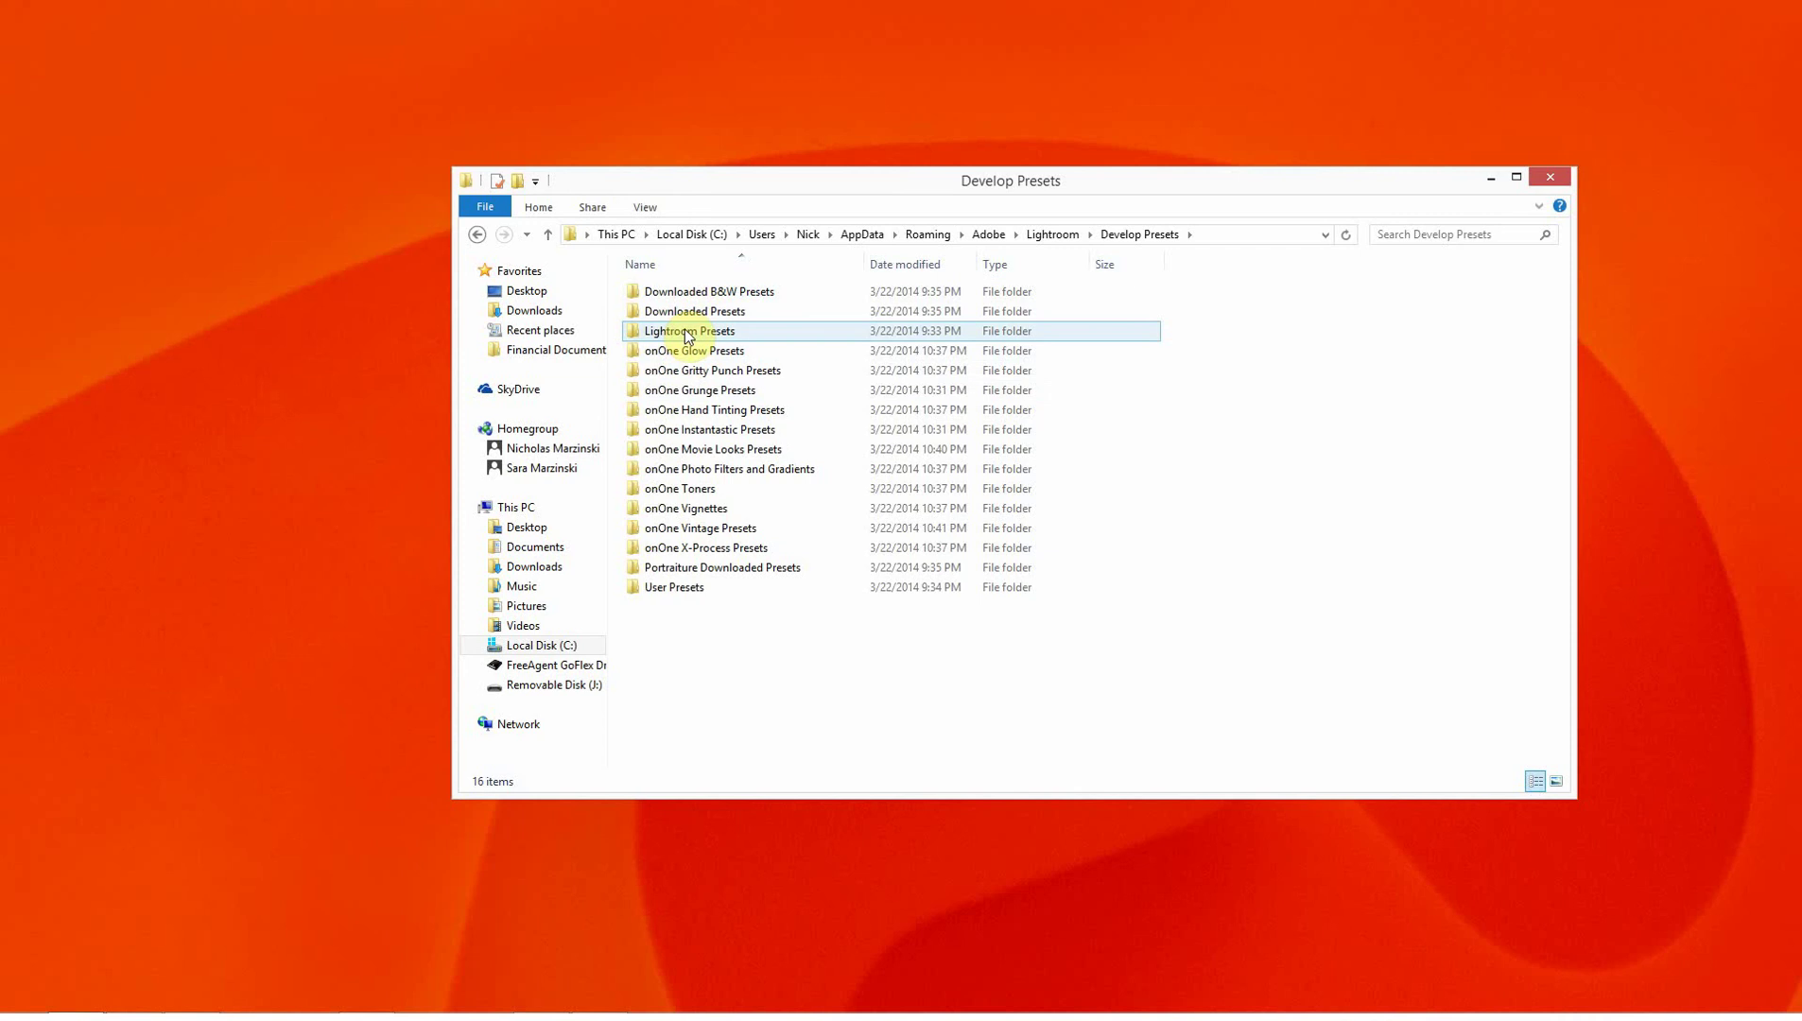
# Peek into Lightroom Presets, return to Develop Presets and select the Downloaded and onOne folders
pyautogui.doubleClick(687, 333)
pyautogui.click(1059, 235)
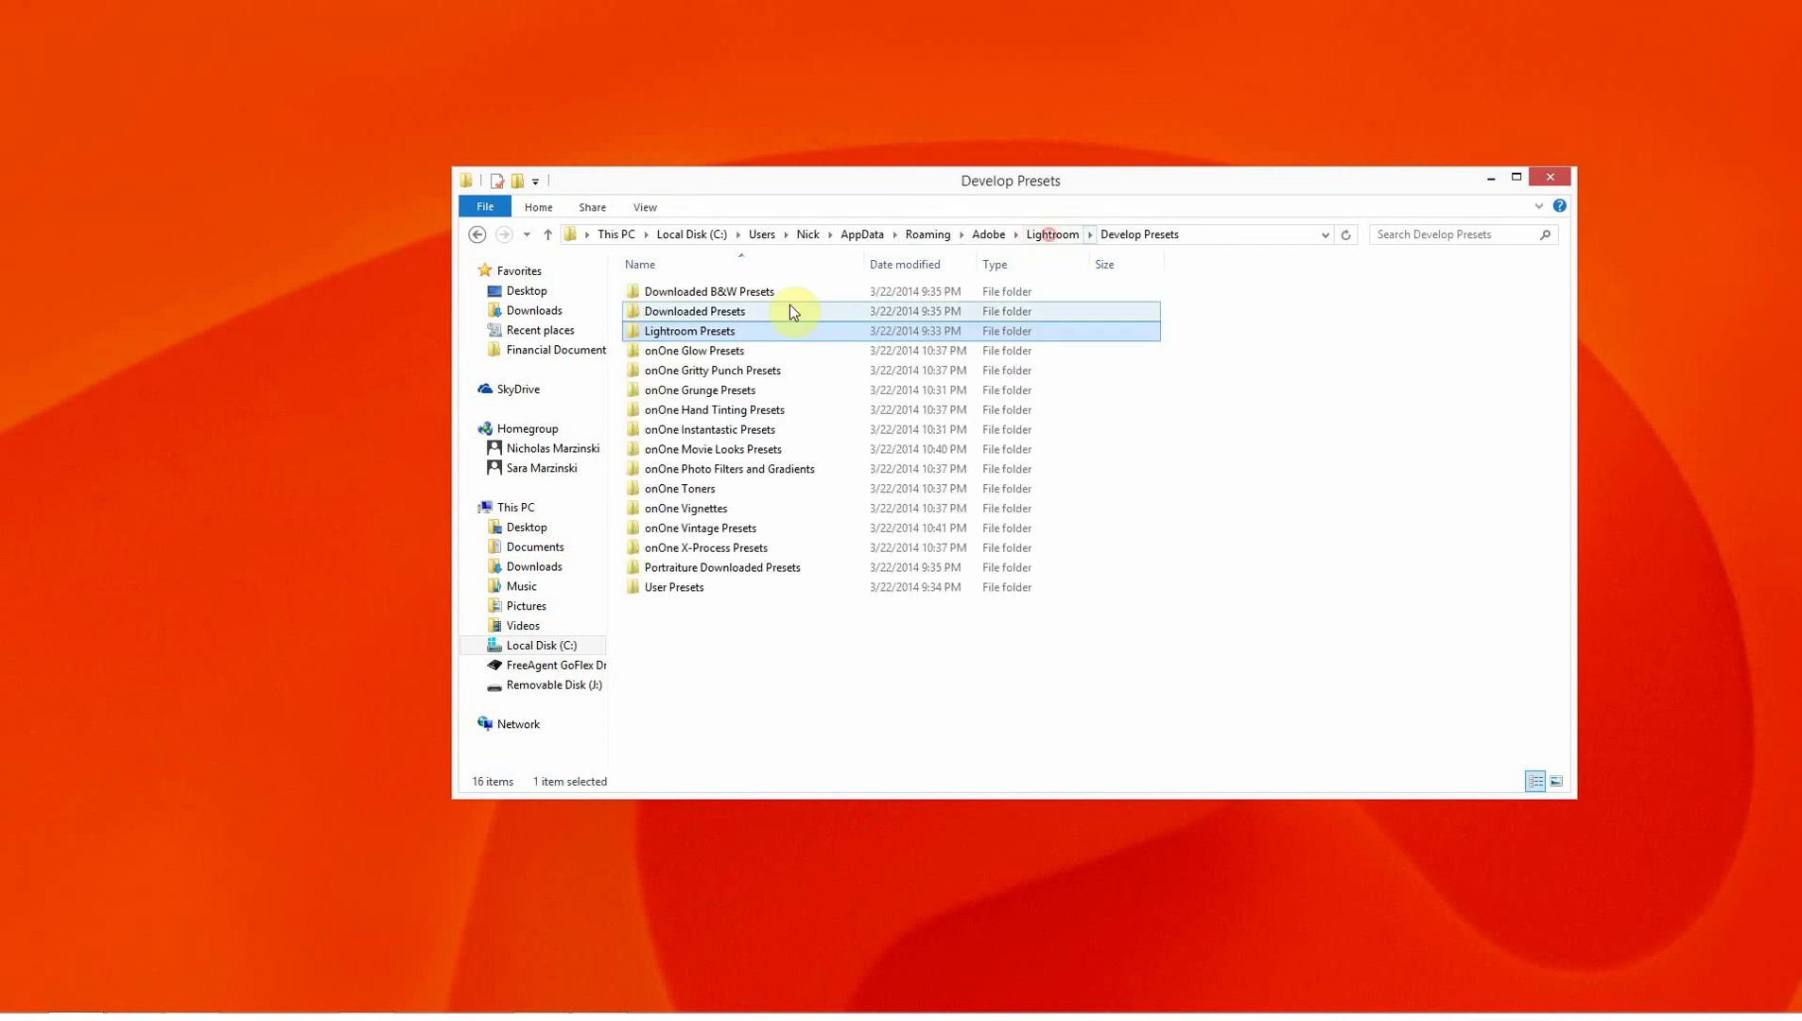
pyautogui.click(691, 312)
pyautogui.click(691, 351)
pyautogui.click(691, 370)
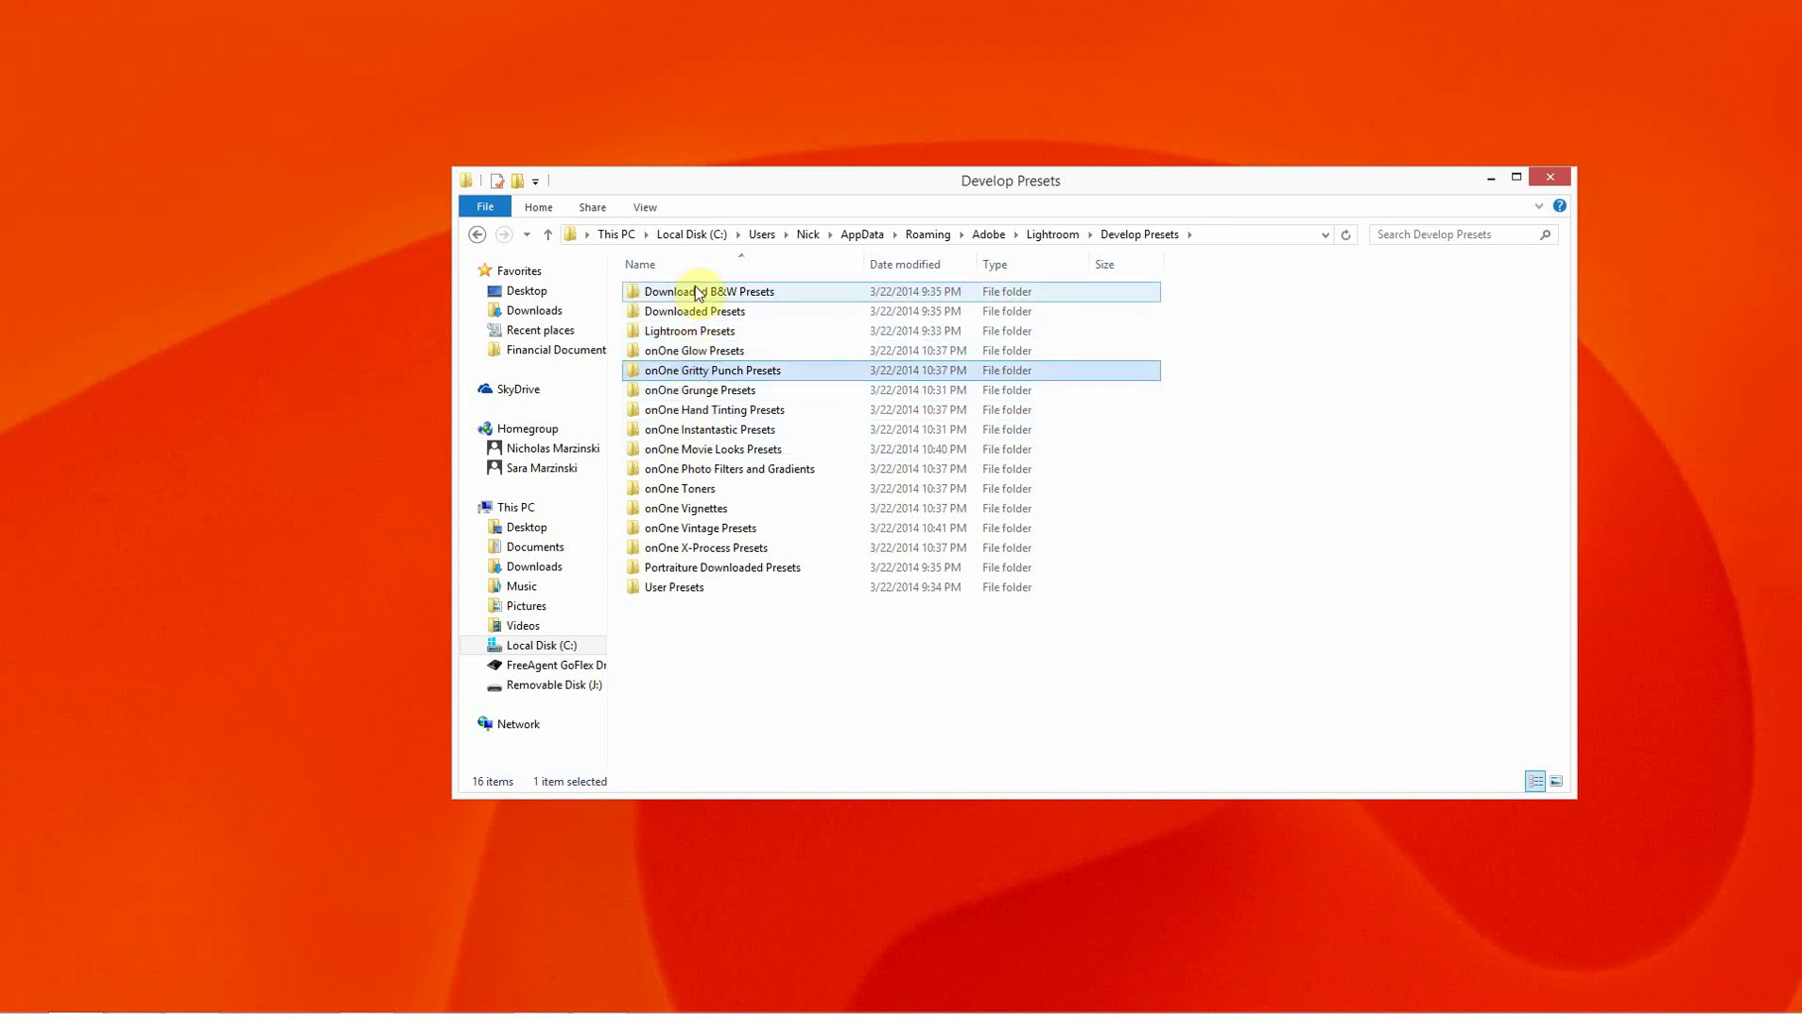
# Select Downloaded B&W, Downloaded and all onOne preset folders, then close the window
pyautogui.click(695, 292)
pyautogui.keyDown('ctrl'); pyautogui.click(691, 312); pyautogui.keyUp('ctrl')
pyautogui.keyDown('ctrl'); pyautogui.click(691, 351); pyautogui.keyUp('ctrl')
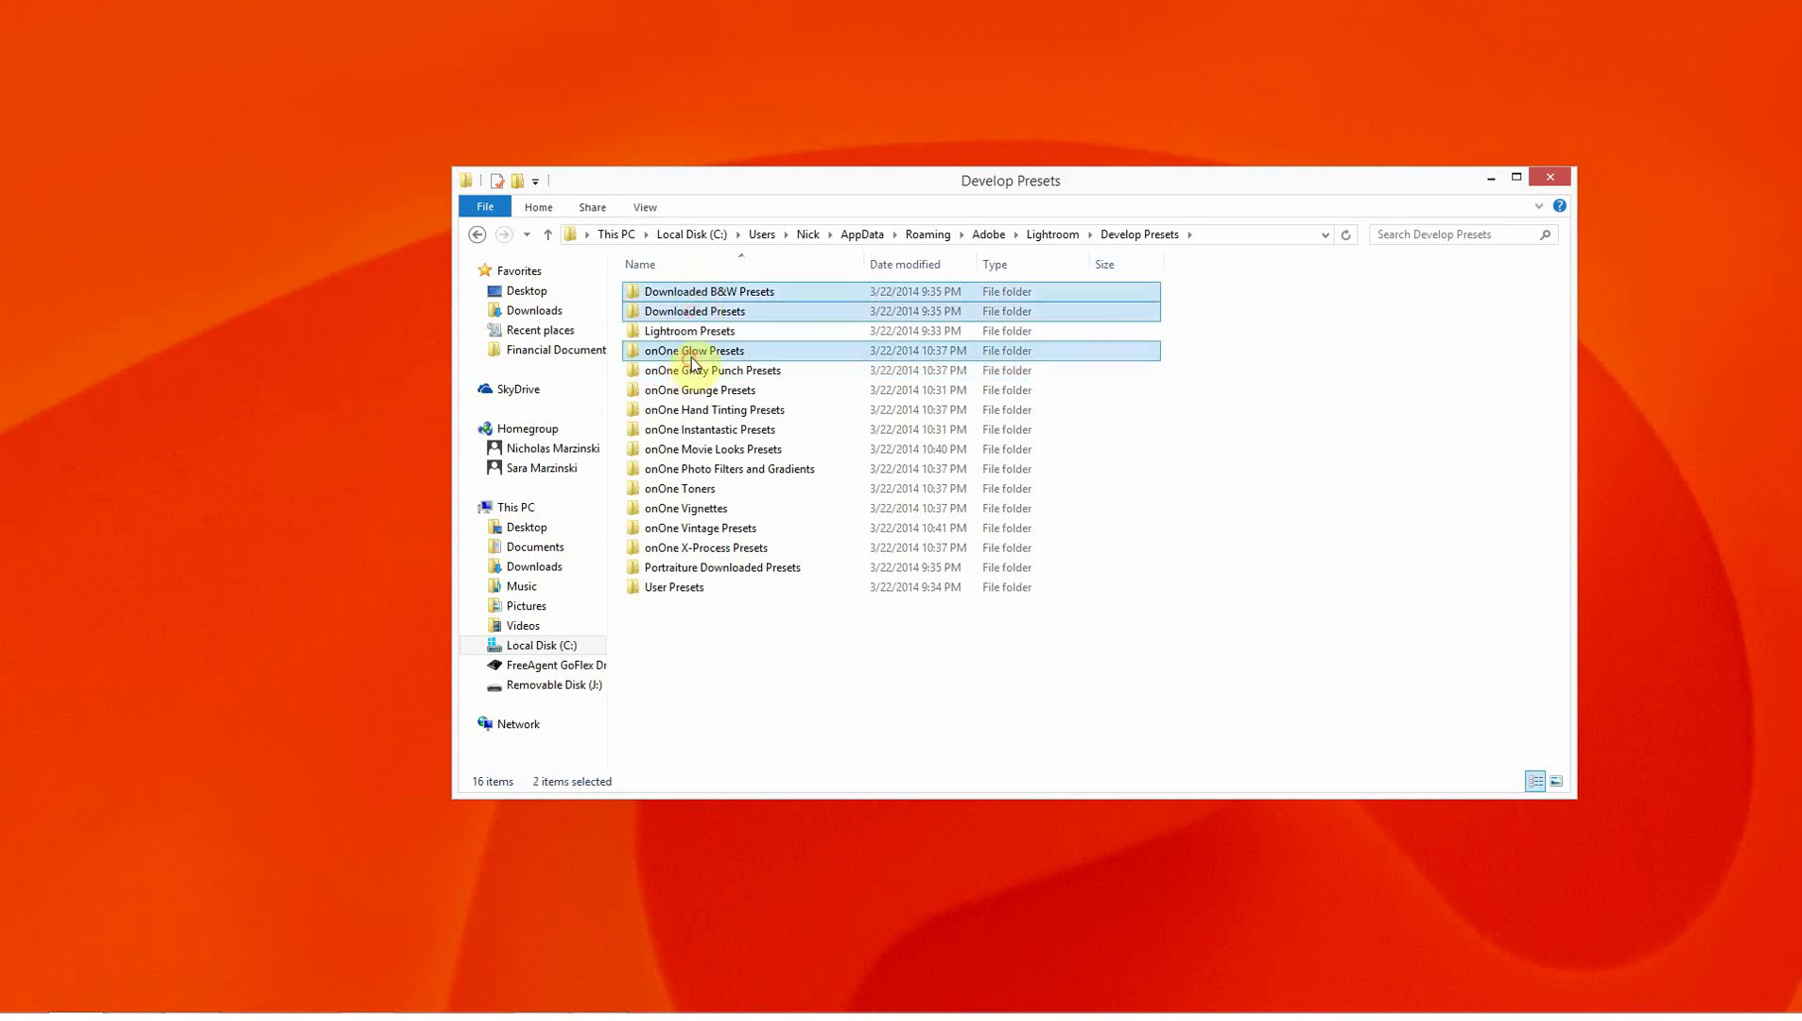
pyautogui.keyDown('ctrl'); pyautogui.click(694, 390); pyautogui.keyUp('ctrl')
pyautogui.keyDown('ctrl'); pyautogui.click(699, 409); pyautogui.keyUp('ctrl')
pyautogui.keyDown('ctrl'); pyautogui.click(700, 429); pyautogui.keyUp('ctrl')
pyautogui.keyDown('ctrl'); pyautogui.click(697, 469); pyautogui.keyUp('ctrl')
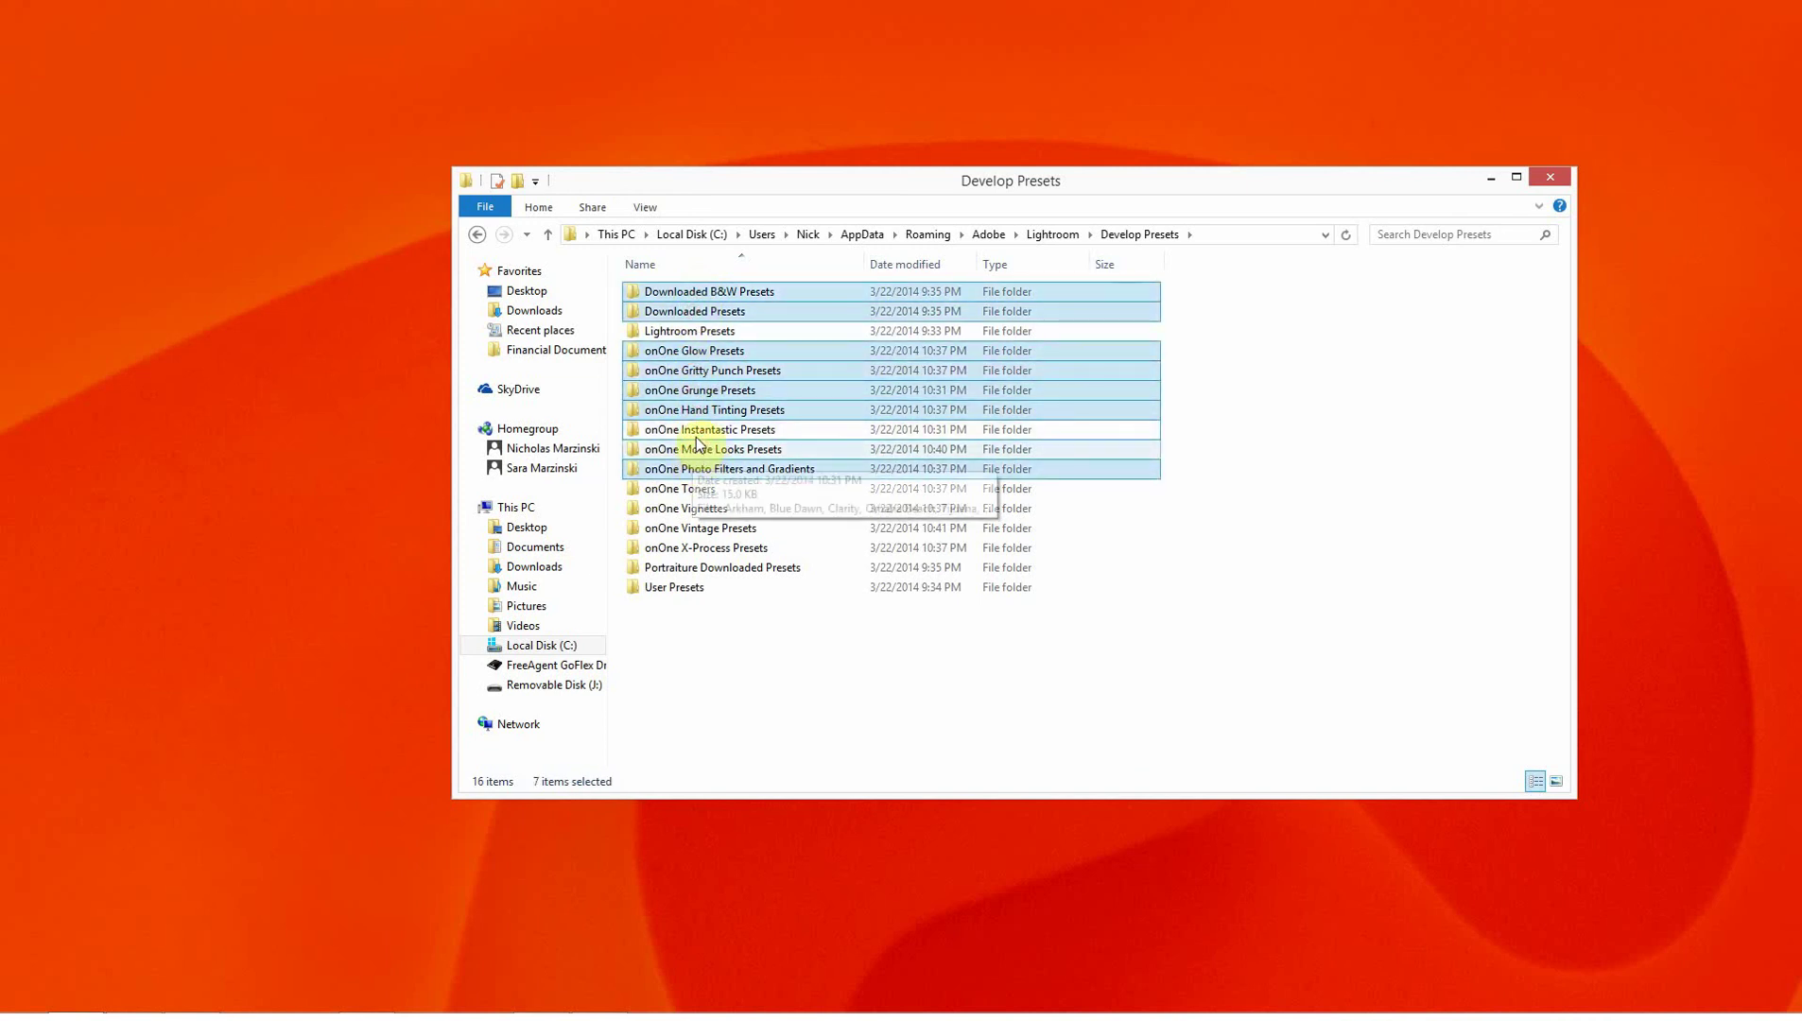
pyautogui.keyDown('ctrl'); pyautogui.click(697, 450); pyautogui.keyUp('ctrl')
pyautogui.keyDown('ctrl'); pyautogui.click(686, 489); pyautogui.keyUp('ctrl')
pyautogui.keyDown('ctrl'); pyautogui.click(685, 509); pyautogui.keyUp('ctrl')
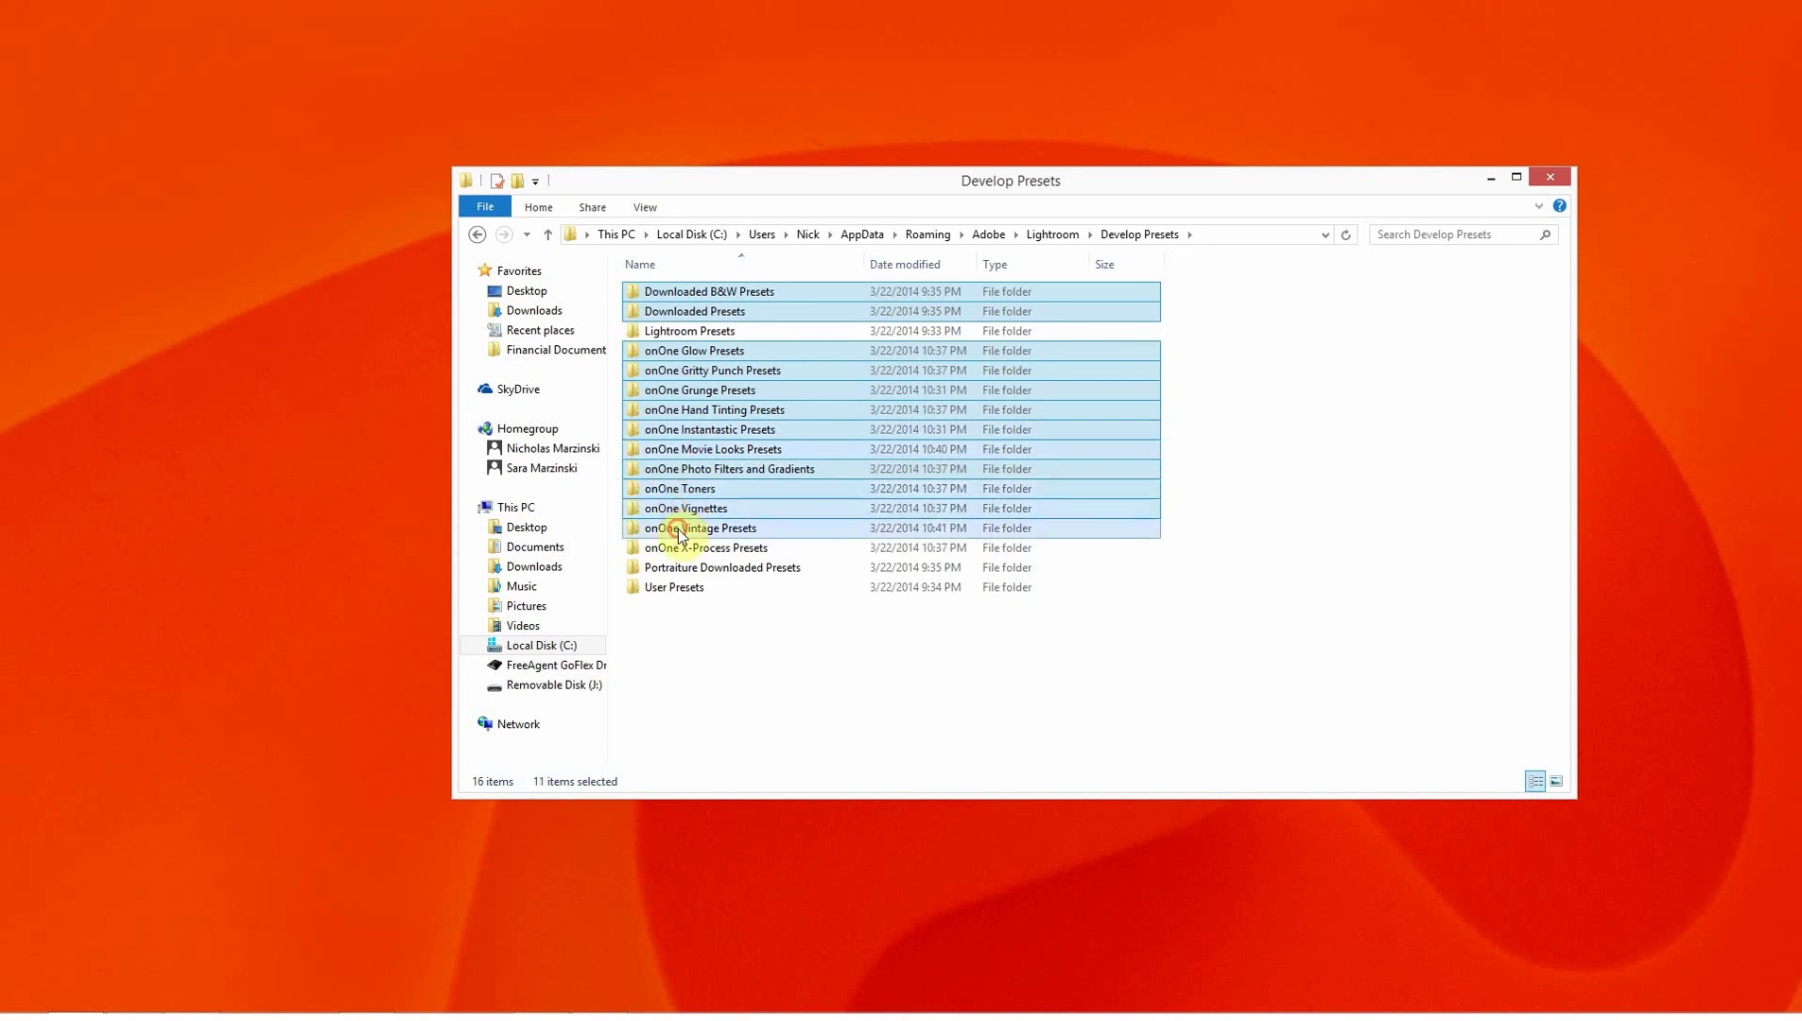
pyautogui.keyDown('ctrl'); pyautogui.click(683, 529); pyautogui.keyUp('ctrl')
pyautogui.keyDown('ctrl'); pyautogui.click(679, 548); pyautogui.keyUp('ctrl')
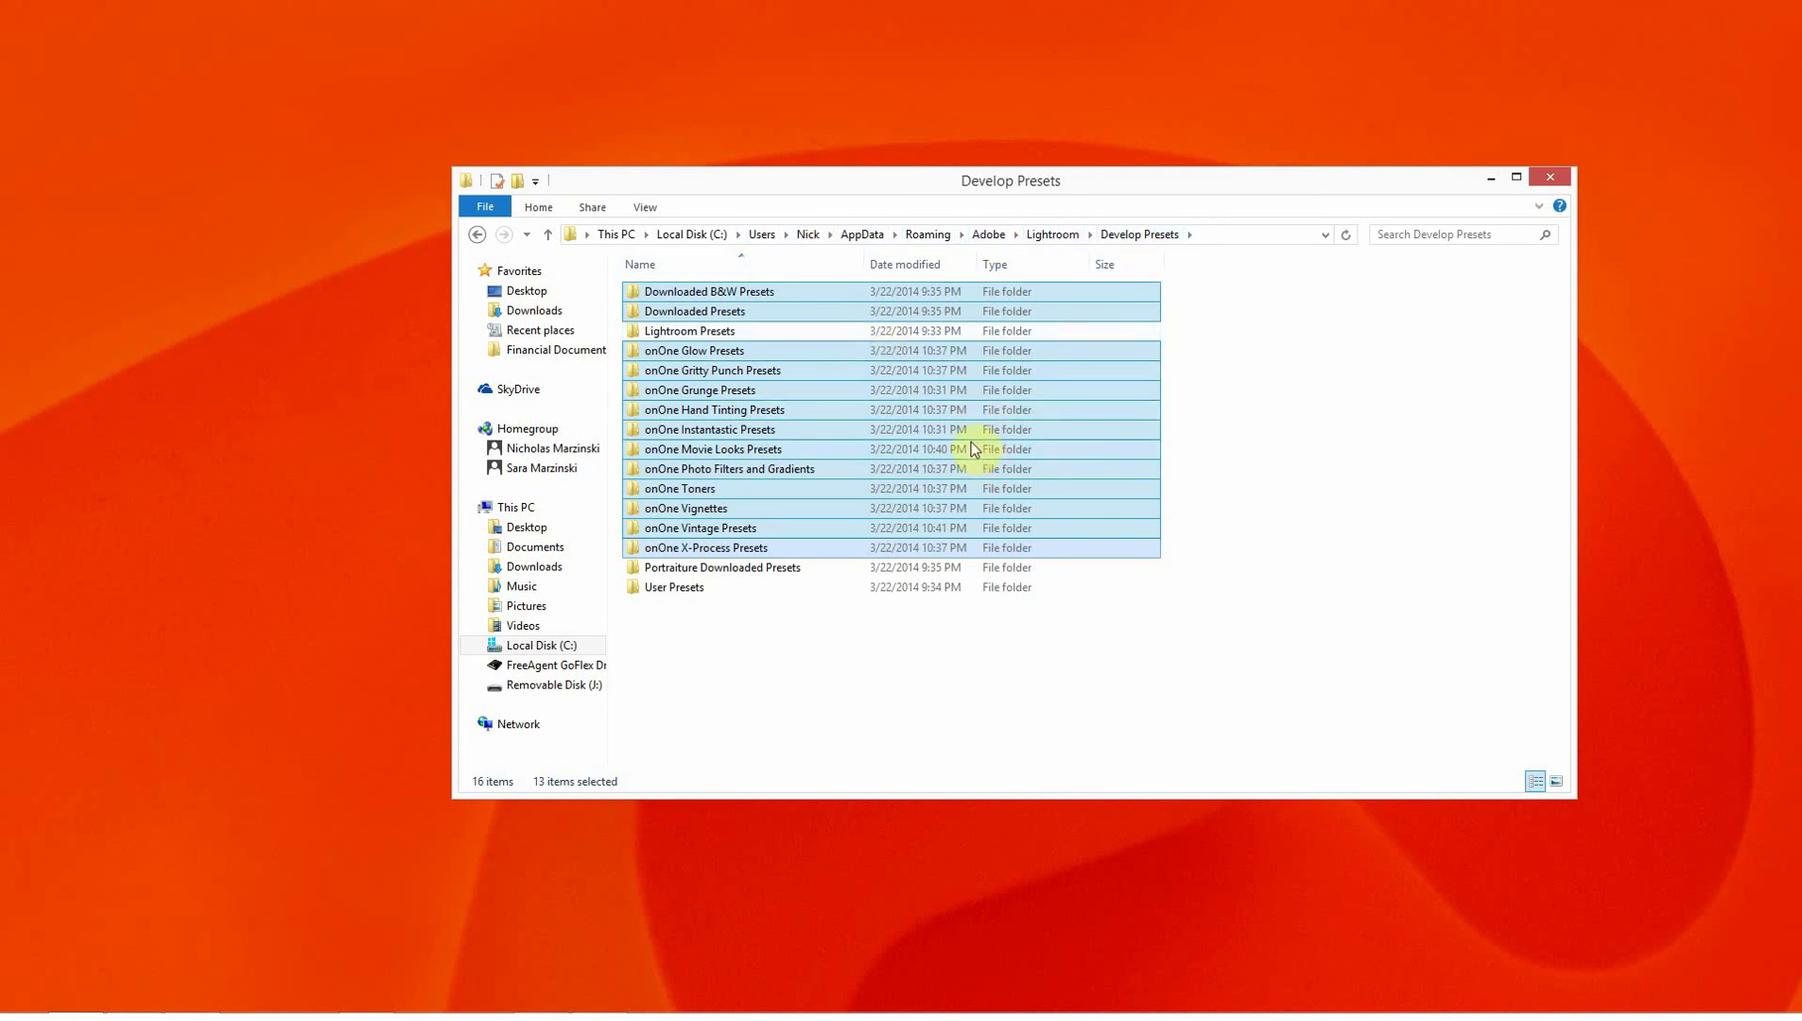
pyautogui.click(1550, 177)
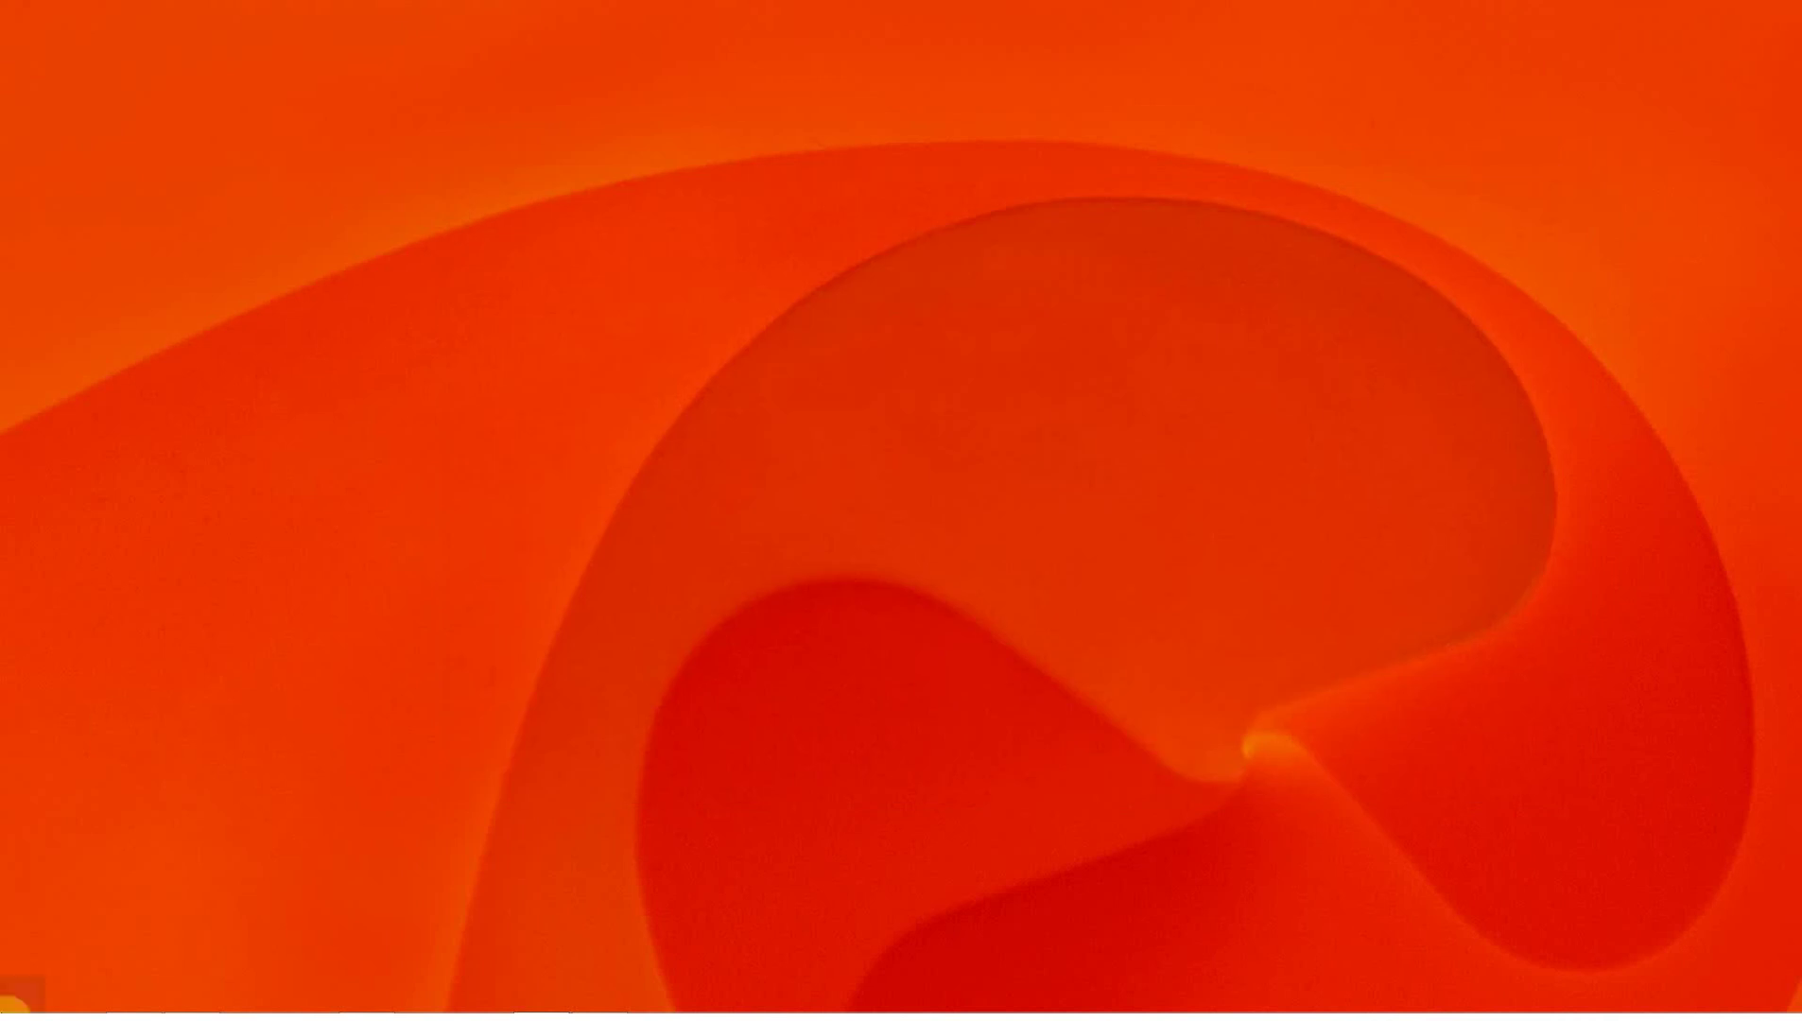
# Return to Lightroom from the Start screen and switch to Develop to show the Presets panel
pyautogui.click(13, 1004)
pyautogui.click(775, 272)
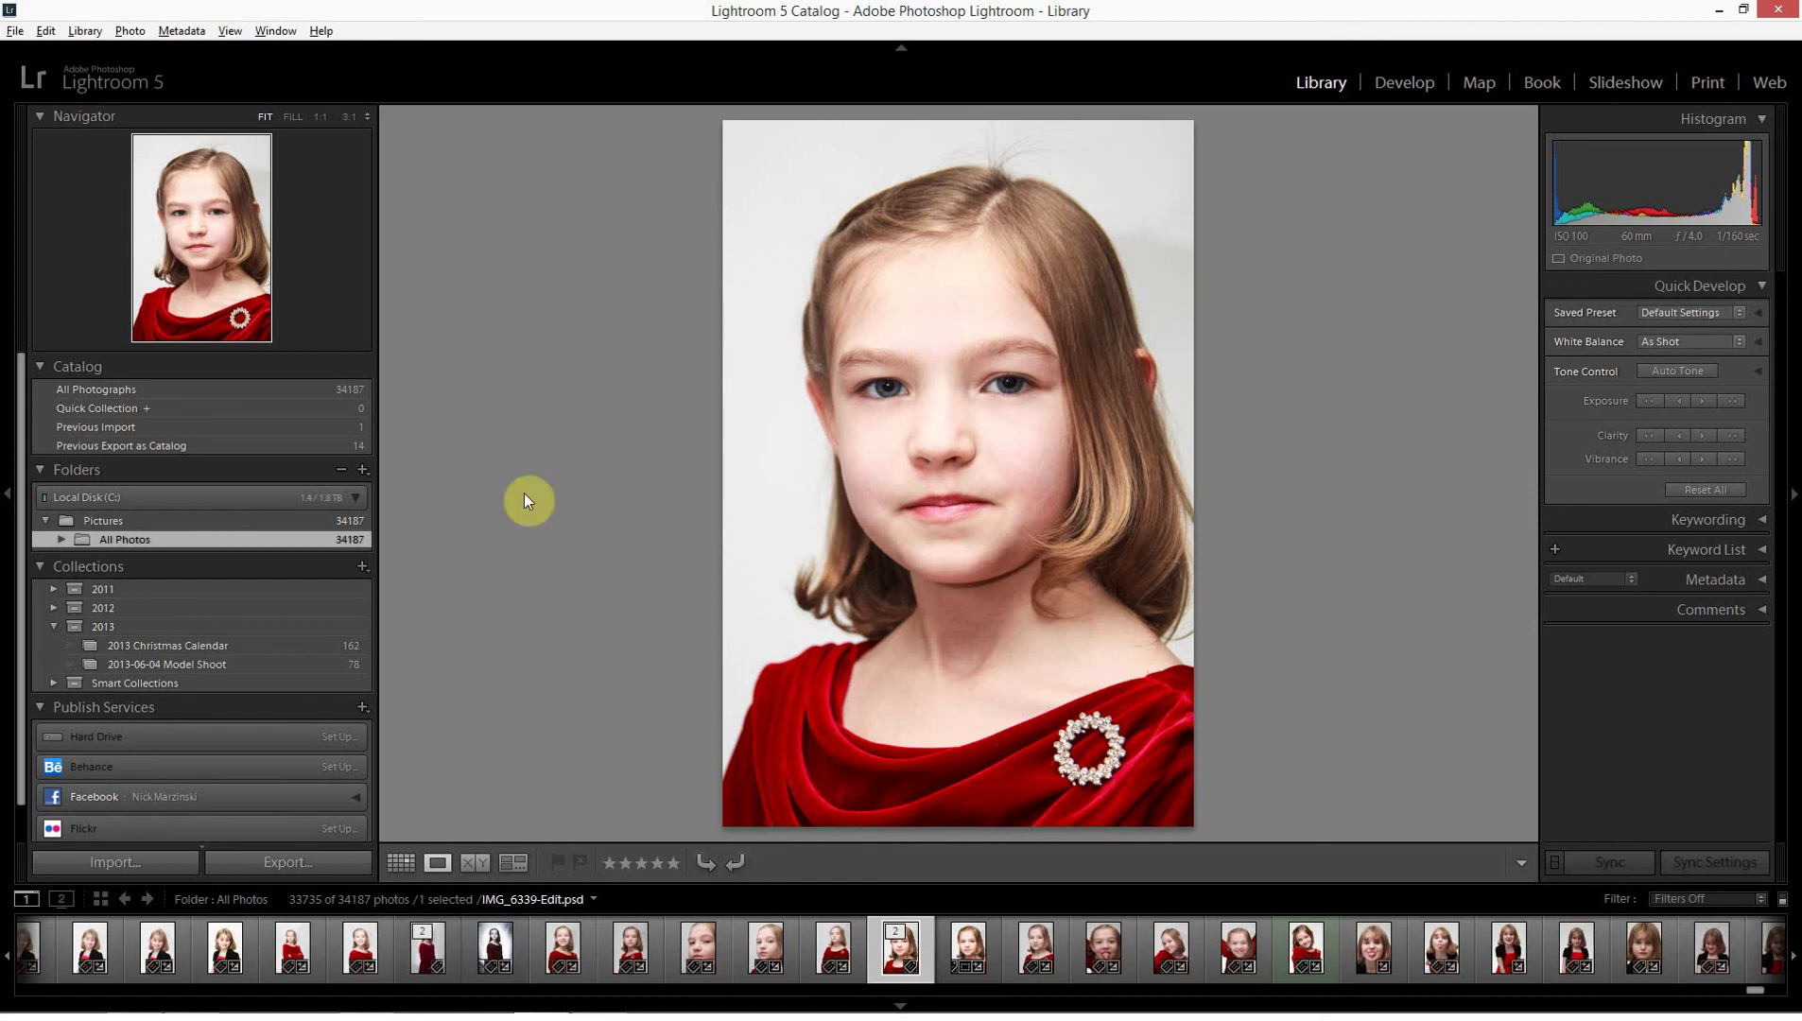
pyautogui.click(1405, 84)
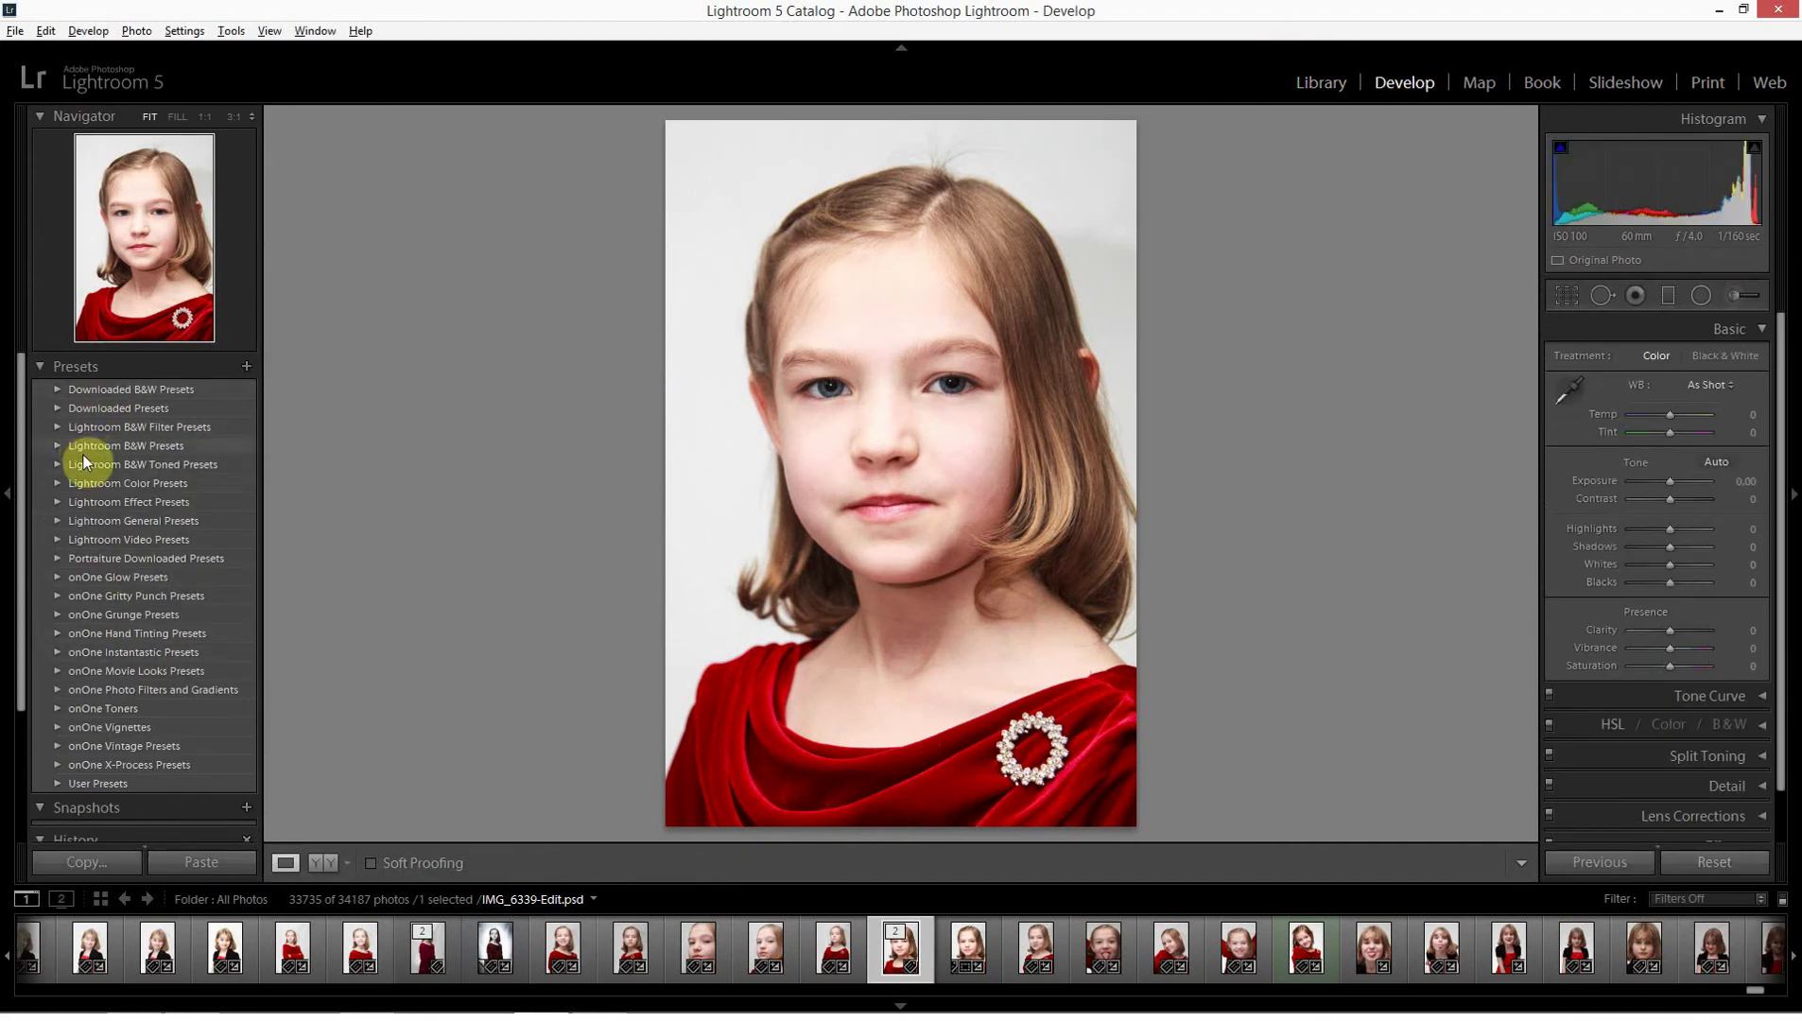
pyautogui.moveTo(3, 1014)
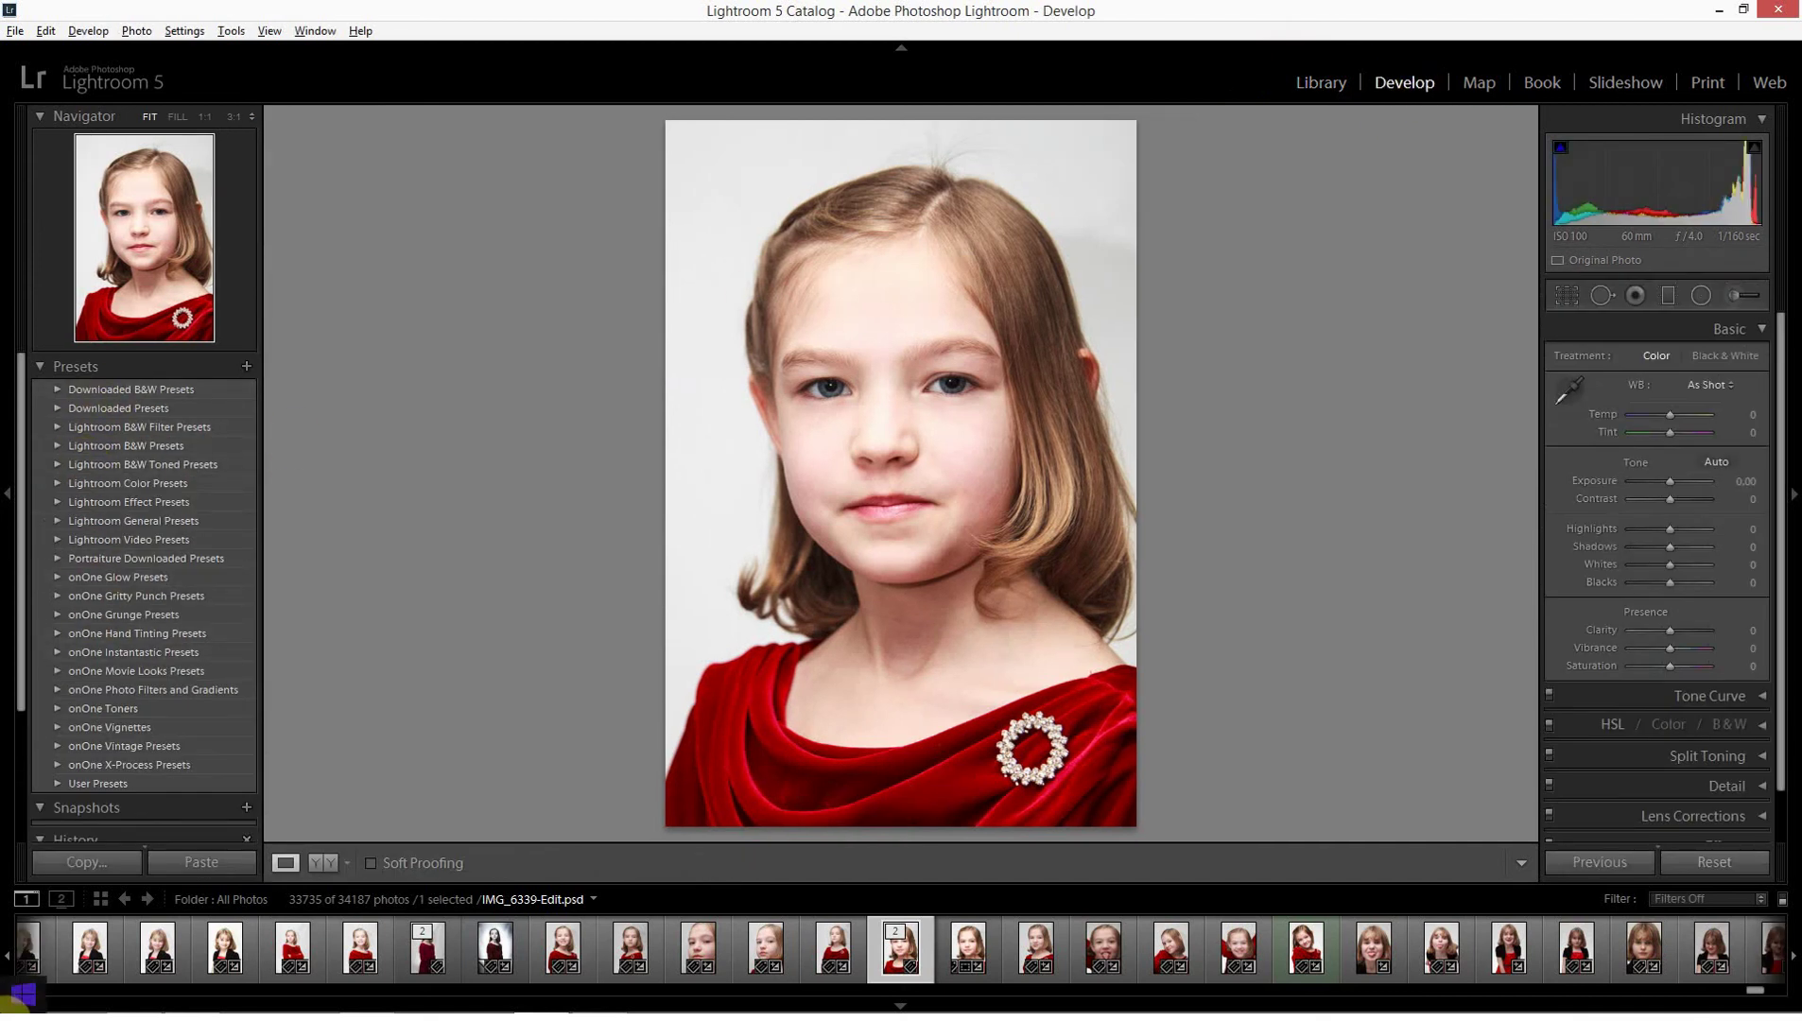